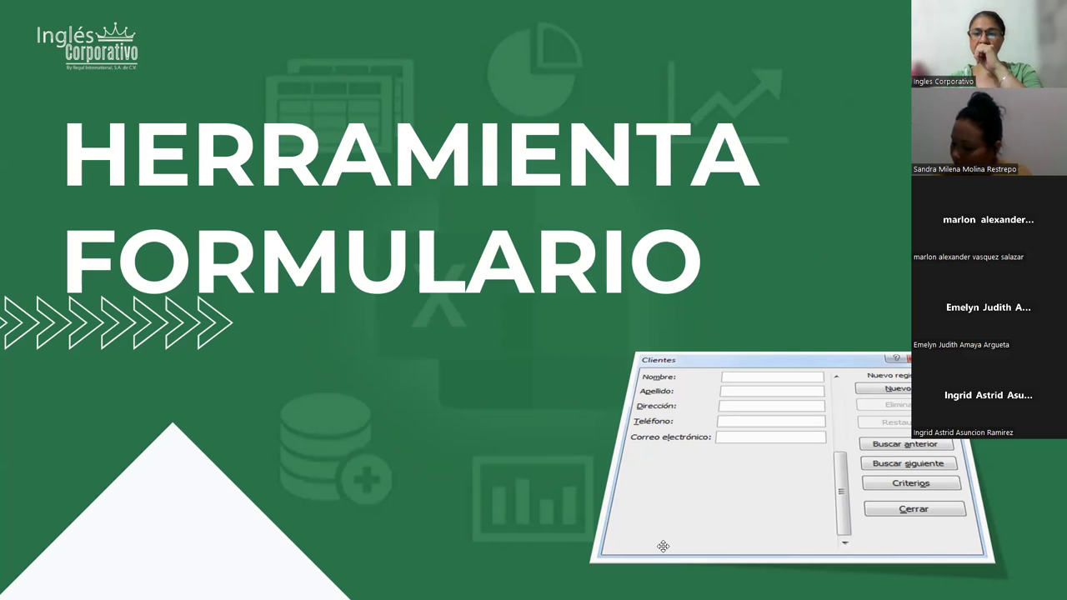
Advance past the Herramienta Formulario title slide to the slide on what a data form offers.
click(825, 150)
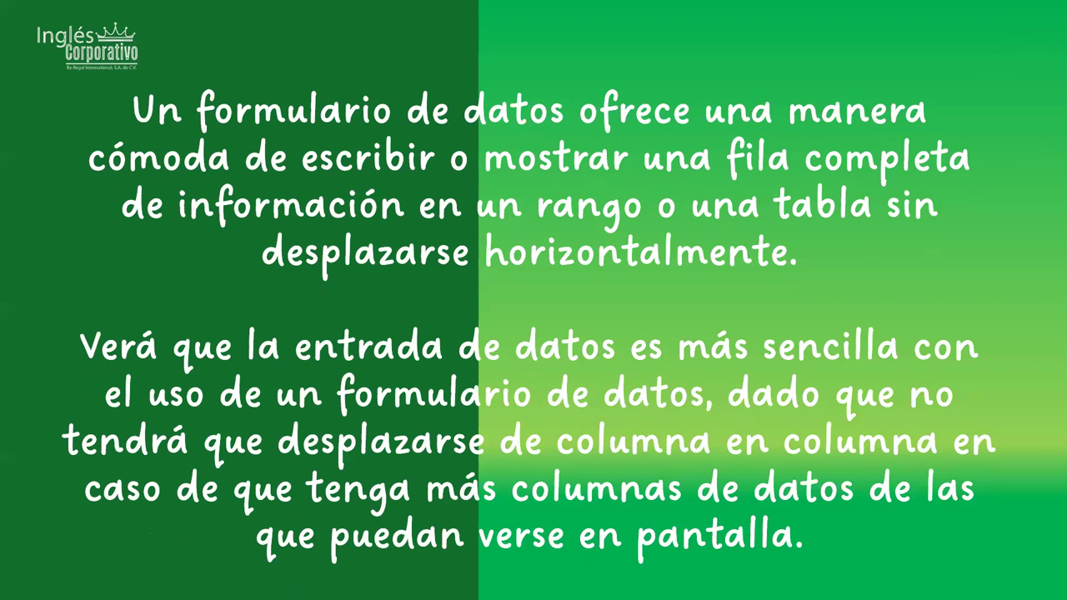
Advance to the slide on when a simple data form with column-heading labels suffices.
click(738, 322)
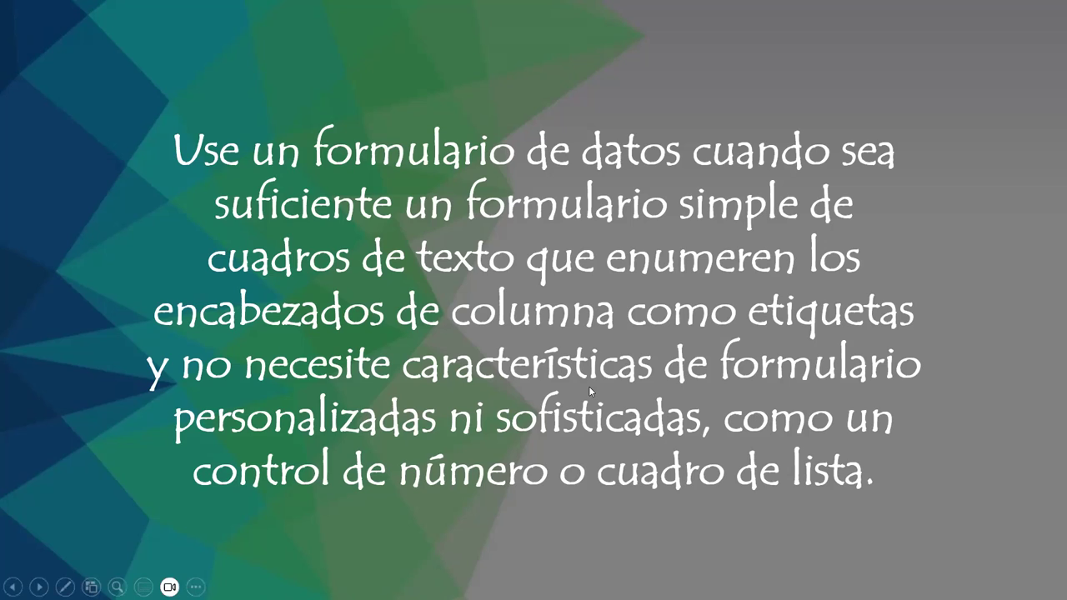
Advance to the slide picturing the example Clientes data form.
click(621, 328)
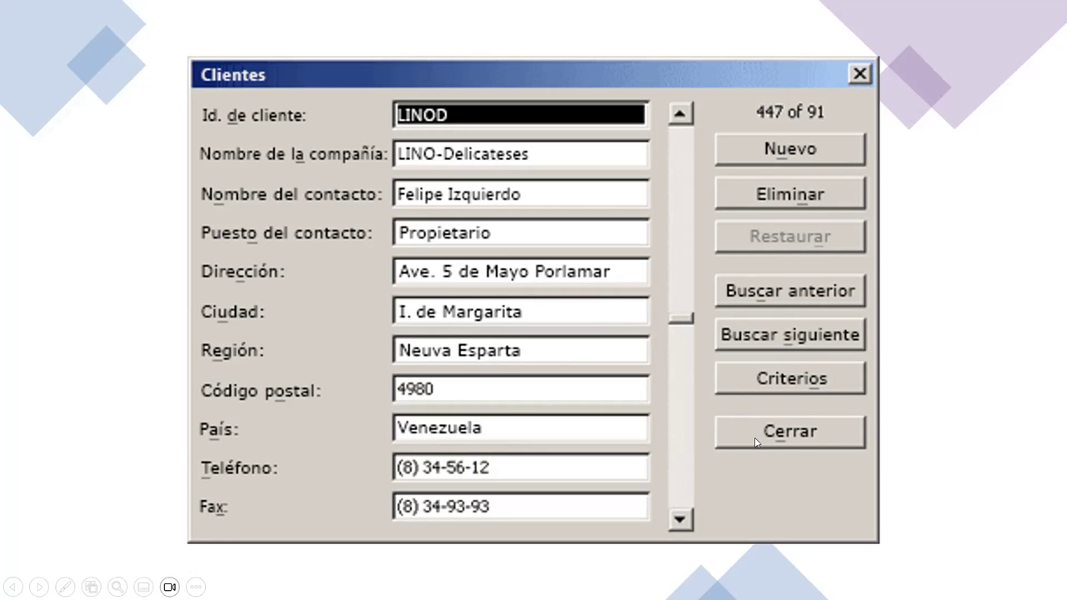
Advance to the slide saying Excel auto-generates a data form of up to 32 columns.
click(767, 247)
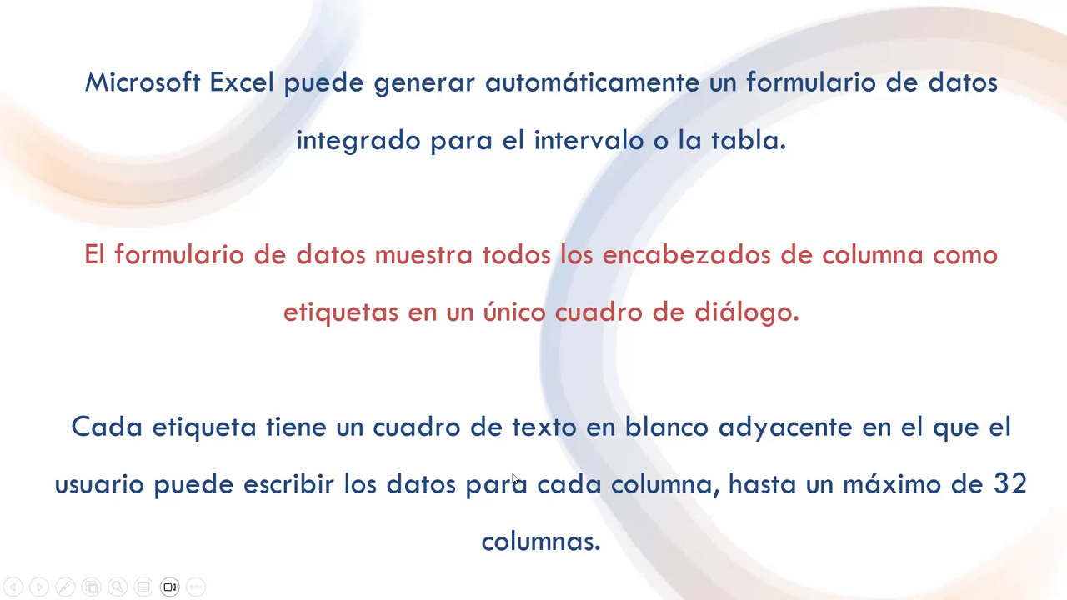
Move forward through the slides toward the one on adding, finding, updating and deleting rows.
click(572, 442)
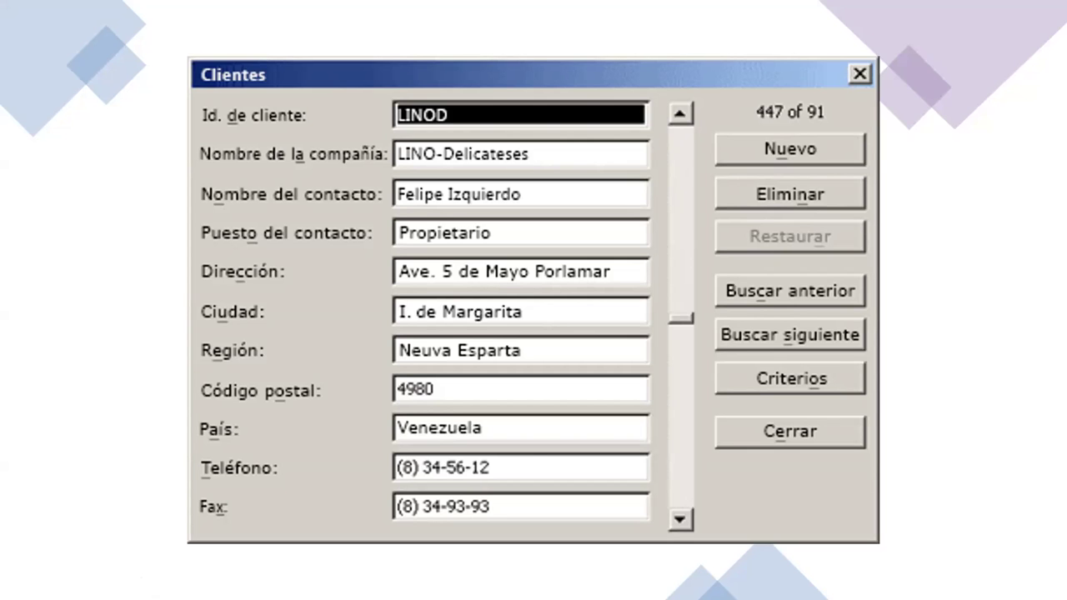
key(Right)
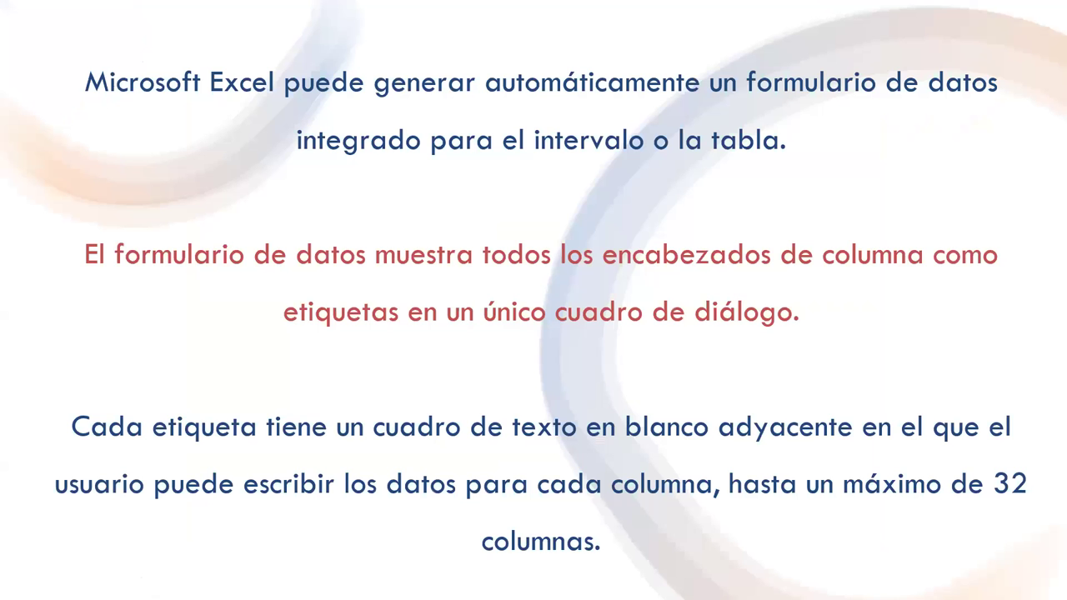
key(Right)
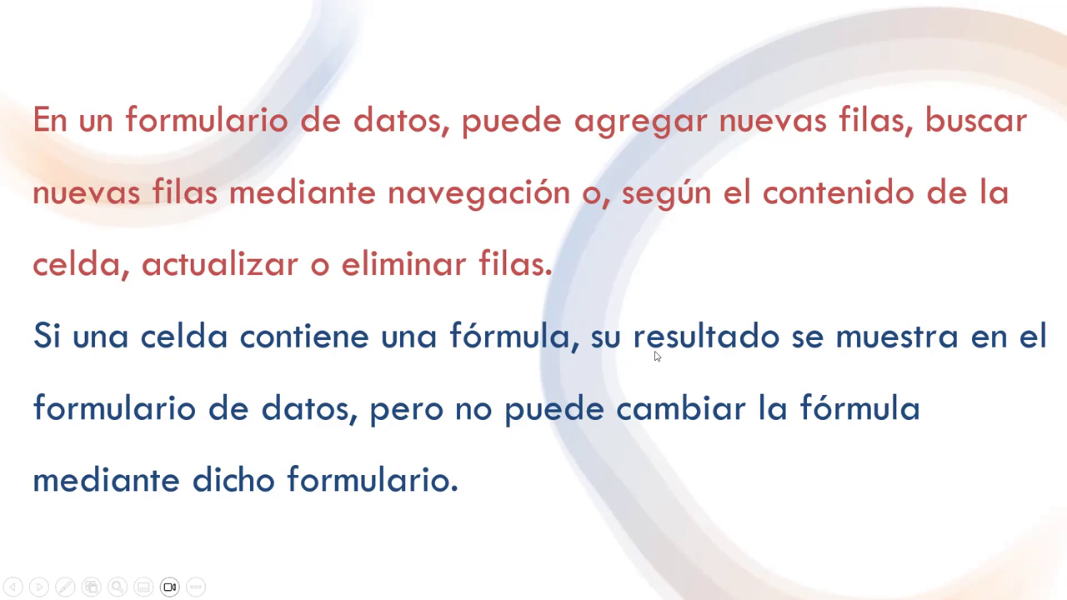
Advance the slideshow to the EJEMPLOS slide.
click(608, 285)
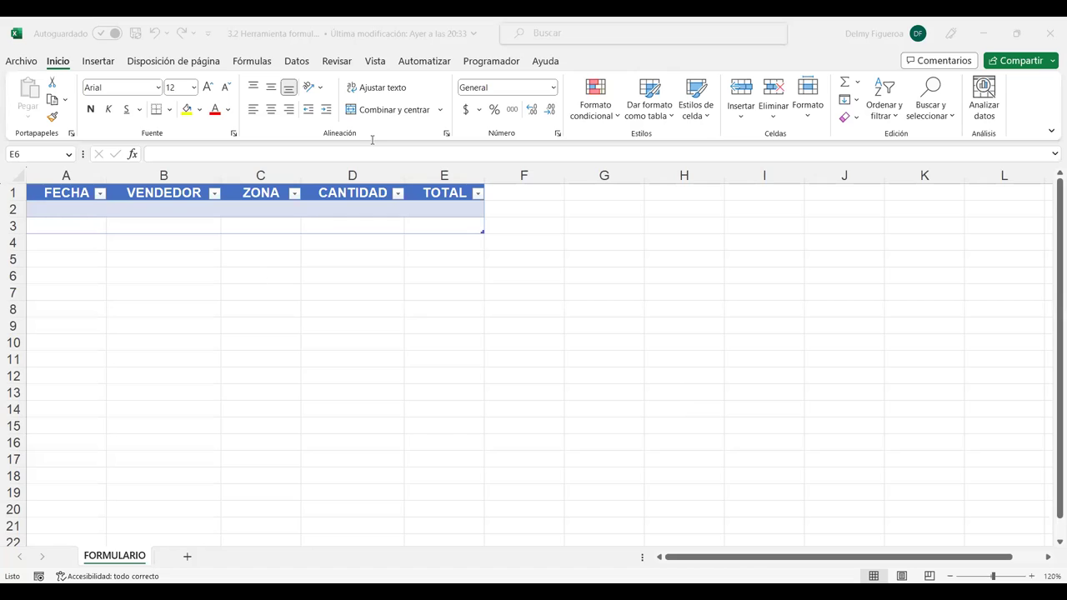
Enter the date 3/5/2022 in A2 and a seller's name in B2.
click(77, 207)
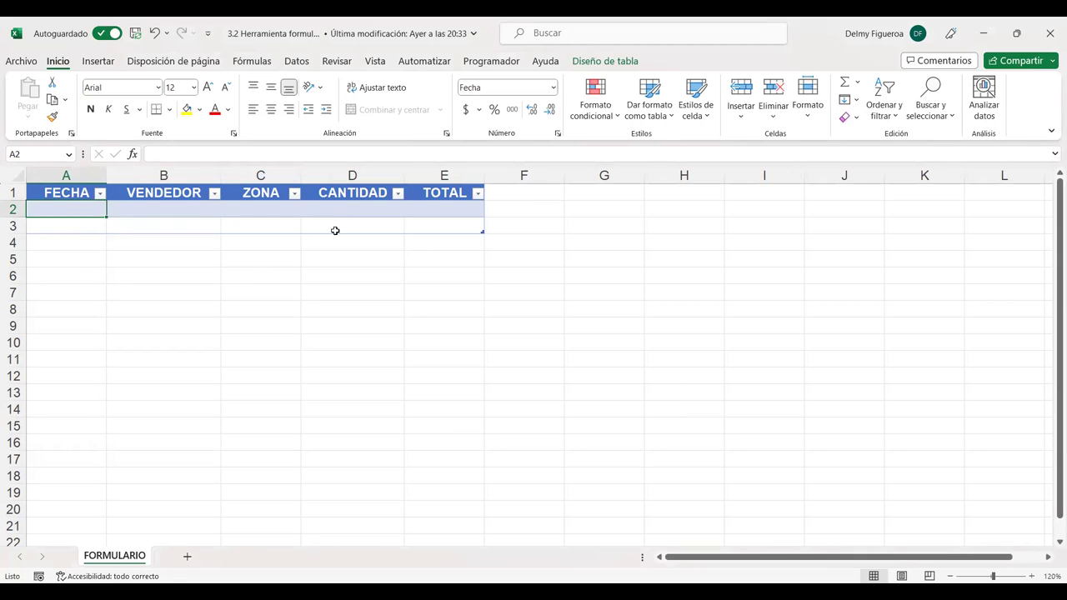
text(3/)
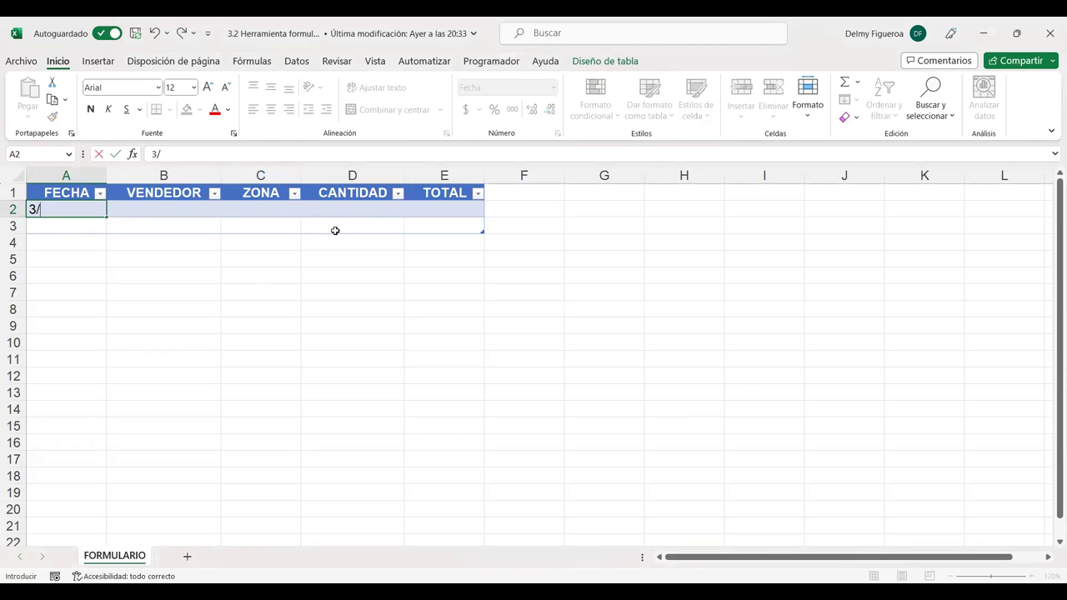
text(5/2022)
key(Tab)
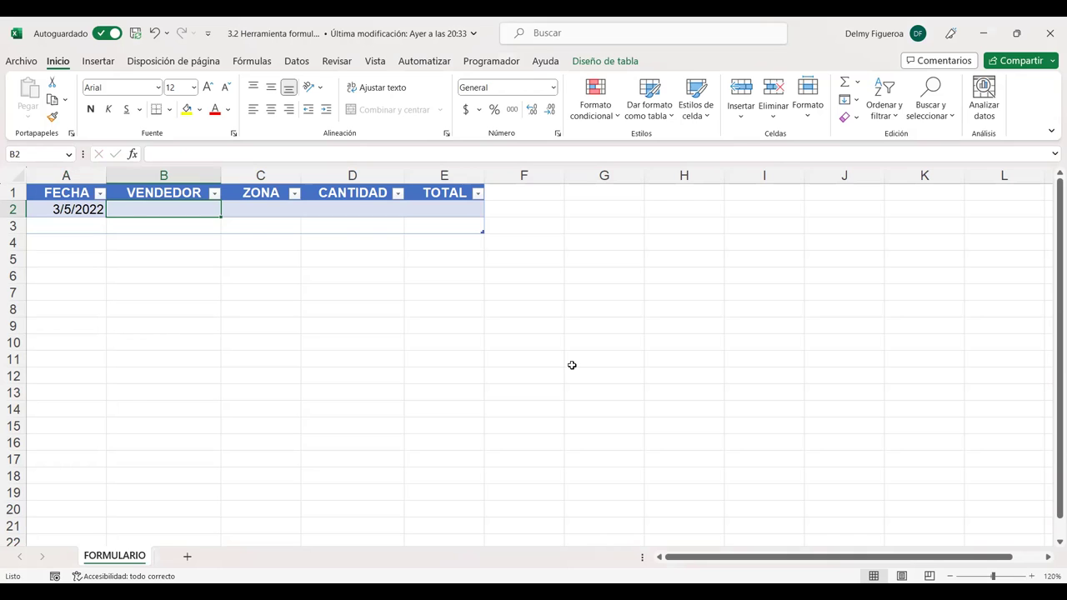
click(180, 212)
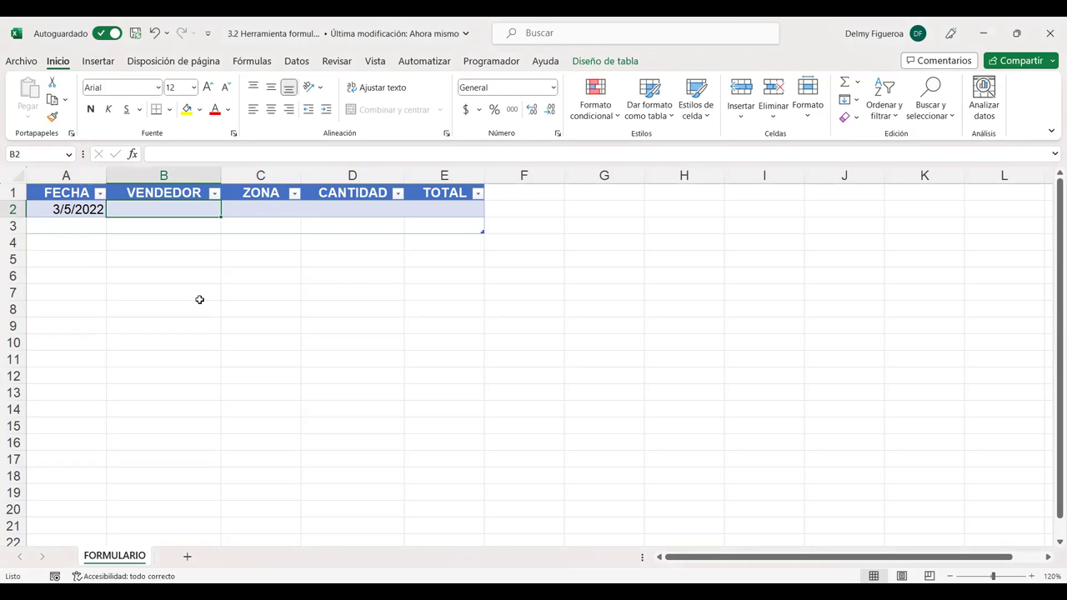
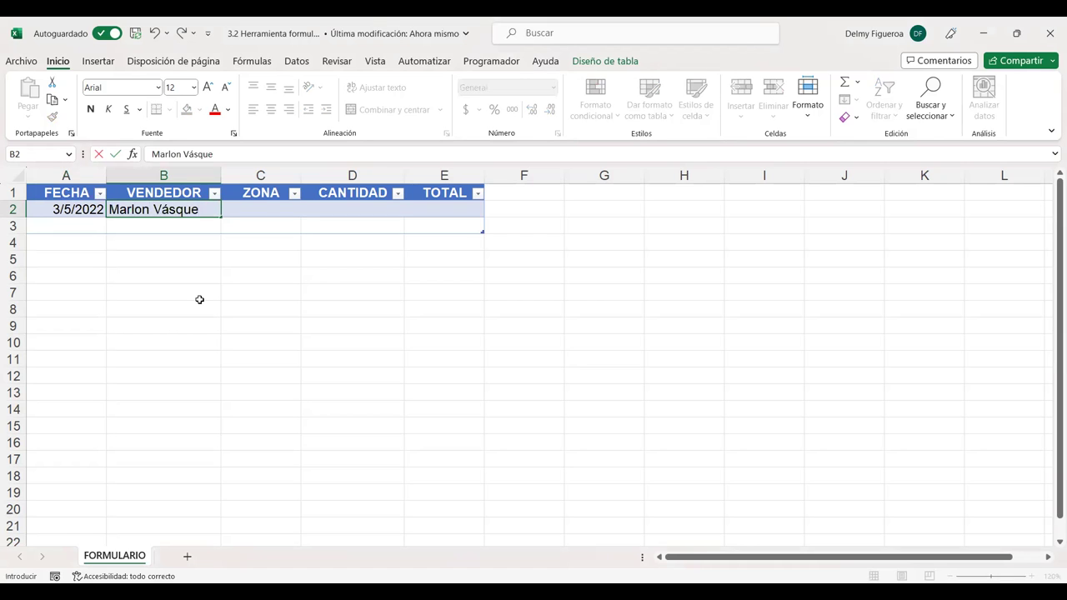
key(Return)
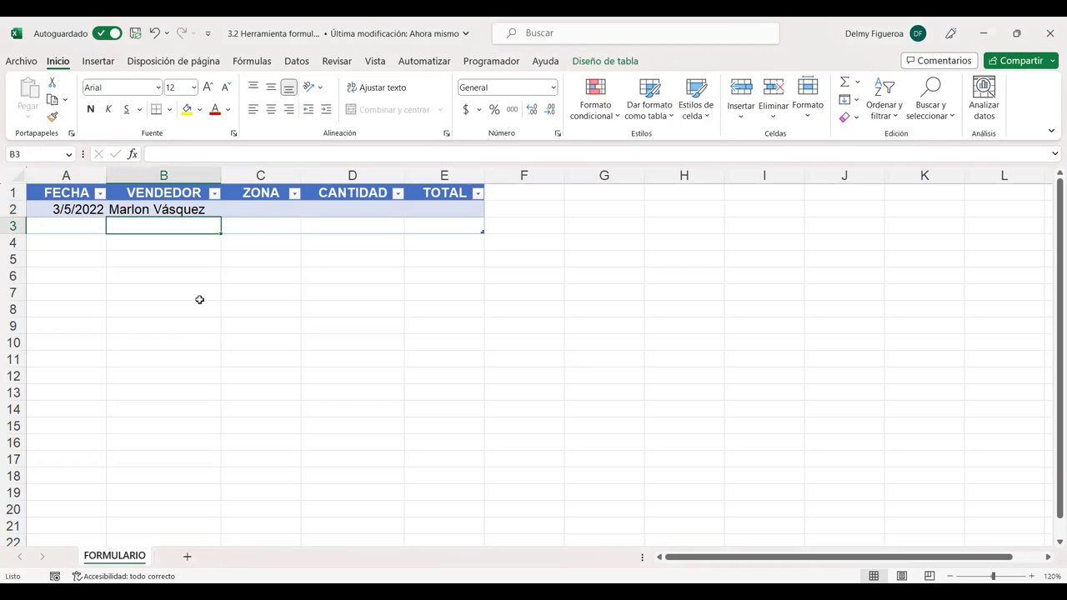
Complete row 2 with zone Centro, quantity 10 and total 100.
key(Up)
key(Right)
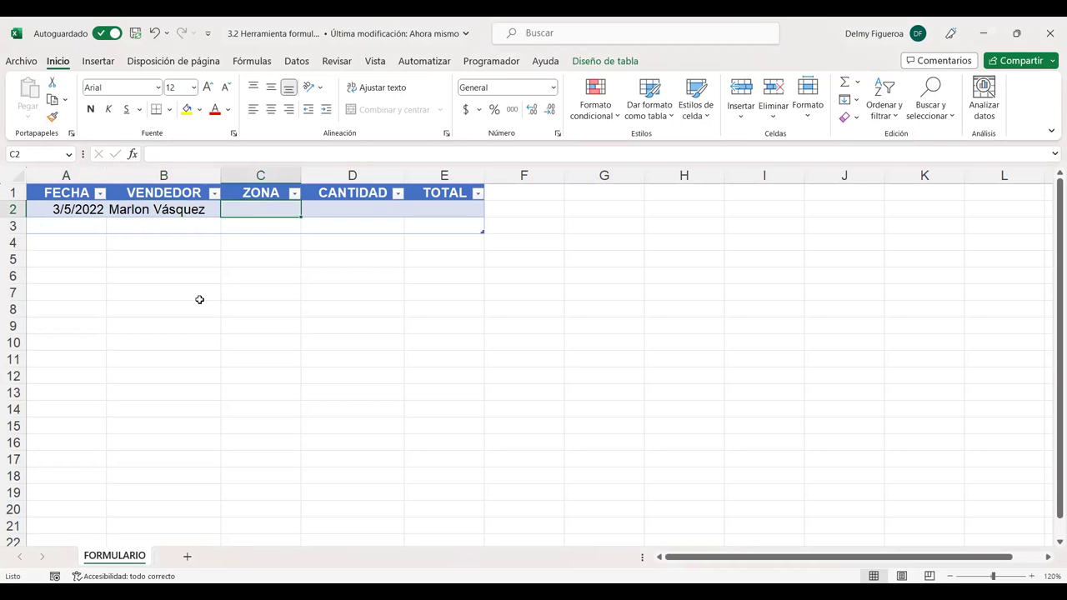
text(Centro)
key(Tab)
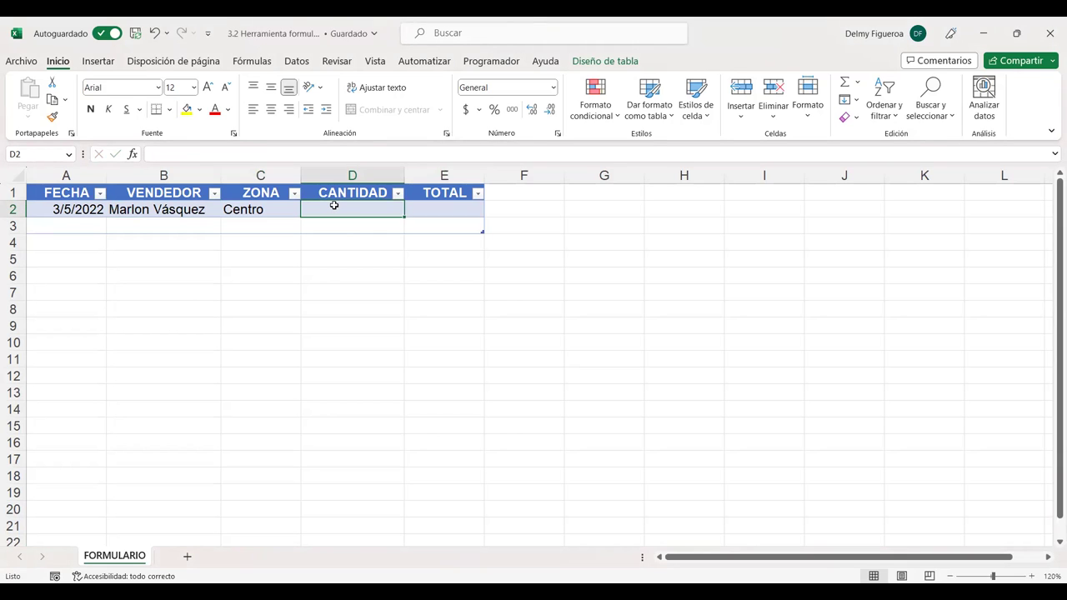
text(10)
key(Tab)
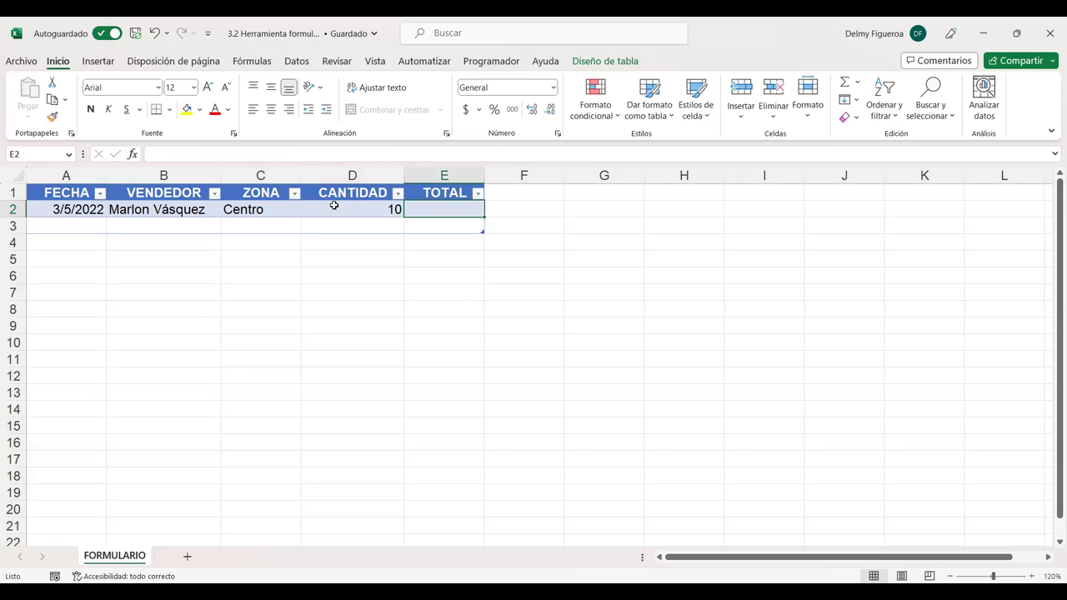
text(100)
key(Return)
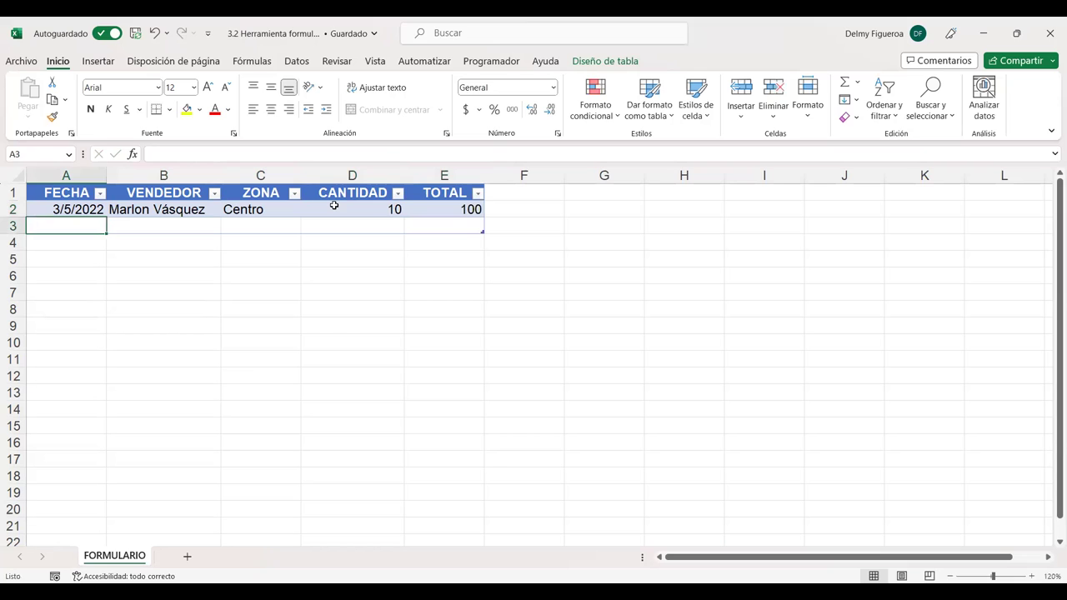
Enter row 3: 3/5/2023, a seller's name, zone Occidente, quantity 20, total 250.
text(3/5/2023)
key(Tab)
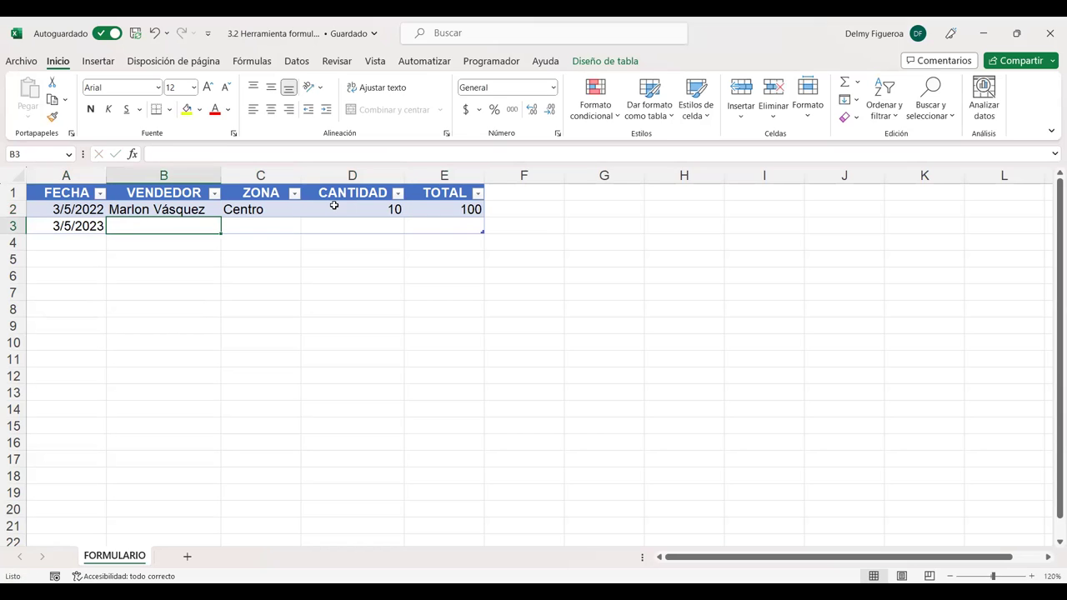
key(Tab)
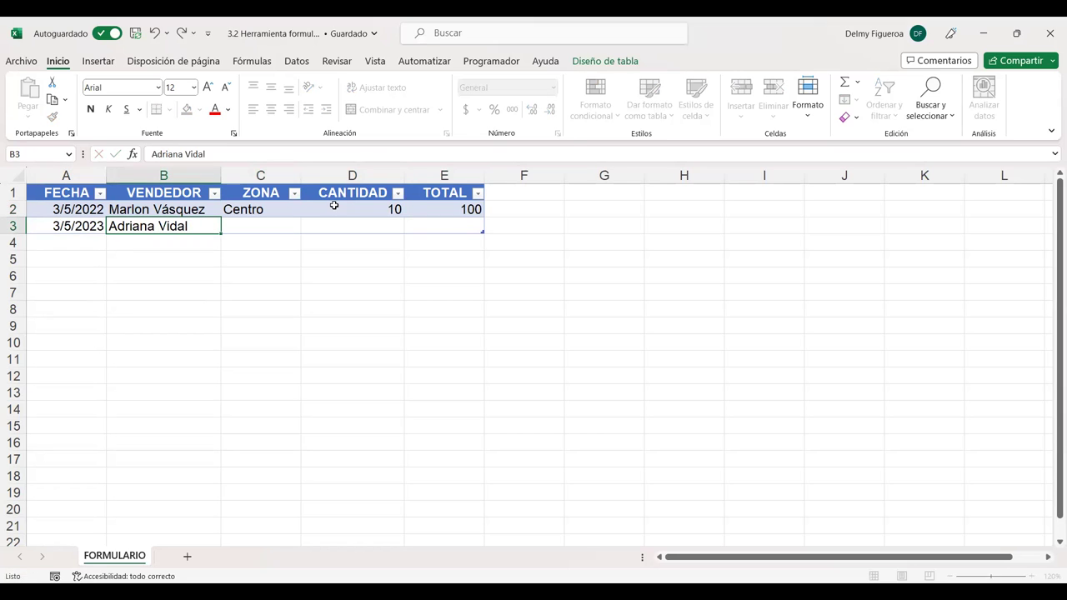
text(Occidente)
key(Tab)
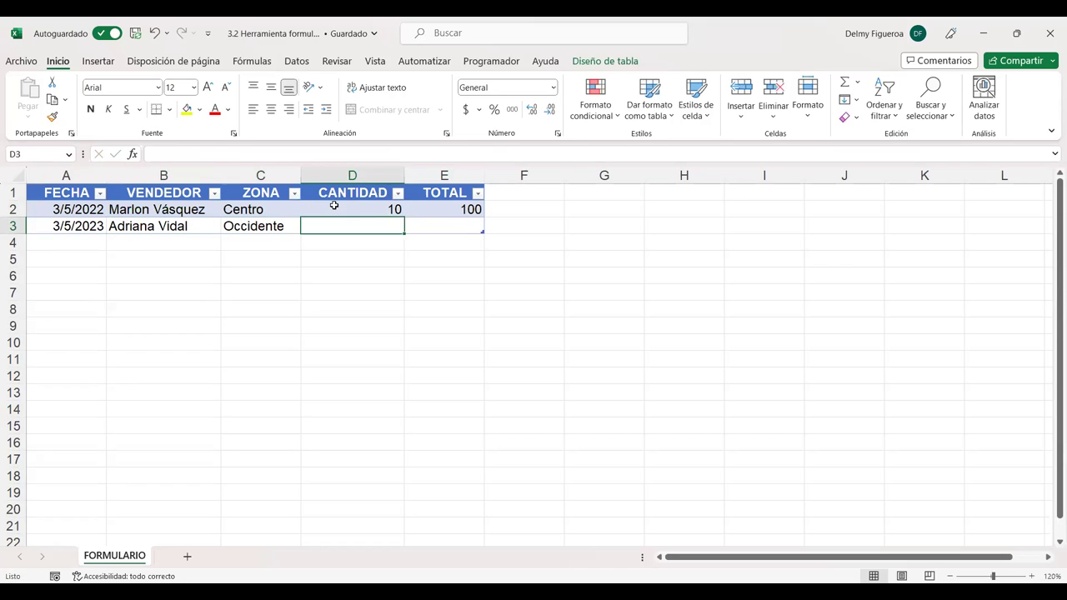
text(20)
key(Tab)
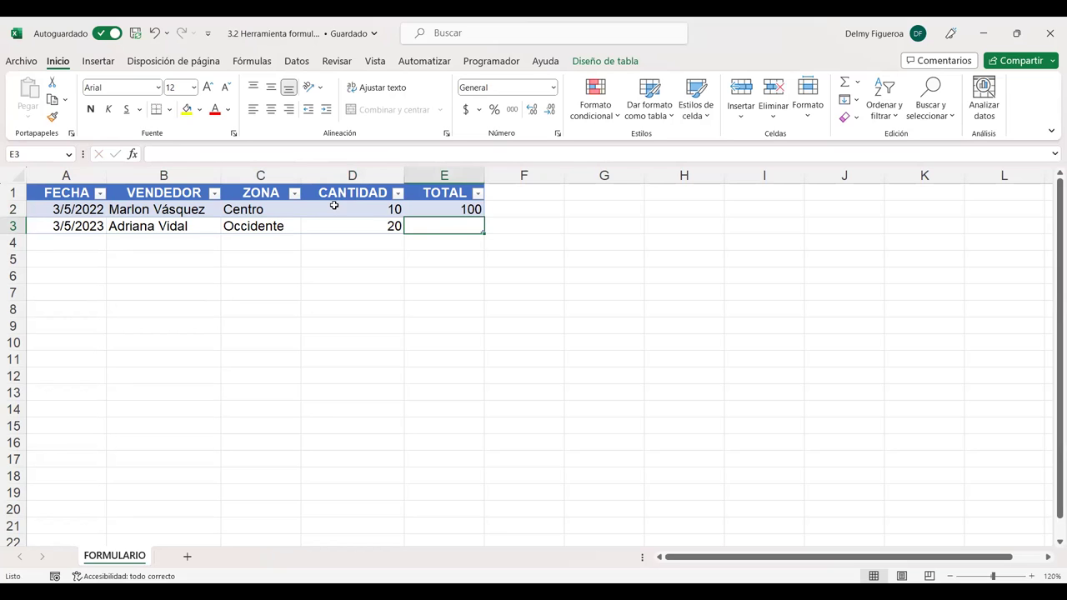
text(250)
key(Return)
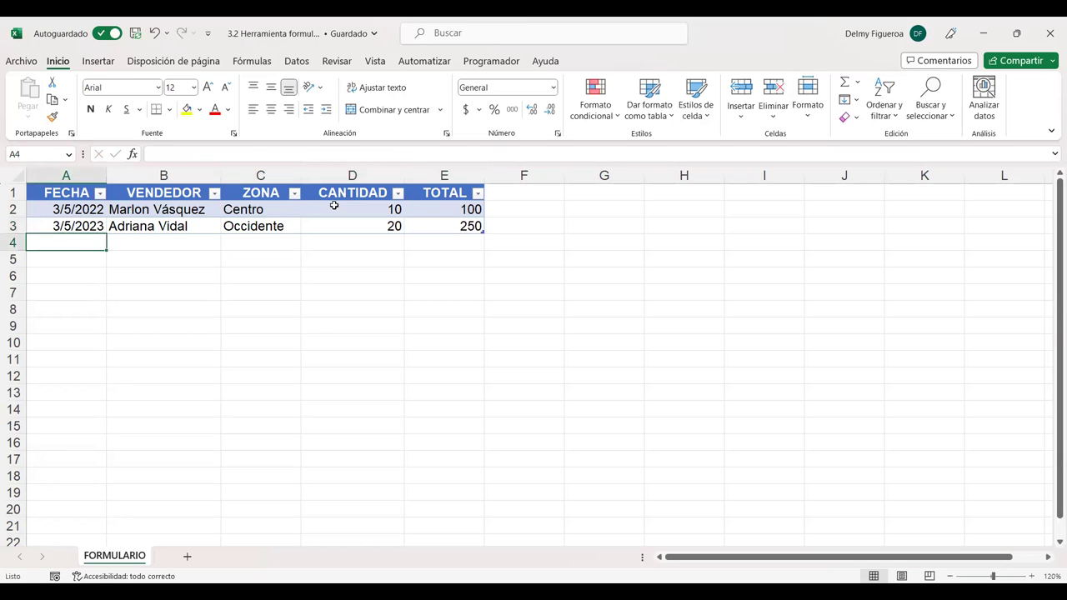
Enter row 4: 3/6/2022, another seller's name, zone Oriente (typo fixed), quantity 30, total 175.
text(3)
text(/6/2022)
key(Tab)
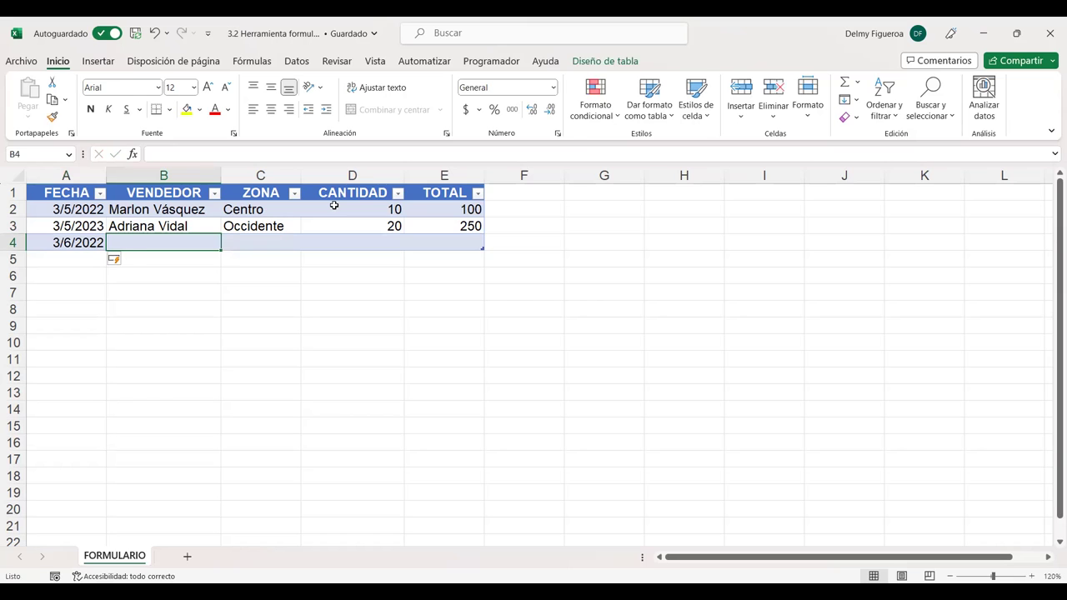
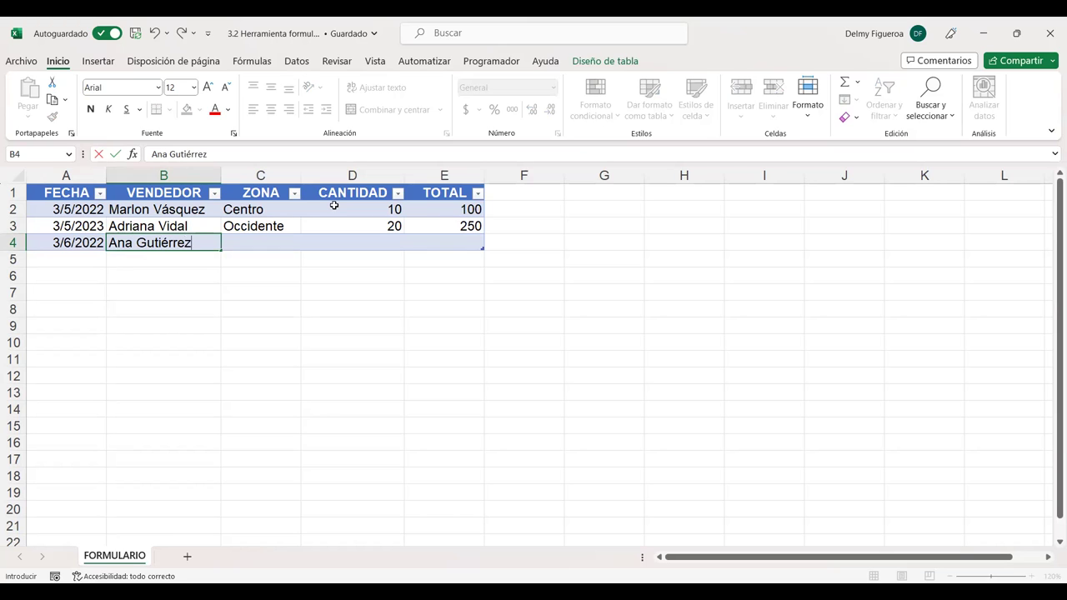
key(Tab)
text(Oreinte)
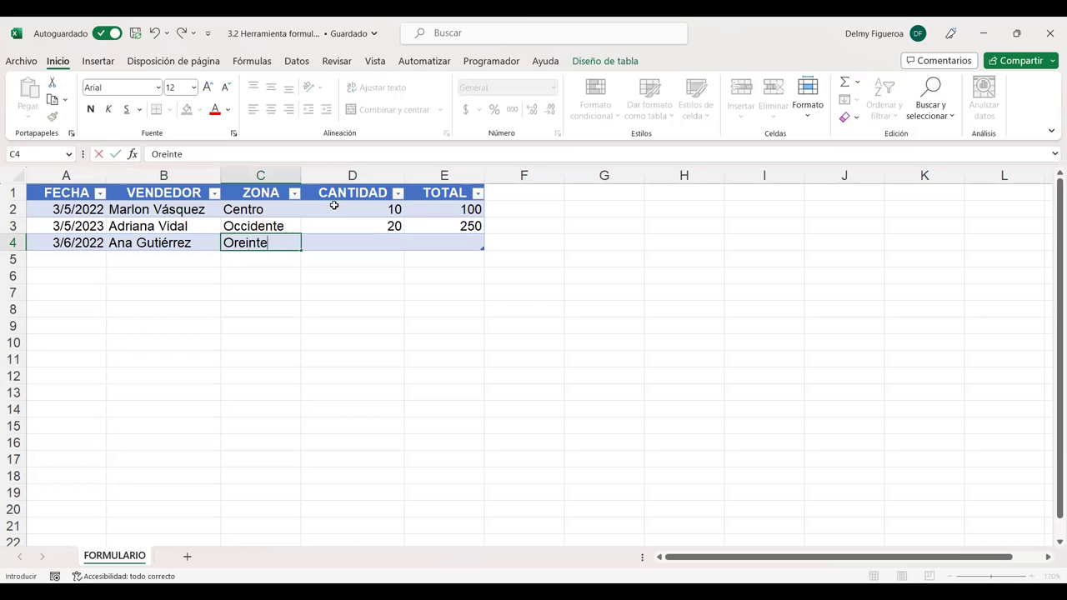
key(BackSpace)
key(BackSpace)
key(BackSpace)
key(BackSpace)
key(BackSpace)
key(BackSpace)
text(iente)
key(Tab)
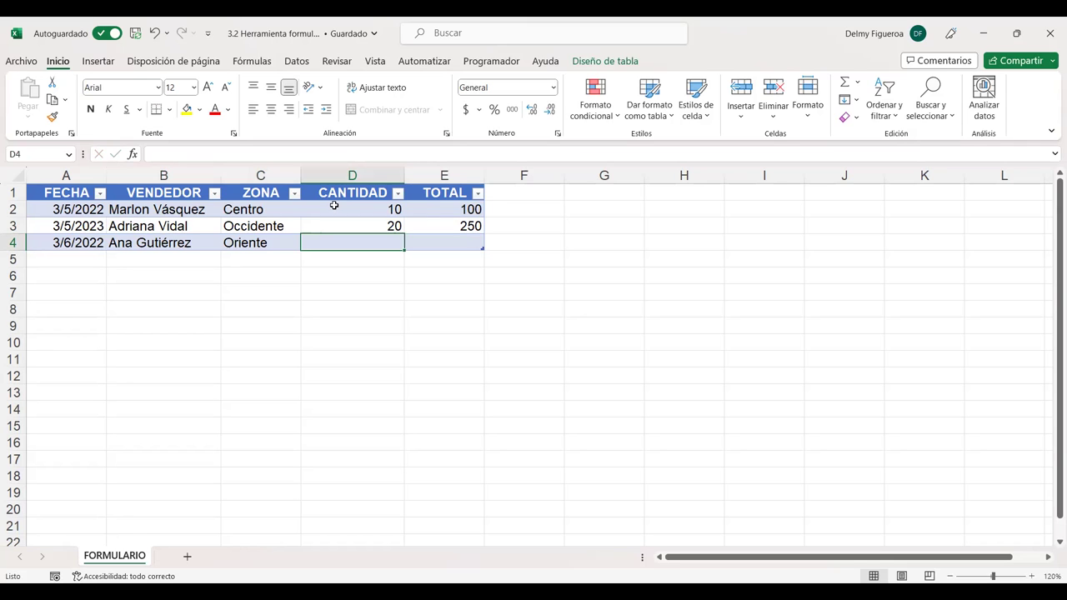
text(30)
key(Tab)
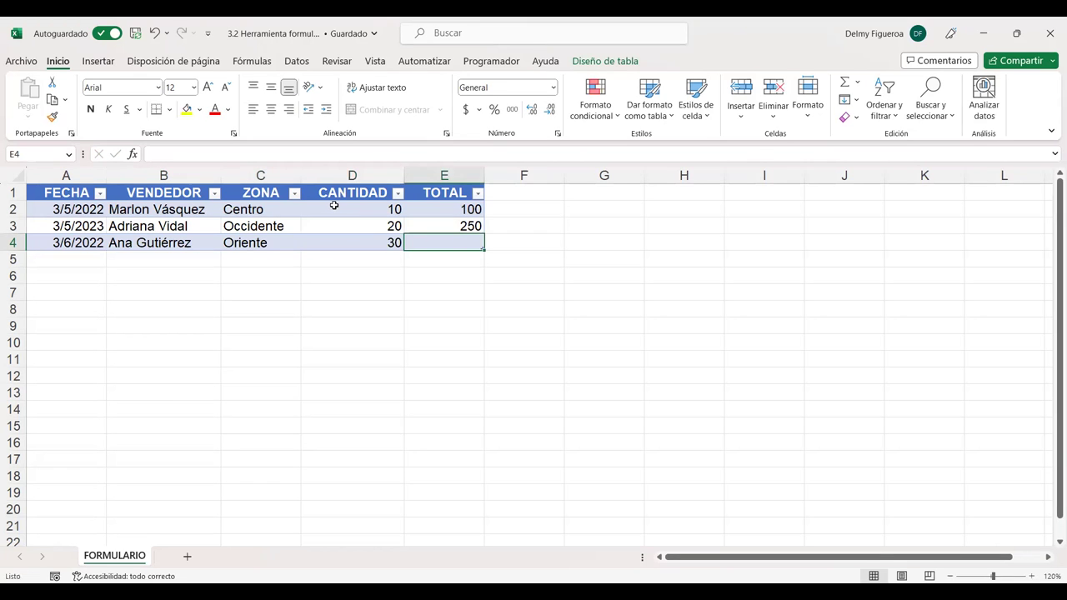
text(175)
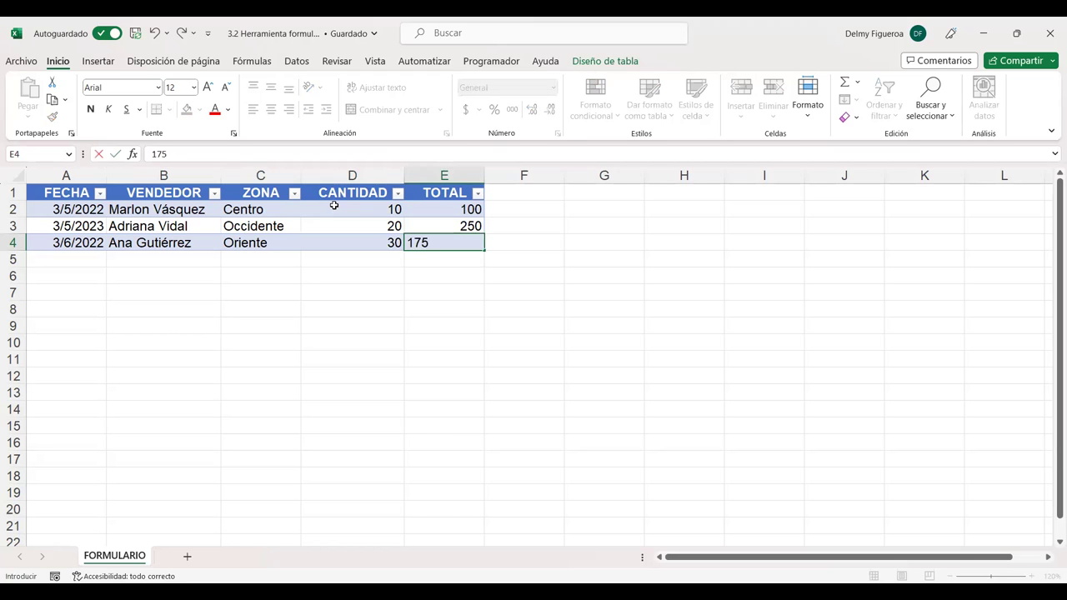
key(Return)
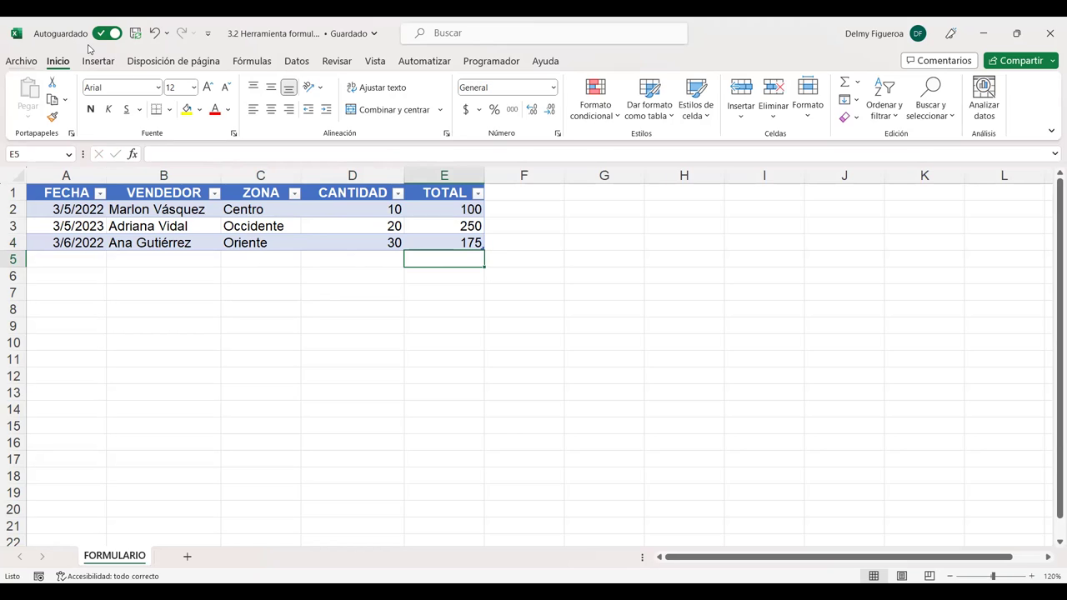
Open the Customize Quick Access Toolbar menu, closing and reopening it once.
click(209, 35)
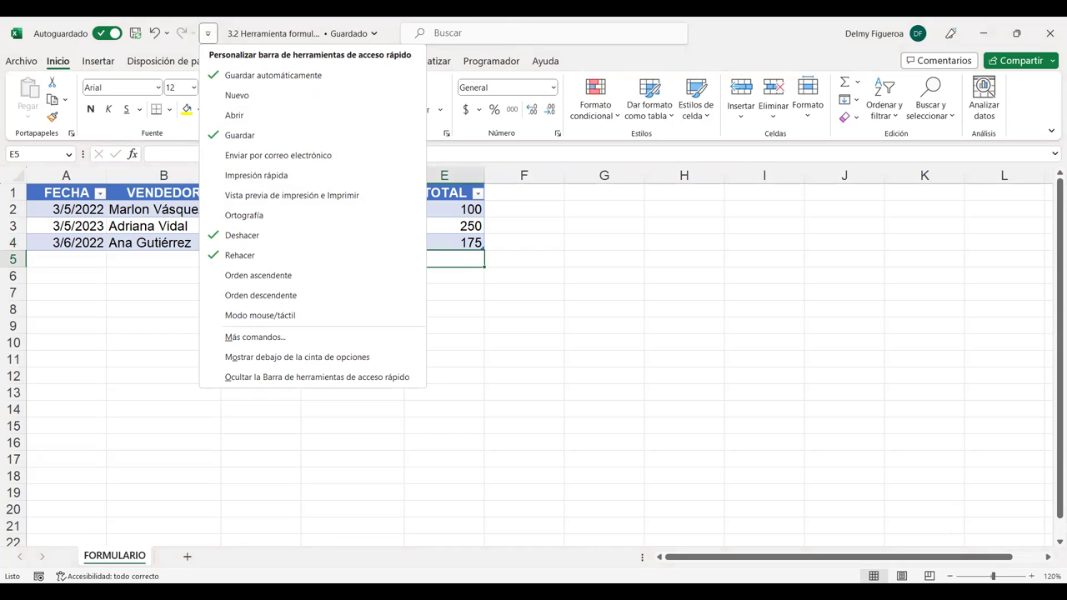
click(280, 37)
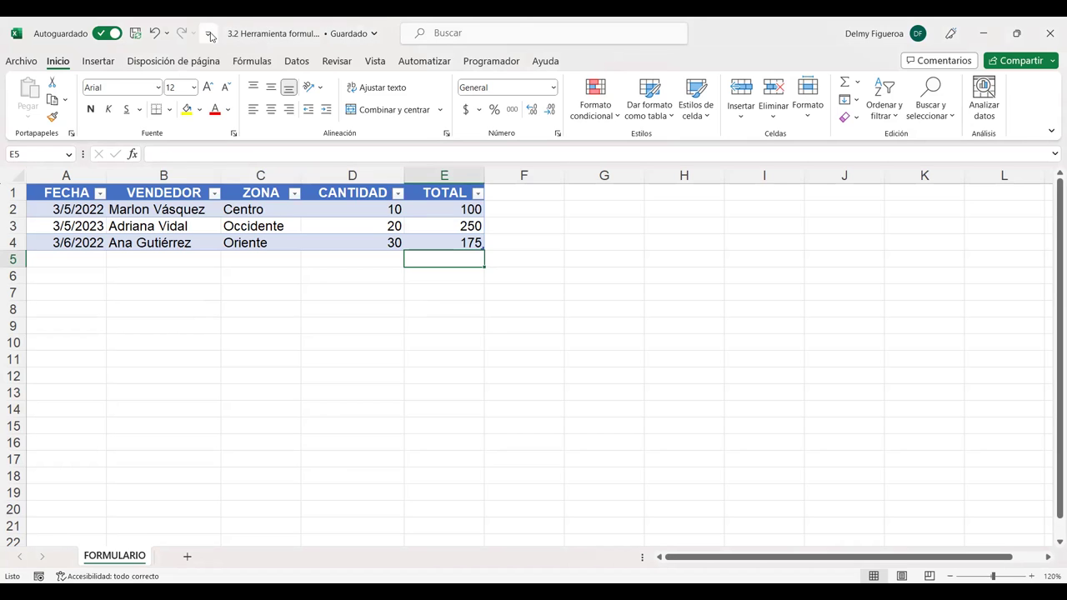
click(209, 34)
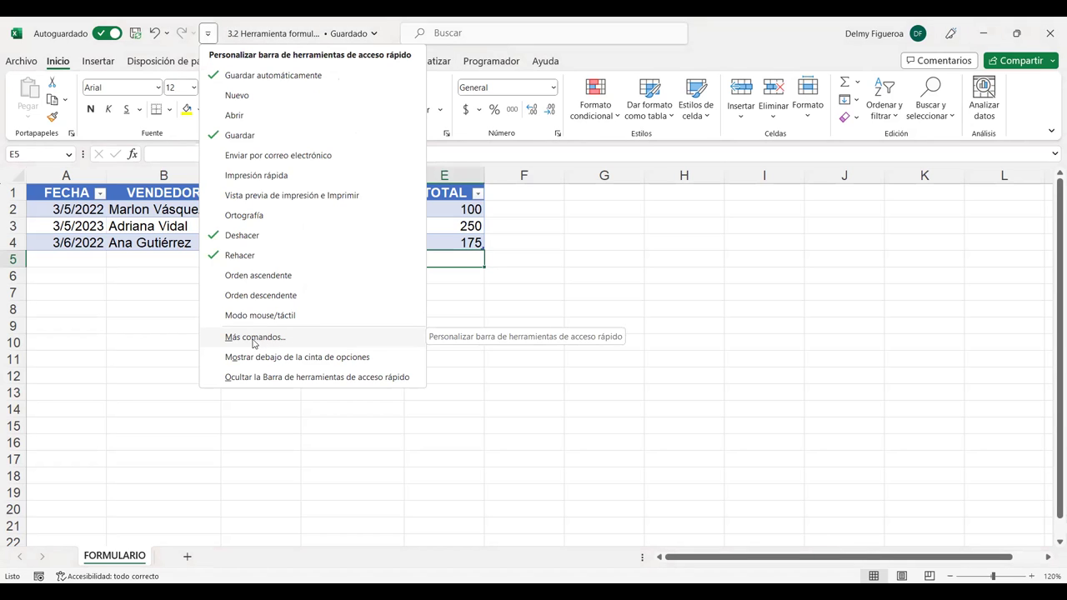
Browse the Comandos disponibles list under Más comandos in Excel Options, then close the dialog.
click(254, 337)
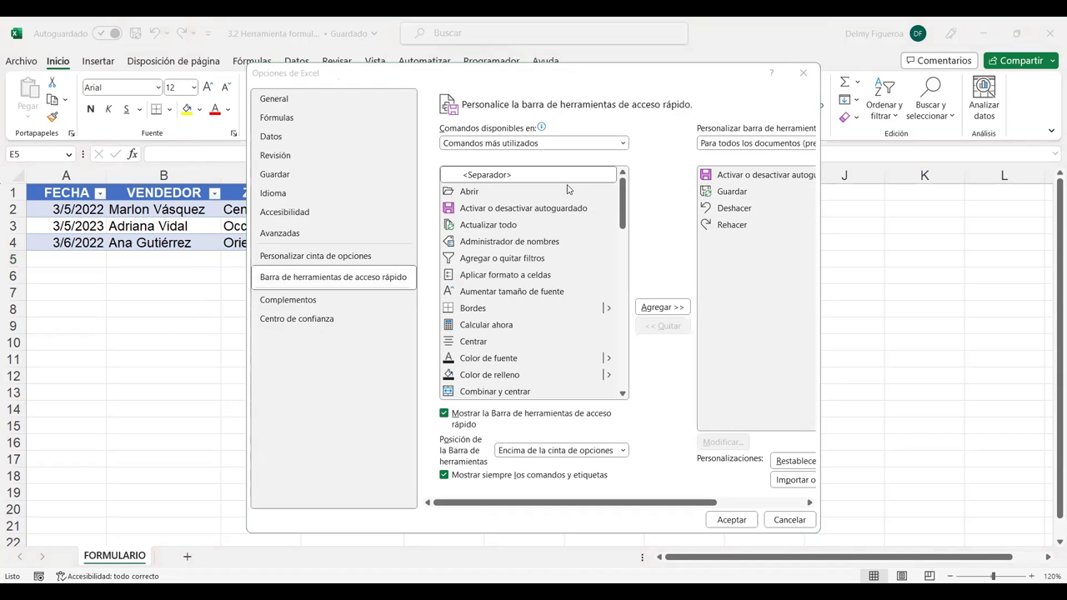
scroll(534, 254, down, 1)
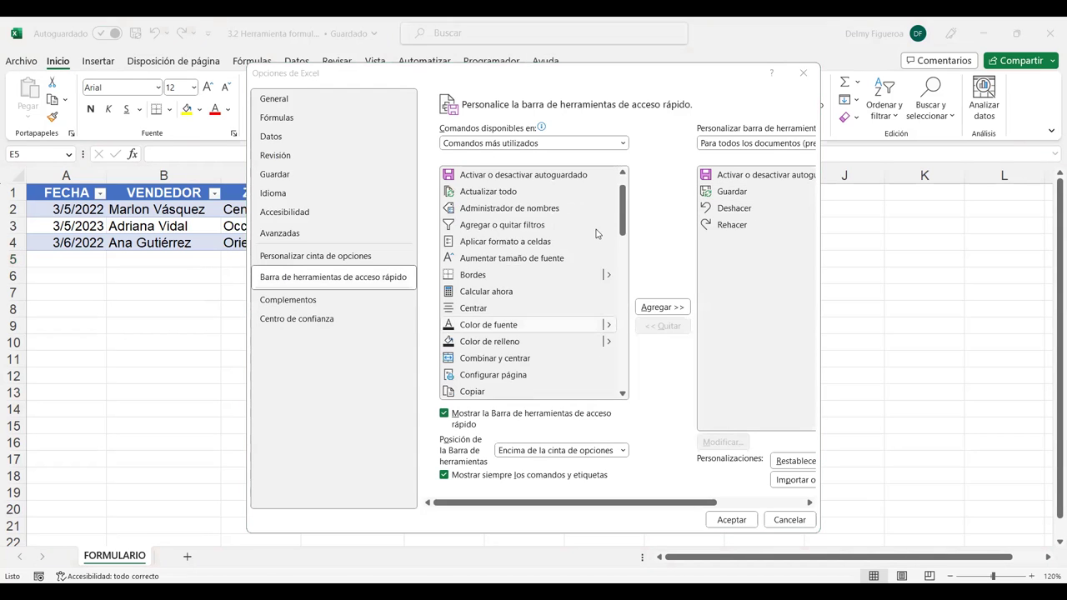
scroll(591, 310, down, 5)
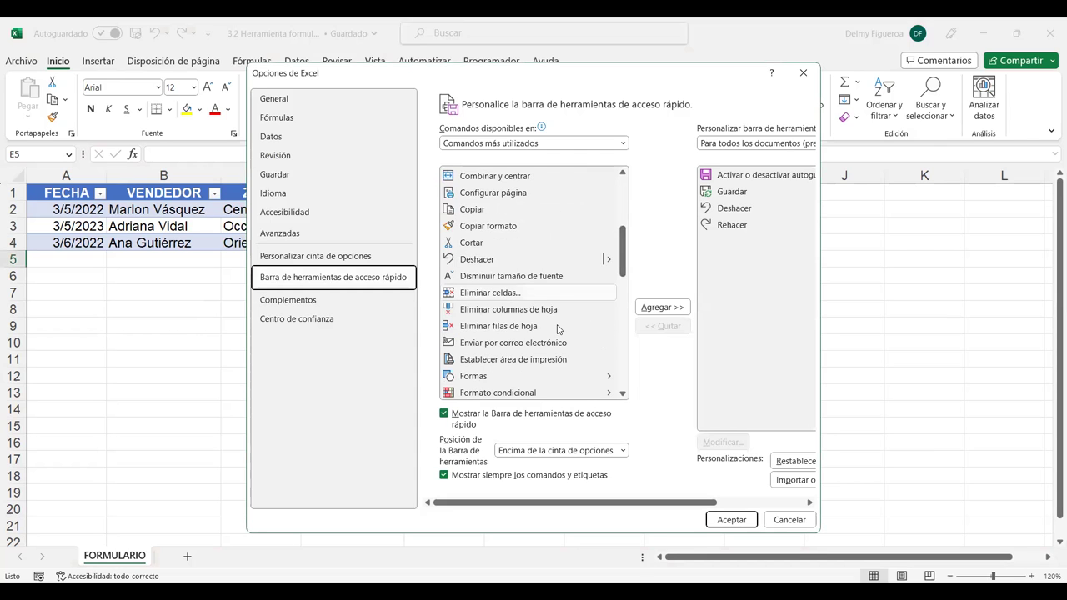
scroll(559, 328, down, 1)
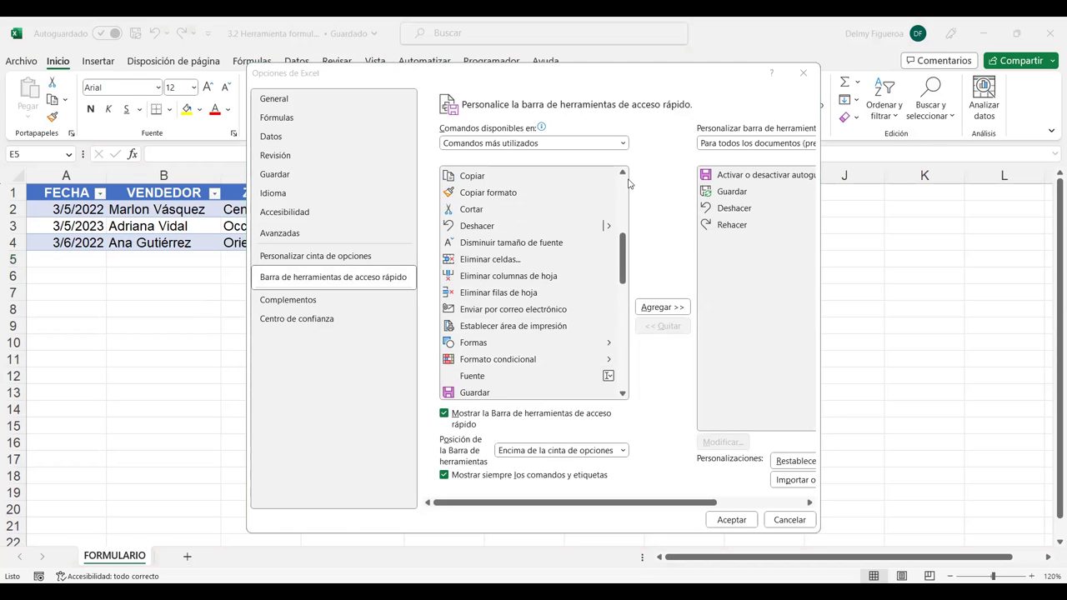
click(792, 525)
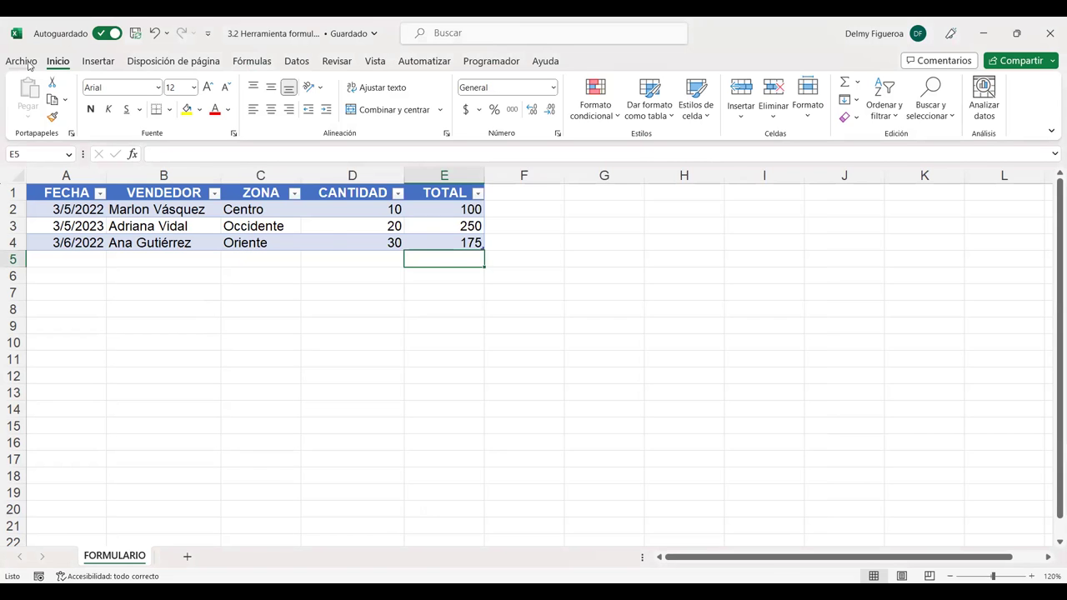
click(22, 63)
click(19, 67)
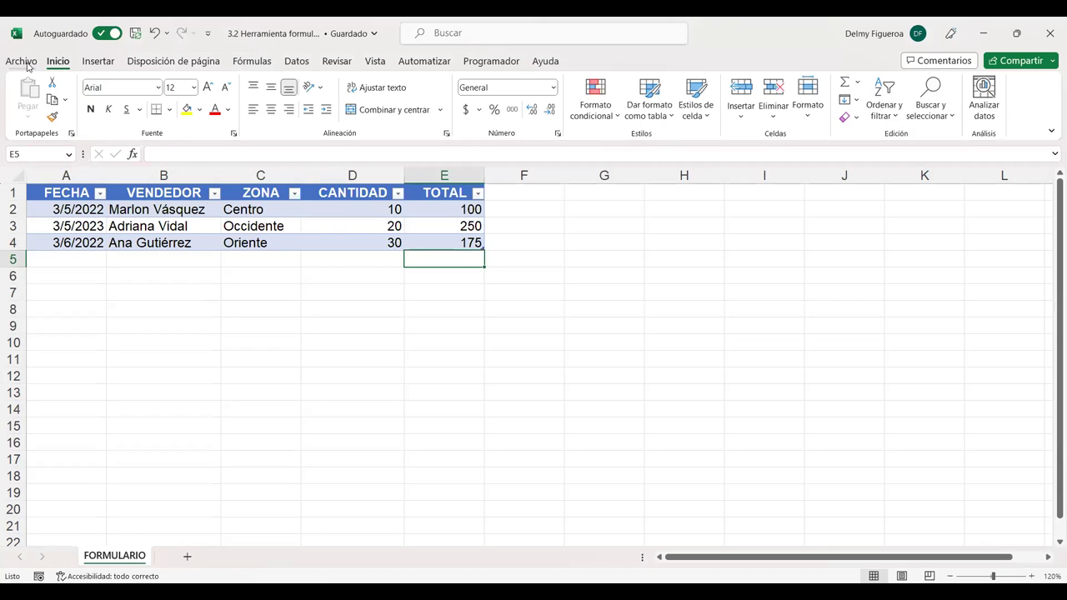
click(28, 63)
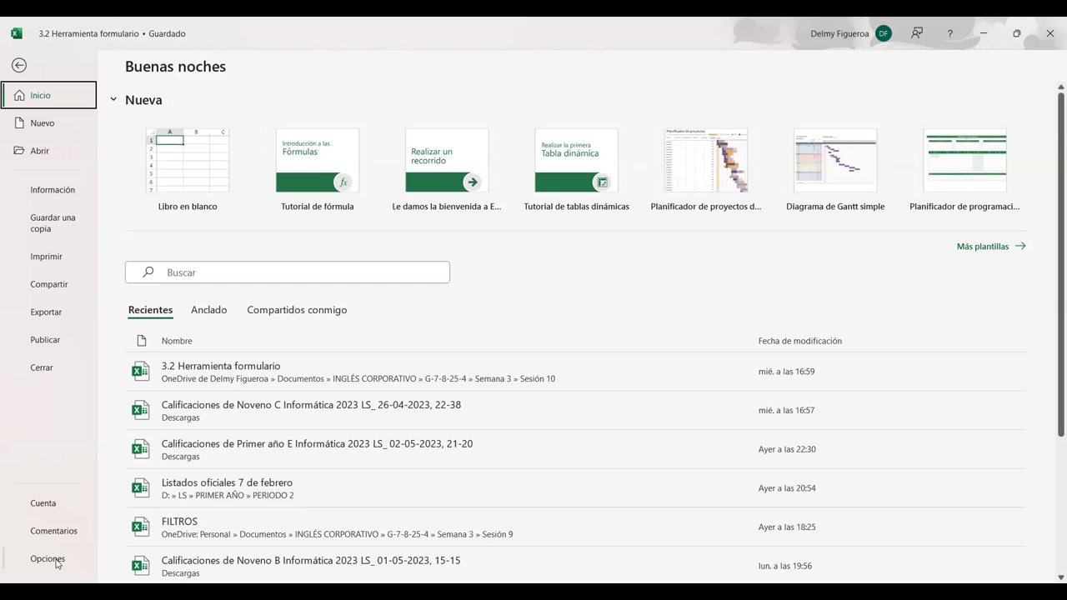
click(56, 564)
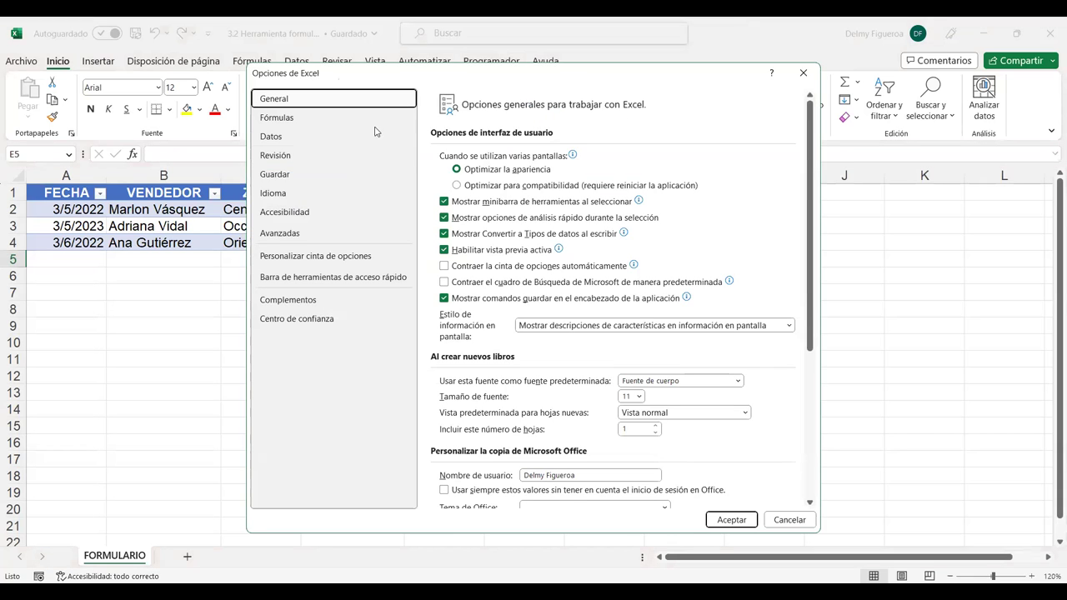
click(336, 284)
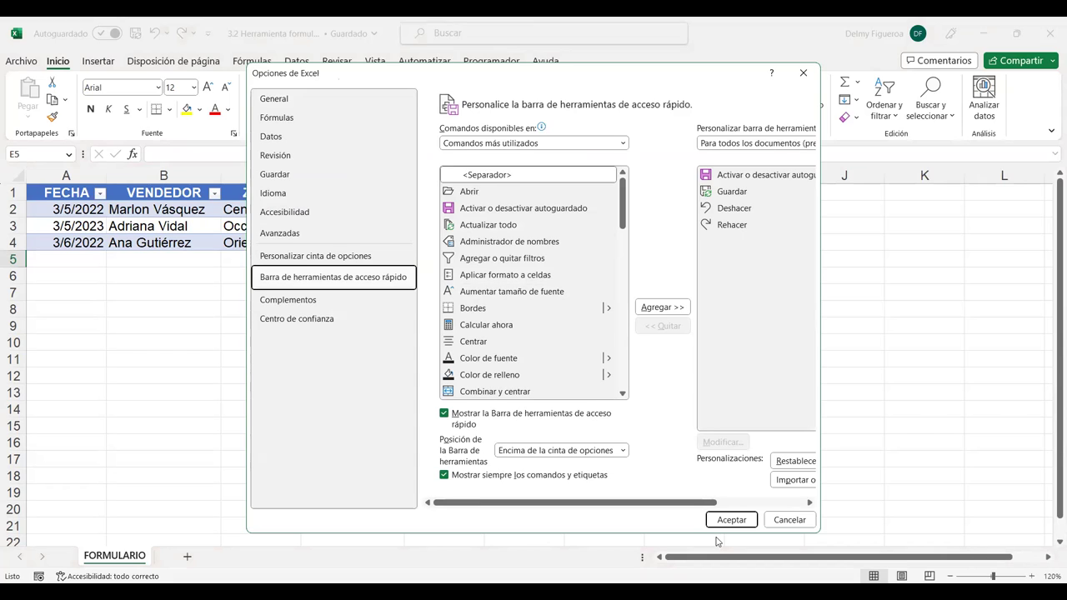
click(717, 542)
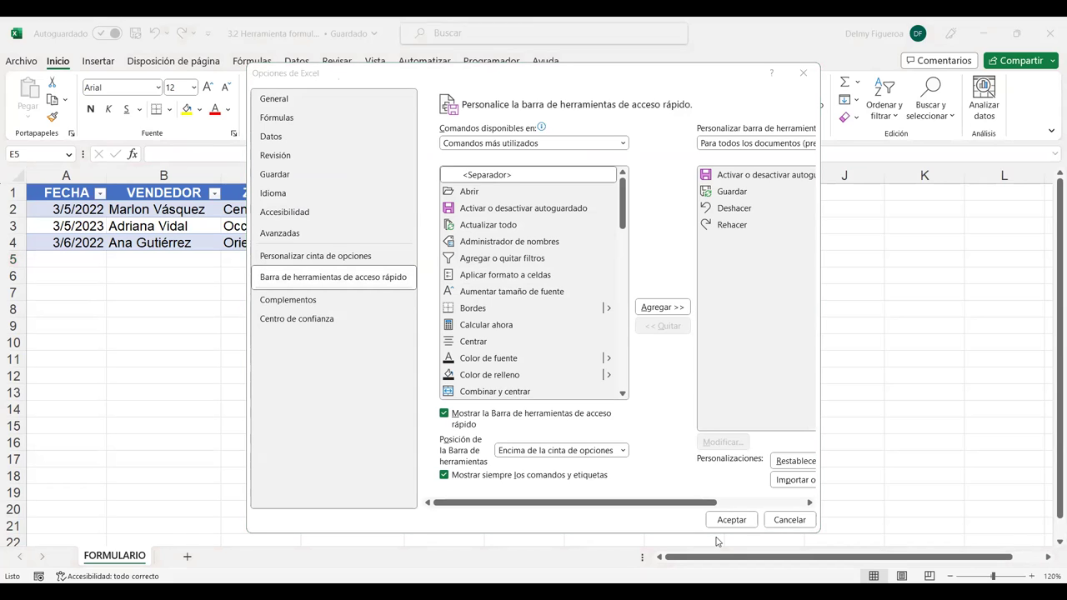
click(801, 73)
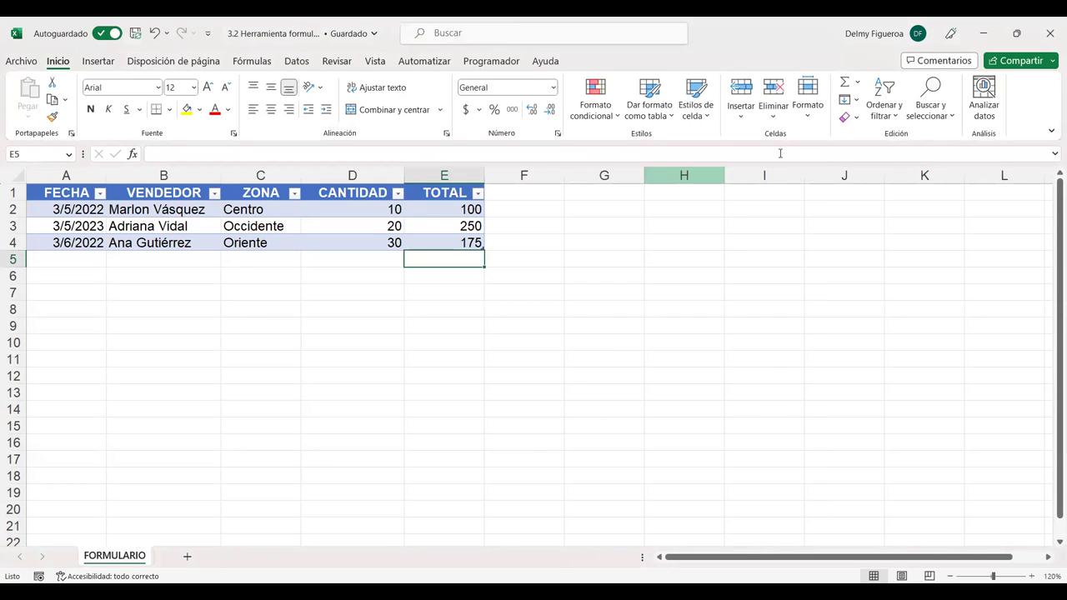
Select cell D2 in the sales table.
click(344, 211)
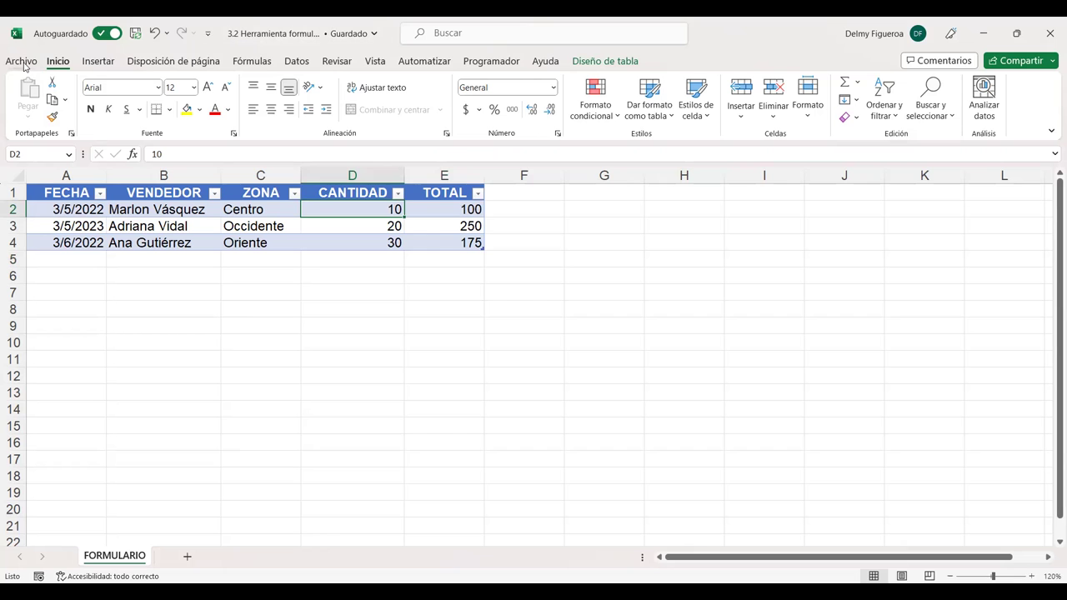
Open Excel Options on the Barra de herramientas de acceso rápido page and browse the command categories.
click(22, 63)
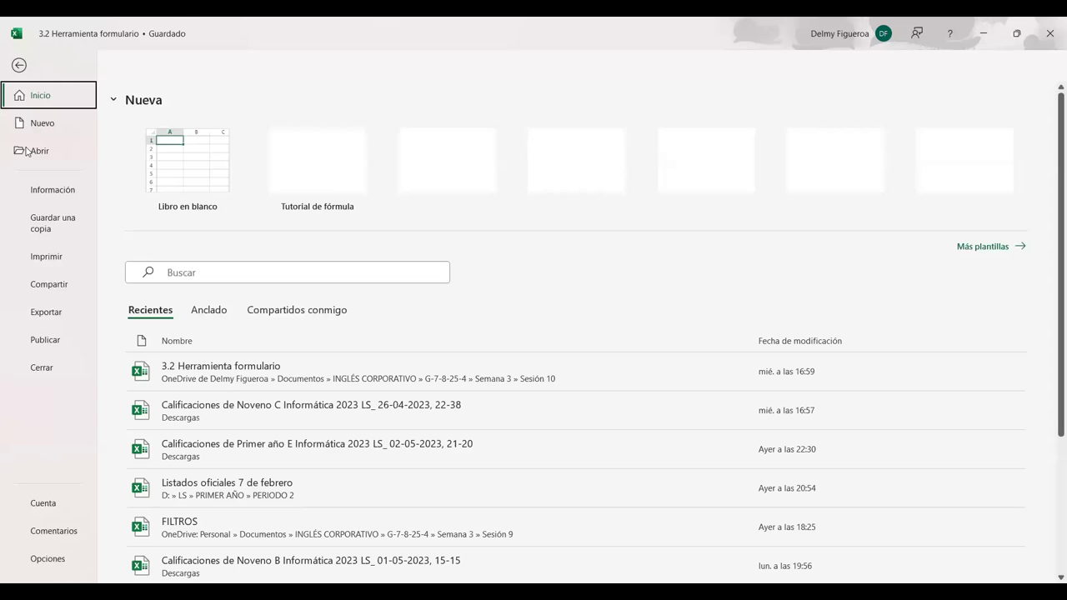
click(59, 561)
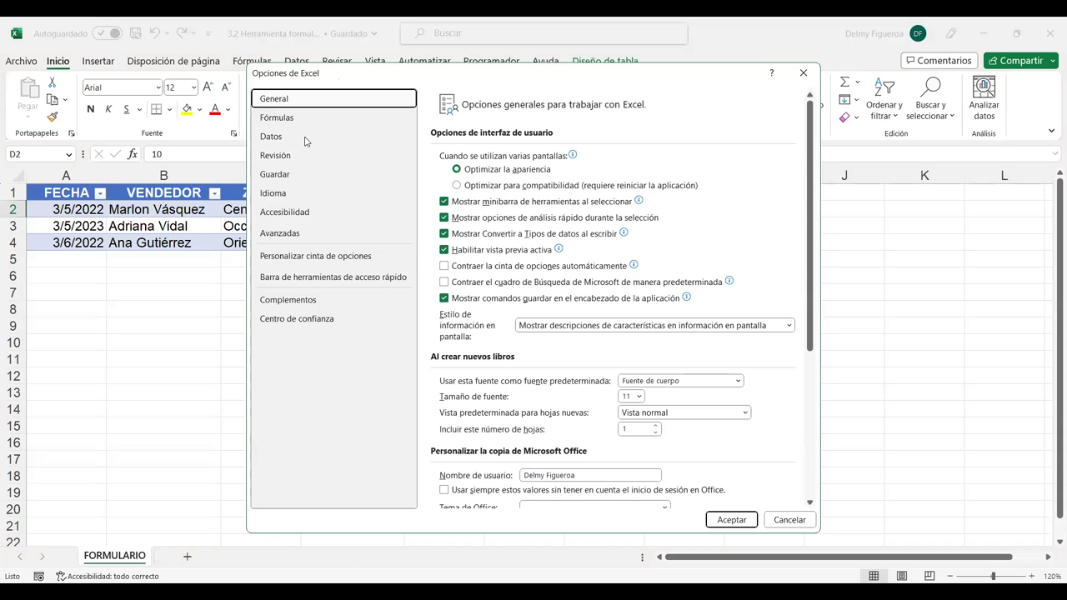
click(328, 283)
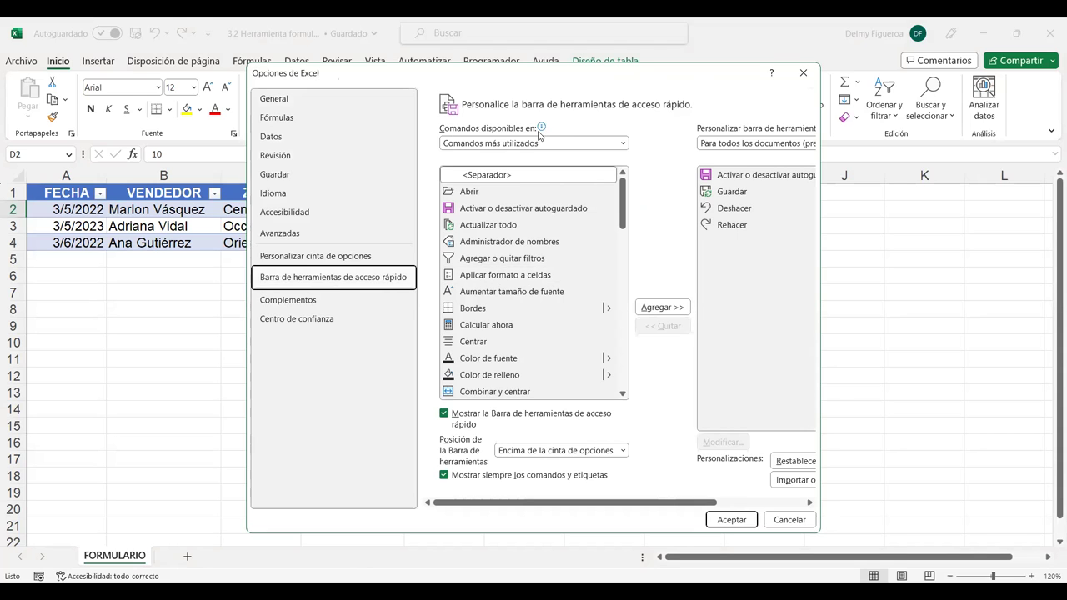
mouse_move(540, 130)
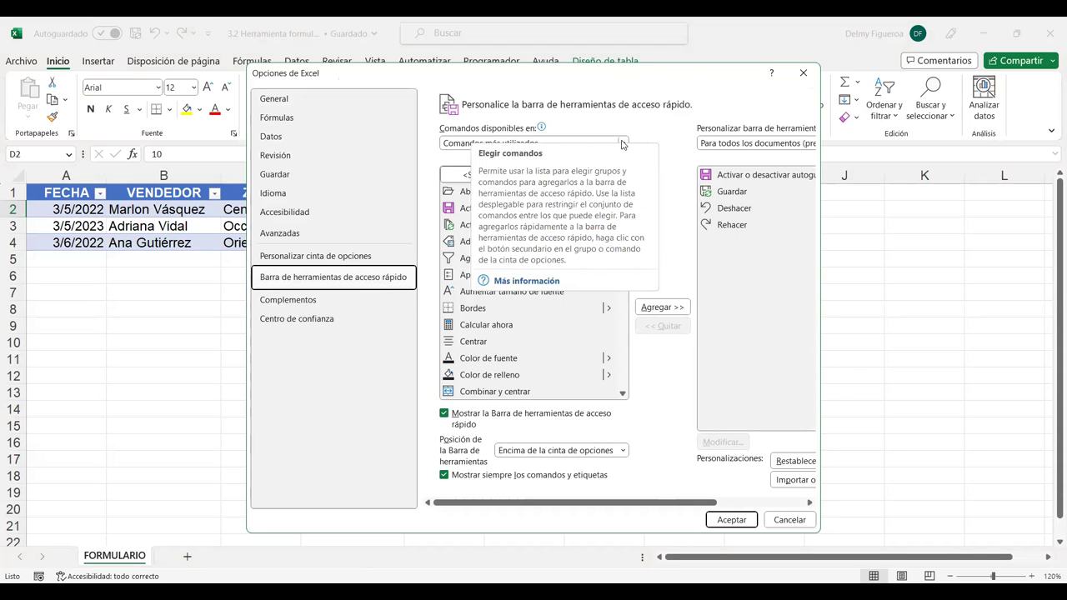
click(621, 143)
click(621, 143)
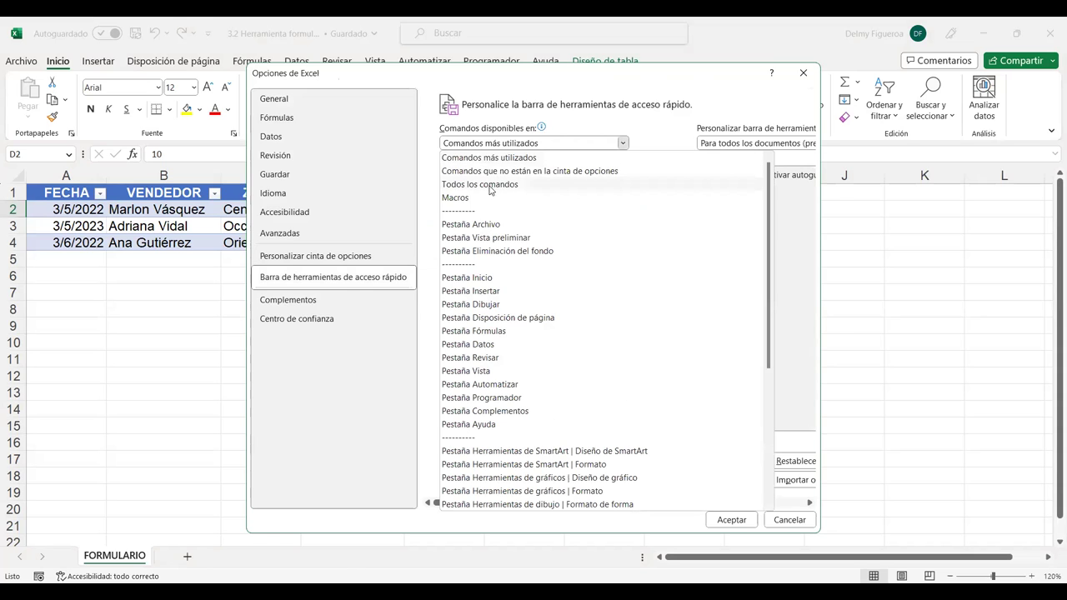
key(Escape)
Switch the available commands to Todos los comandos and scroll through the list.
click(621, 144)
key(Escape)
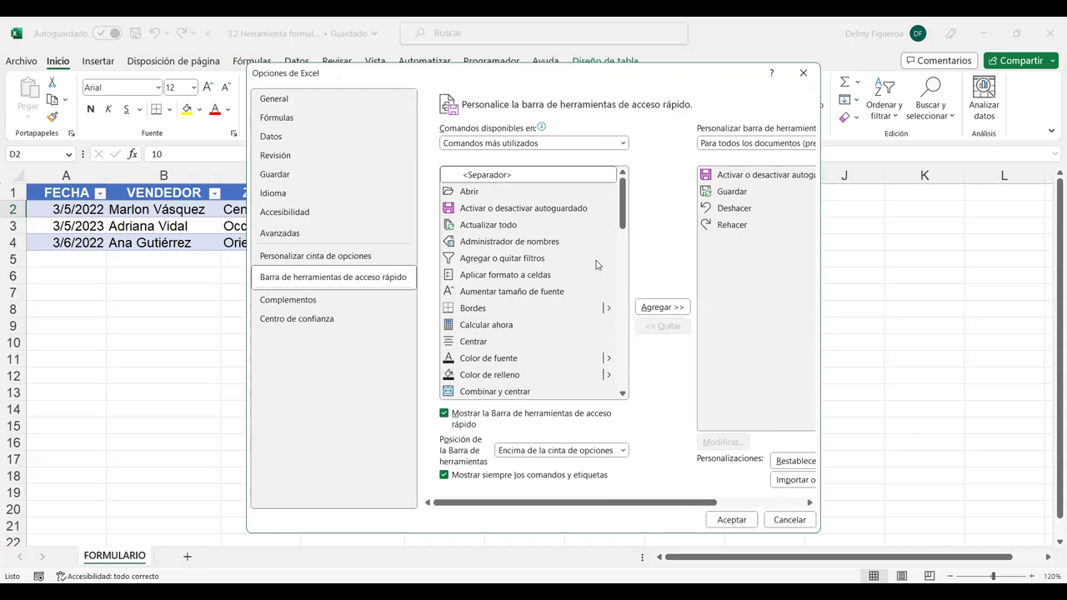
key(Down)
key(Down)
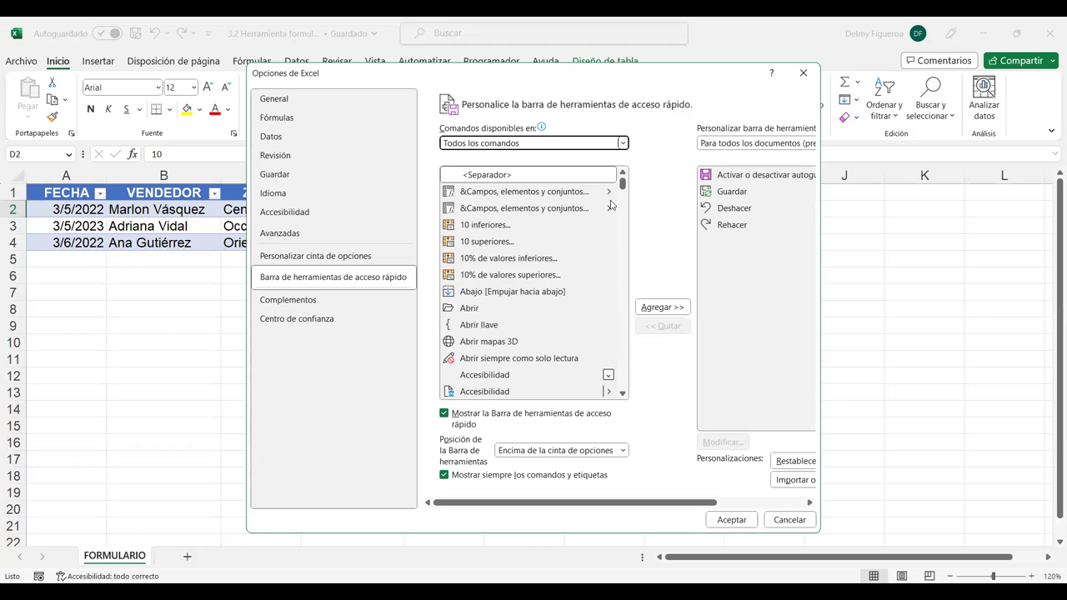
scroll(517, 341, down, 1)
scroll(515, 341, down, 1)
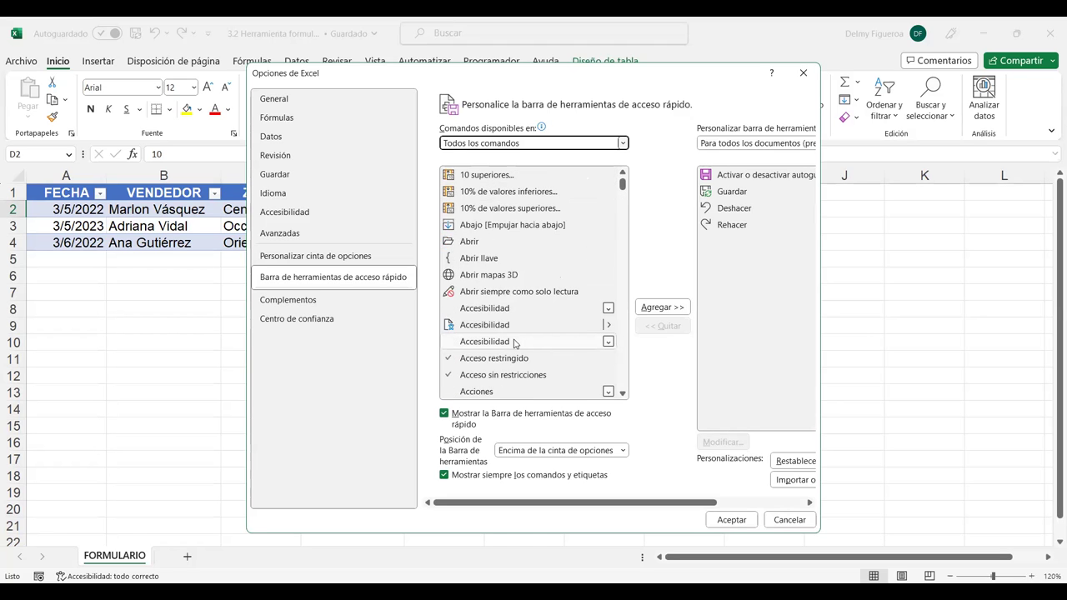
scroll(514, 341, down, 2)
scroll(501, 292, down, 1)
scroll(500, 292, down, 4)
scroll(498, 294, down, 4)
scroll(499, 292, down, 2)
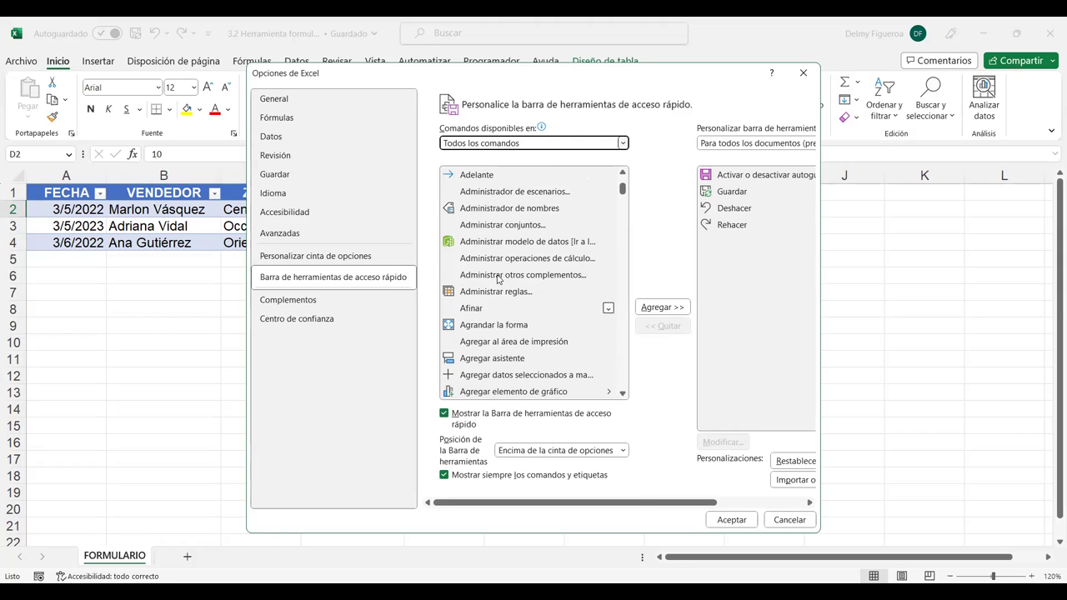
click(498, 277)
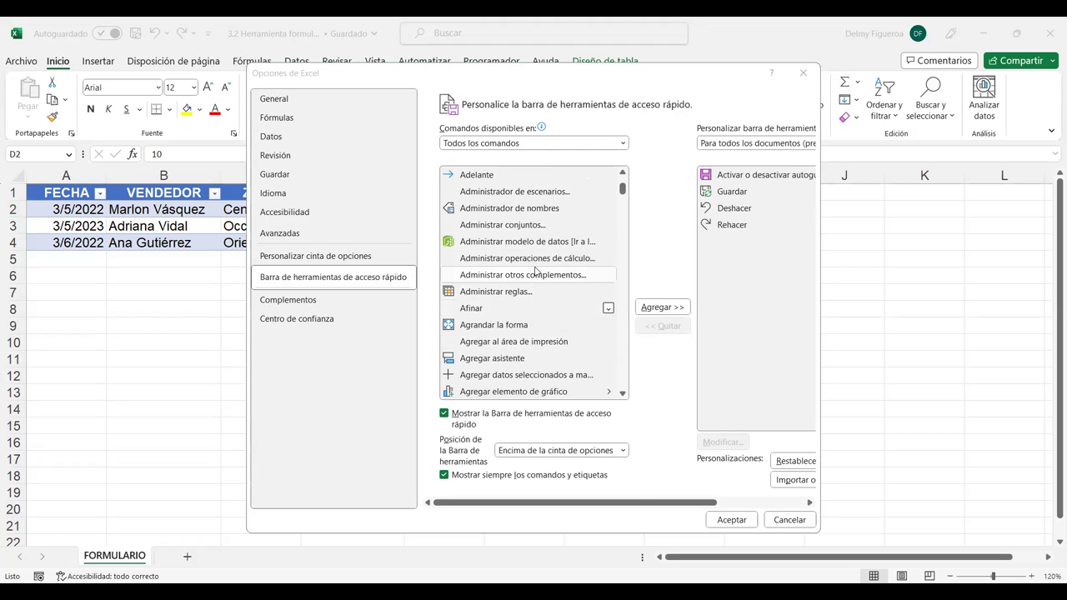
scroll(533, 281, down, 1)
scroll(533, 288, down, 3)
scroll(533, 304, down, 2)
scroll(533, 327, down, 1)
scroll(533, 326, down, 1)
scroll(537, 338, down, 2)
scroll(533, 336, down, 2)
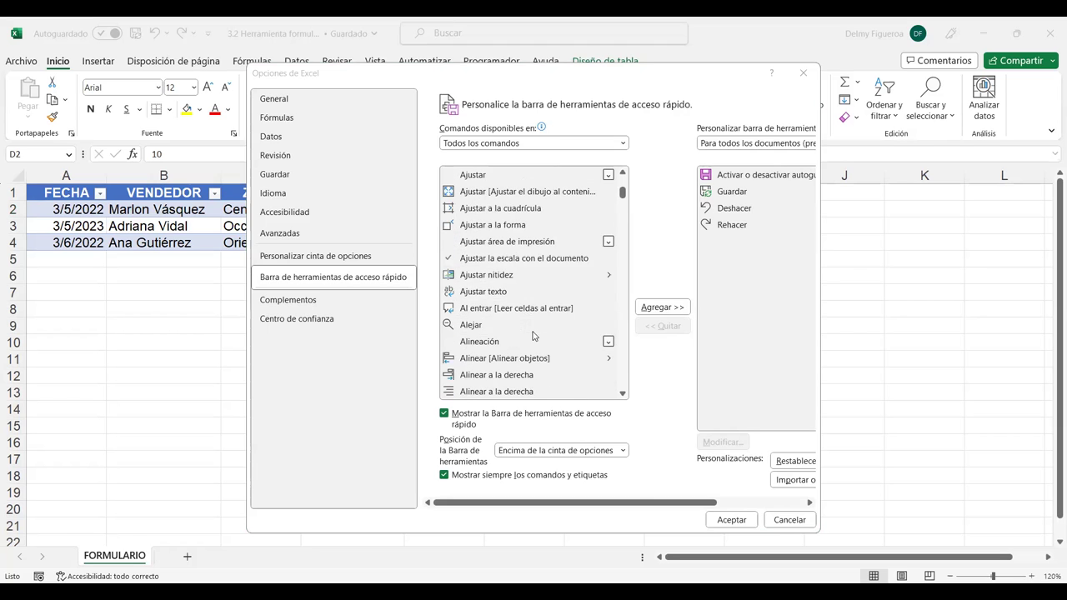
scroll(603, 348, down, 1)
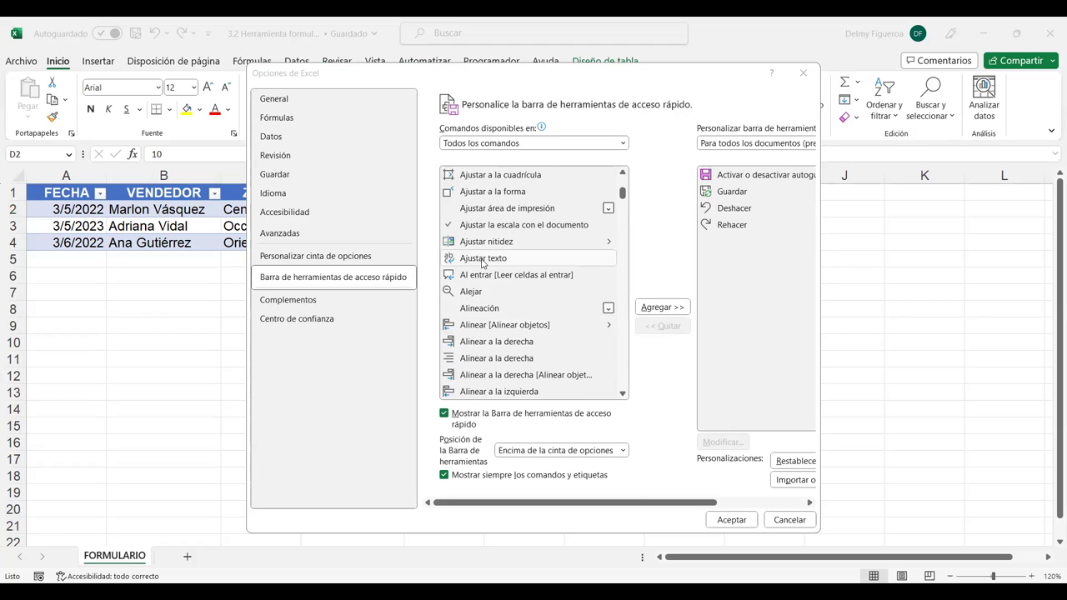
Find Formulario... under F, add it to the quick access toolbar and confirm with Aceptar.
click(533, 258)
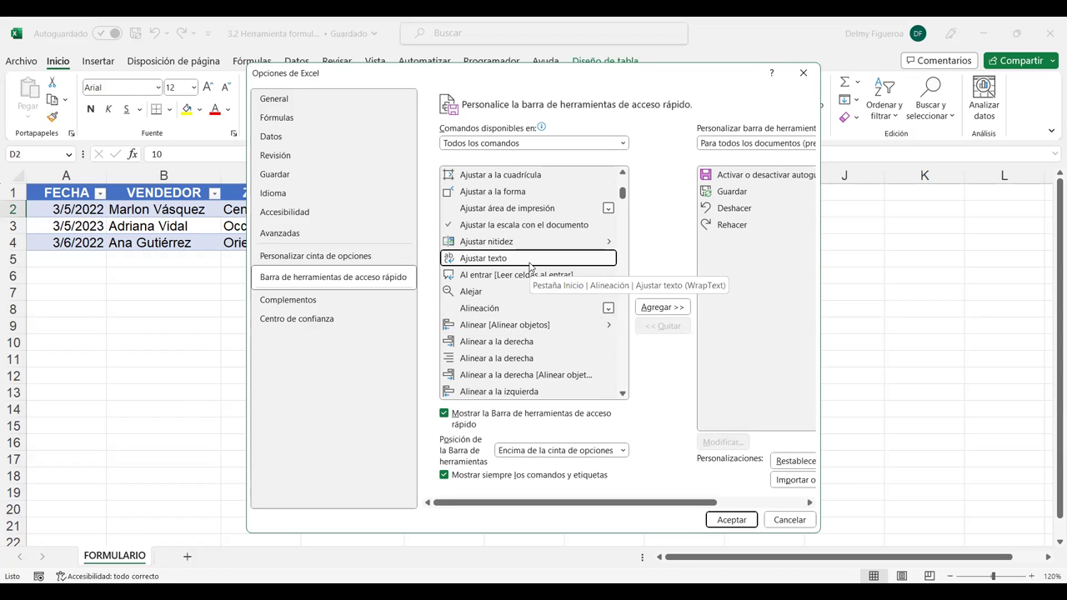
key(f)
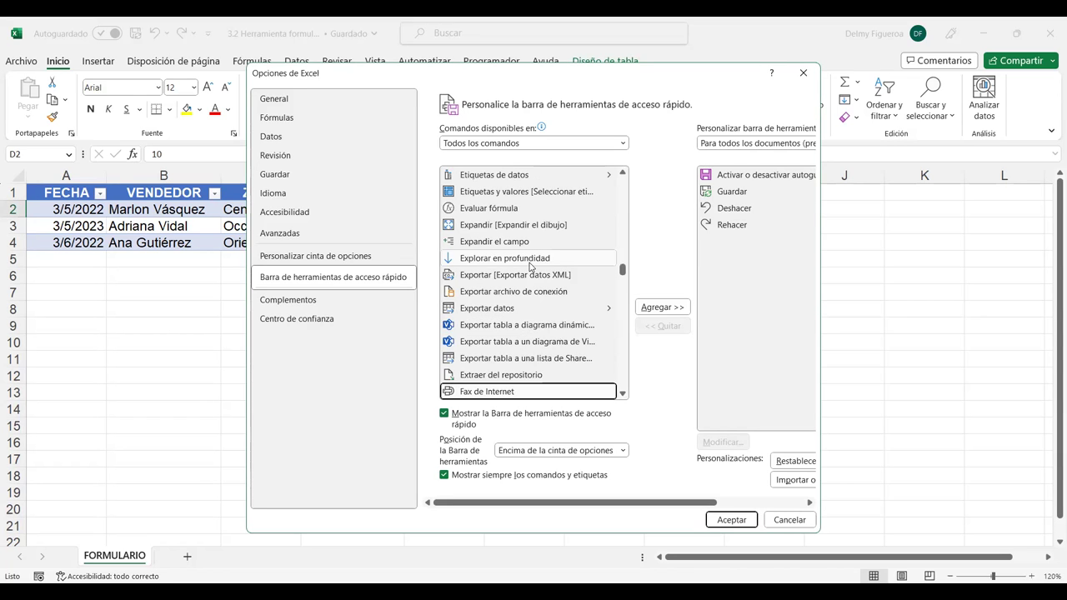
scroll(549, 343, down, 1)
scroll(550, 342, down, 2)
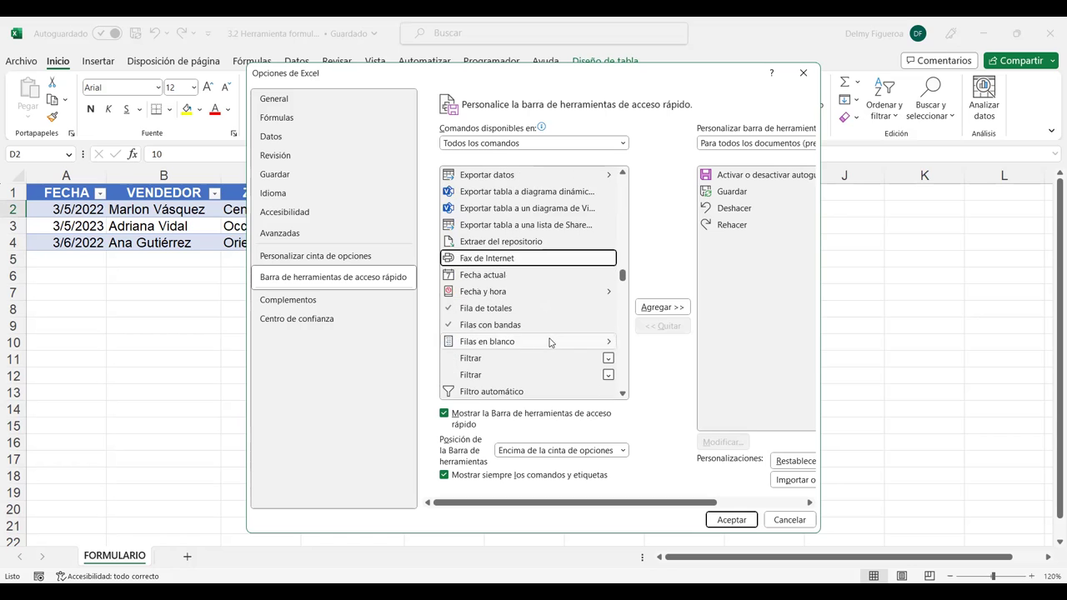
scroll(510, 302, down, 2)
scroll(510, 301, down, 1)
scroll(511, 302, down, 2)
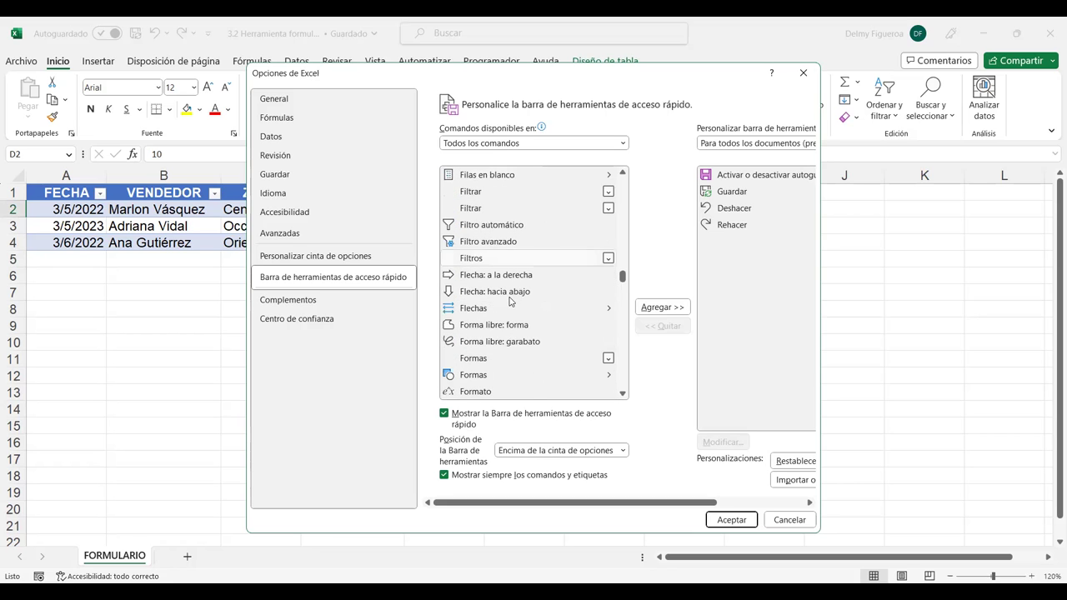
scroll(510, 302, down, 2)
scroll(510, 302, down, 3)
scroll(510, 302, down, 1)
scroll(511, 302, down, 2)
scroll(512, 300, down, 3)
scroll(512, 300, down, 5)
scroll(512, 301, down, 1)
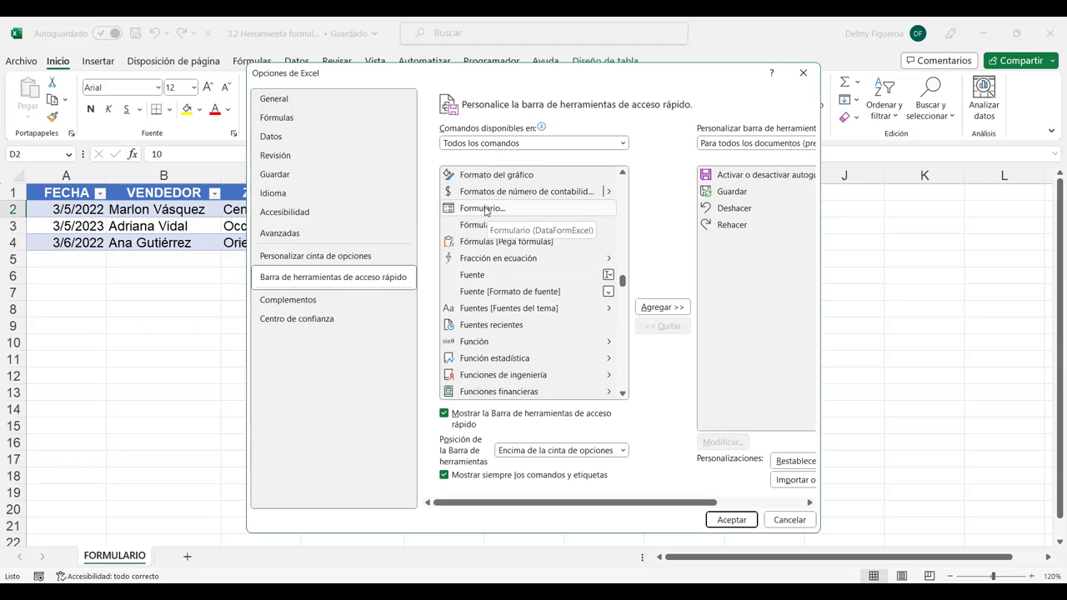
click(488, 211)
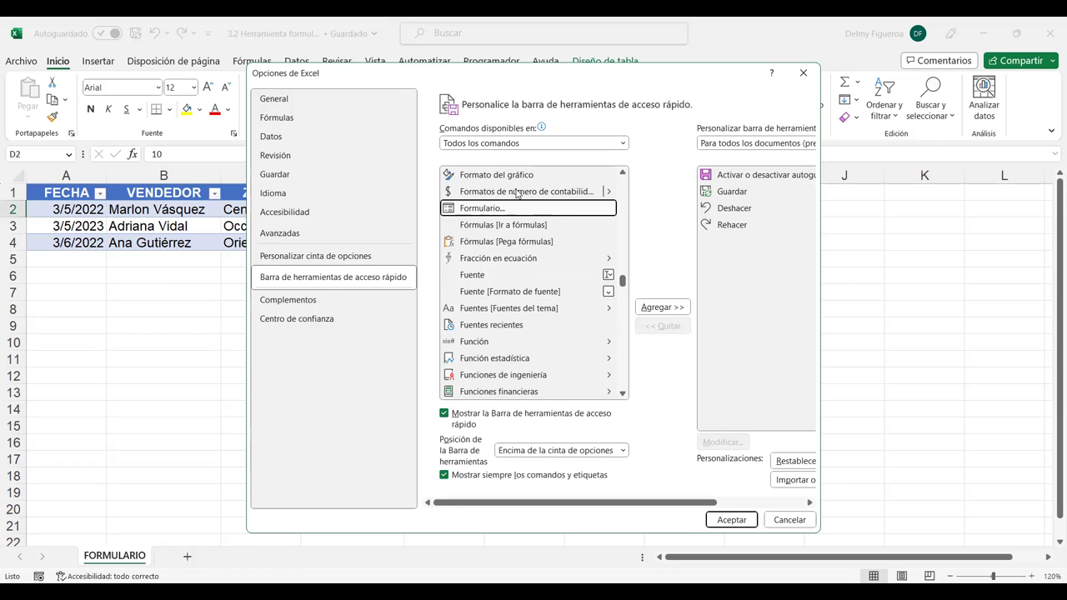
click(671, 307)
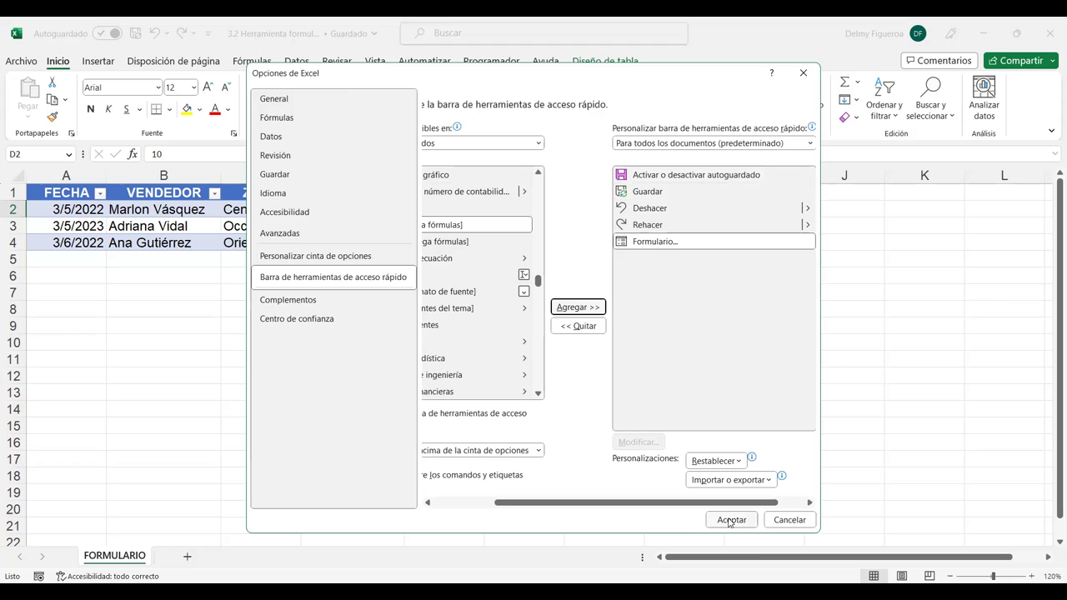
click(730, 520)
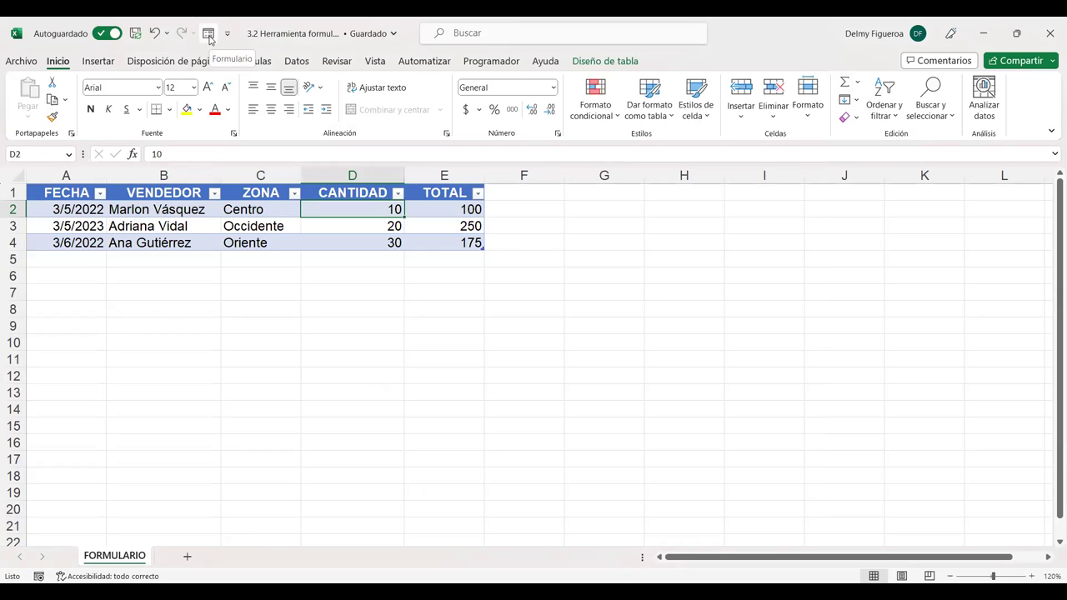
Open the Formulario data form from the quick access toolbar and start a blank new record.
click(210, 39)
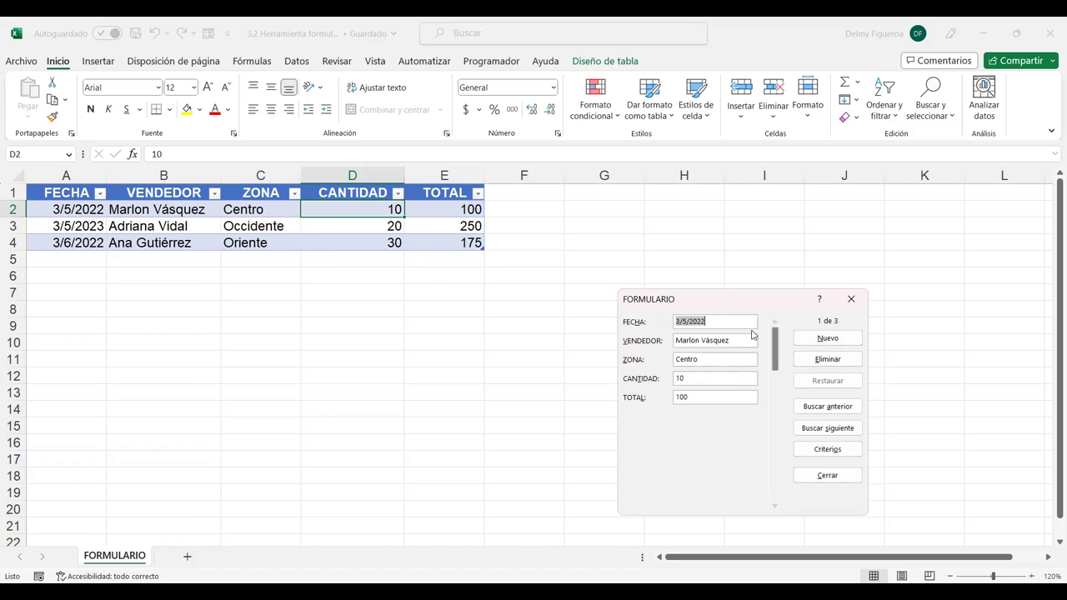
click(847, 341)
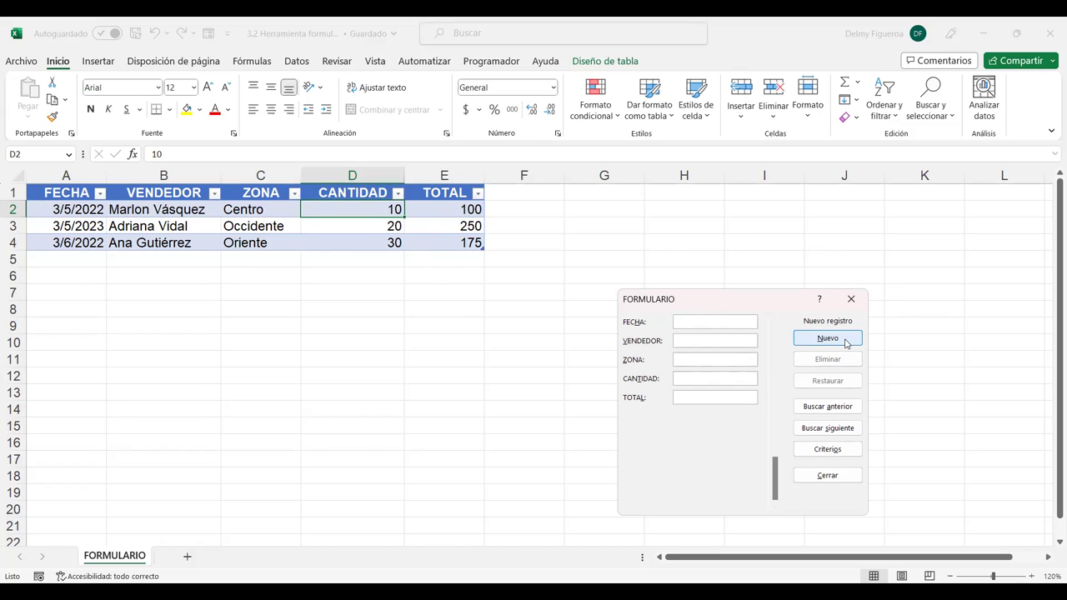
Enter the 4/5/2022 sale (seller name, Centro, 15, 110) and start the next record dated 1/5/2023.
text(4/5/2022)
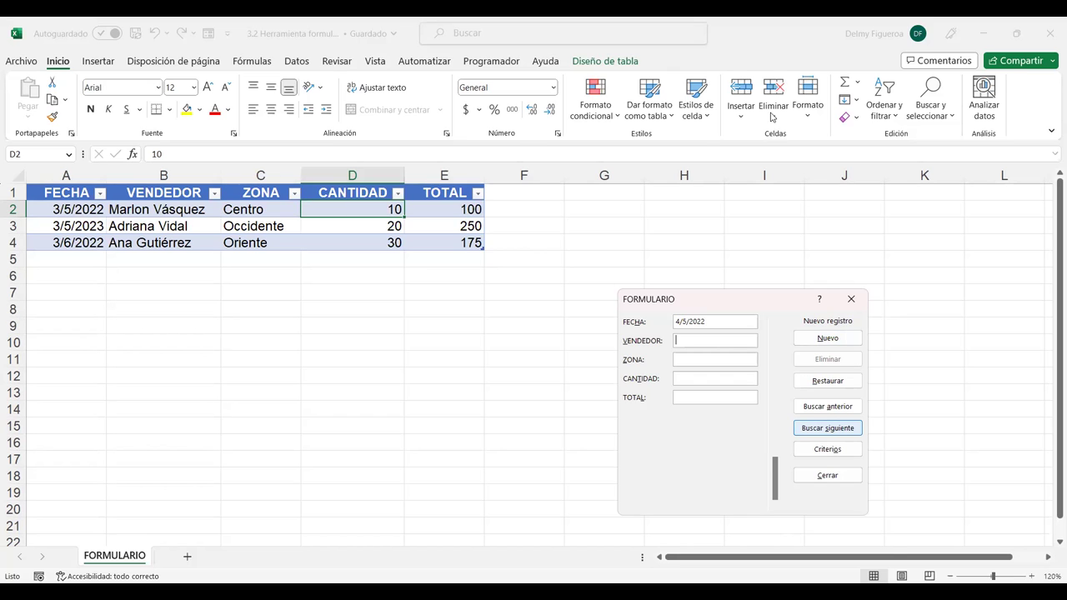
click(721, 339)
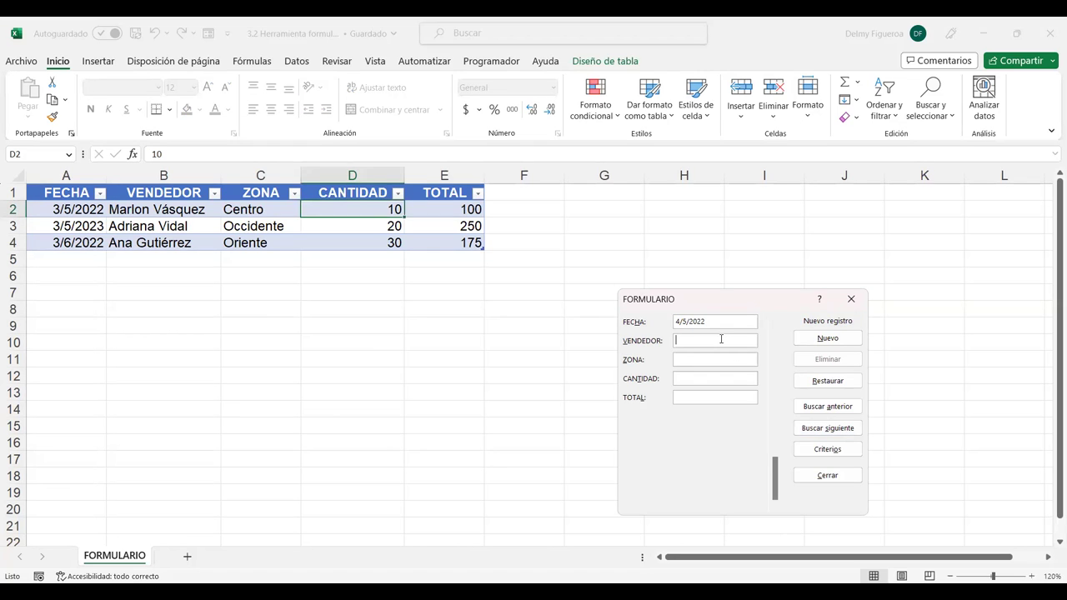
text(Bened)
text(o Me)
text(entro)
text(10)
key(Return)
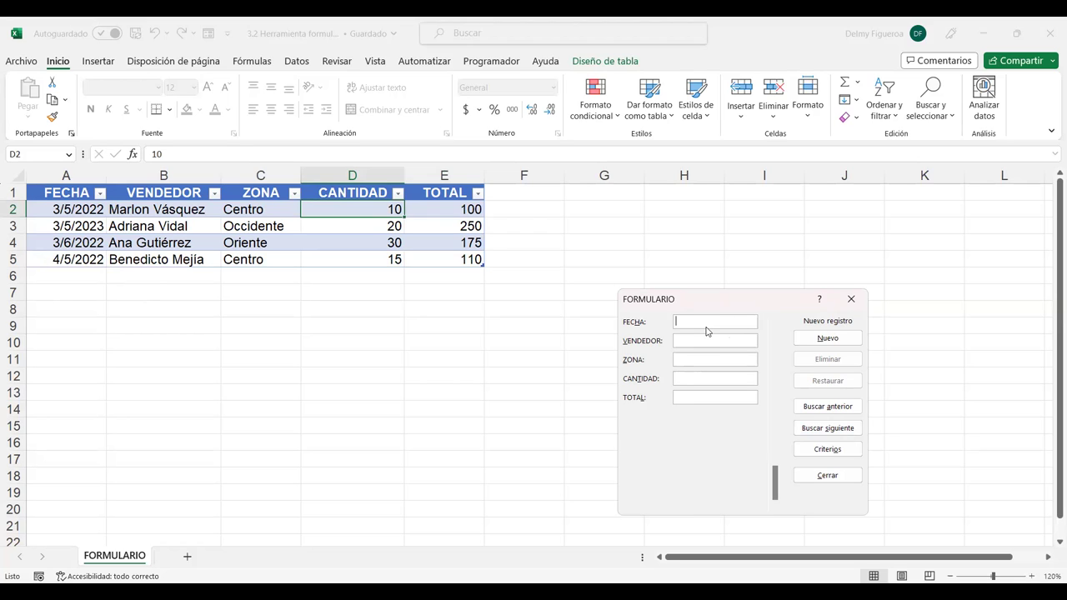
text(1/5/2023)
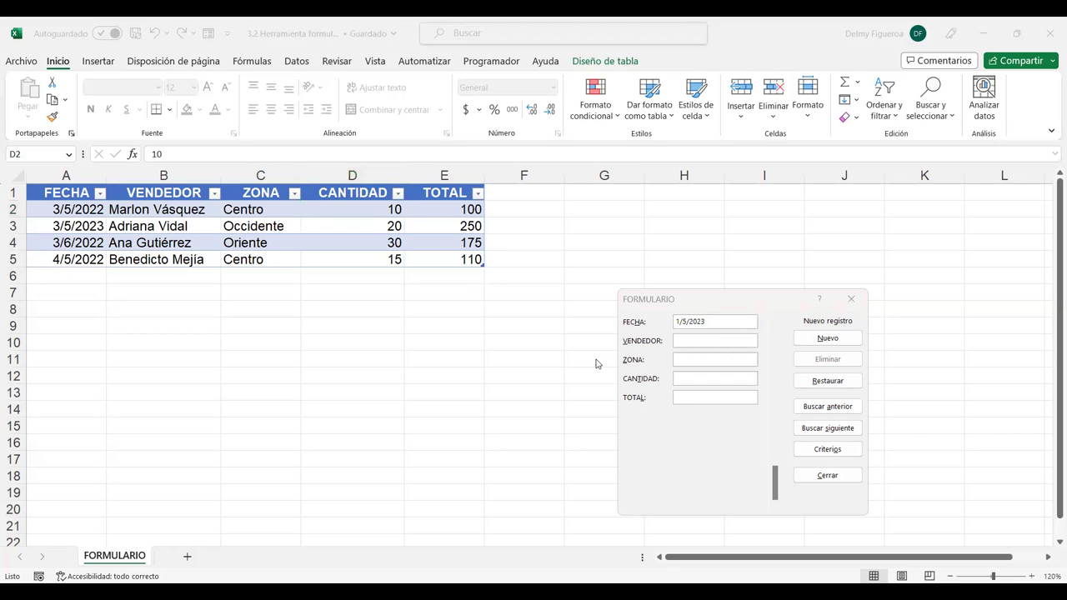
Enter the 1/5/2023 sale (seller name, Occidente, 22, 210) and begin the next record dated 2/5/2023.
click(697, 342)
text(Occidente)
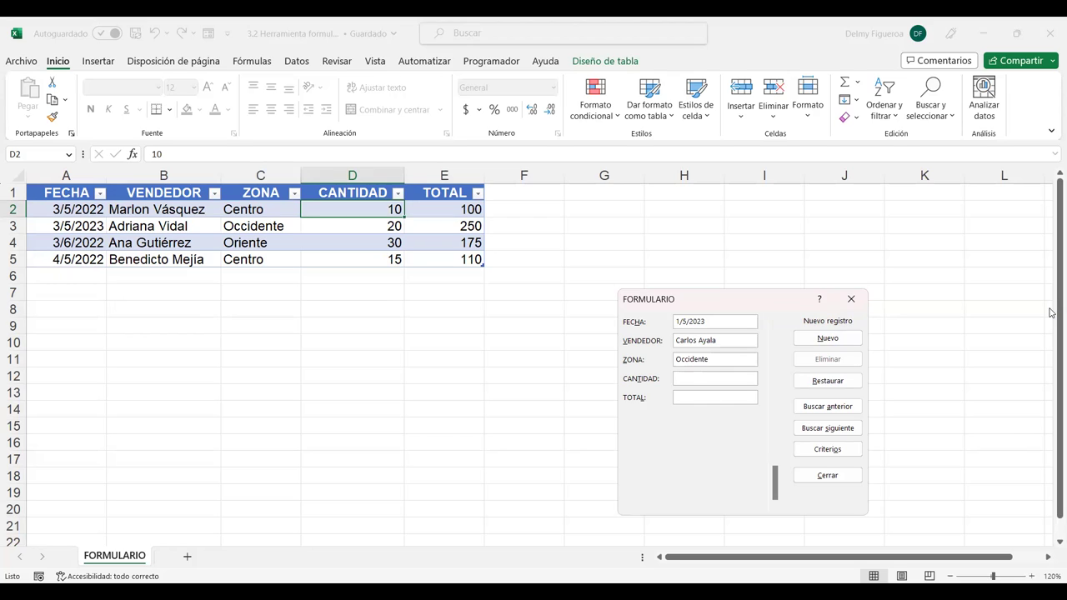
text(22)
text(210)
key(Return)
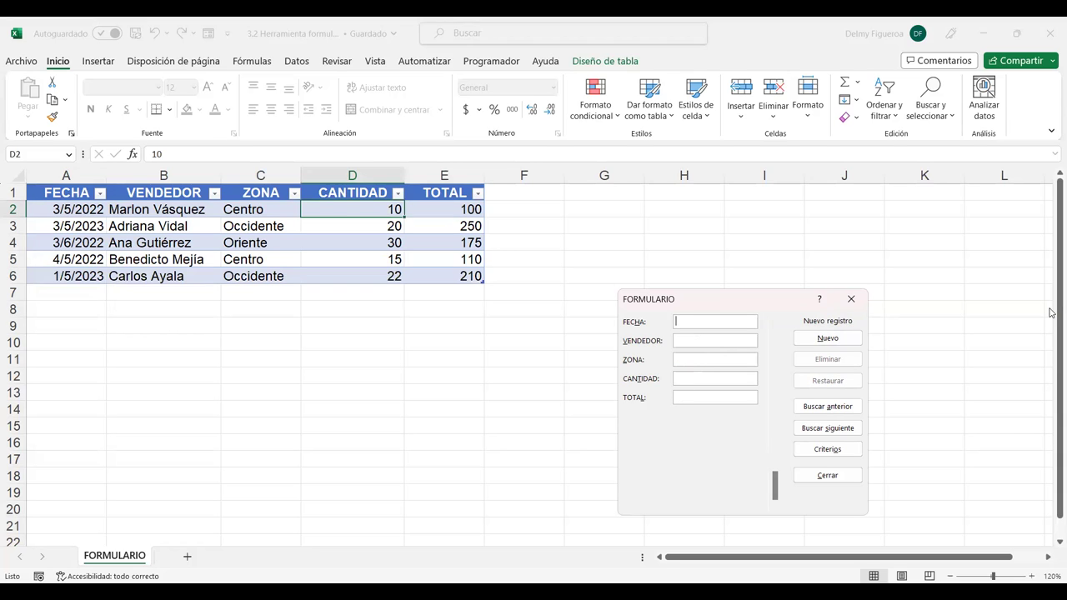
text(2/5/)
text(2023)
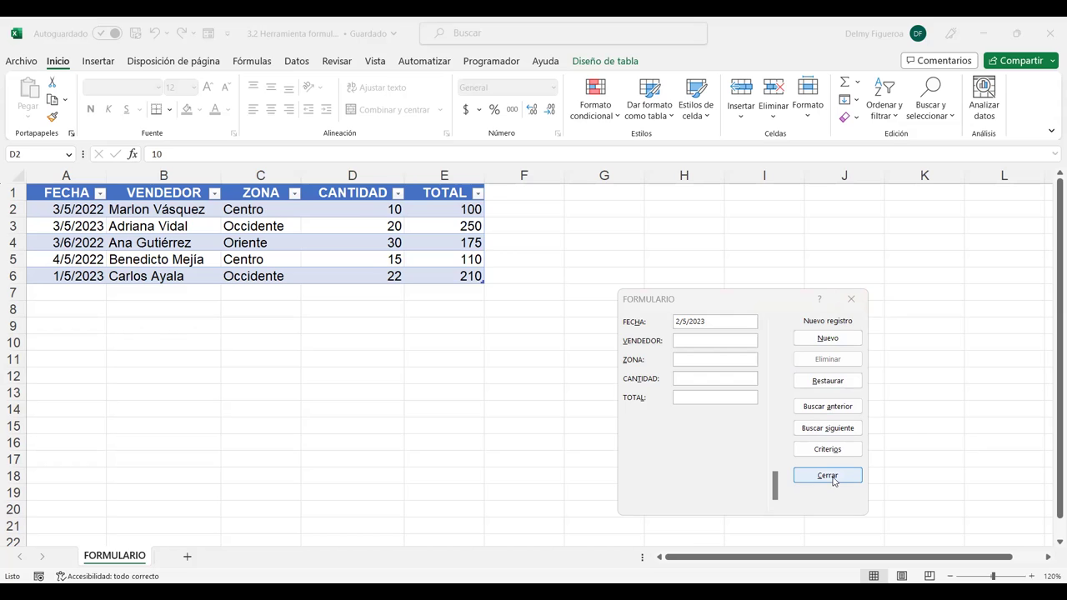
Close the data form, select A1:E4 and choose Convertir en rango from Diseño de tabla.
click(828, 476)
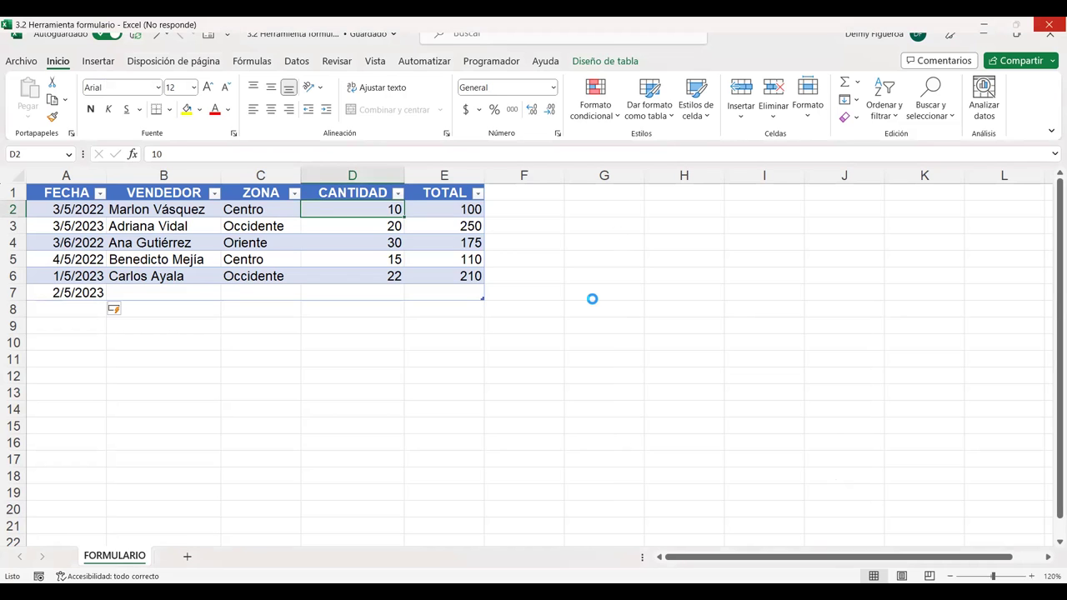
click(575, 243)
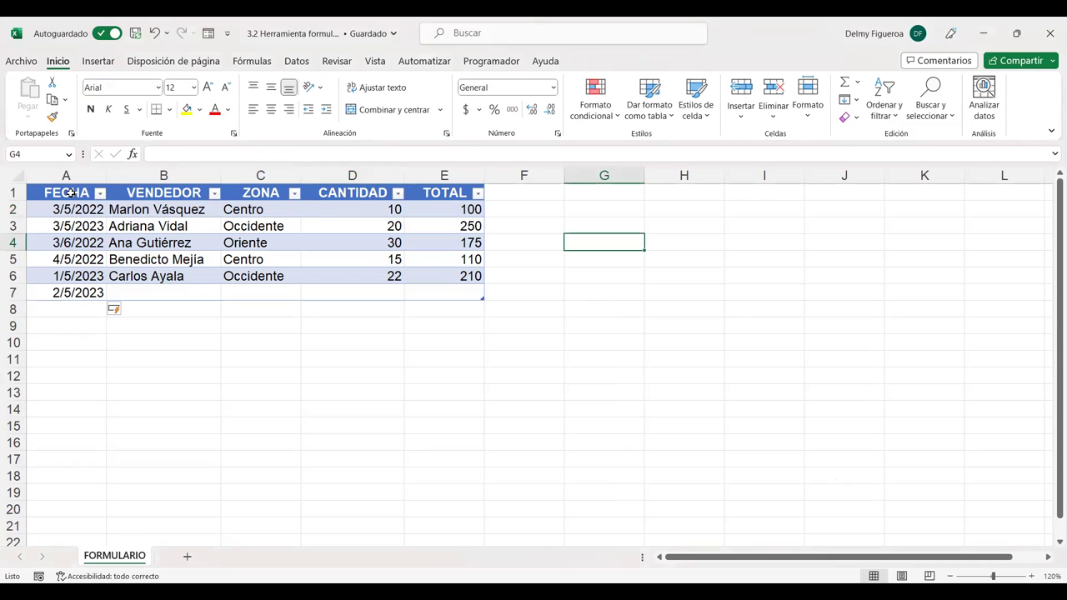
mouse_move(70, 193)
mouse_down()
mouse_move(464, 260)
mouse_move(480, 294)
mouse_up()
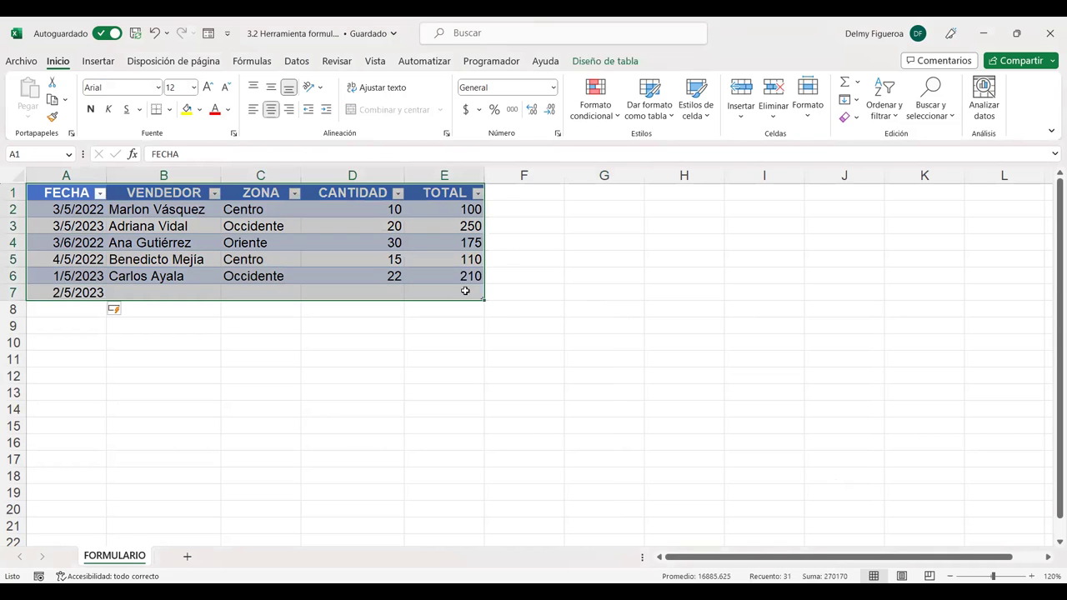
click(606, 64)
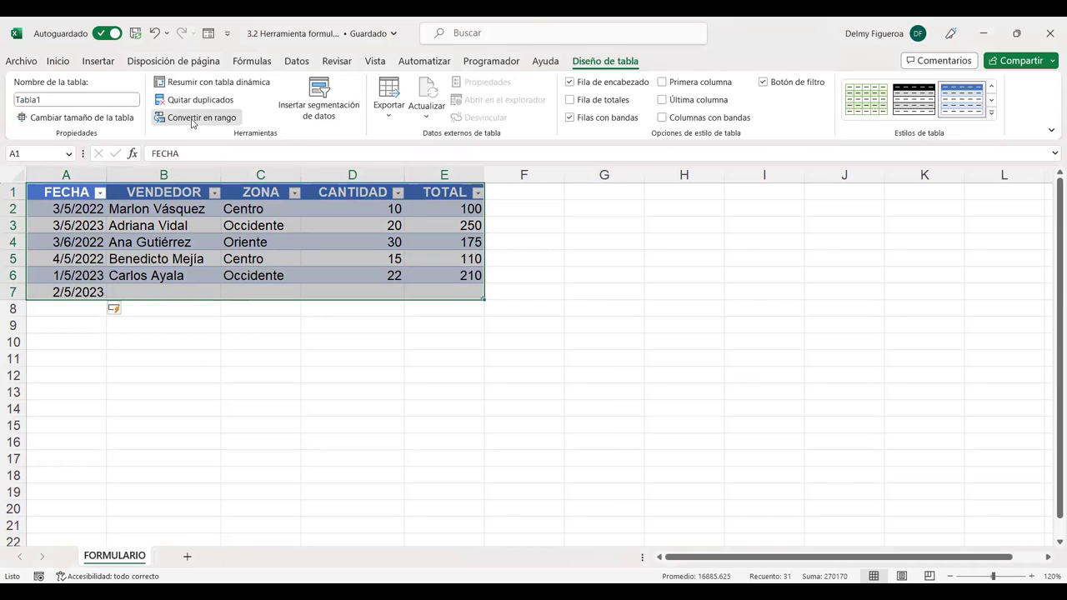
click(193, 121)
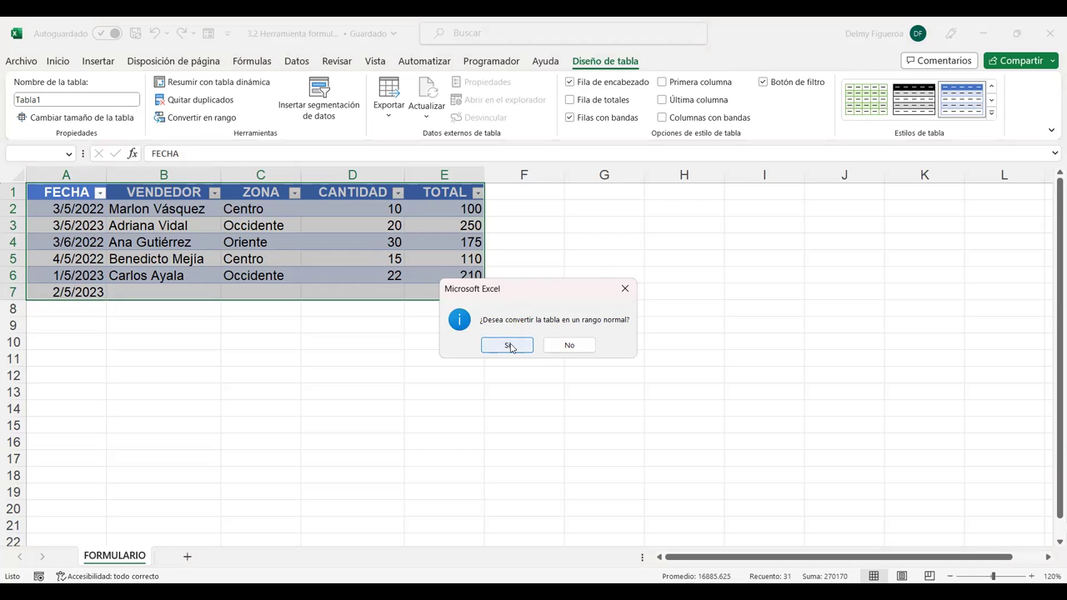
Confirm the range conversion with Sí, then open the data form from cell B7 showing record 1 of 6.
click(510, 346)
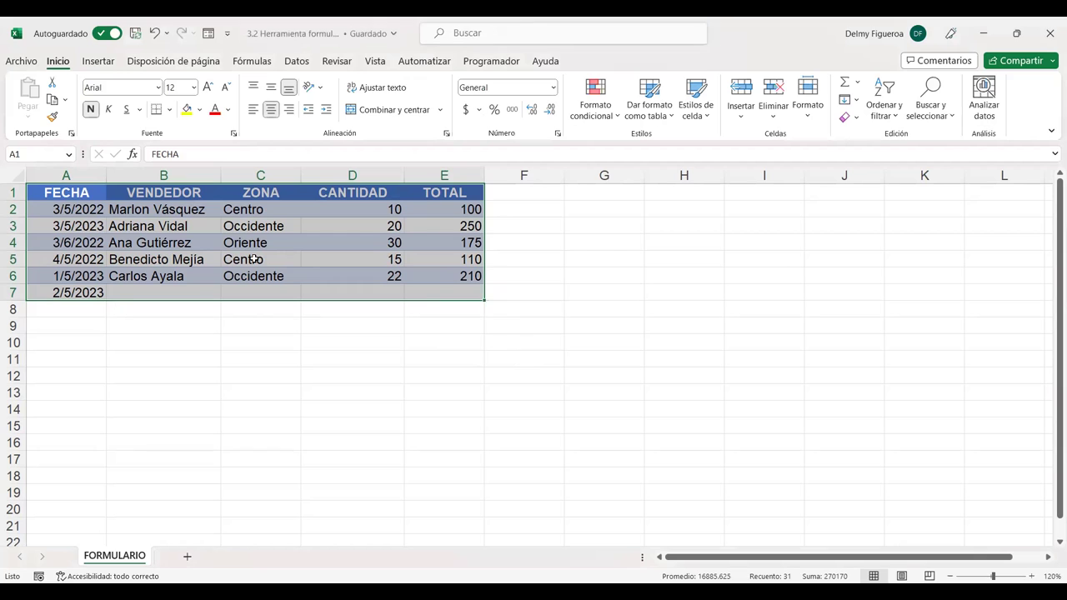
click(136, 291)
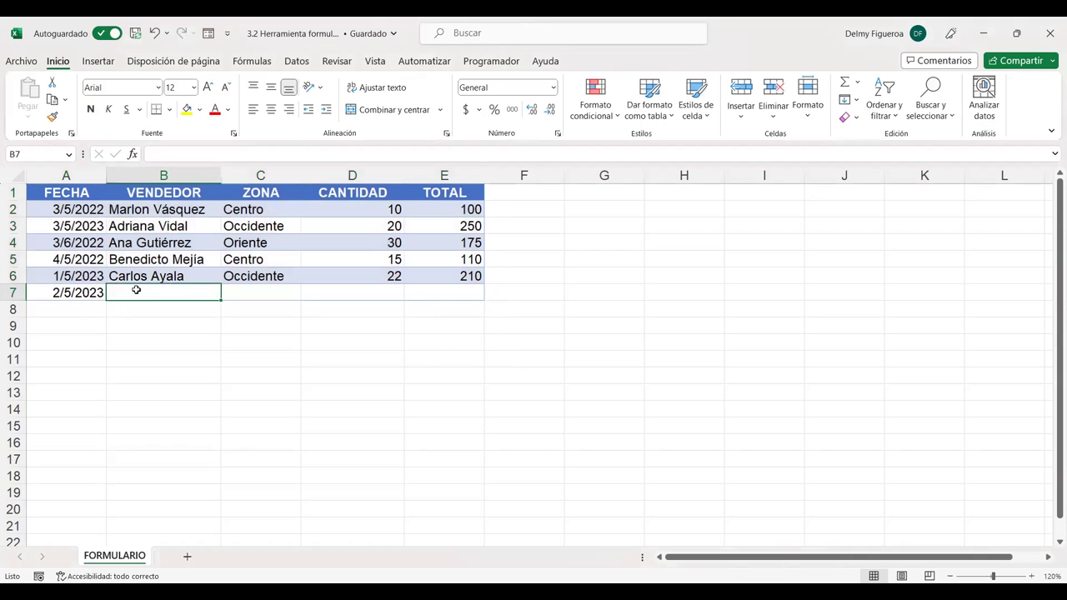
click(208, 35)
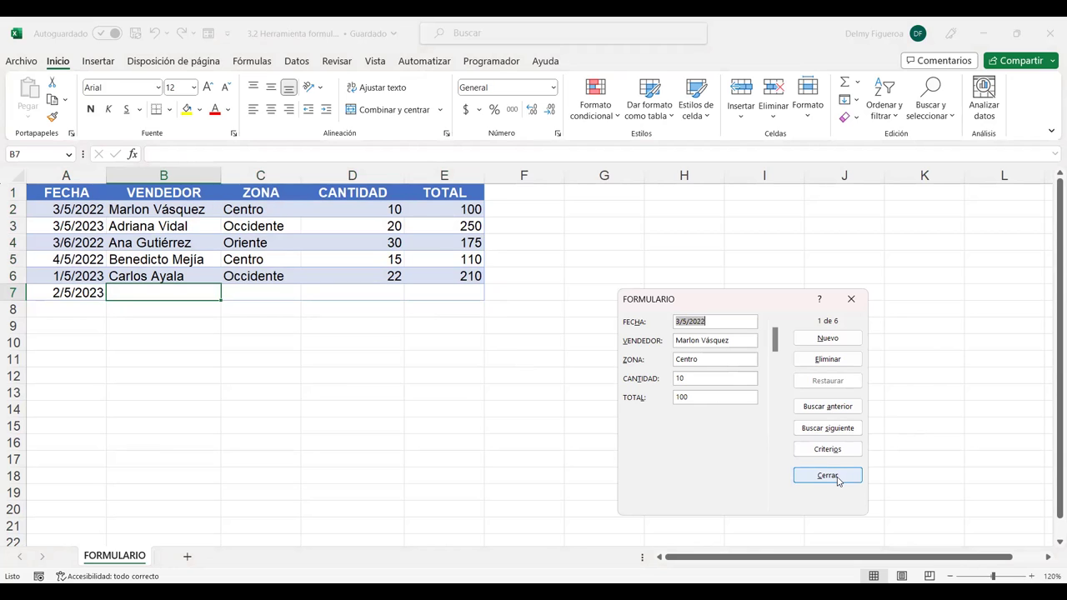
Close the form, try opening it from cell H1 and dismiss the resulting error.
click(838, 481)
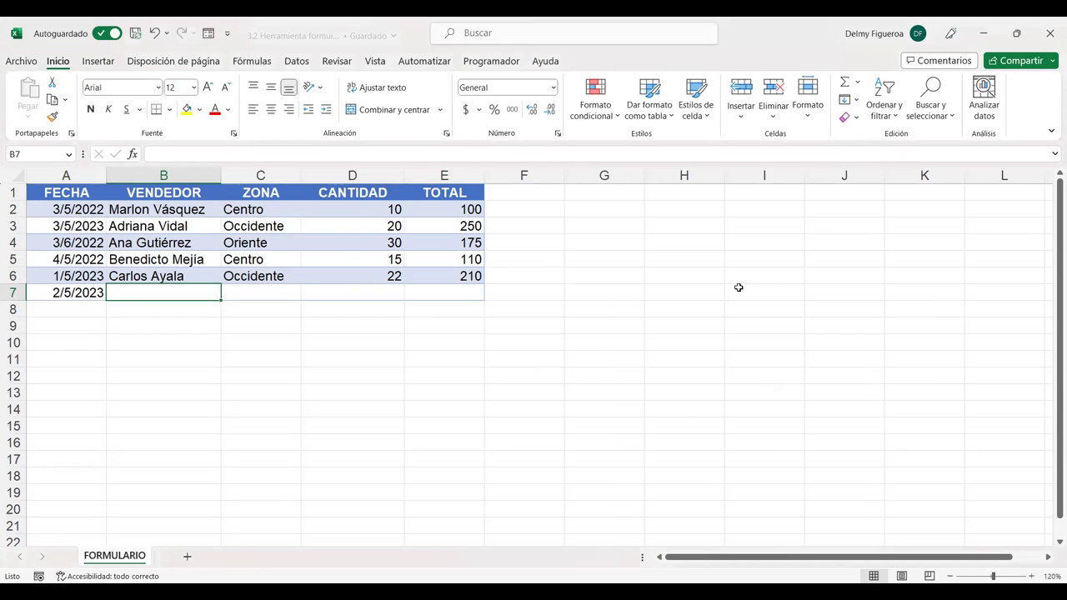
click(702, 191)
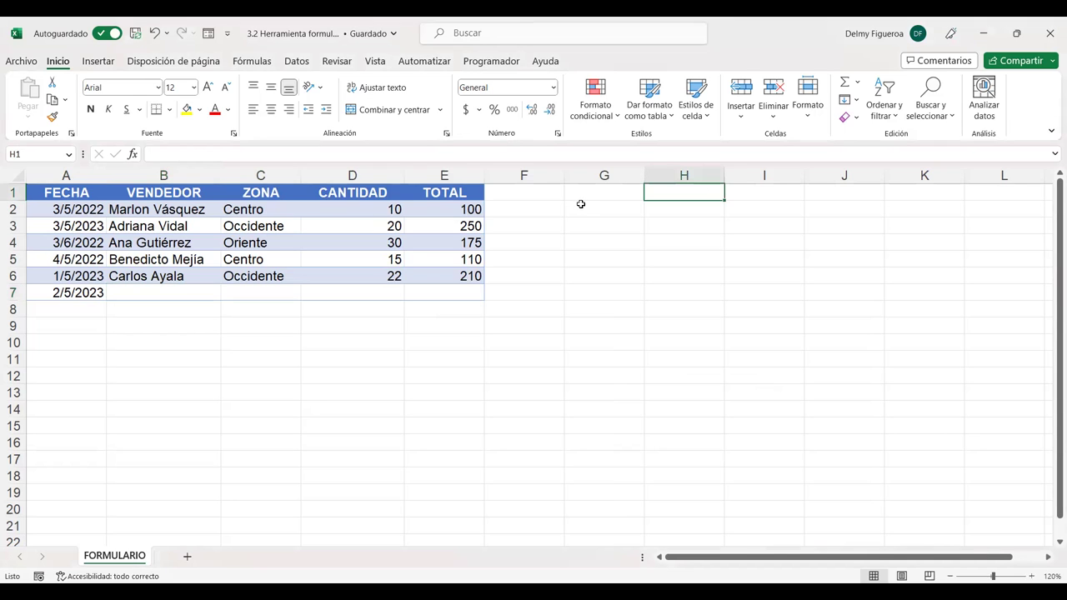
click(209, 34)
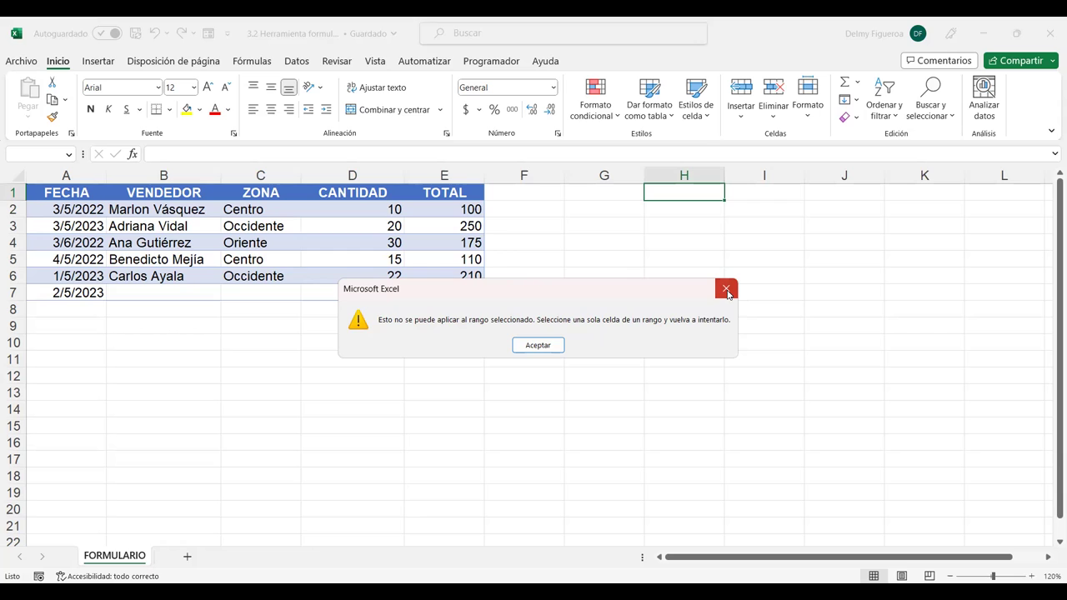
click(726, 290)
Select each header cell A1 through E1 (up to TOTAL) in turn.
click(67, 192)
click(167, 194)
click(254, 194)
click(357, 192)
click(447, 193)
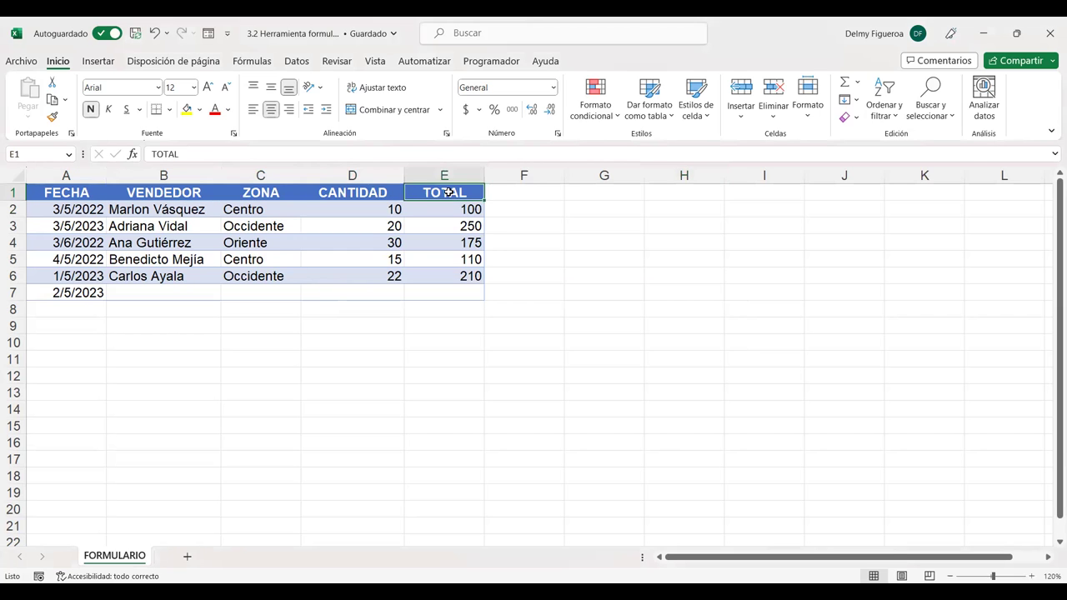
Select cells B2 and B7 inside the data and reopen the data form on record 1 of 6.
mouse_move(62, 207)
mouse_down()
mouse_move(507, 249)
mouse_move(514, 330)
mouse_up()
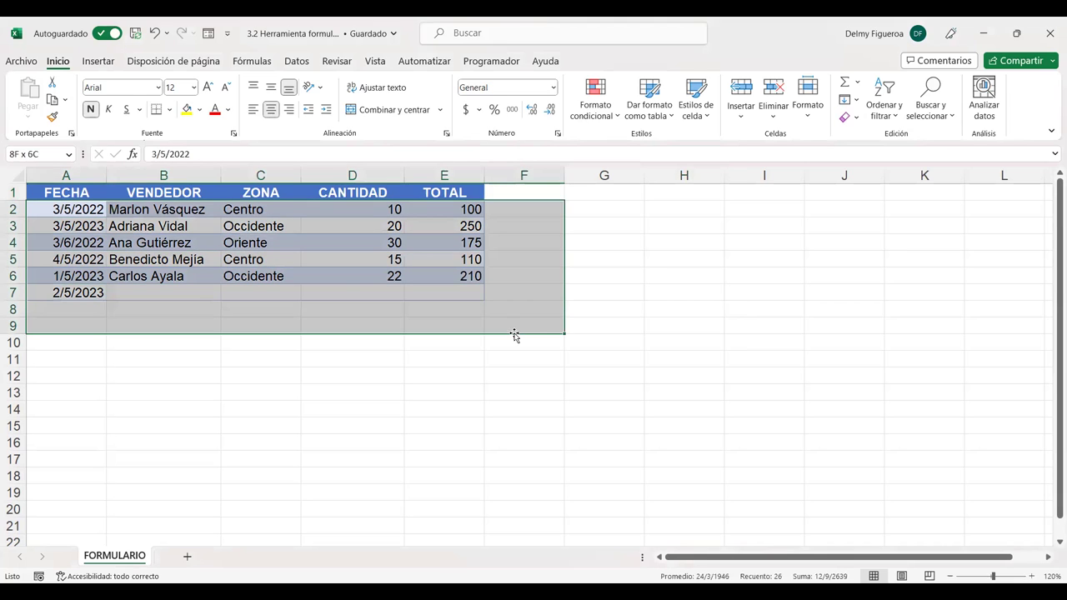
click(187, 206)
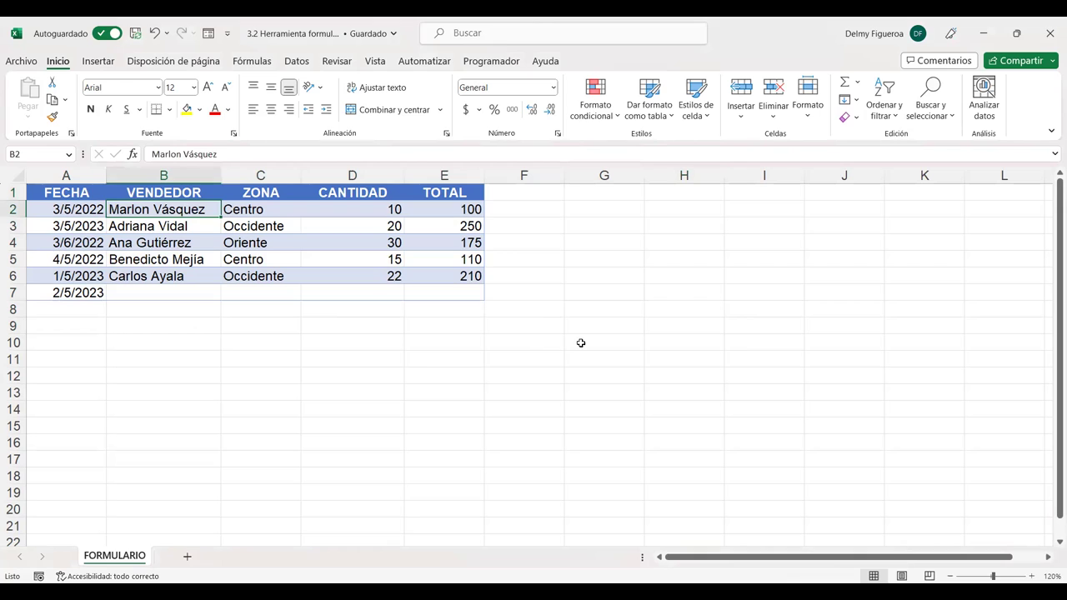
click(193, 293)
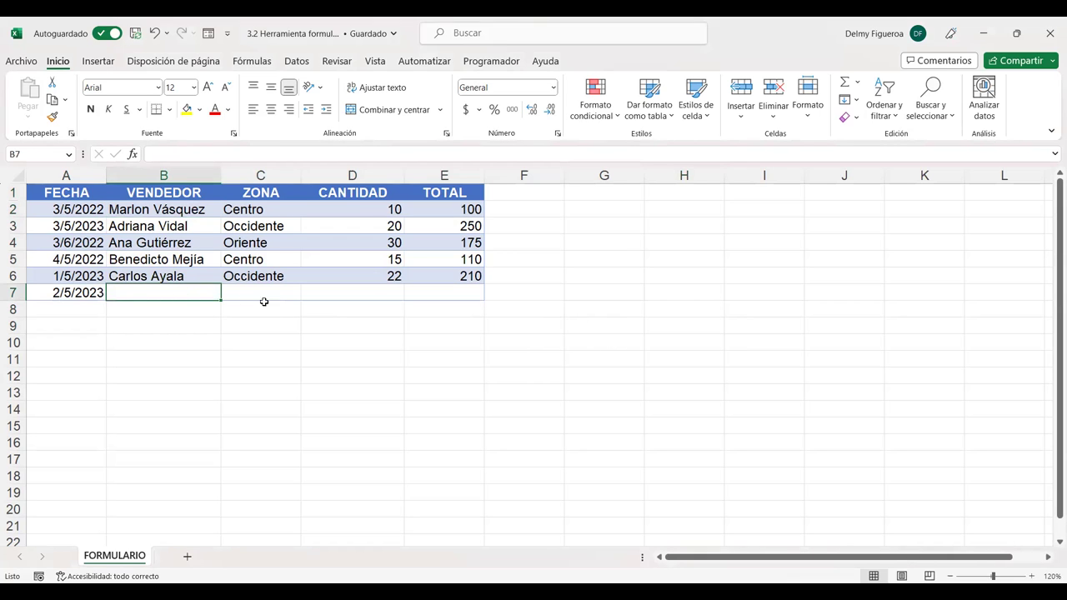
click(209, 34)
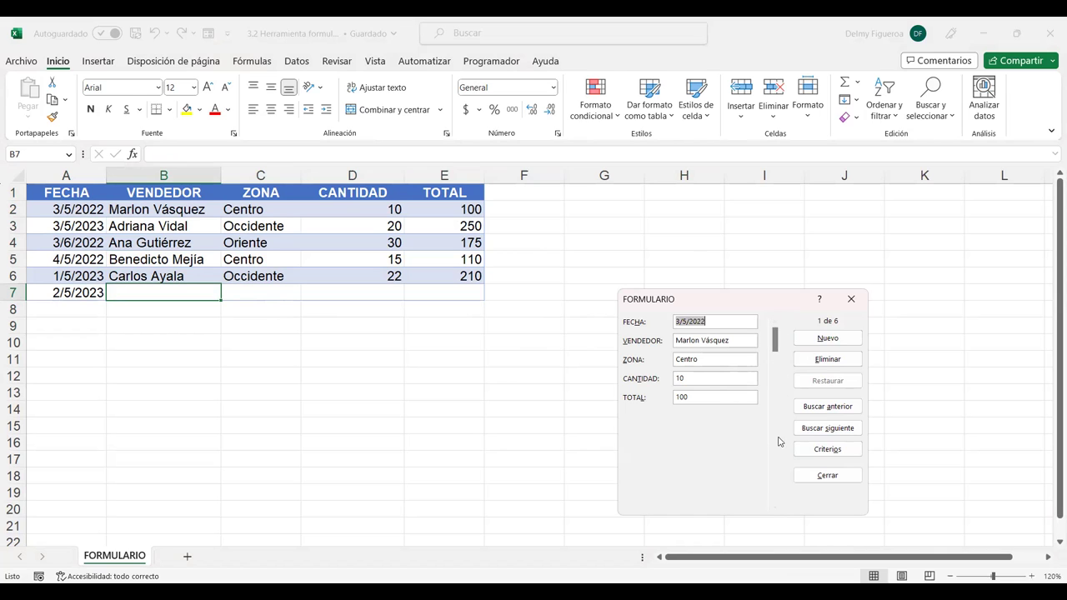
Browse the form's records and return to record 6, dated 2/5/2023.
click(774, 506)
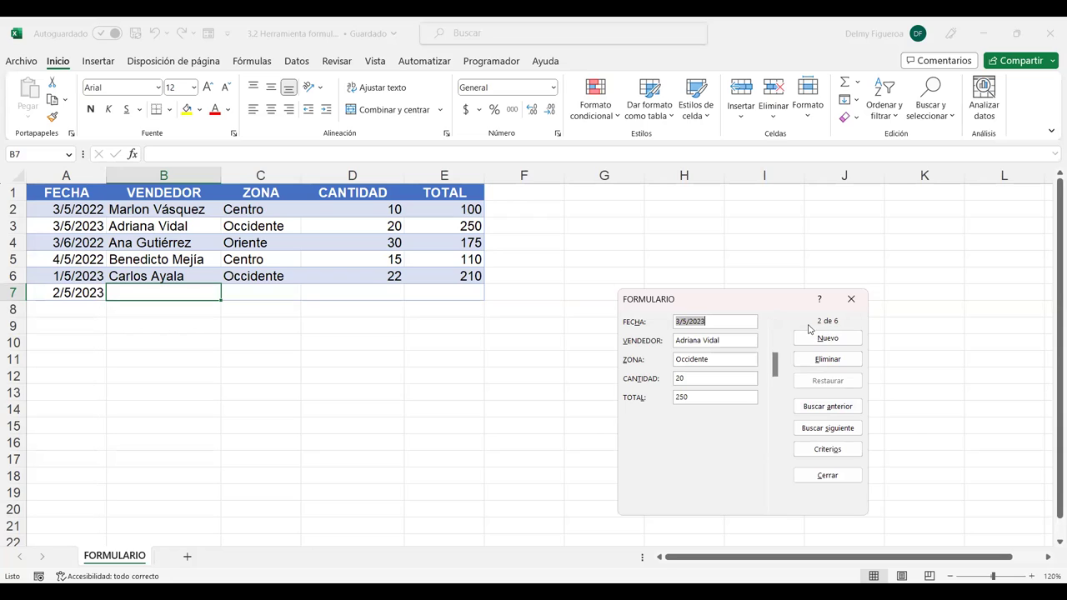
click(775, 506)
drag(776, 390, 776, 442)
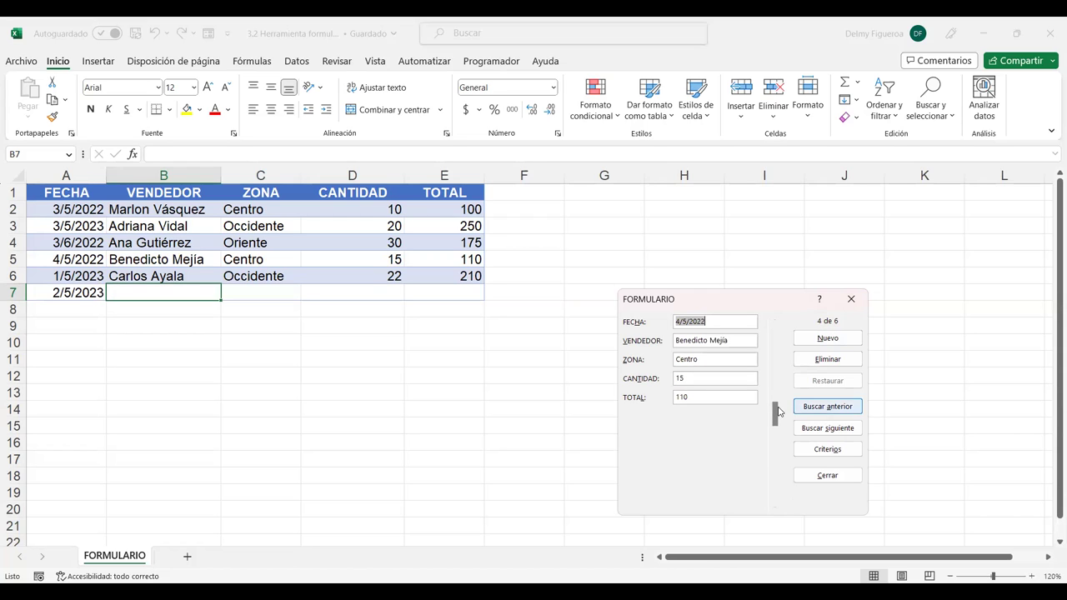
drag(777, 456, 774, 491)
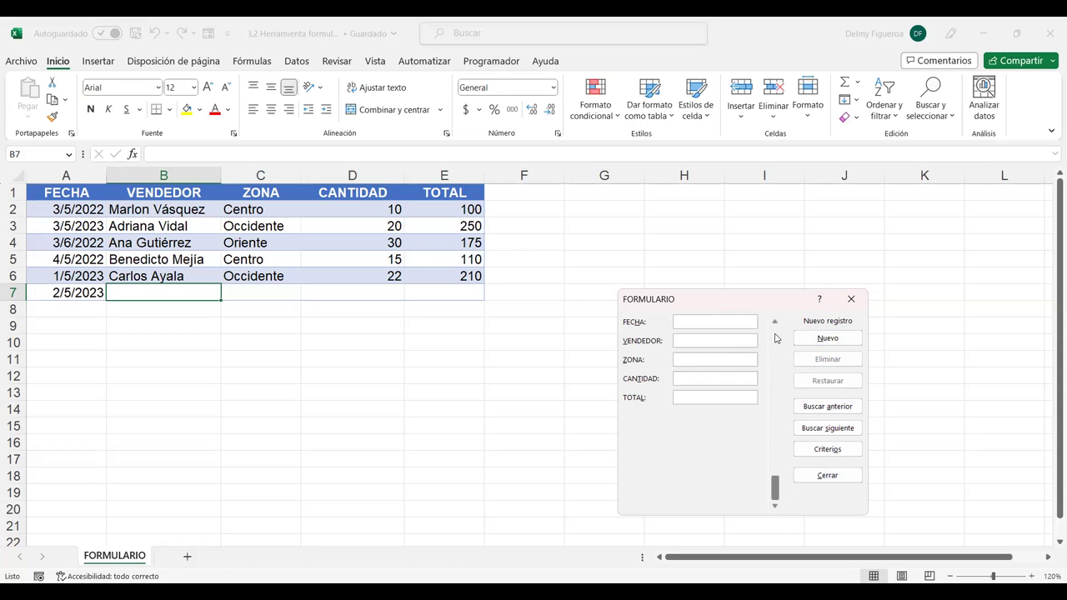
click(776, 324)
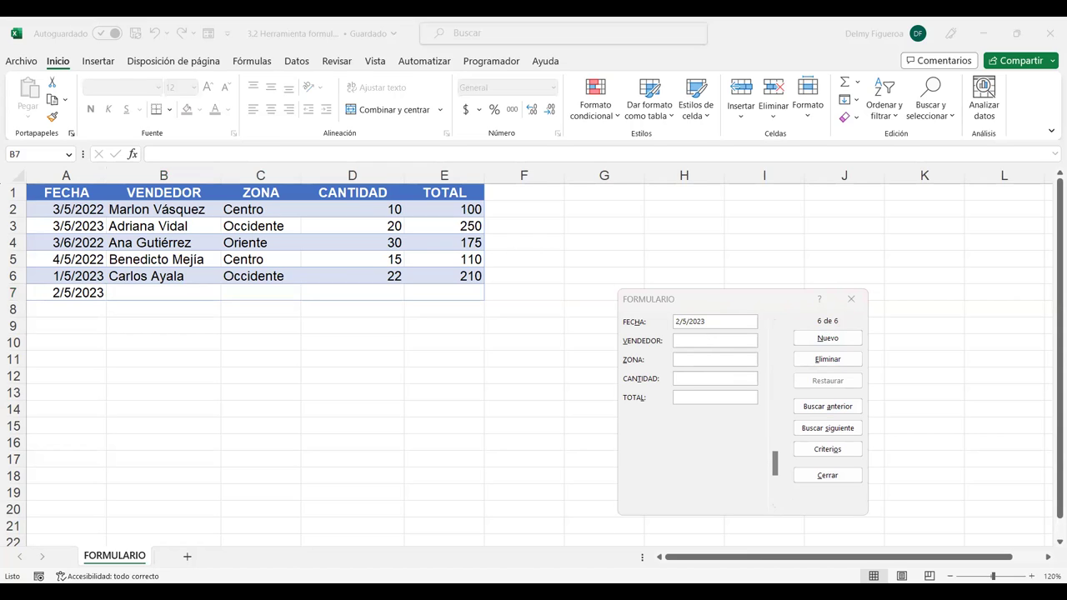
Fill record 6 with the seller's name, zone Oriente, quantity 40 and total 350, then close the form.
click(715, 340)
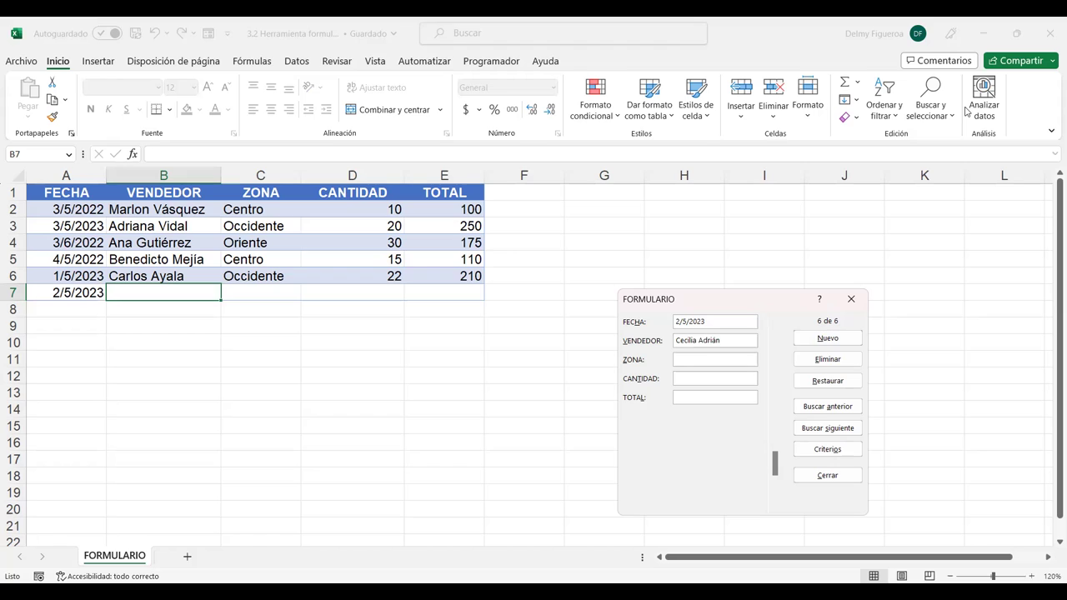
text(te)
text(40)
text(350)
key(Return)
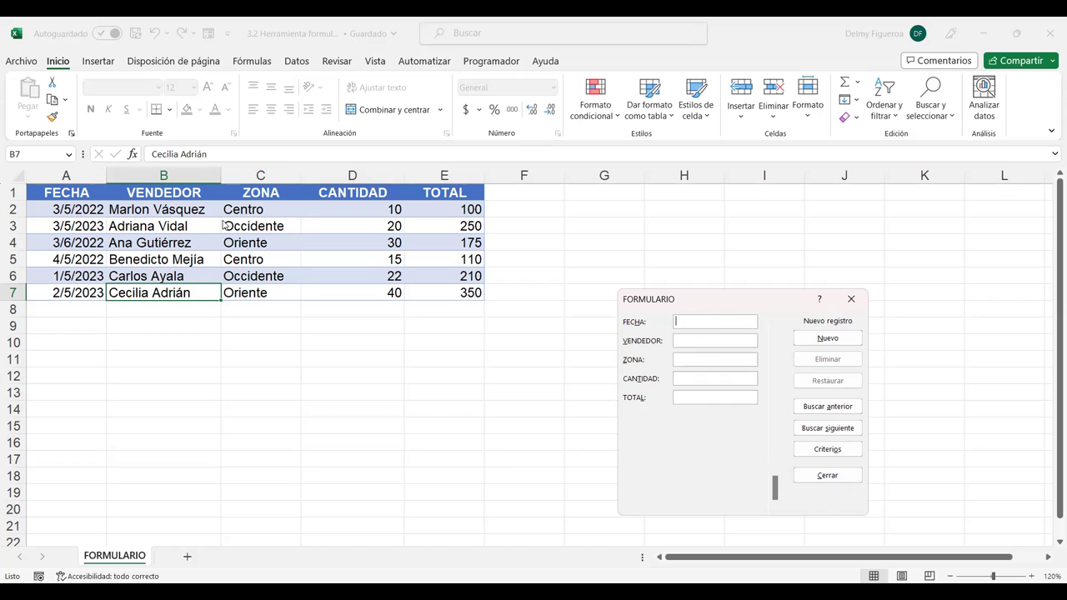
click(833, 476)
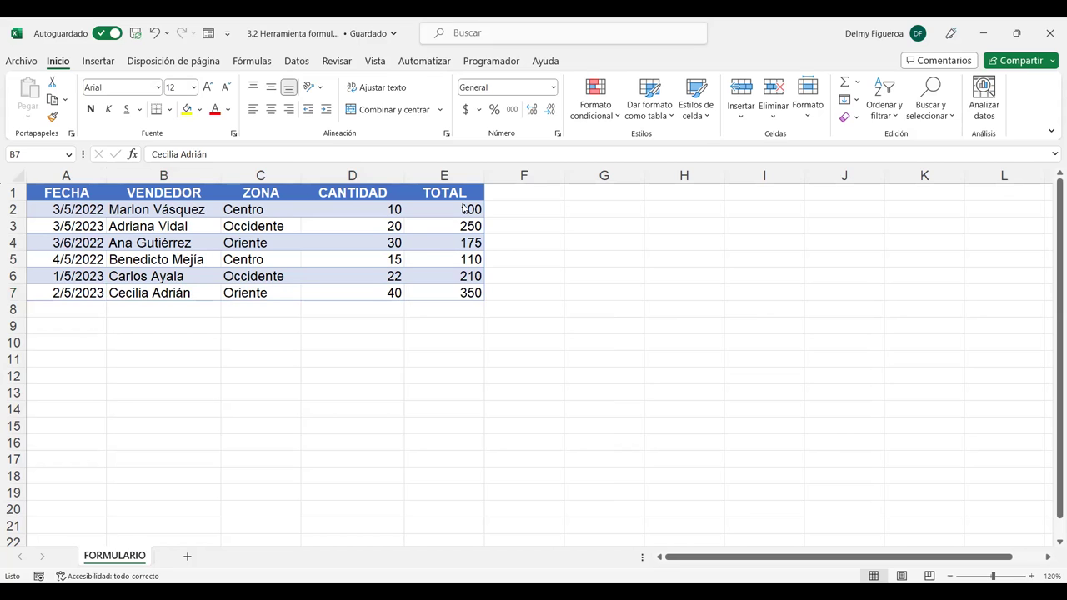
Copy the TOTAL header from E1 into F1 to start a new column.
click(464, 208)
click(512, 212)
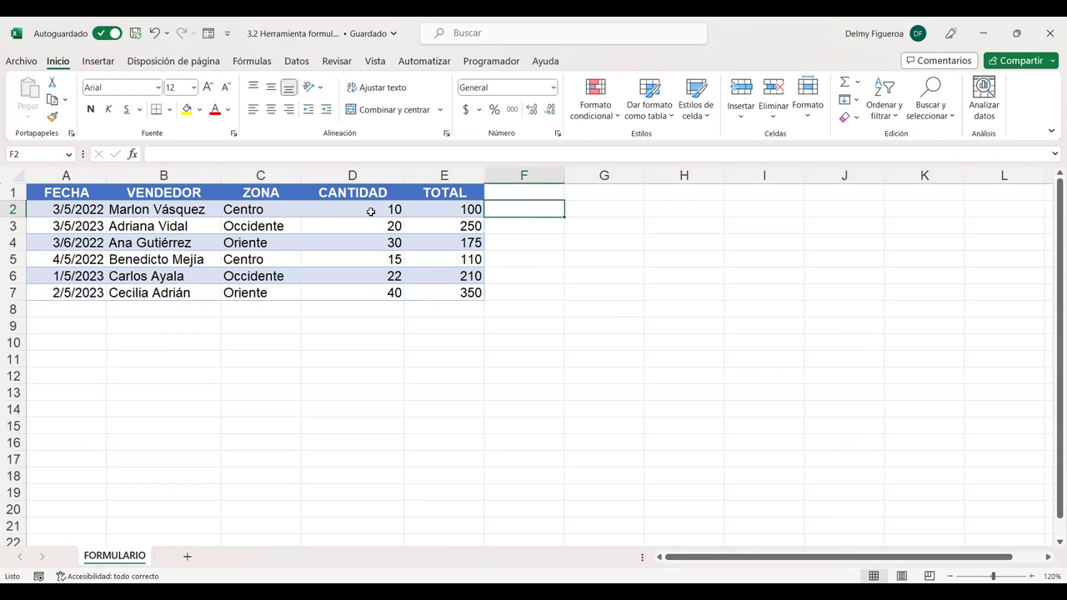
drag(364, 212, 365, 293)
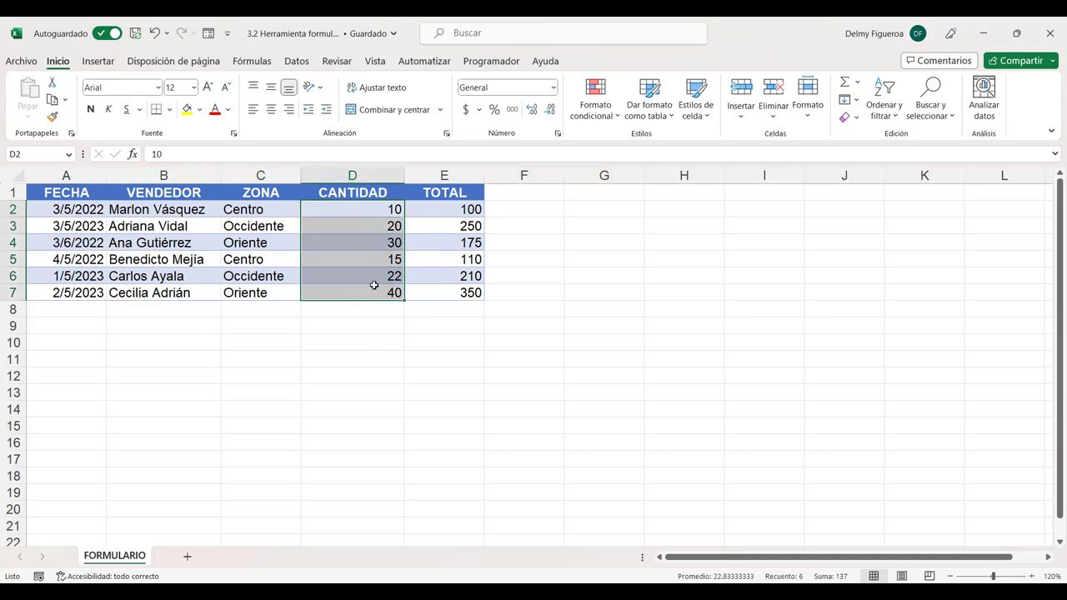
drag(457, 208, 464, 293)
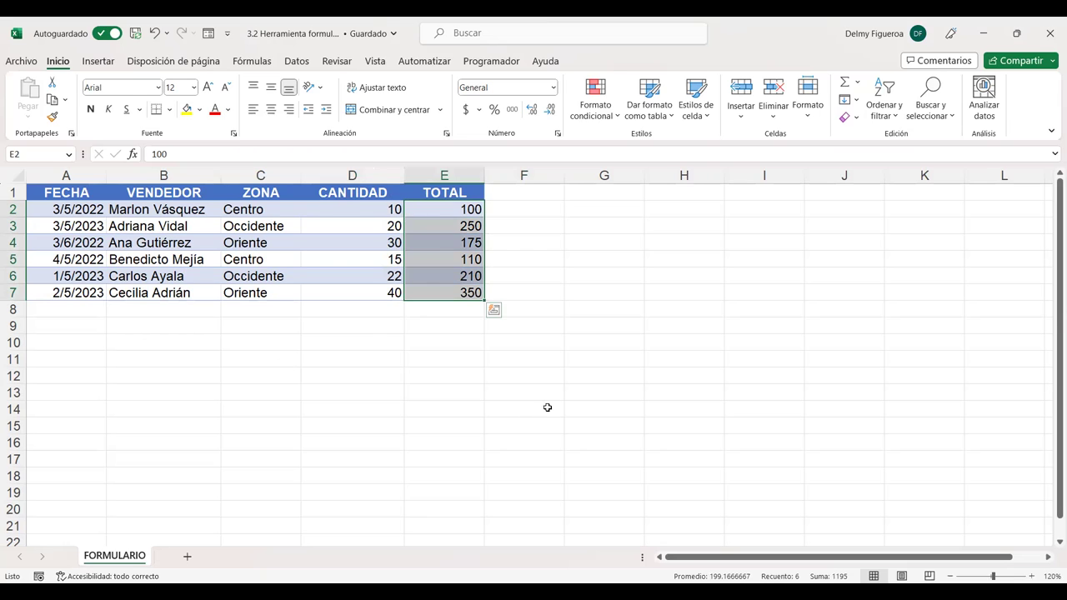
click(462, 192)
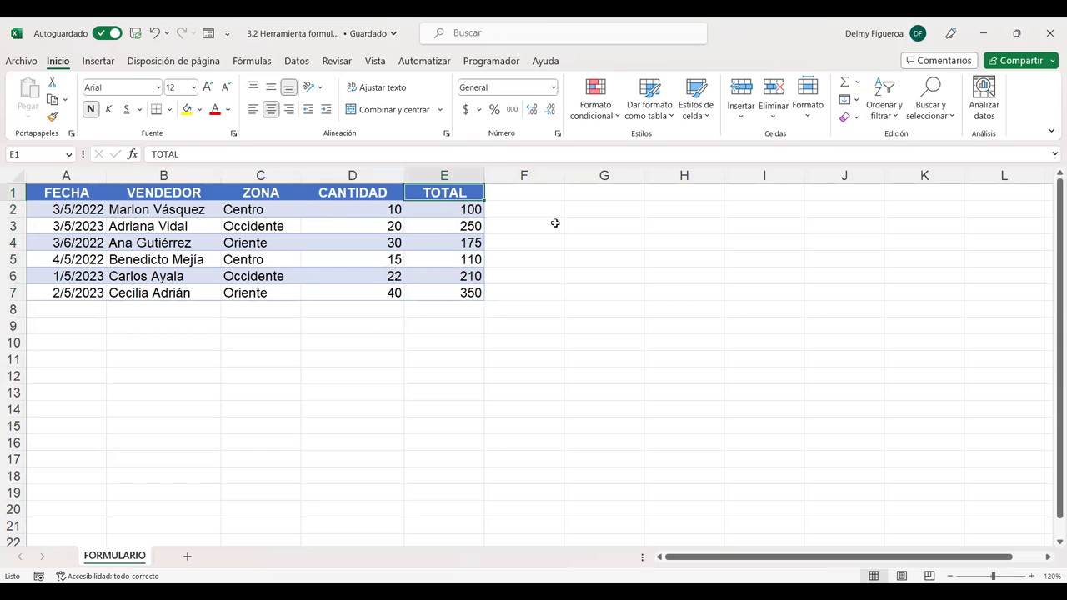
key(ctrl+c)
key(Right)
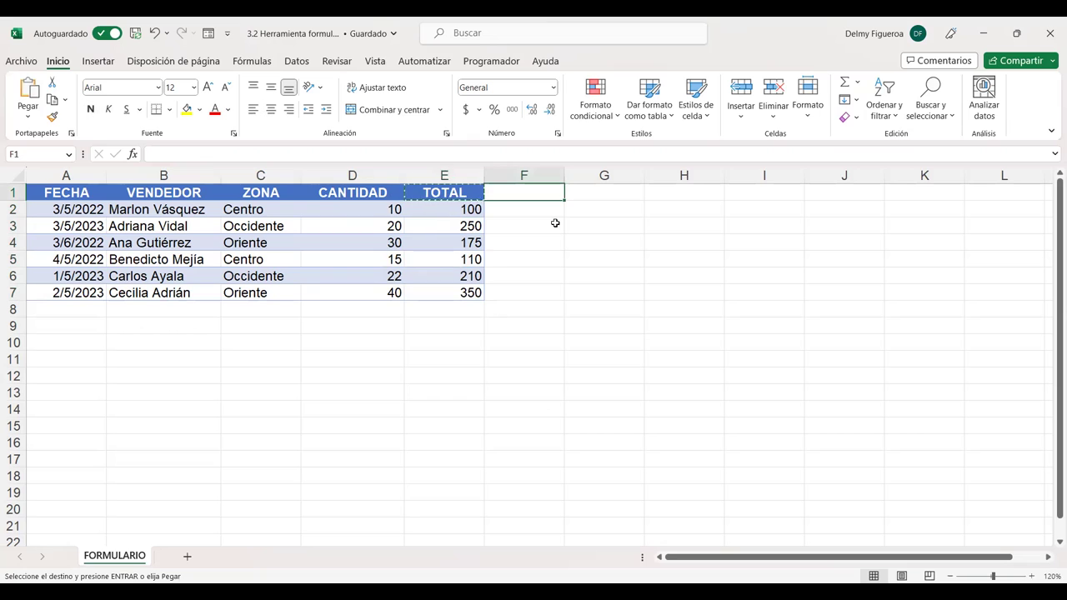
key(Return)
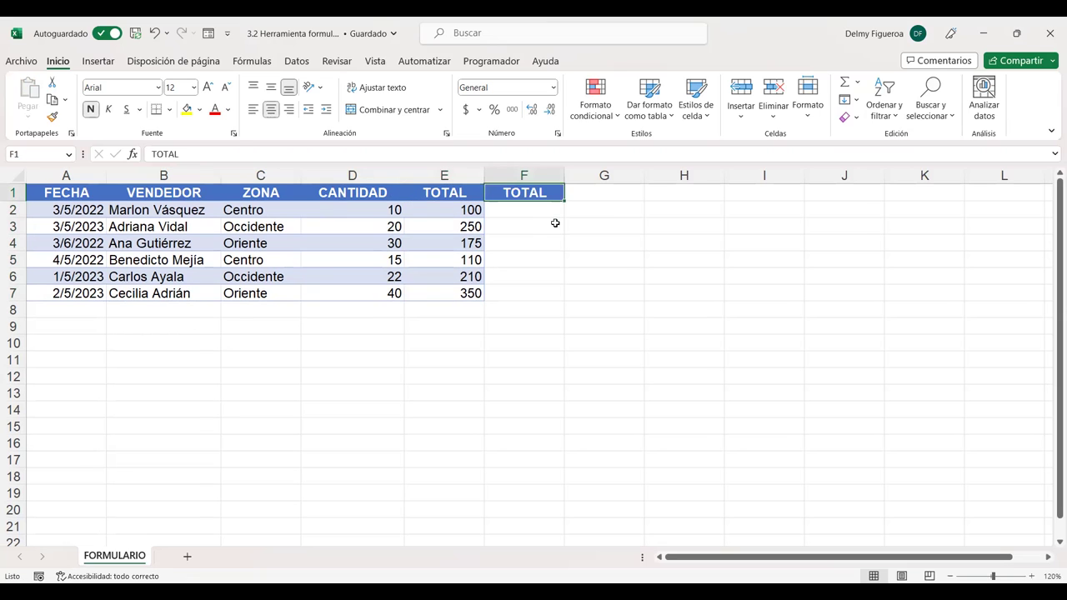
Rename the column E heading in E1 to PRECIO.
key(Left)
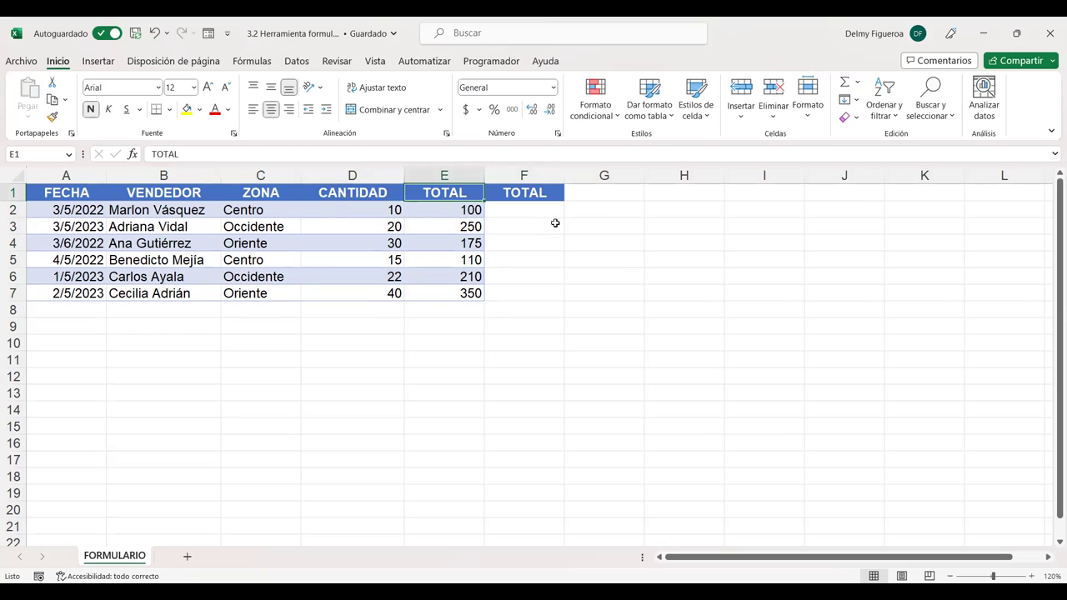
text(PRECIO)
key(Return)
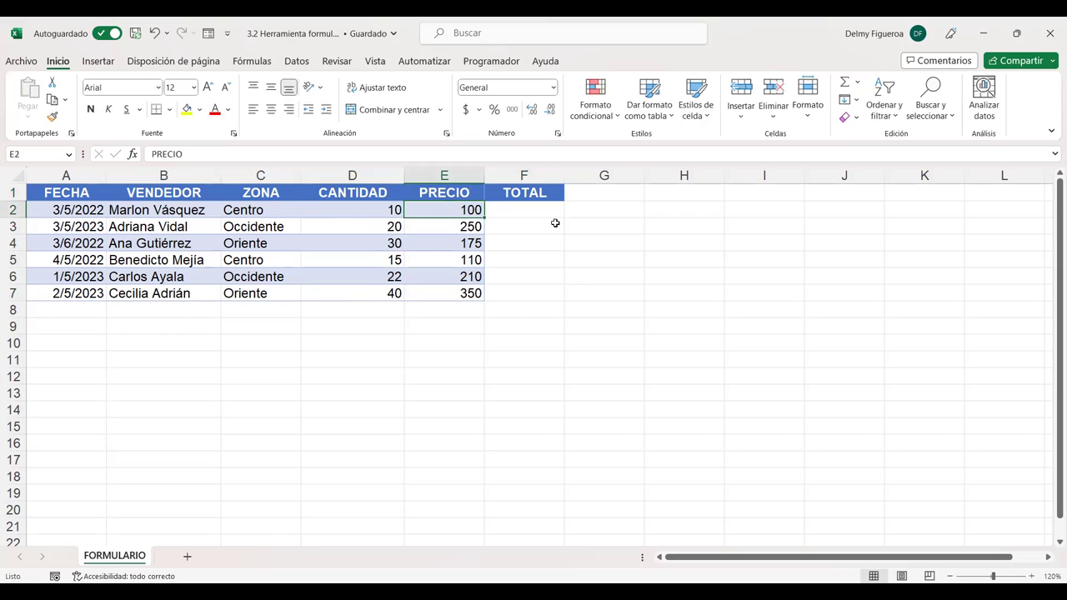
key(Right)
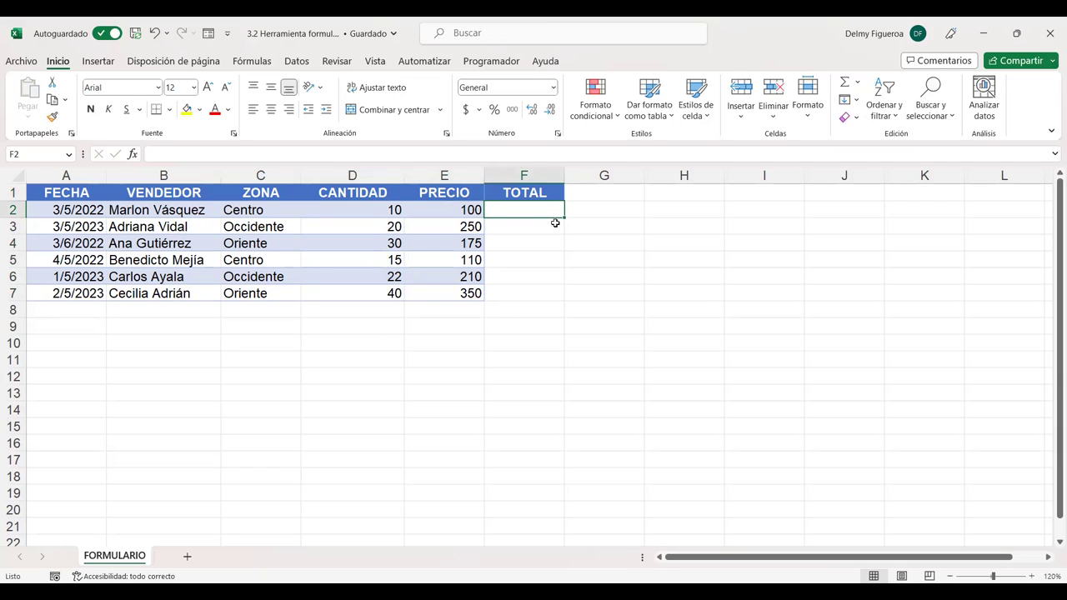
Enter the formula =D2*E2 in F2 to compute the first total.
click(362, 213)
drag(363, 252, 359, 289)
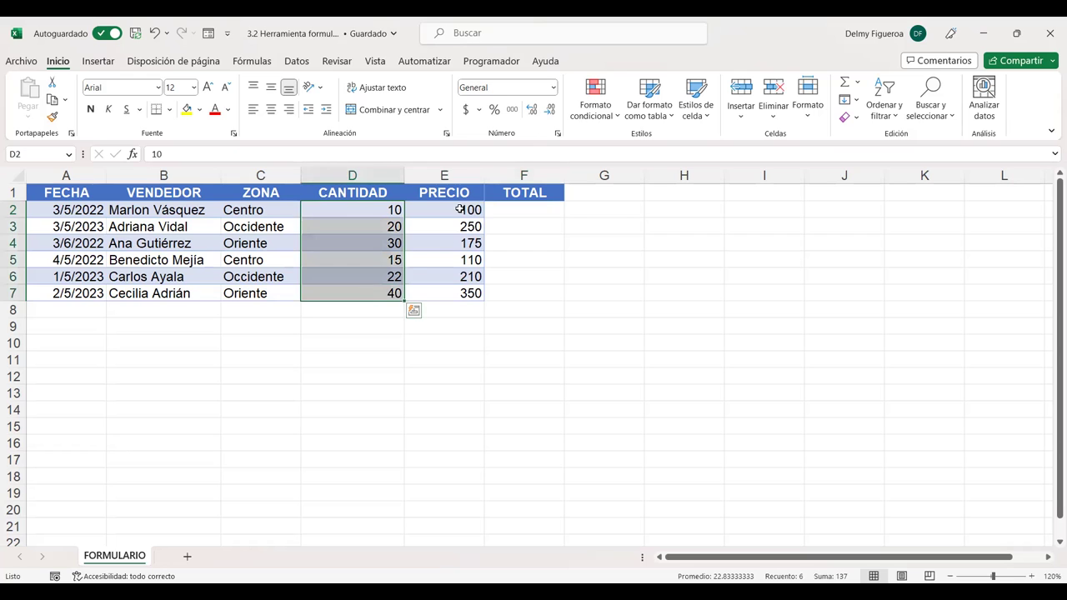
drag(461, 210, 459, 285)
click(524, 209)
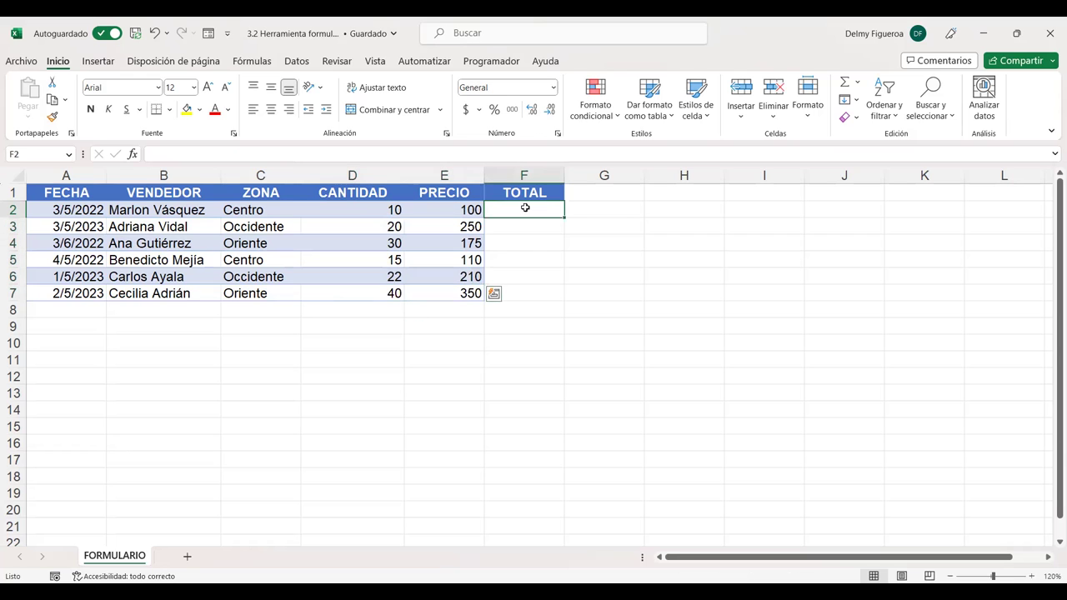
text(=)
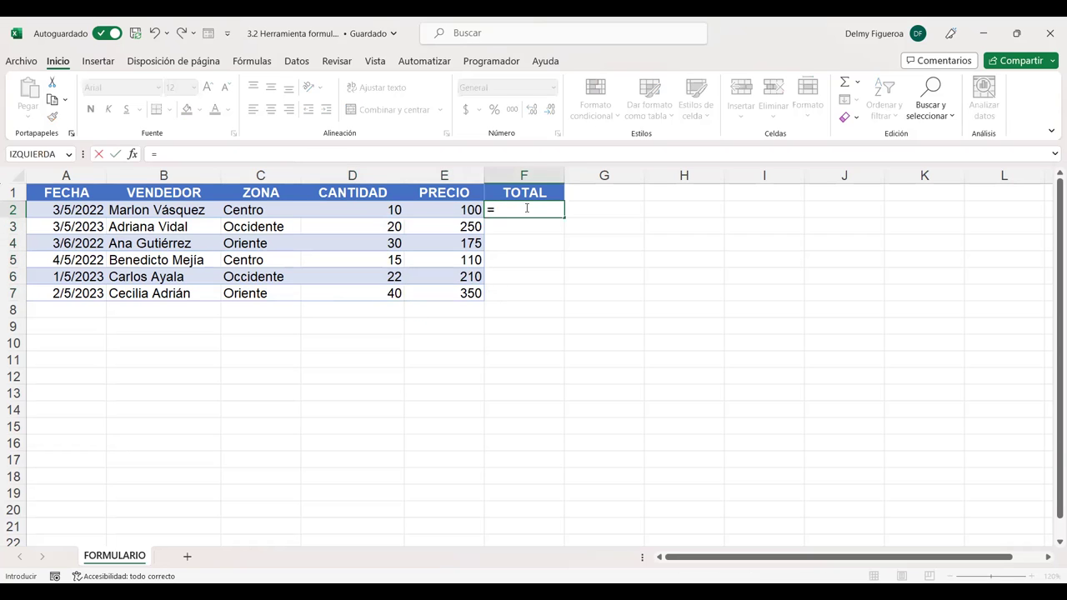
click(376, 209)
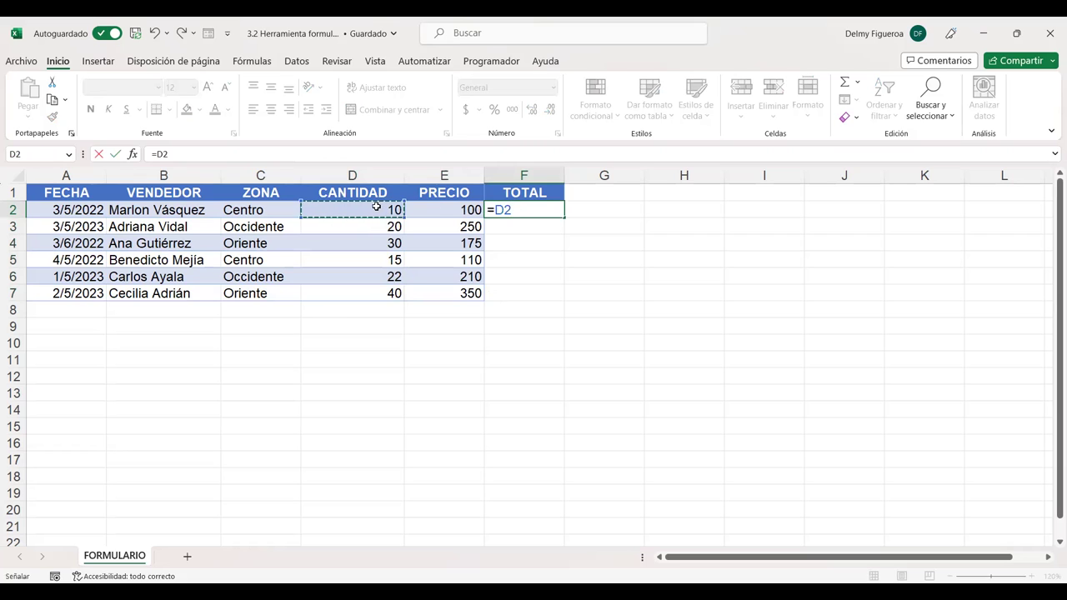
text(*)
click(452, 209)
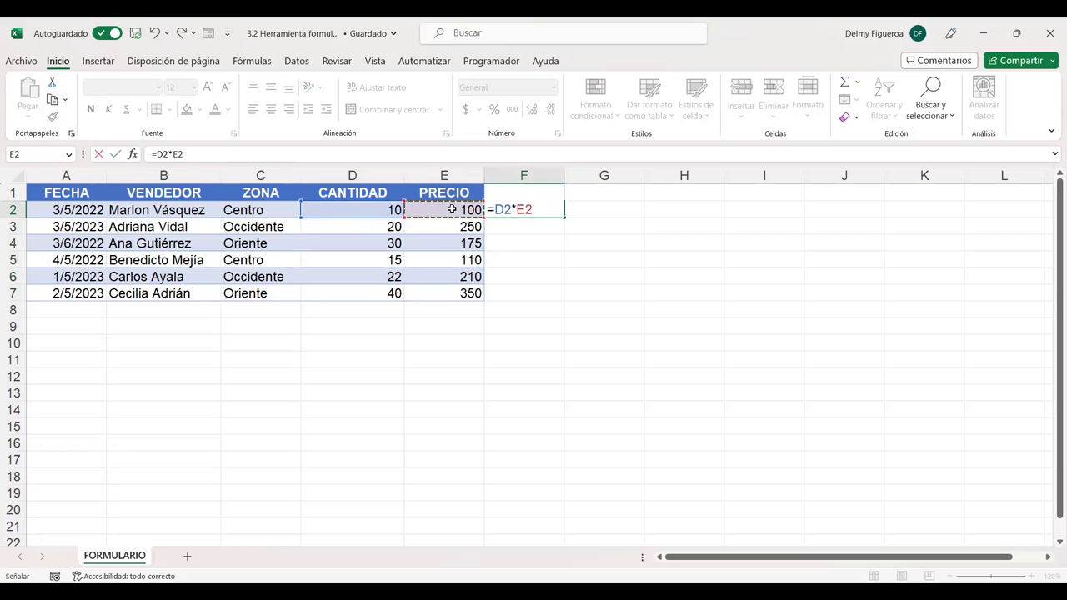
key(Return)
Fill the F2 formula down to F7, giving totals for all six sales.
click(550, 208)
drag(564, 217, 561, 297)
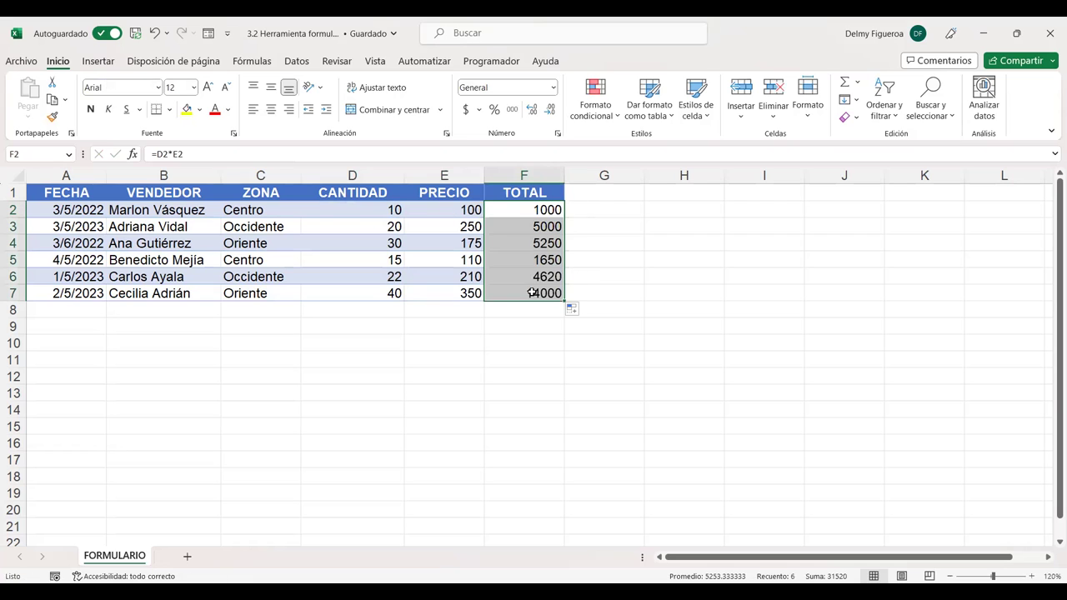
click(522, 292)
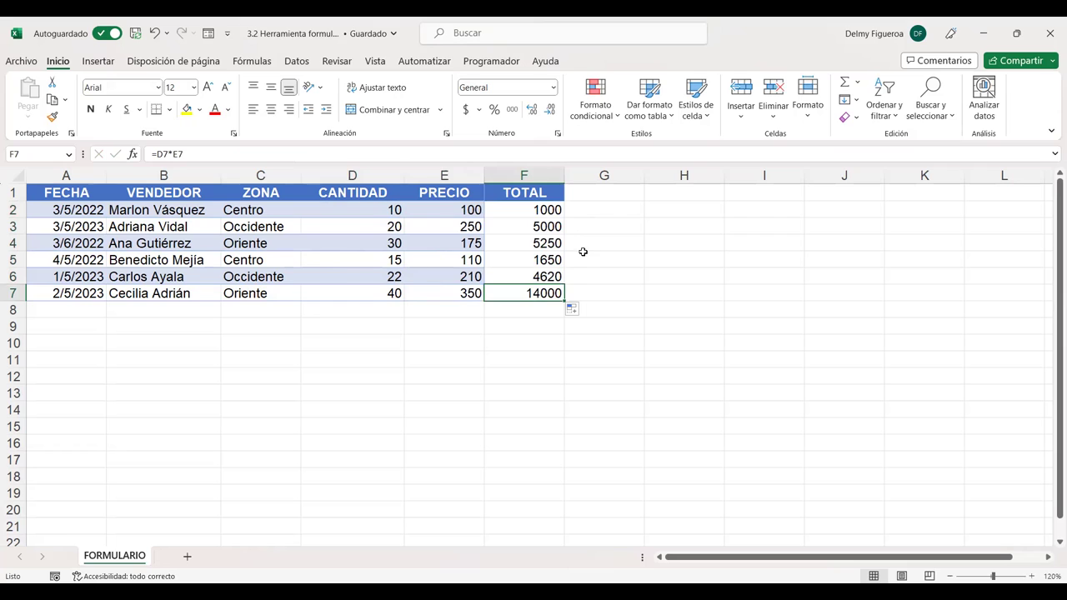
click(700, 210)
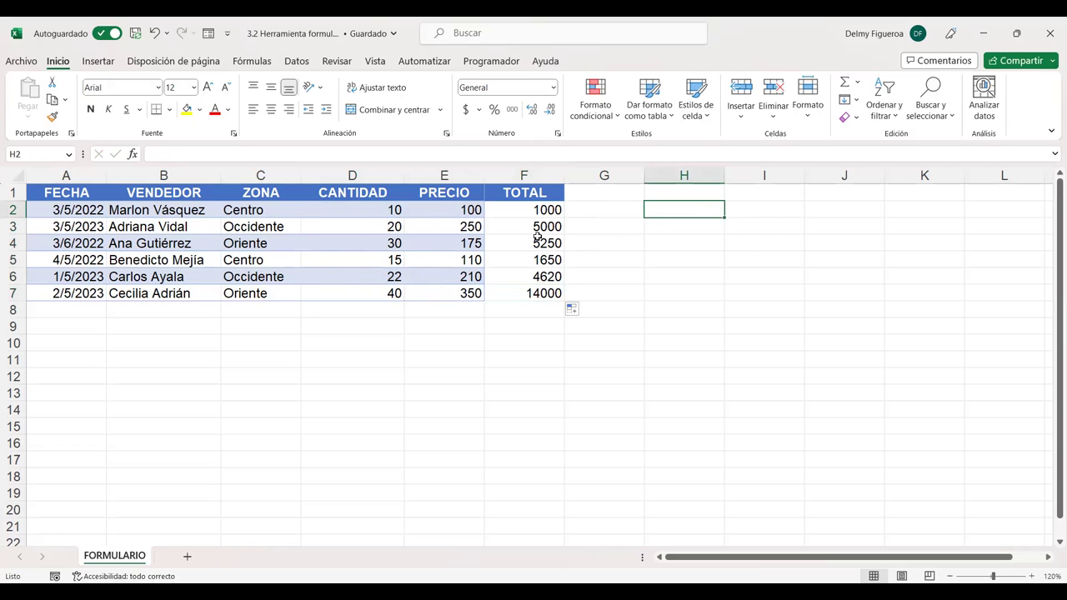
click(436, 260)
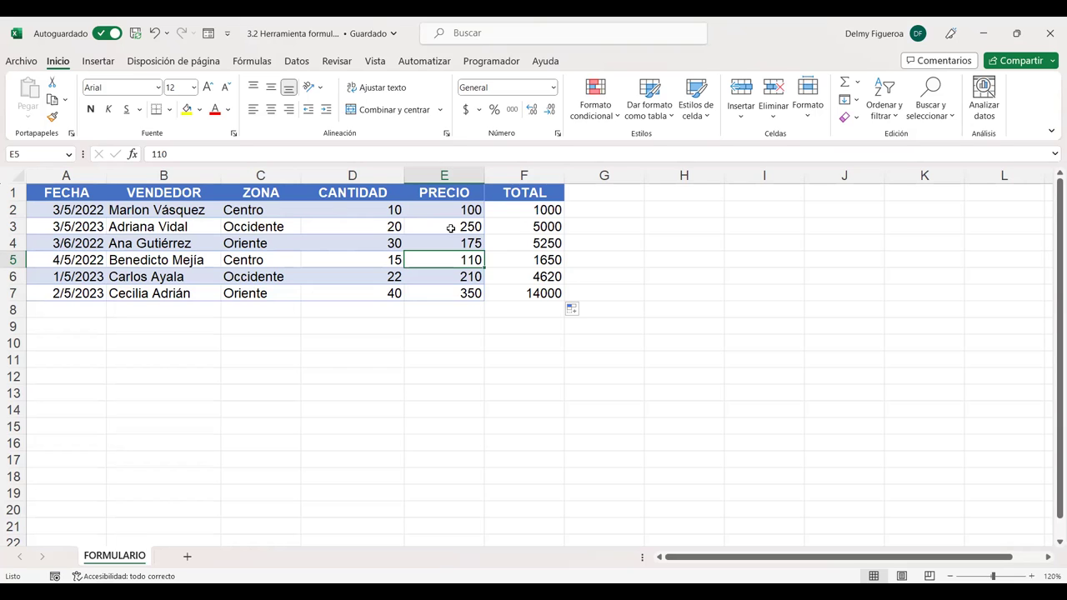
Launch the Formulario data form from the Quick Access Toolbar, showing record 1 of 6.
click(208, 35)
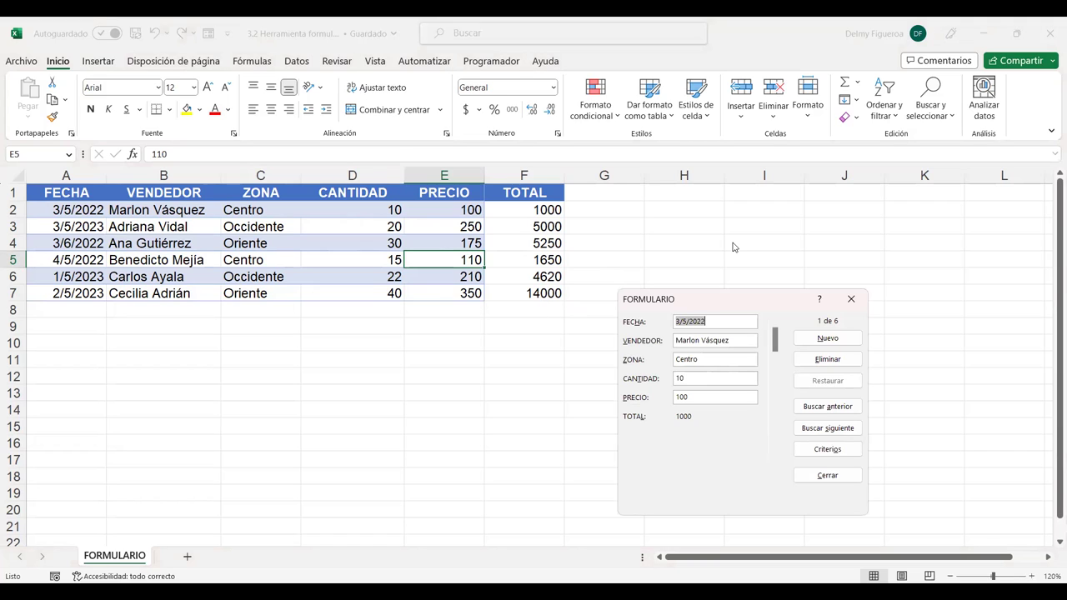
Add a new record: 3/7/2022, the seller's name, Centro, quantity 35, price 375.
drag(722, 301, 595, 298)
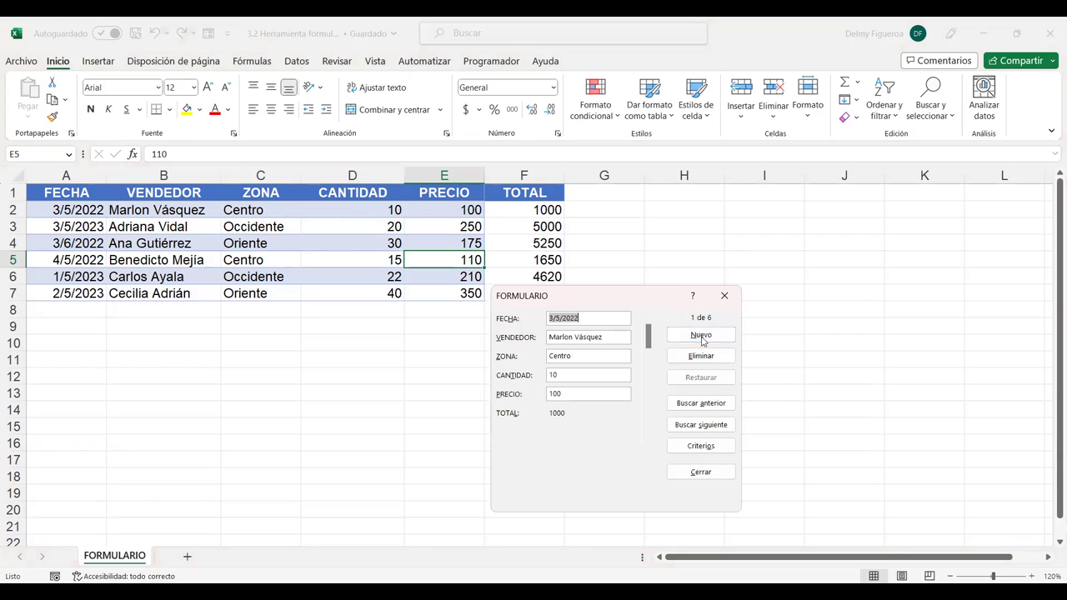
click(705, 341)
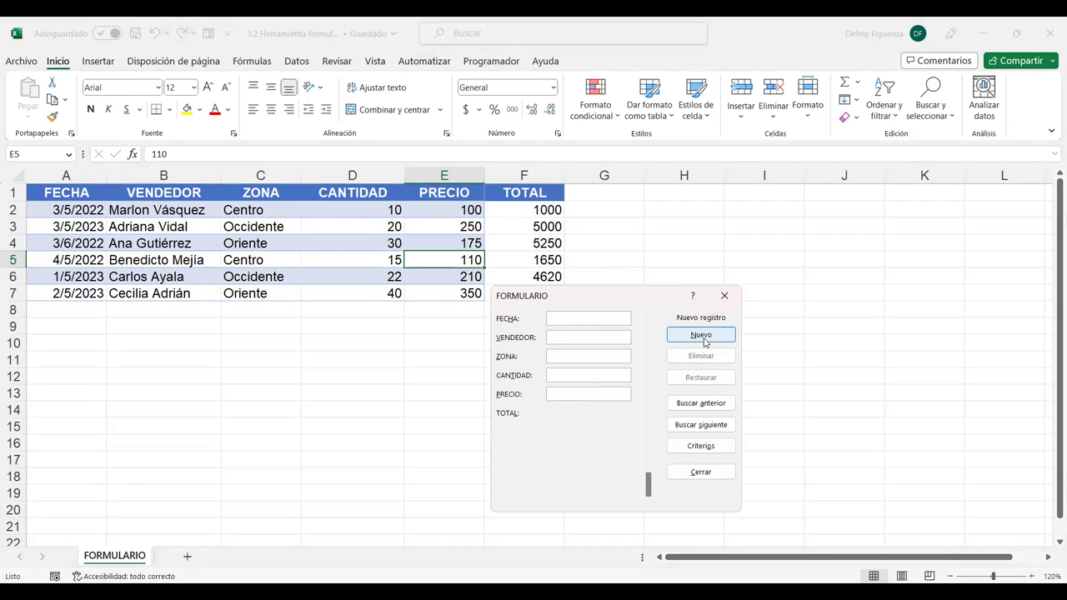
text(3/7/2022)
text(dani)
key(BackSpace)
key(BackSpace)
key(BackSpace)
key(BackSpace)
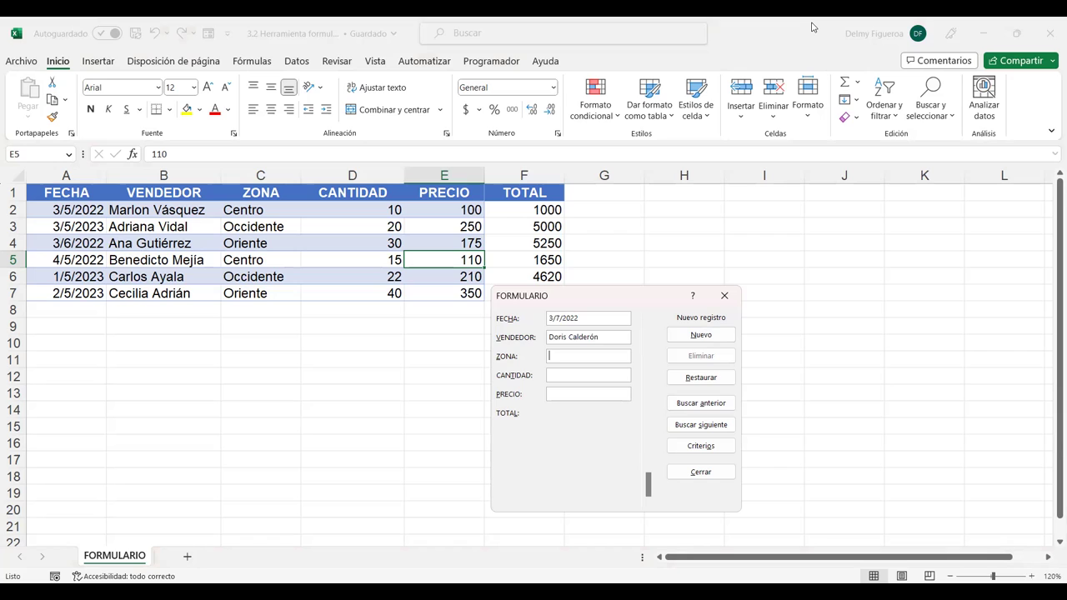
text(Centro)
key(Tab)
text(35)
text(375)
key(Return)
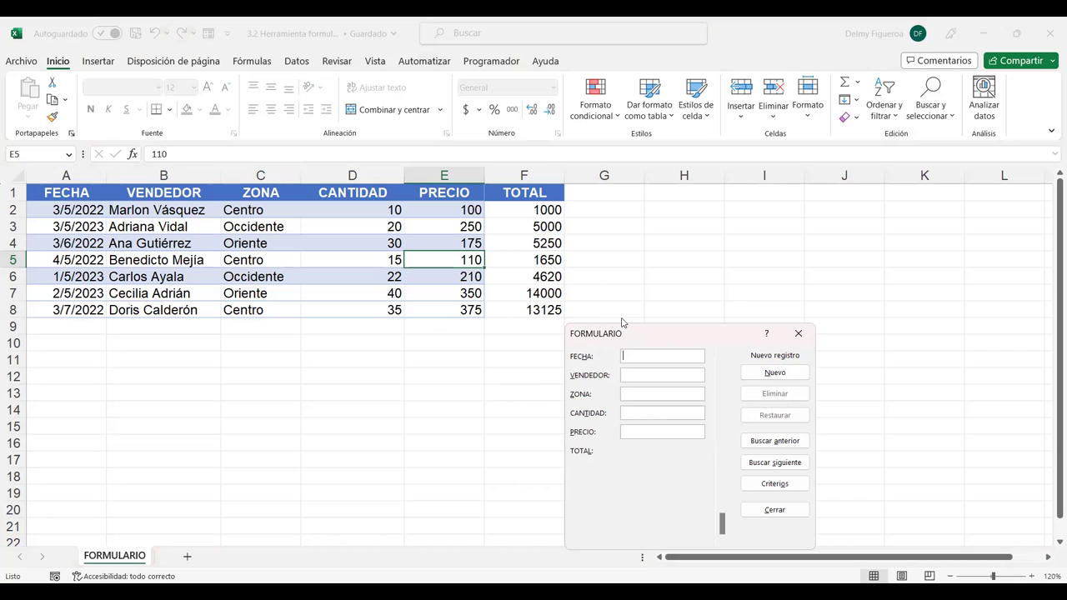
Enter a new record dated 5/8/2022 with the seller's name, Occidente, quantity 50 and price 600.
drag(710, 339, 622, 323)
text(5/8/2022)
key(Tab)
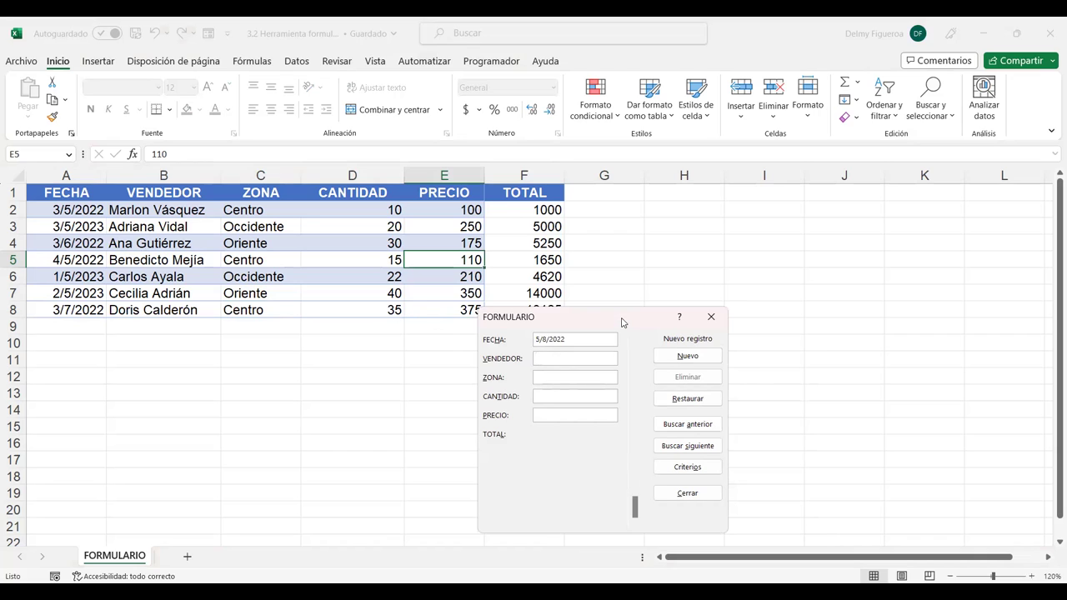
text(izabeth Me)
text(Occidente)
key(Tab)
text(50)
key(Return)
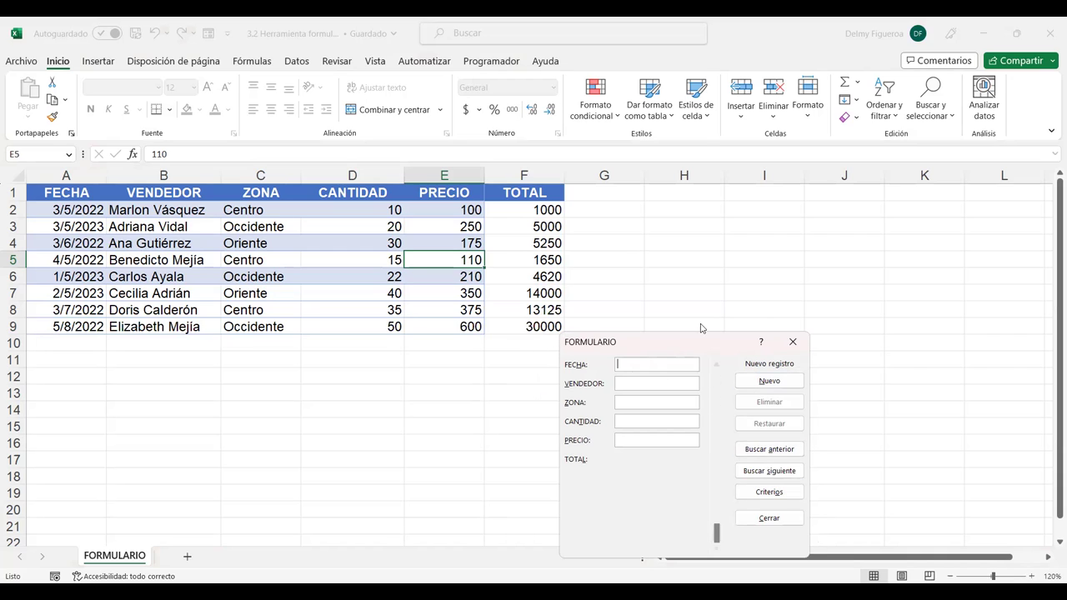
Step backward and forward through the records to show record 4, the 4/5/2022 Centro sale.
click(785, 454)
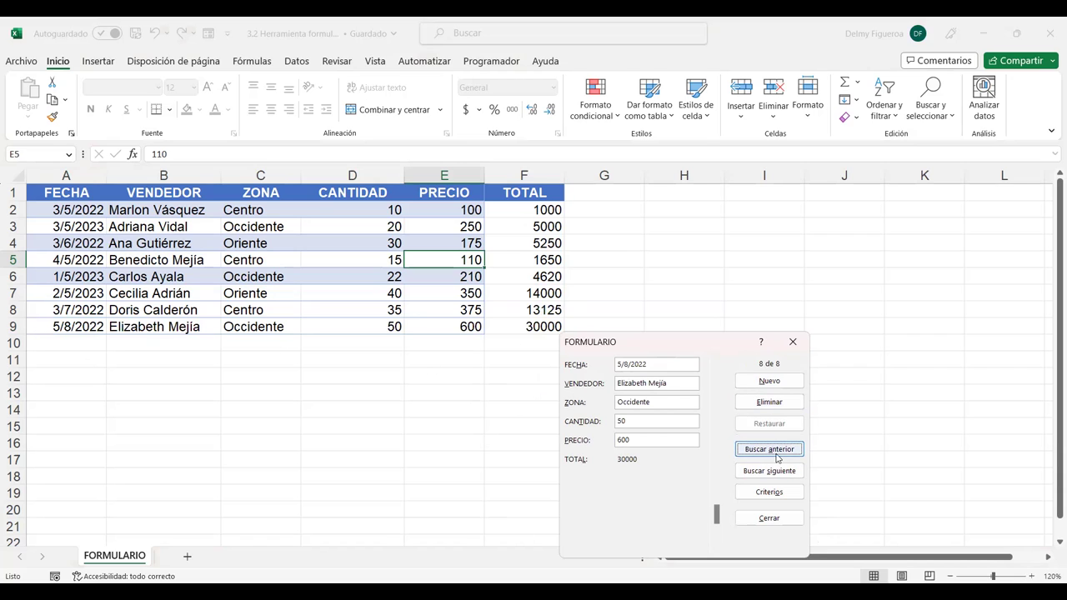
click(716, 369)
click(716, 368)
click(715, 369)
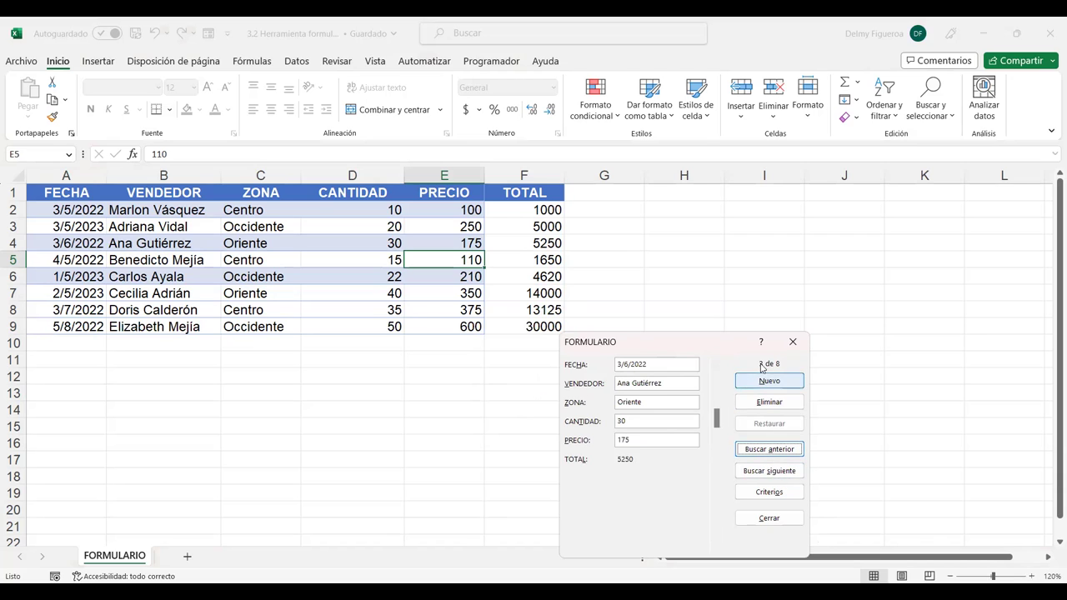
click(770, 472)
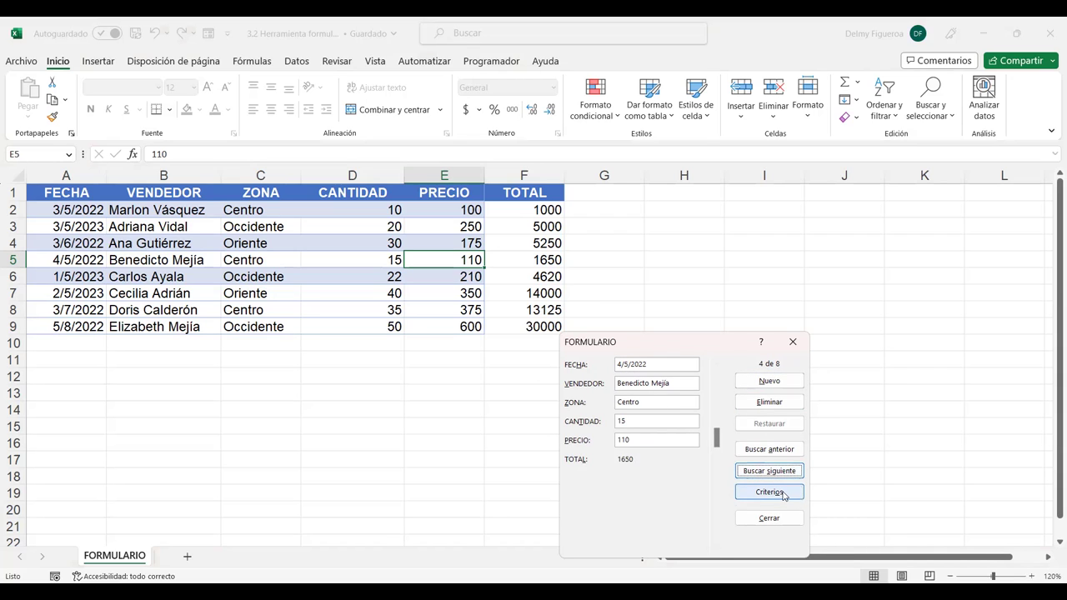
click(783, 494)
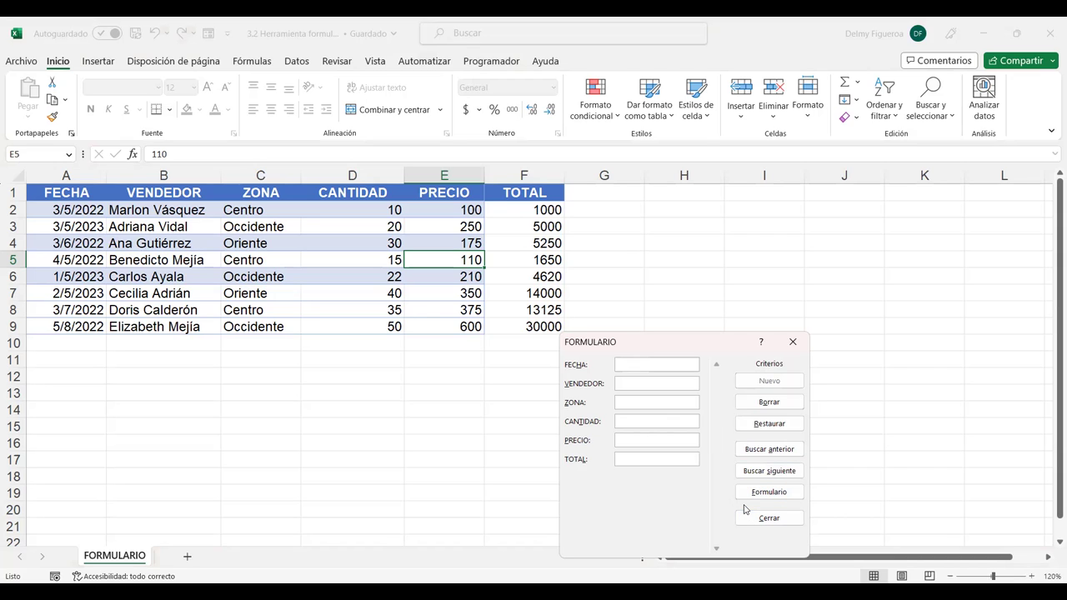
click(657, 364)
Search the records by a date criterion and then a seller-name criterion to reach record 7 (3/7/2022, Centro).
text(3/7/2022)
key(Return)
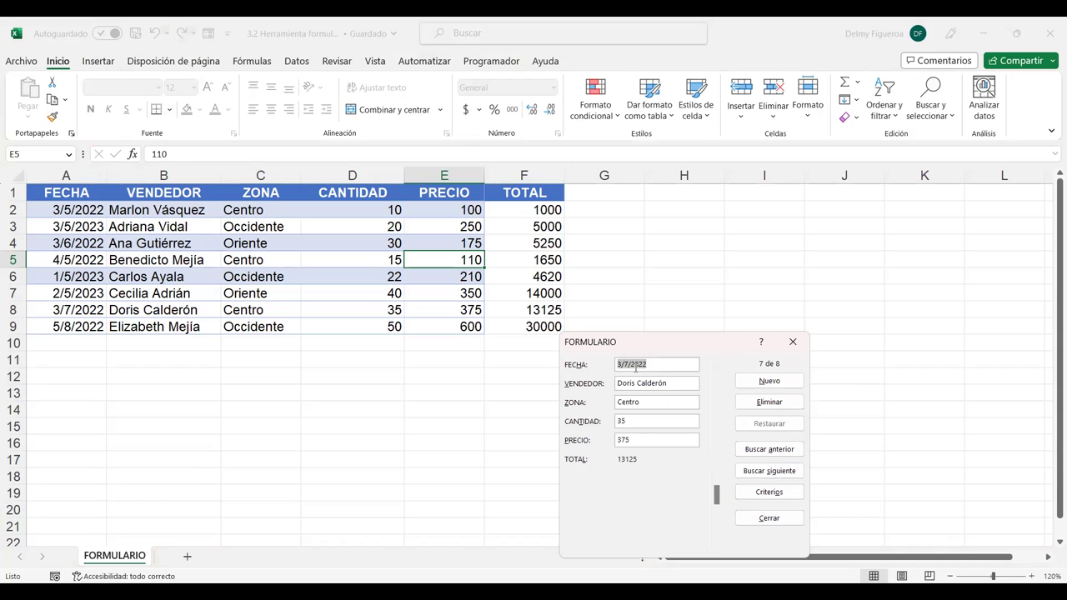
click(777, 499)
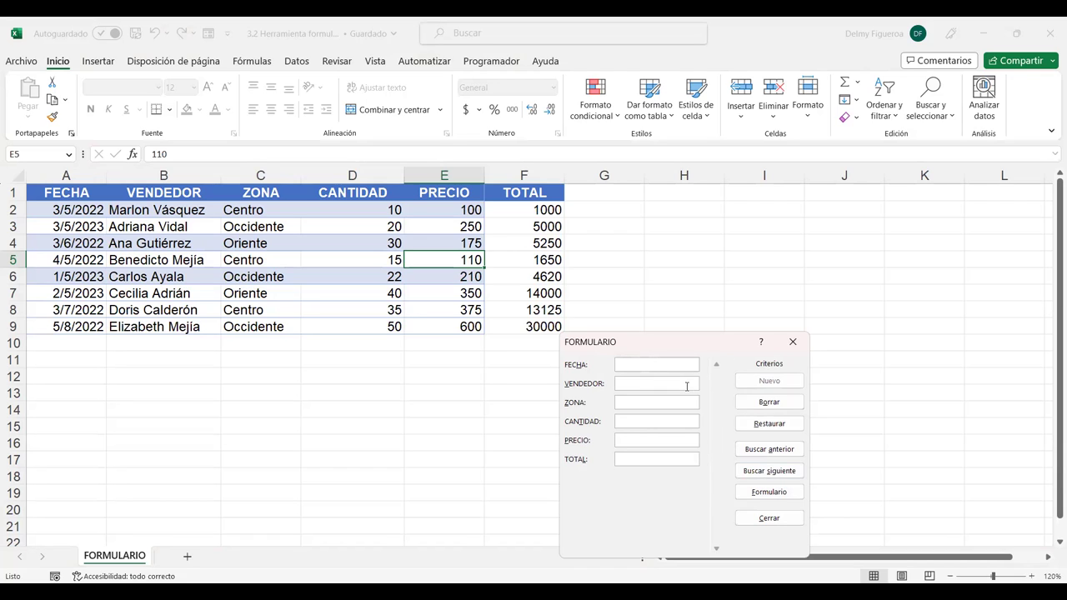
text(Ana)
key(Return)
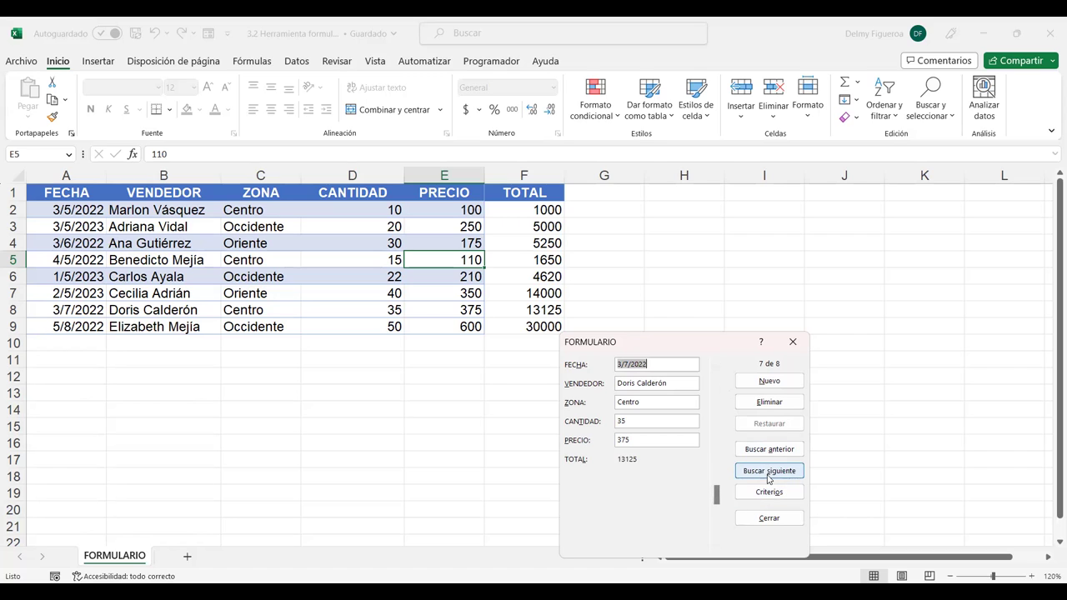
Return to record 4 (4/5/2022, Centro, 15 at 110), delete it with confirmation, and close the form.
key(Tab)
click(769, 449)
click(769, 450)
click(769, 450)
click(769, 450)
drag(717, 382, 724, 493)
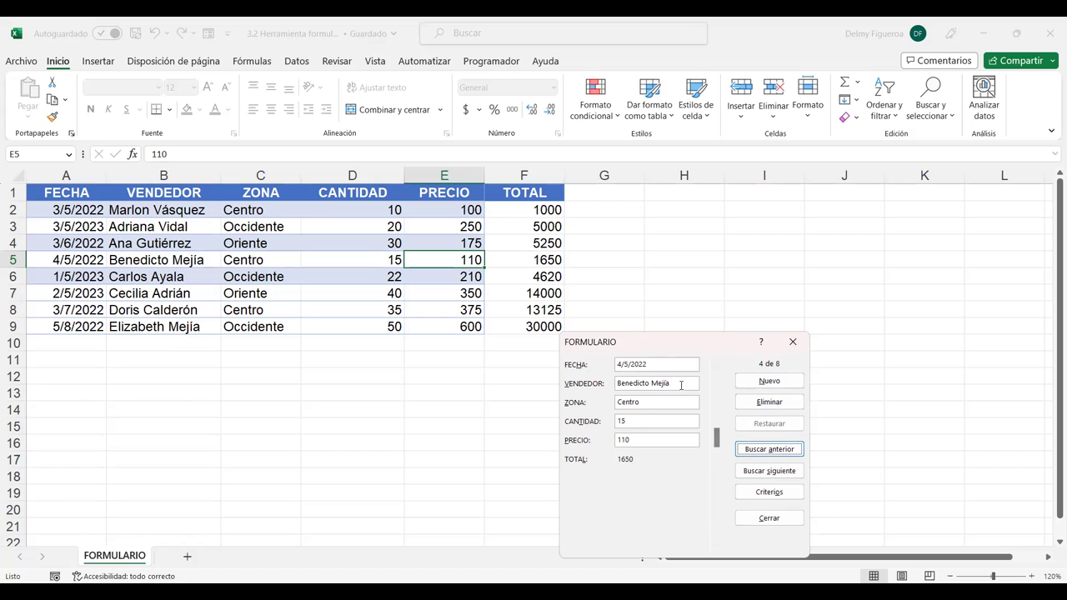
click(750, 401)
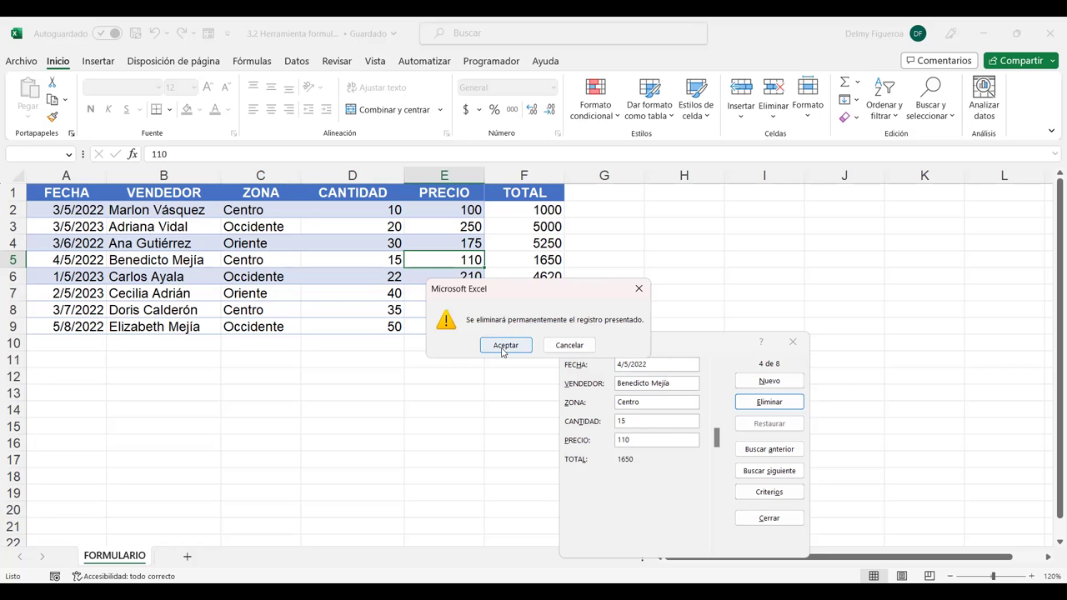
click(505, 345)
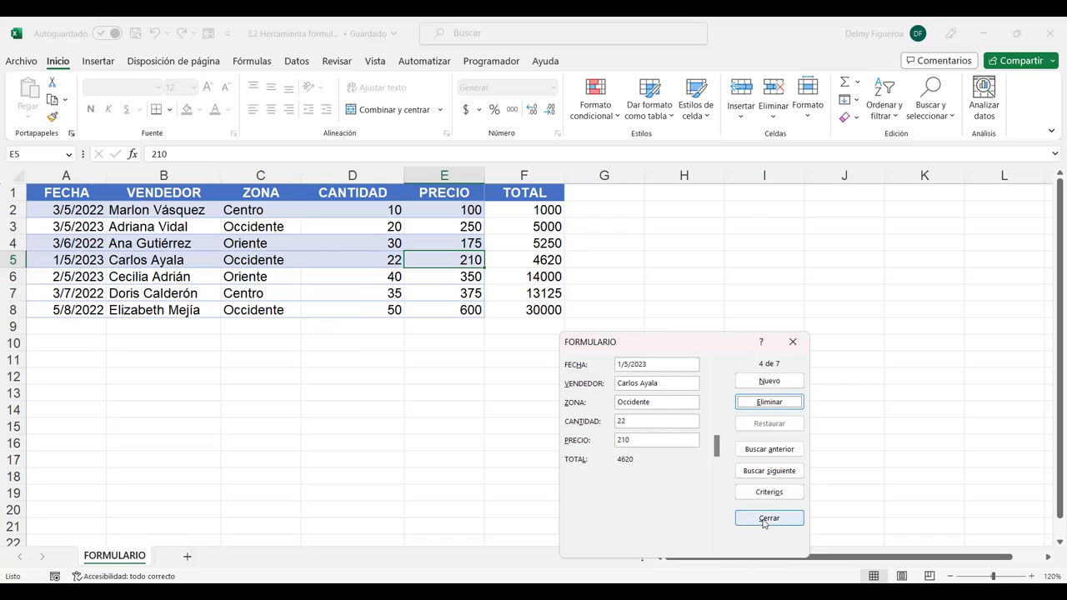
click(762, 518)
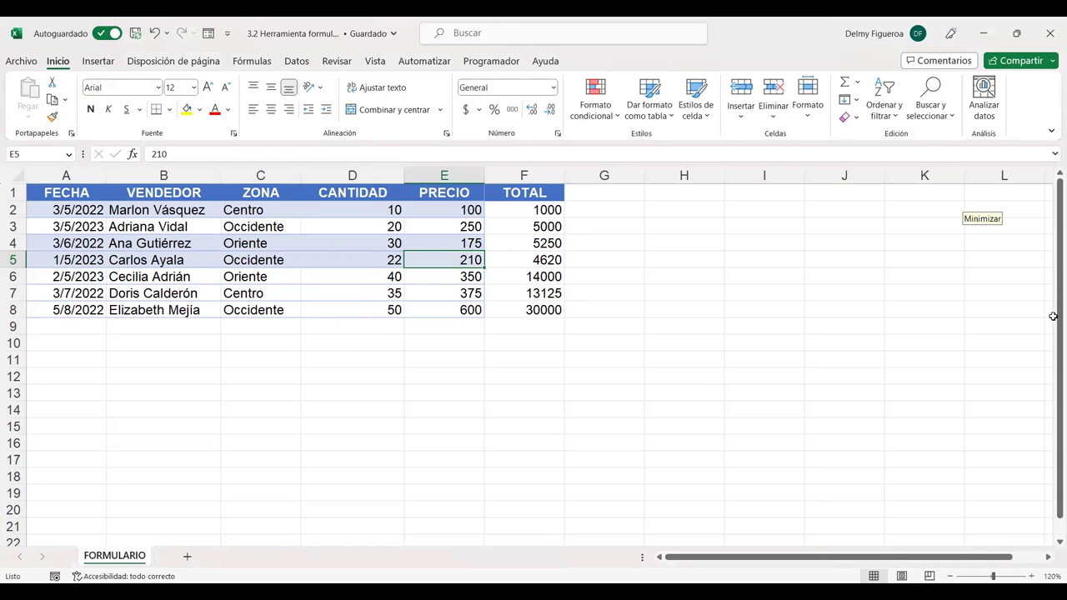
click(415, 221)
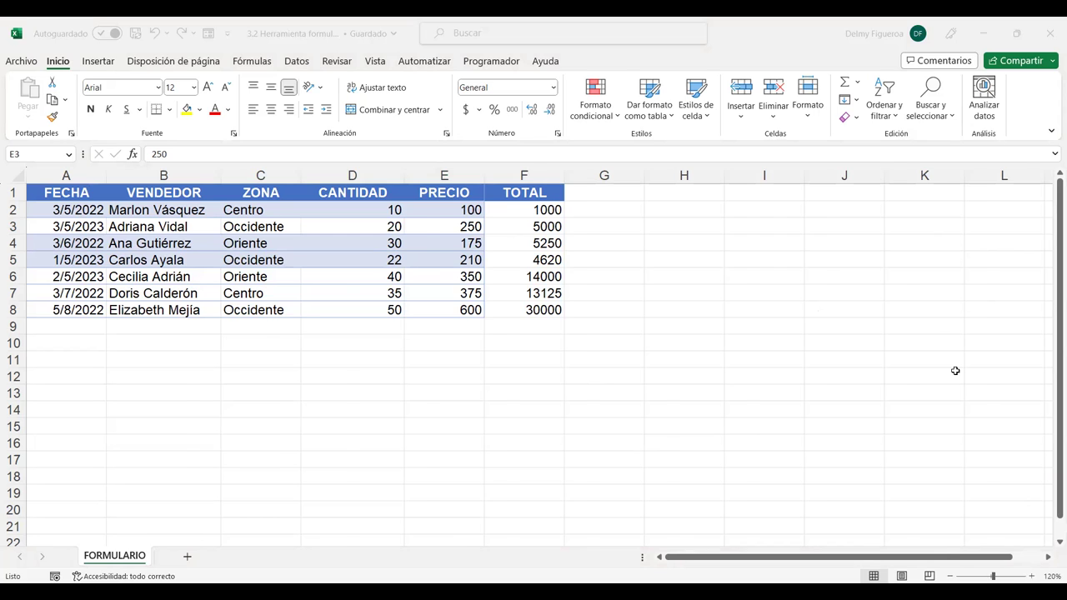
click(875, 174)
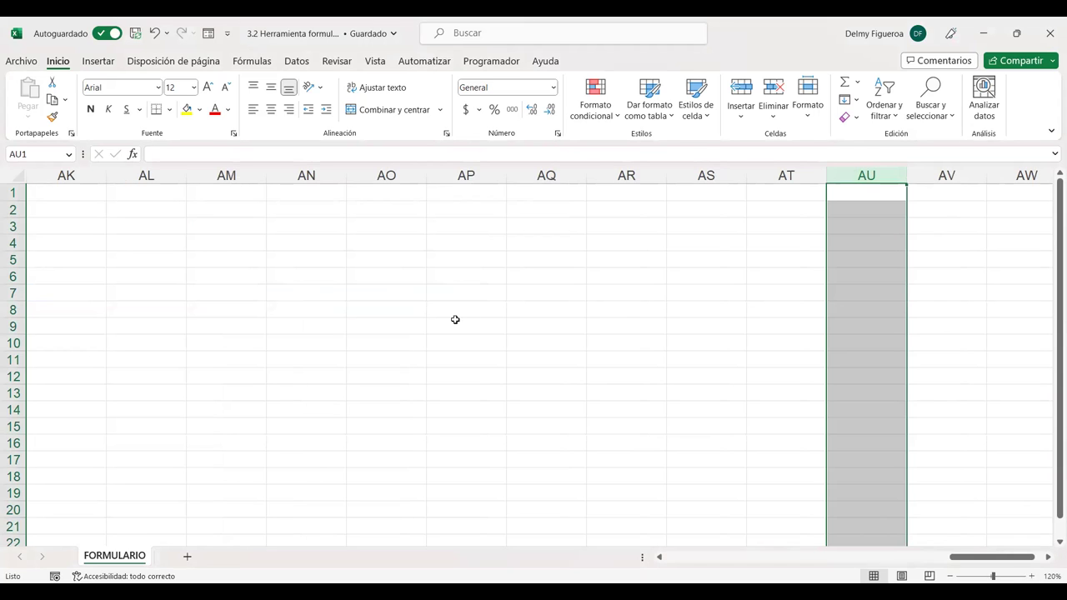
key(ctrl+Home)
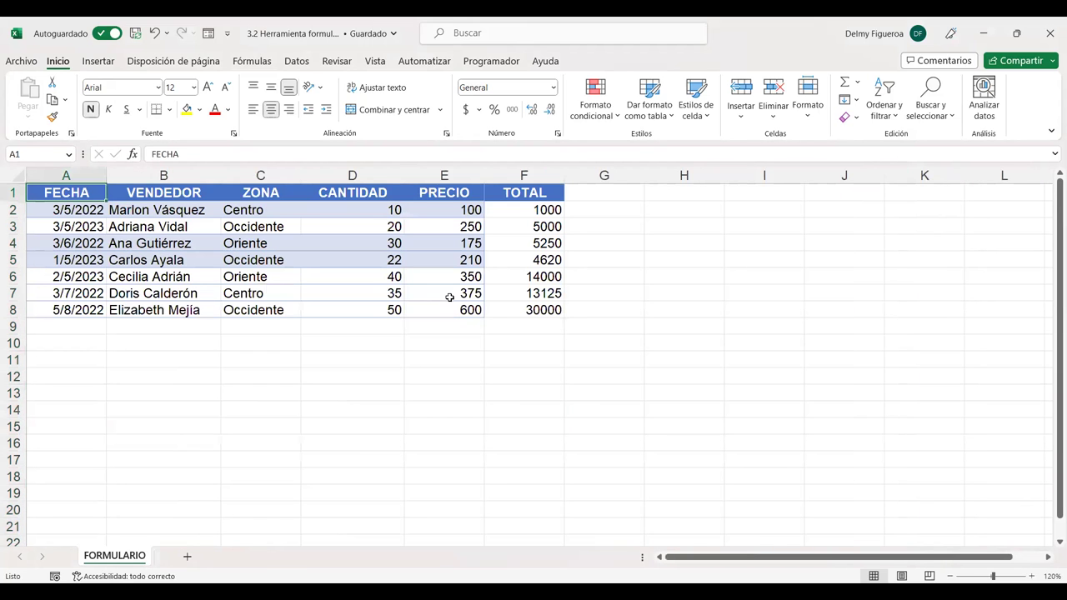
click(461, 295)
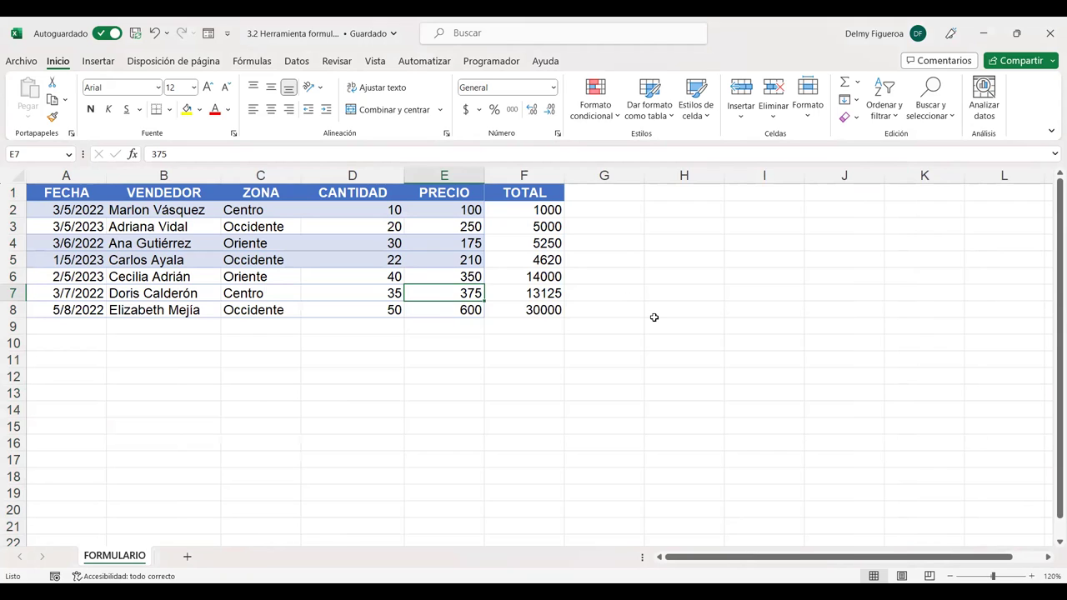
click(605, 196)
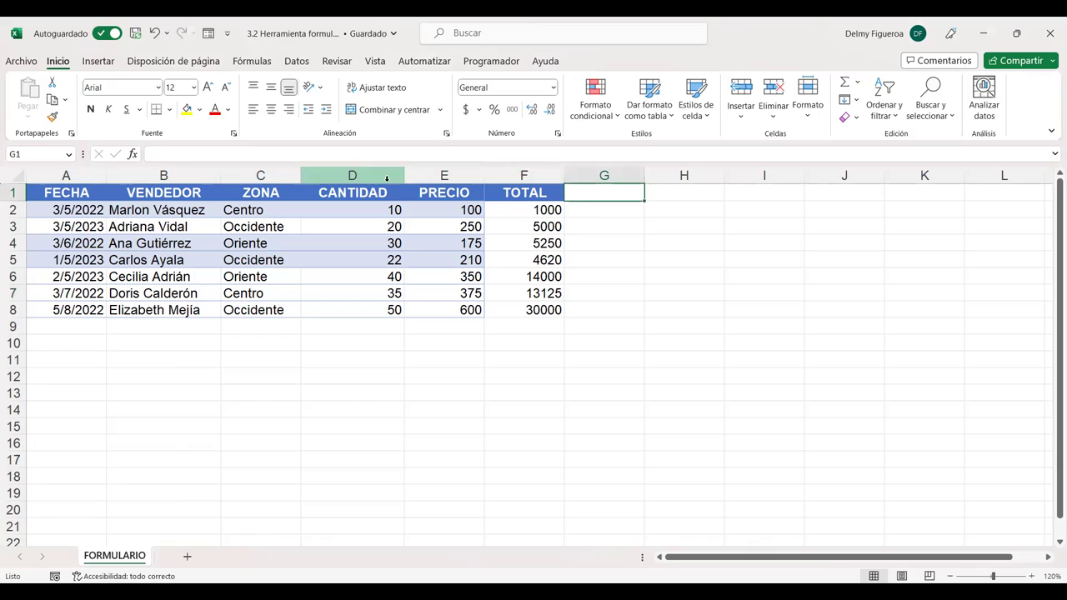
click(67, 193)
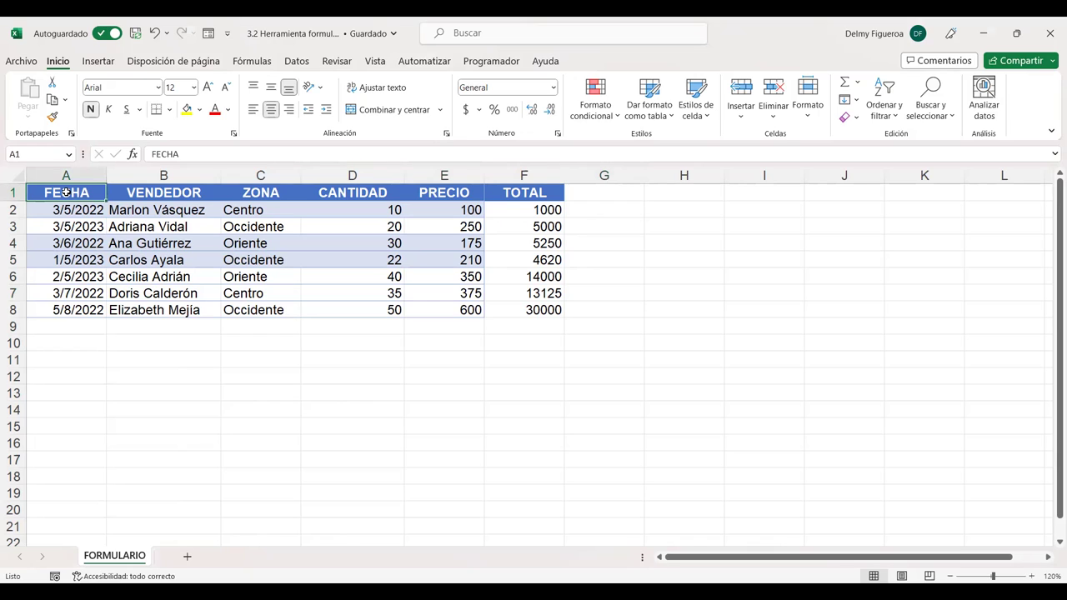
click(273, 325)
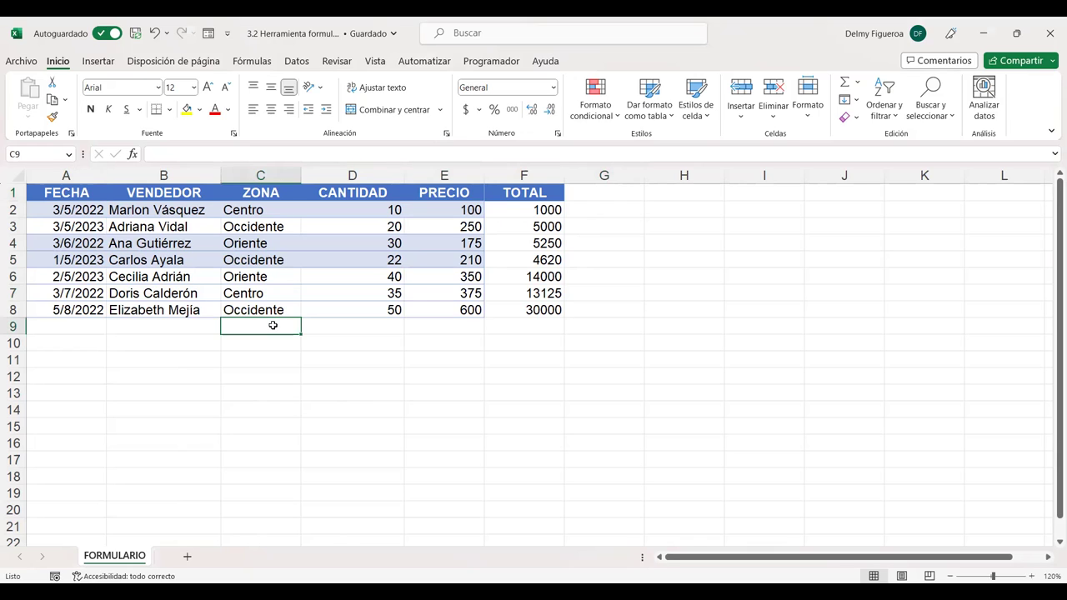
click(605, 192)
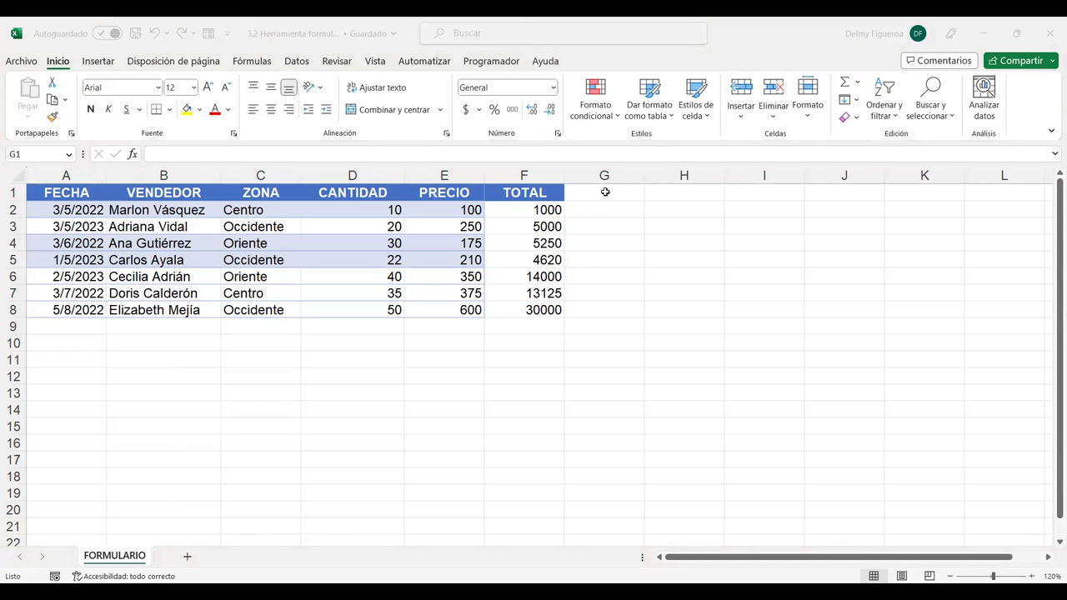
click(603, 205)
click(603, 205)
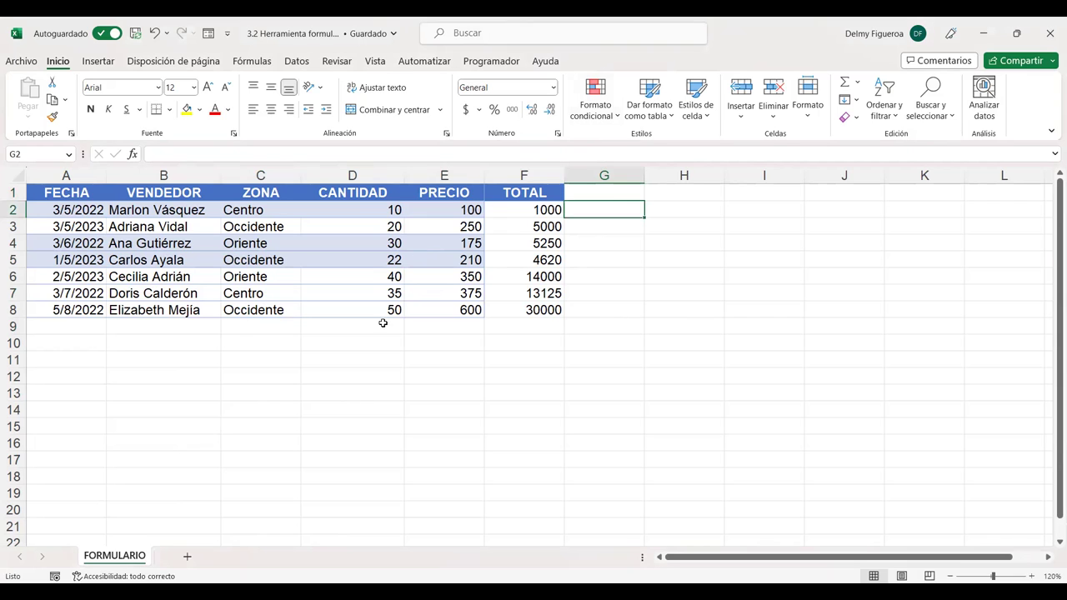
click(252, 338)
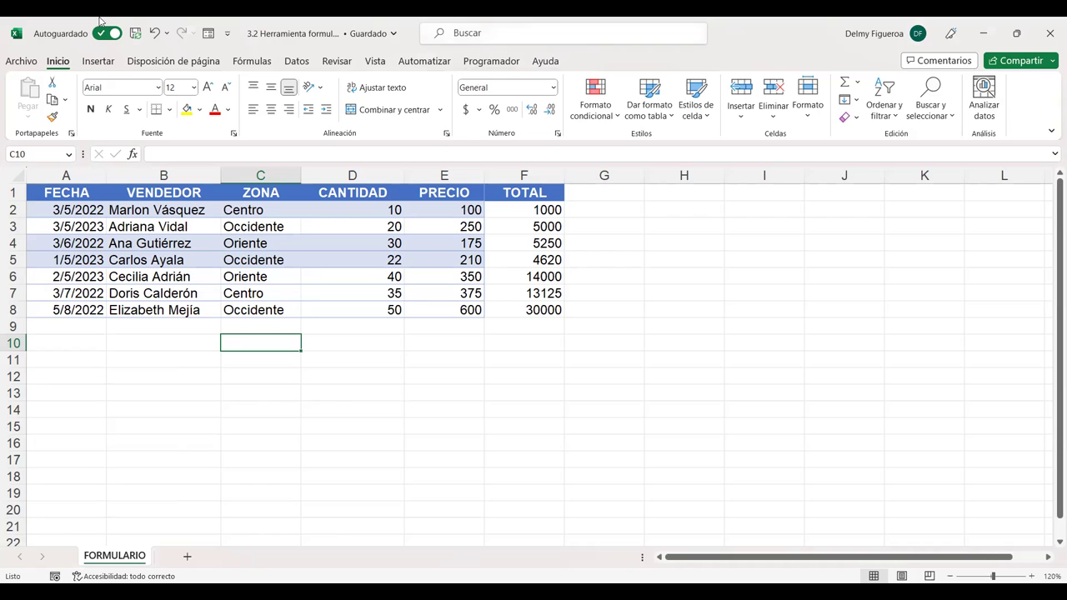
click(18, 62)
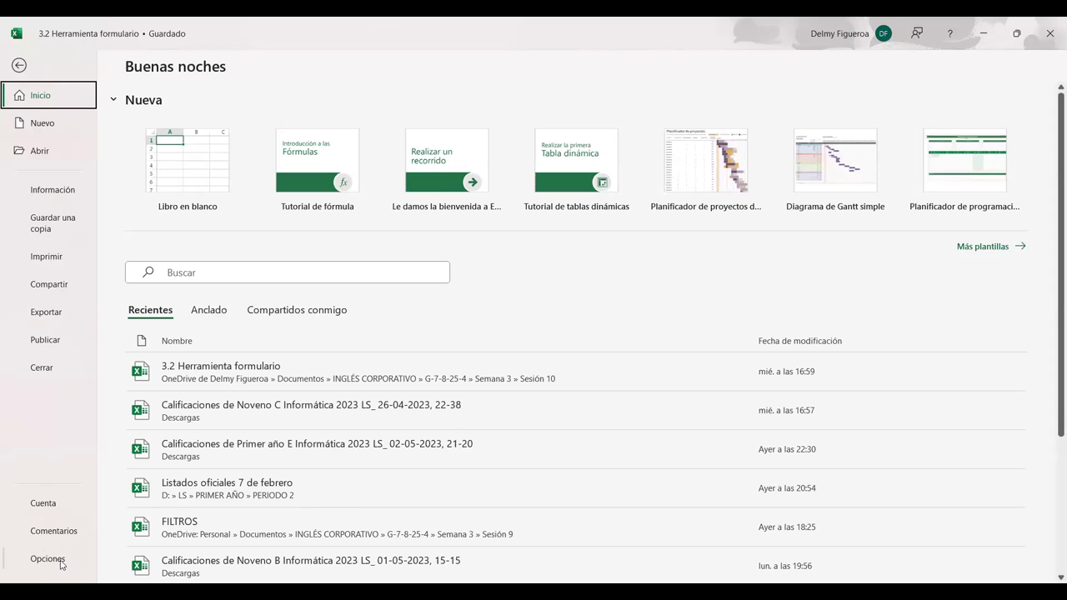
click(47, 558)
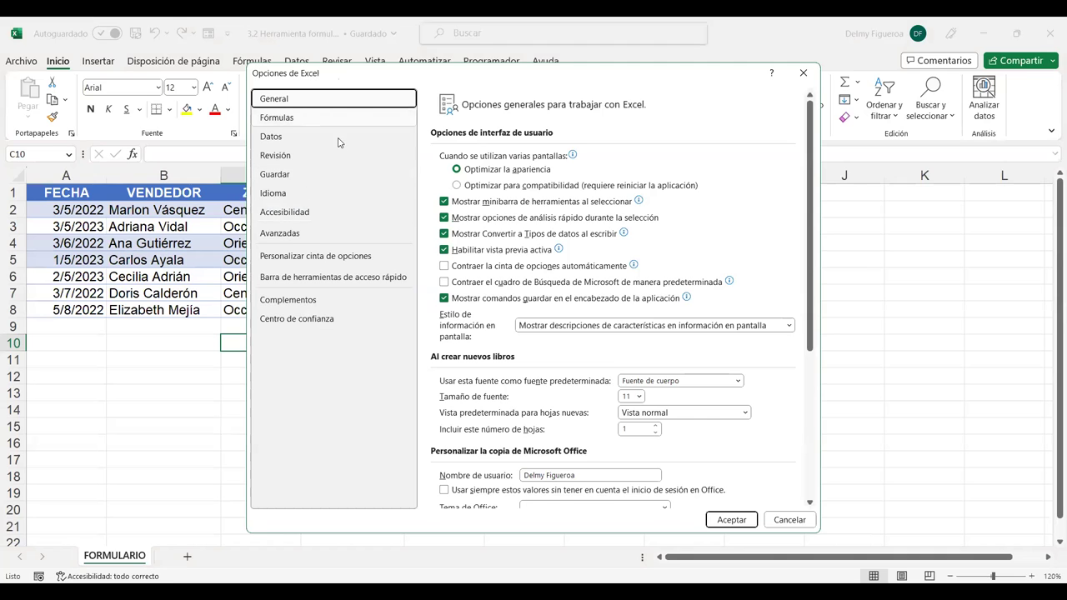
click(326, 262)
click(345, 262)
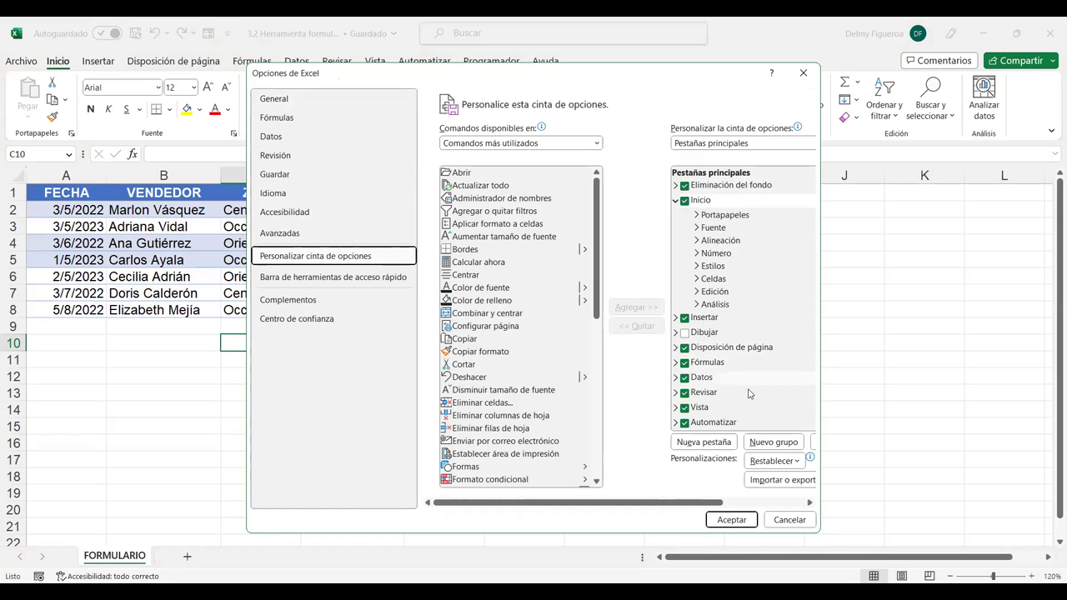
scroll(749, 393, down, 1)
scroll(749, 394, down, 1)
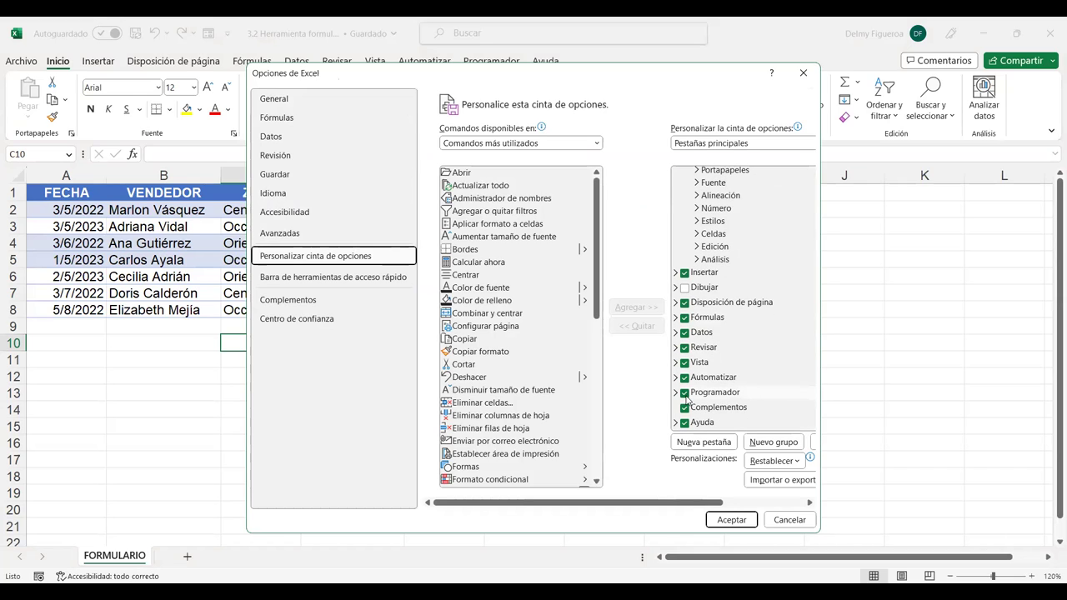
click(686, 394)
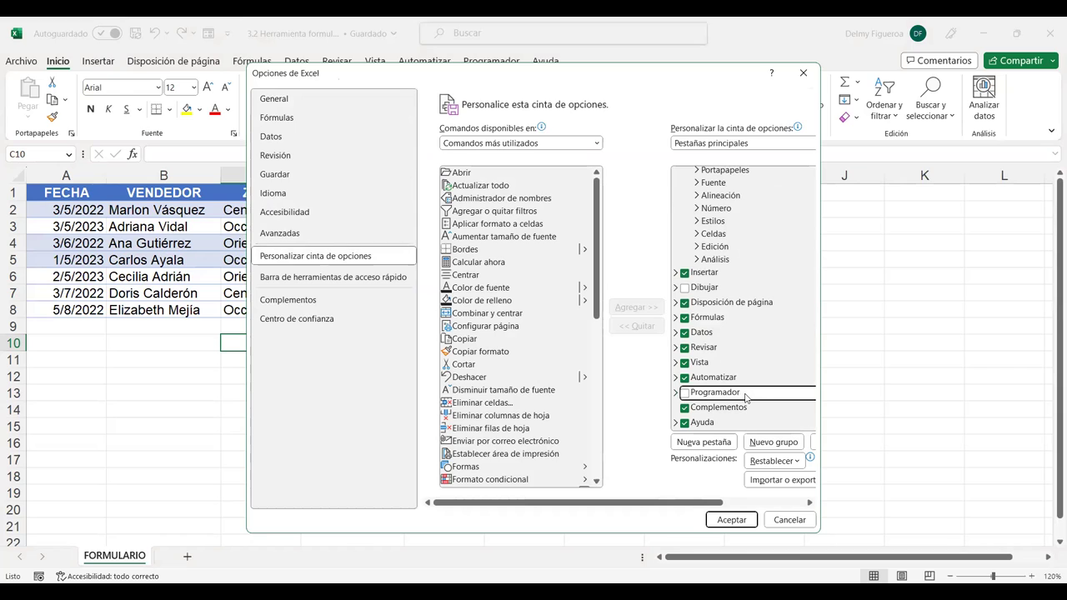
click(686, 394)
drag(556, 78, 554, 99)
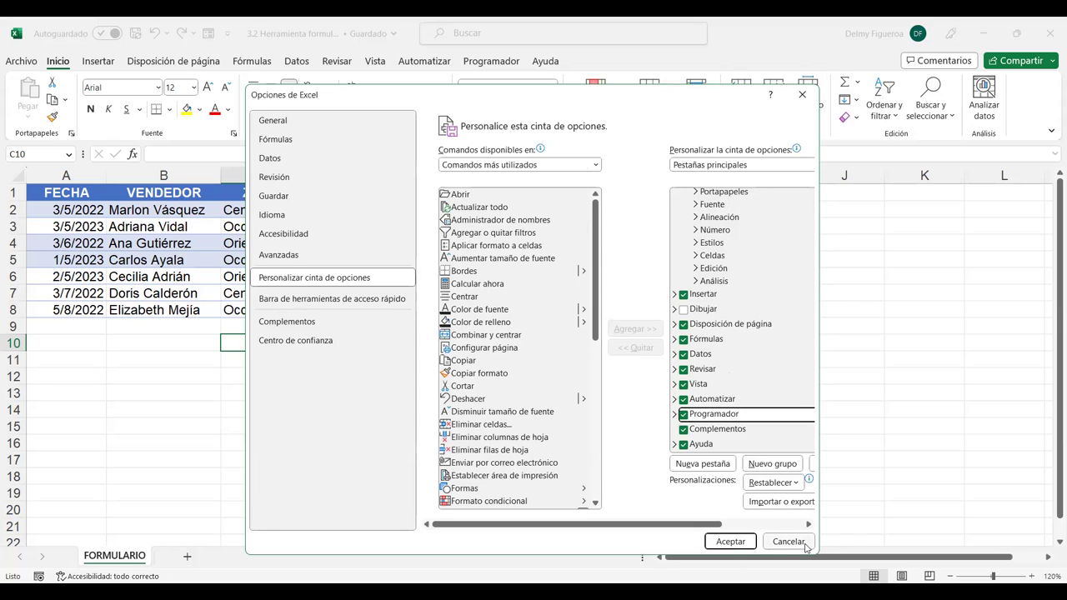
click(788, 542)
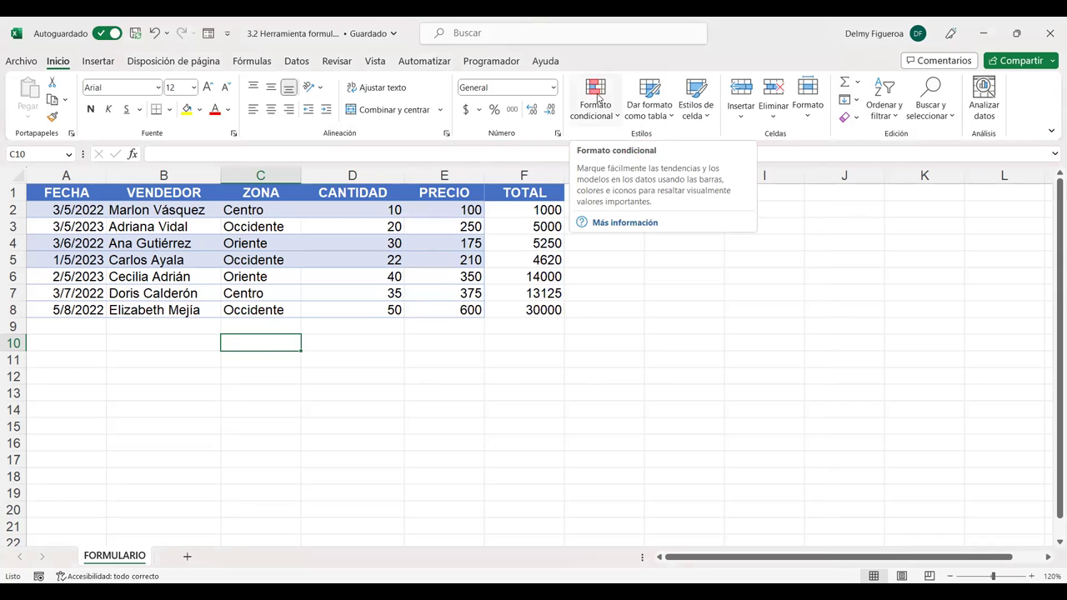
Show the Programador tab and open its Insertar gallery of form and ActiveX controls.
click(492, 63)
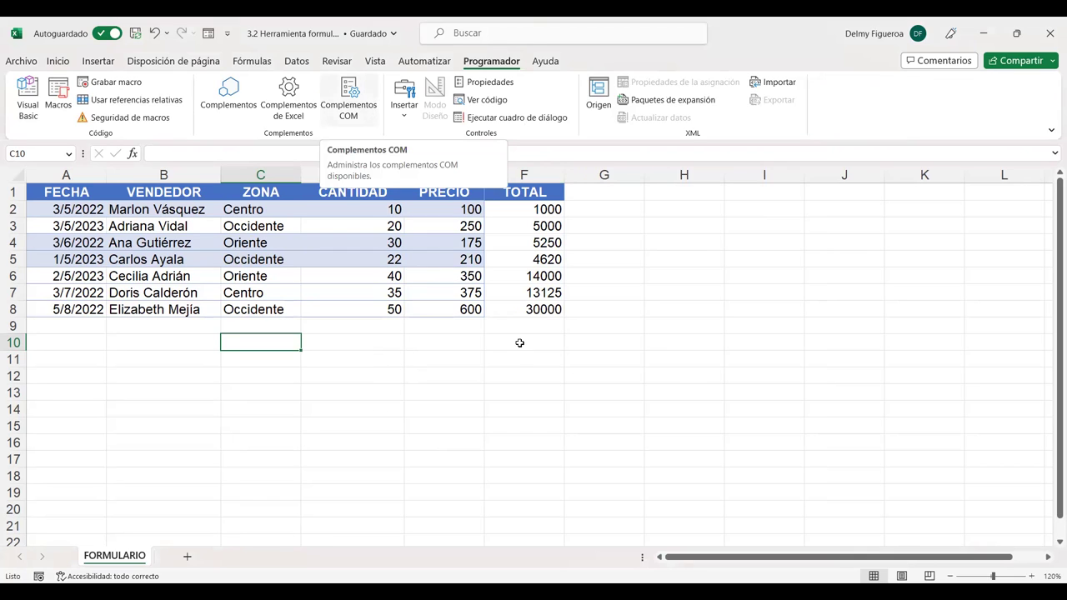
click(623, 344)
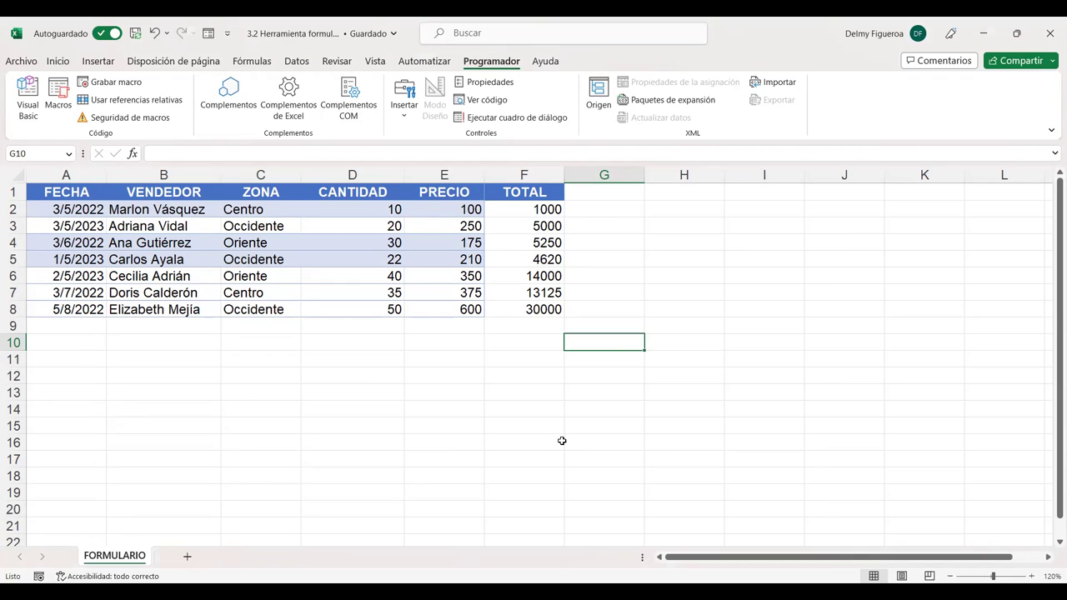
click(82, 340)
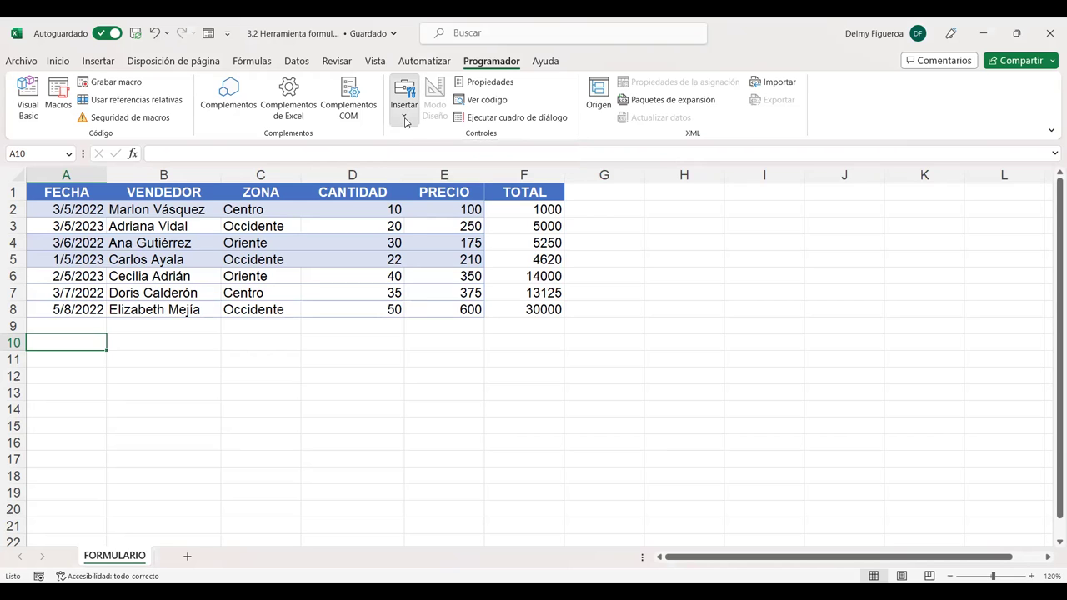
click(413, 109)
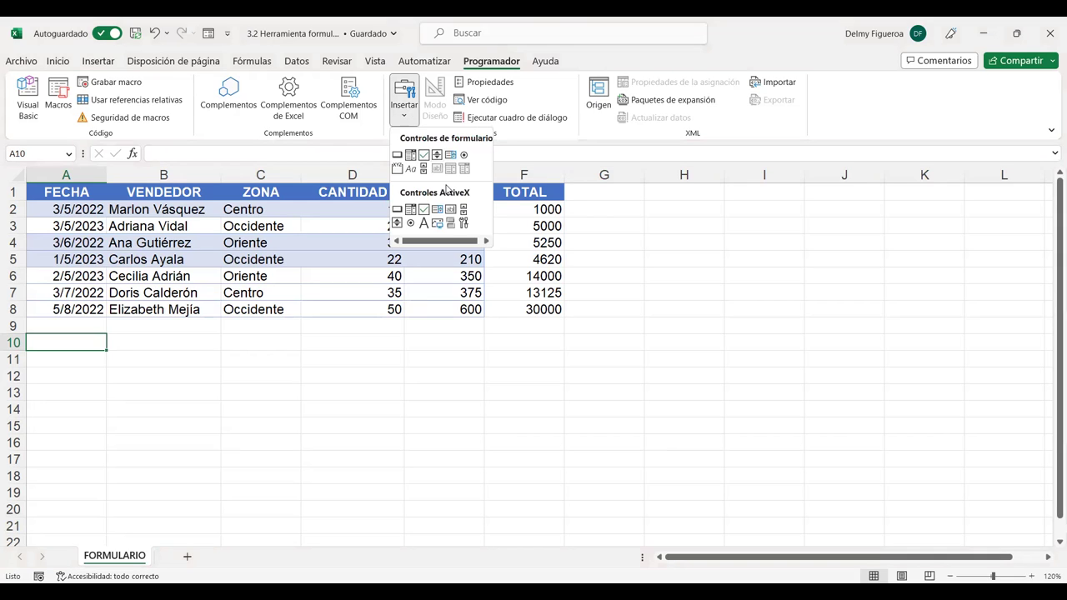
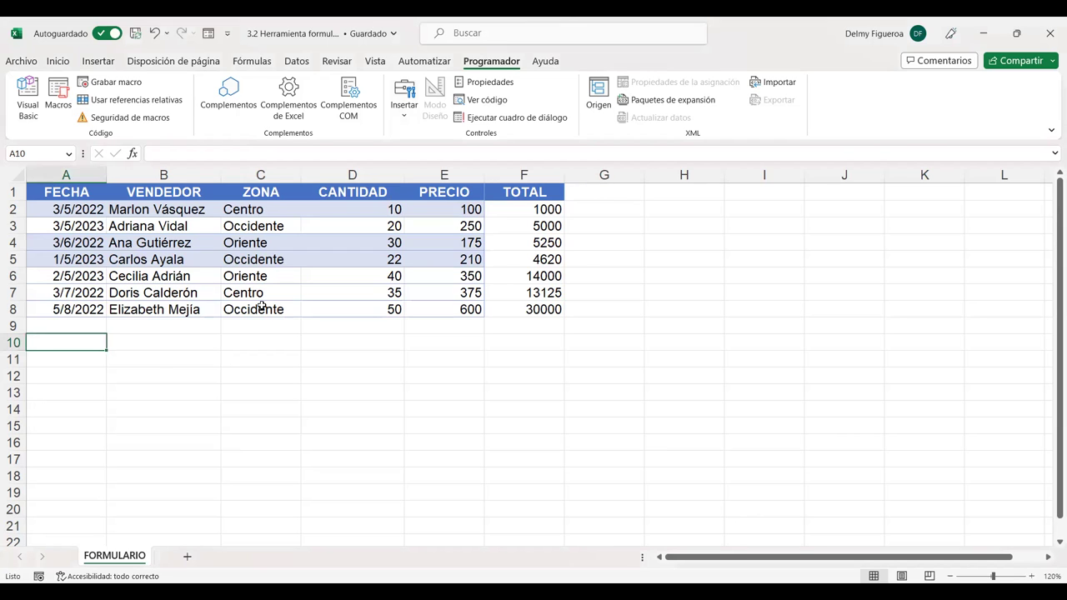
Type the heading 'Controles de formulario' in A12, checking control names under Insertar.
click(404, 117)
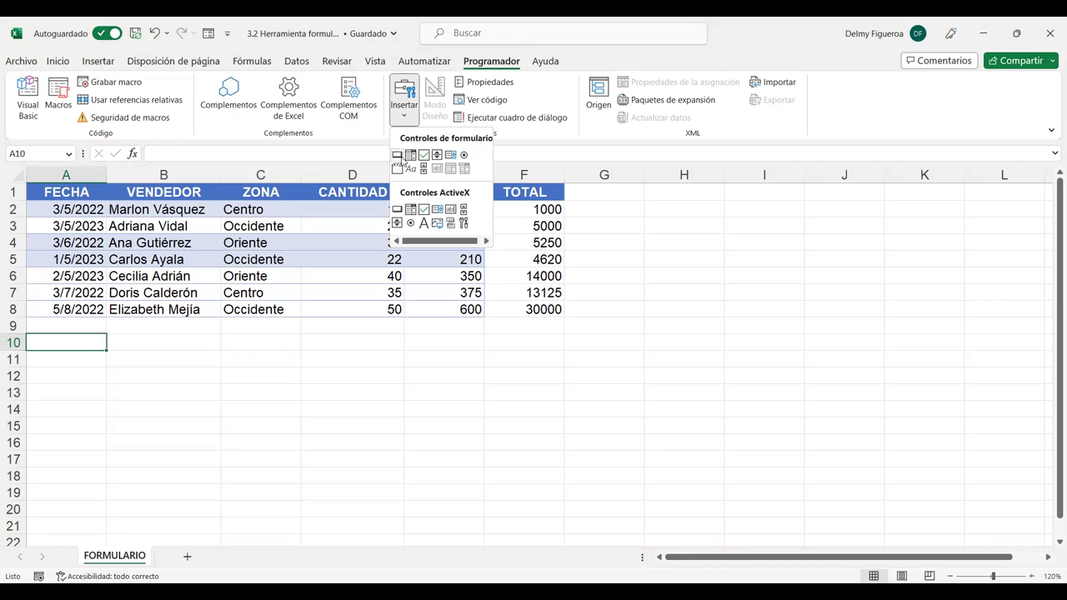
click(86, 367)
click(86, 372)
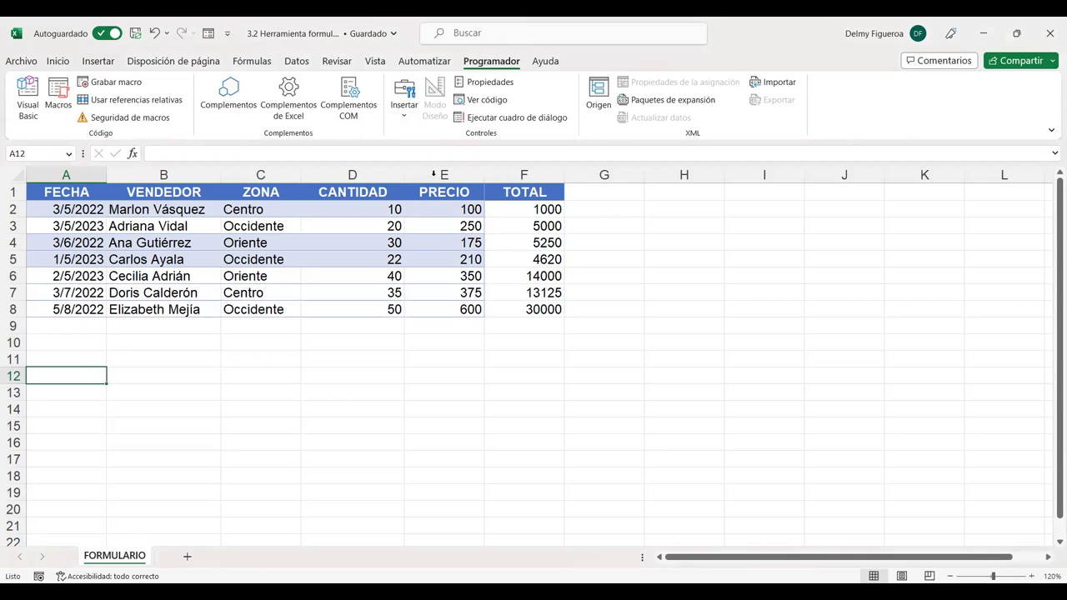
click(407, 121)
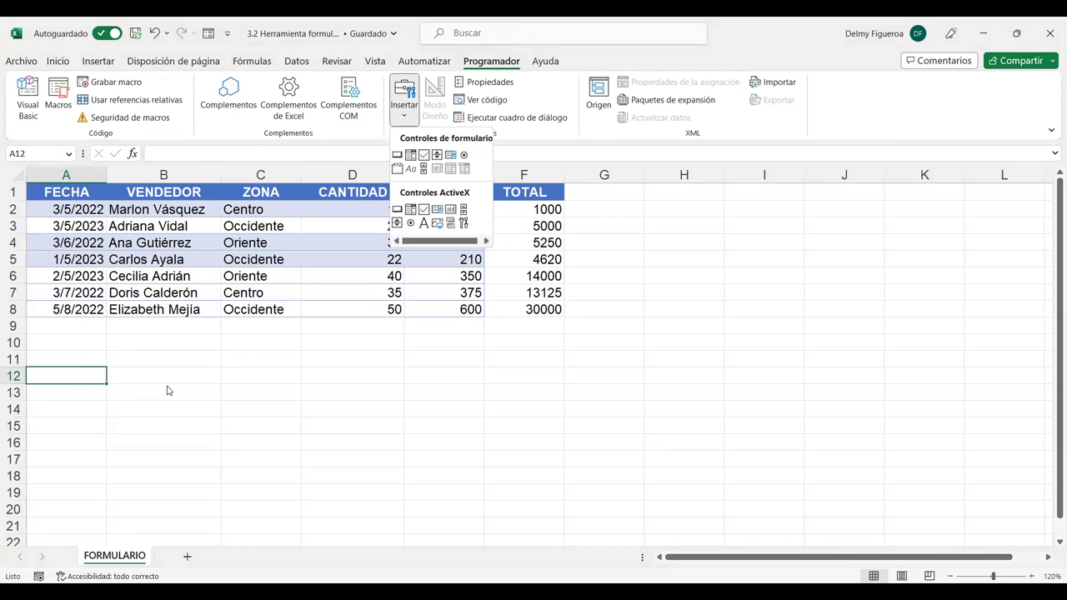
click(88, 370)
text(Contro)
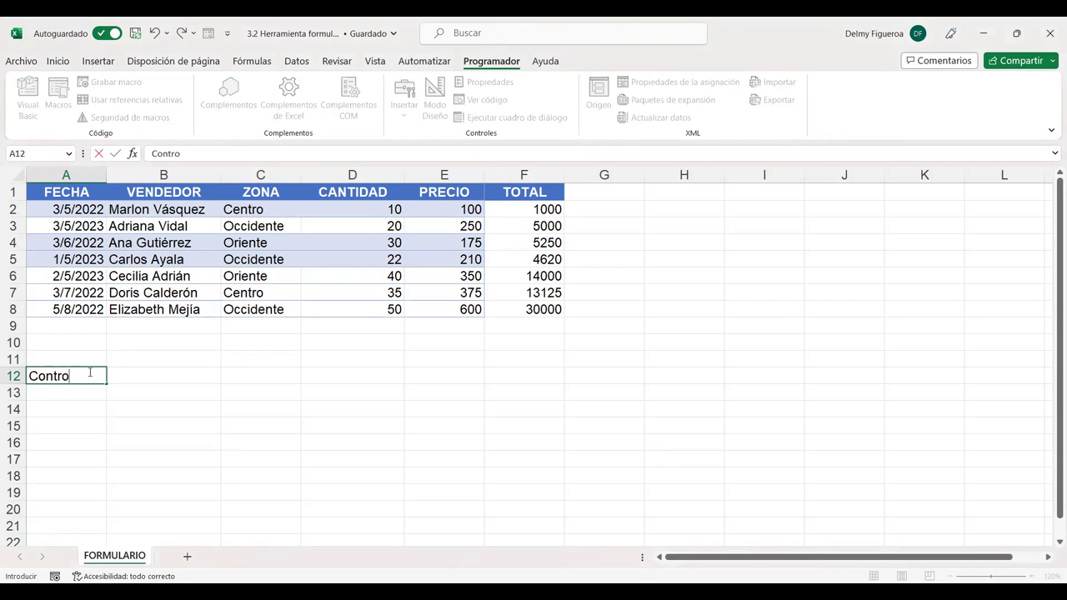
text(les de formulario)
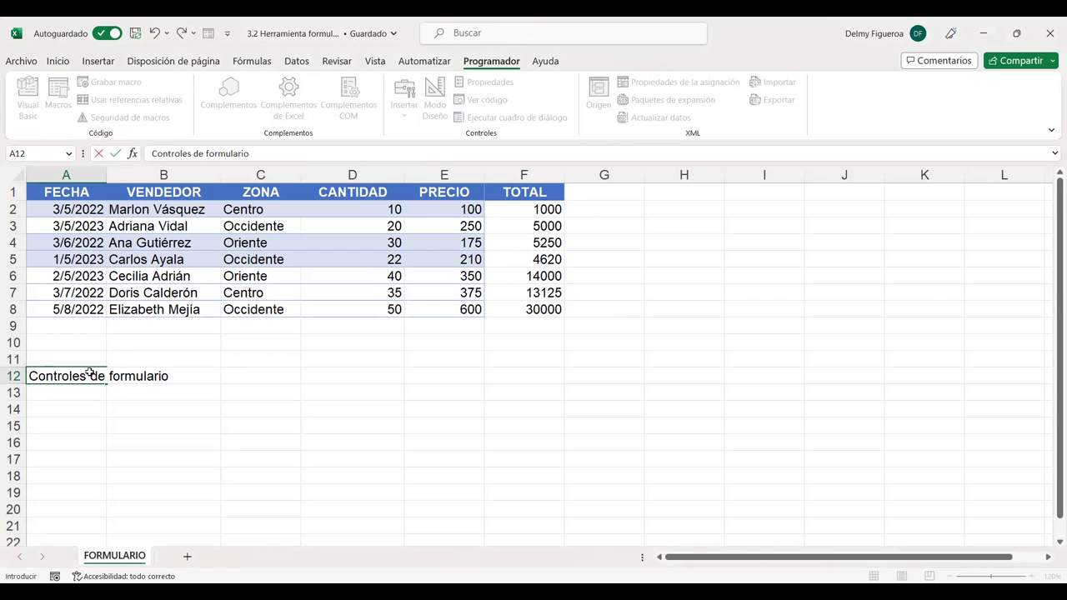
key(Return)
Enter 'Botón' in A14 and 'Cuadro combinado' in A15.
key(Down)
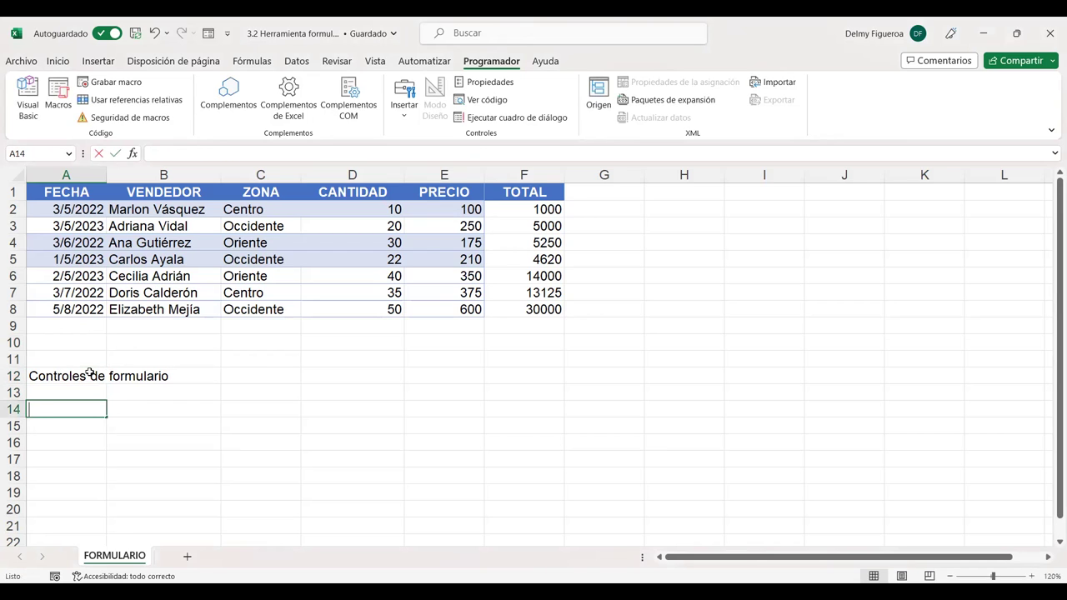
text(Botón)
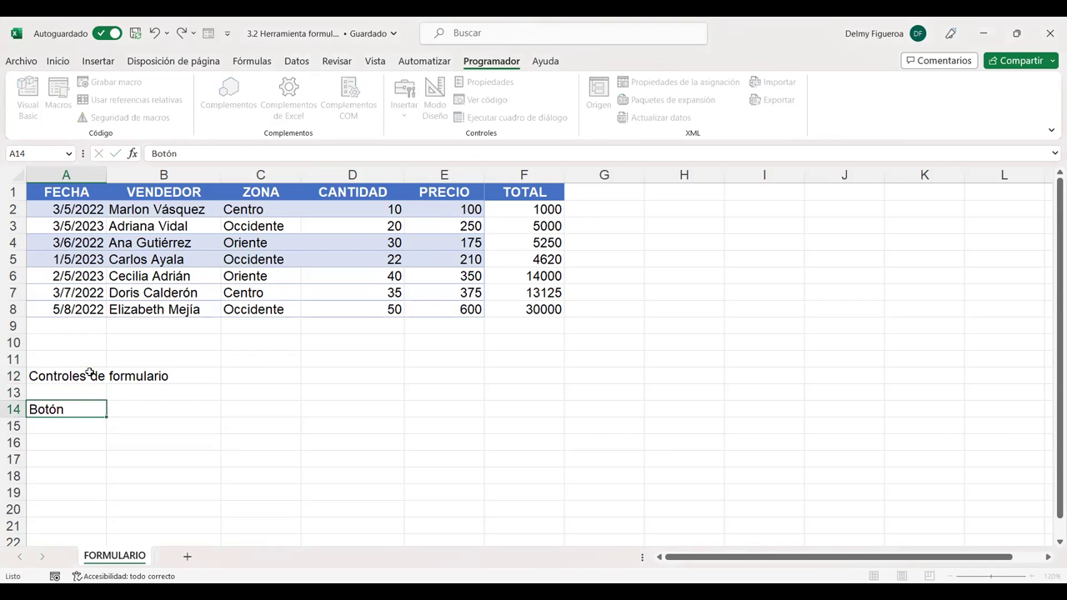
key(Return)
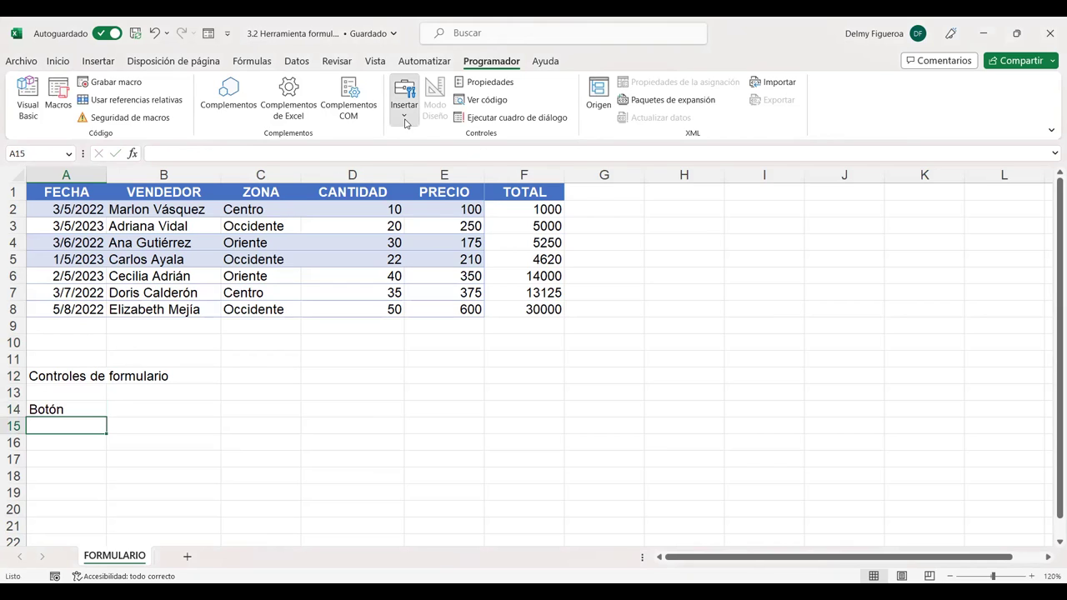
click(405, 123)
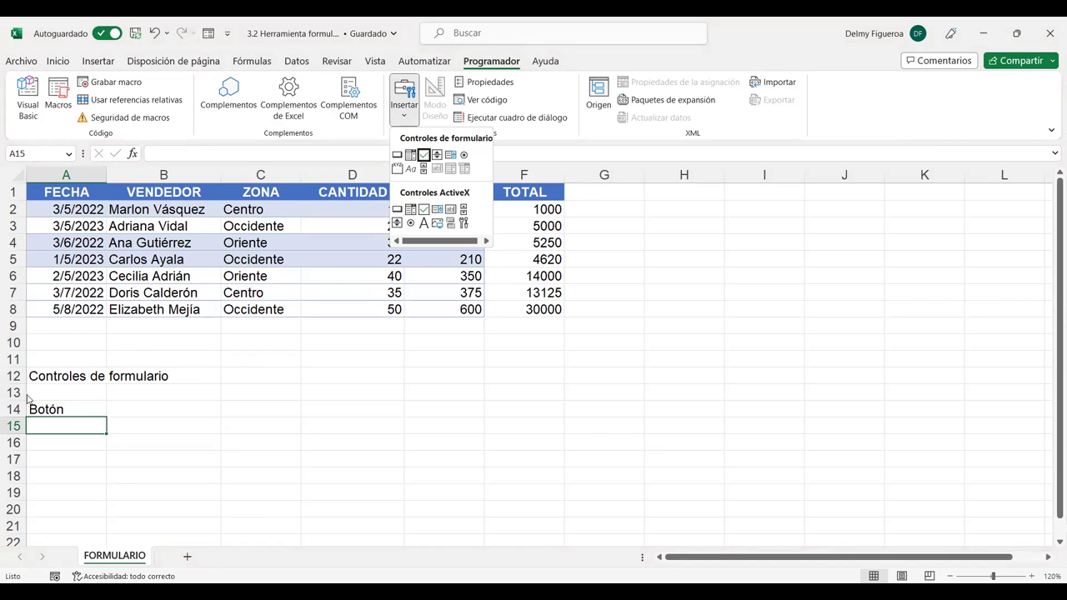
key(Escape)
text(Cuadro combinado)
key(Return)
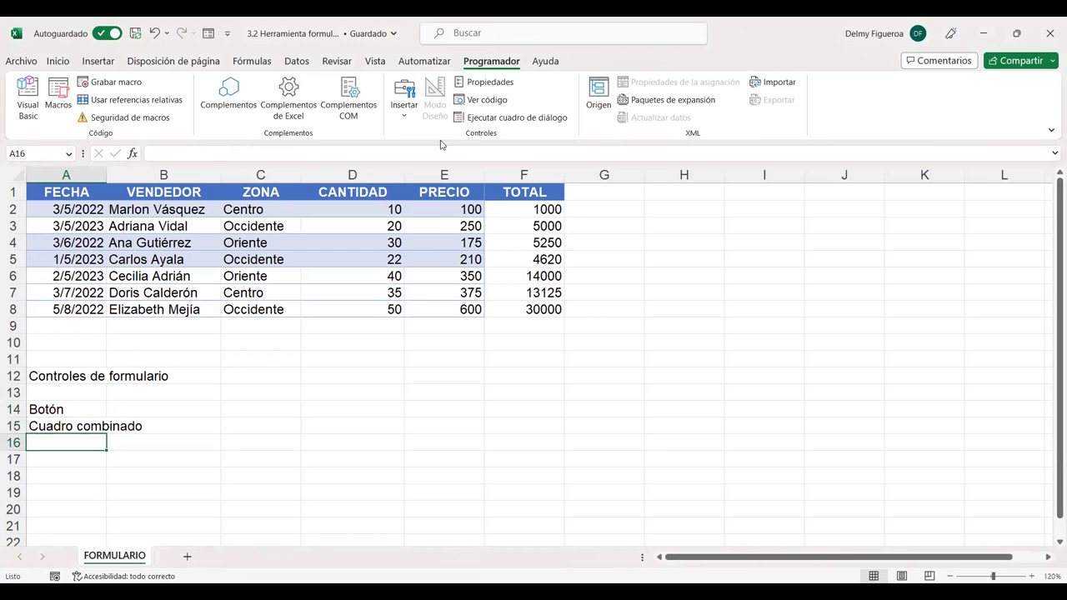
Enter 'Casilla' in A16 and 'Control de número' in A17.
click(407, 118)
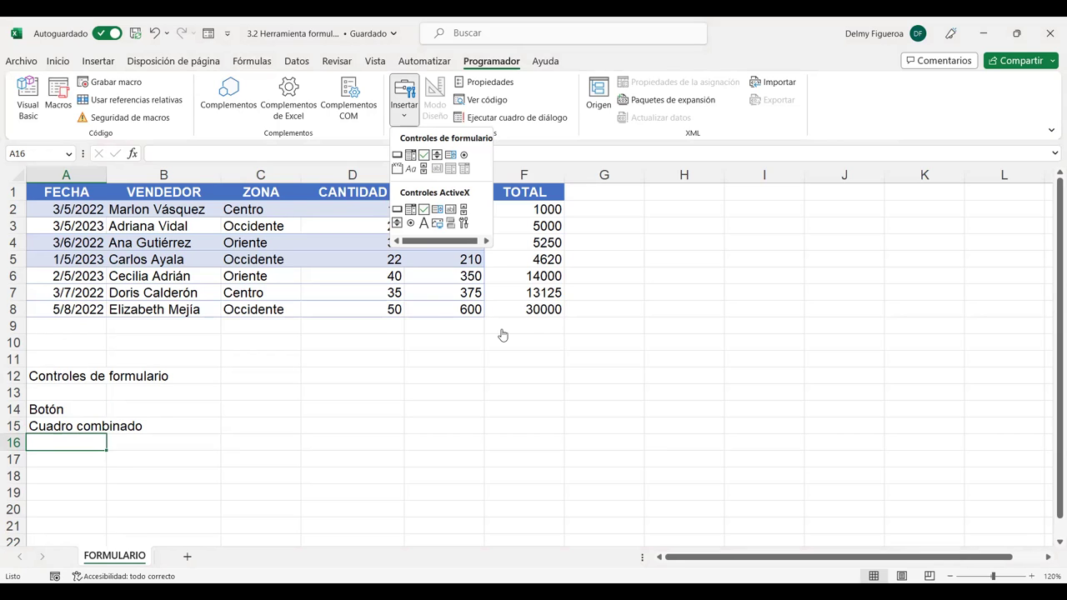
click(71, 441)
text(Casilla)
key(Return)
text(Control de número)
key(Return)
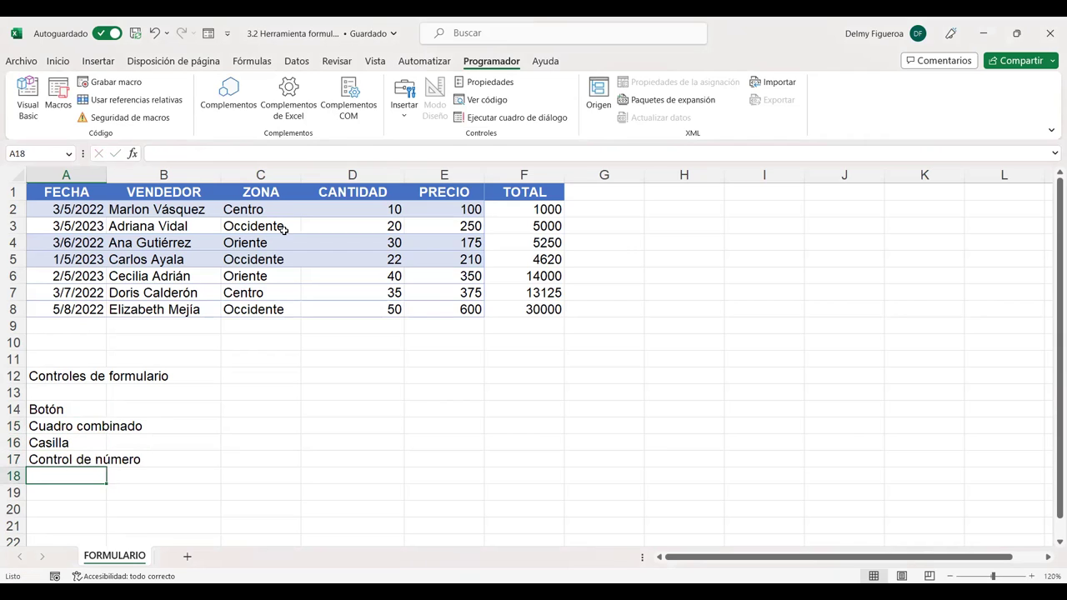
Enter 'Cuadro de lista' in A18, removing the stray brace with F2.
click(406, 117)
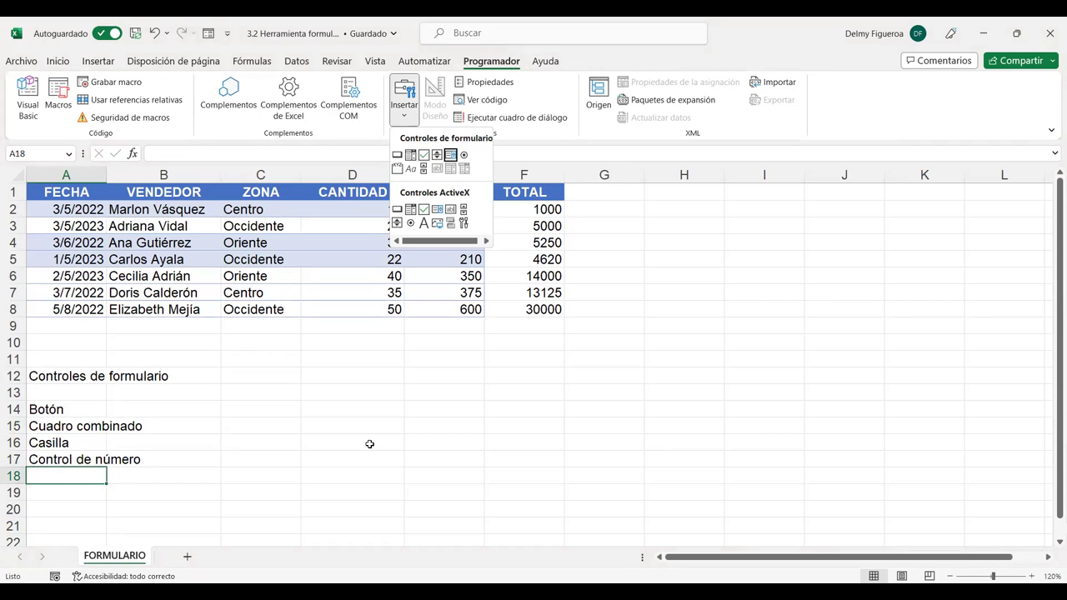
text(ro de l)
key(BackSpace)
key(BackSpace)
key(BackSpace)
text(Cuadr)
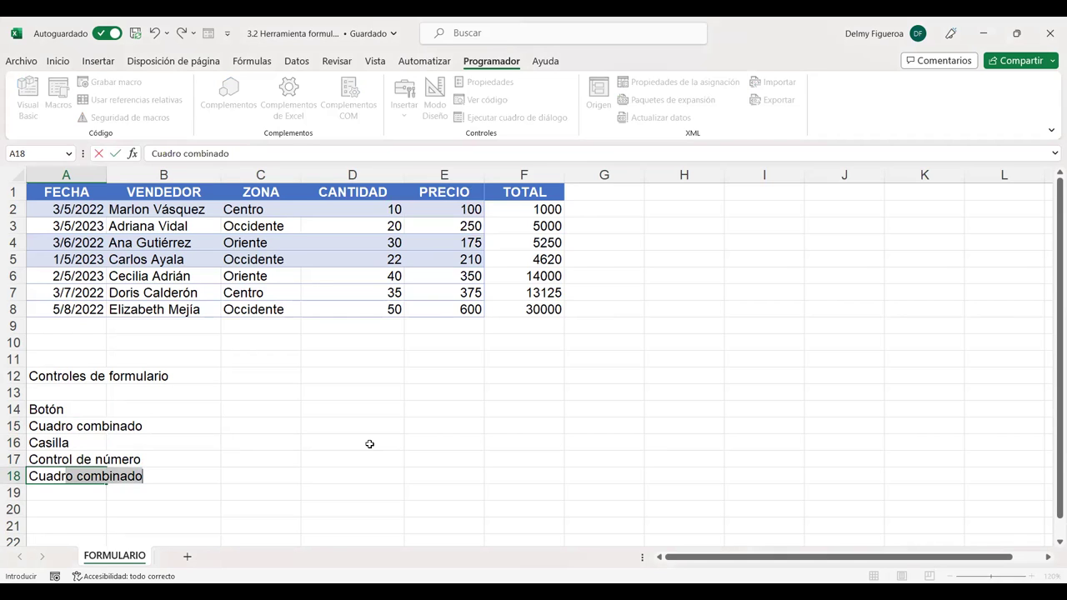
text(o de lista})
key(Return)
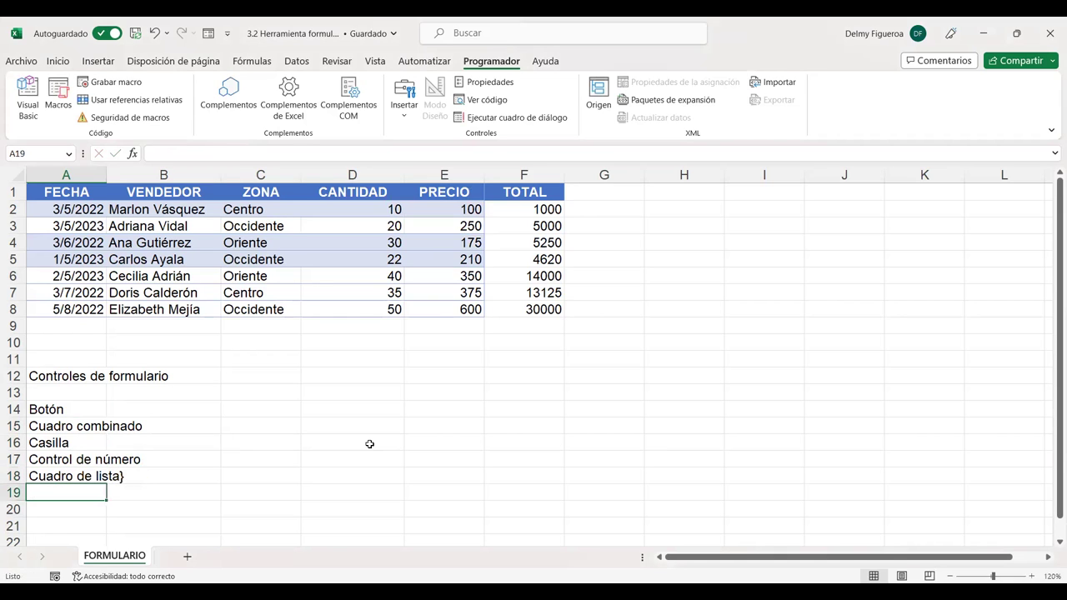
key(Up)
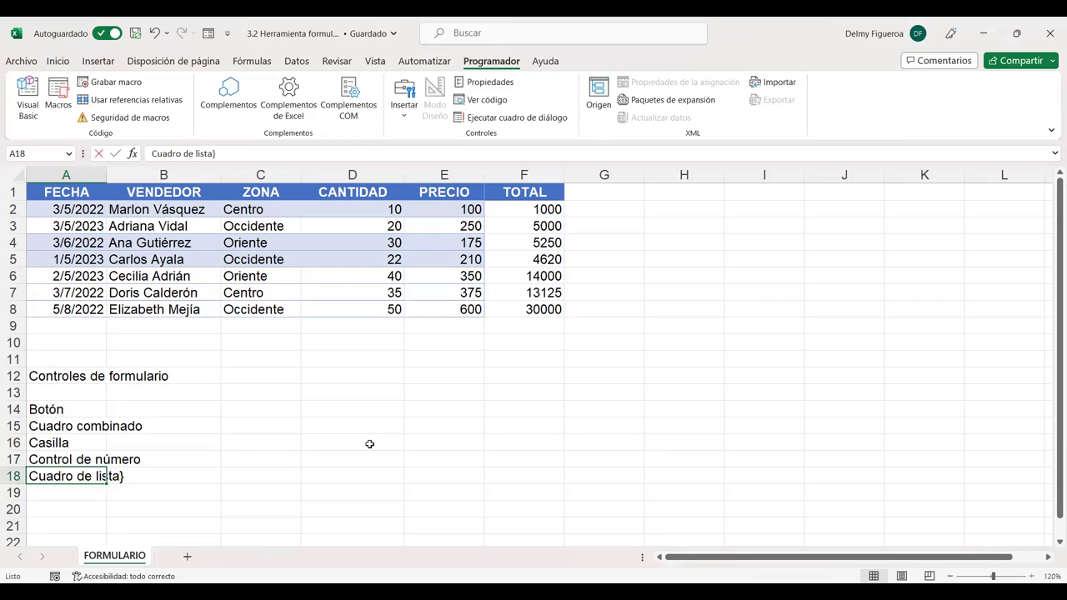
key(F2)
key(BackSpace)
key(Return)
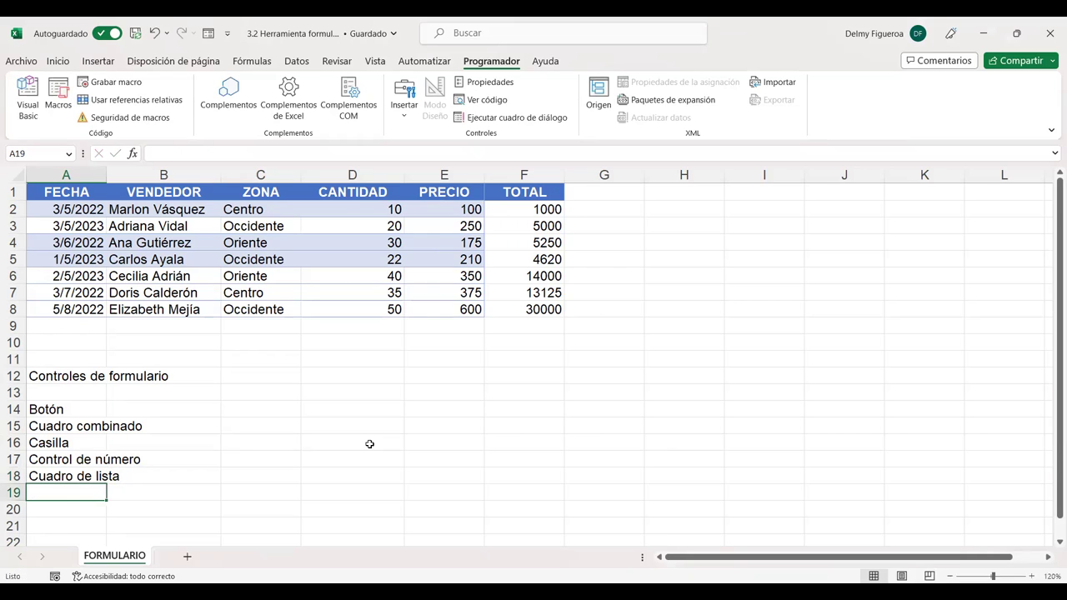
Enter 'Botón de opción', 'Cuadro de grupo' and 'Etiqueta' in A19:A21.
text(Botón de opción)
key(Return)
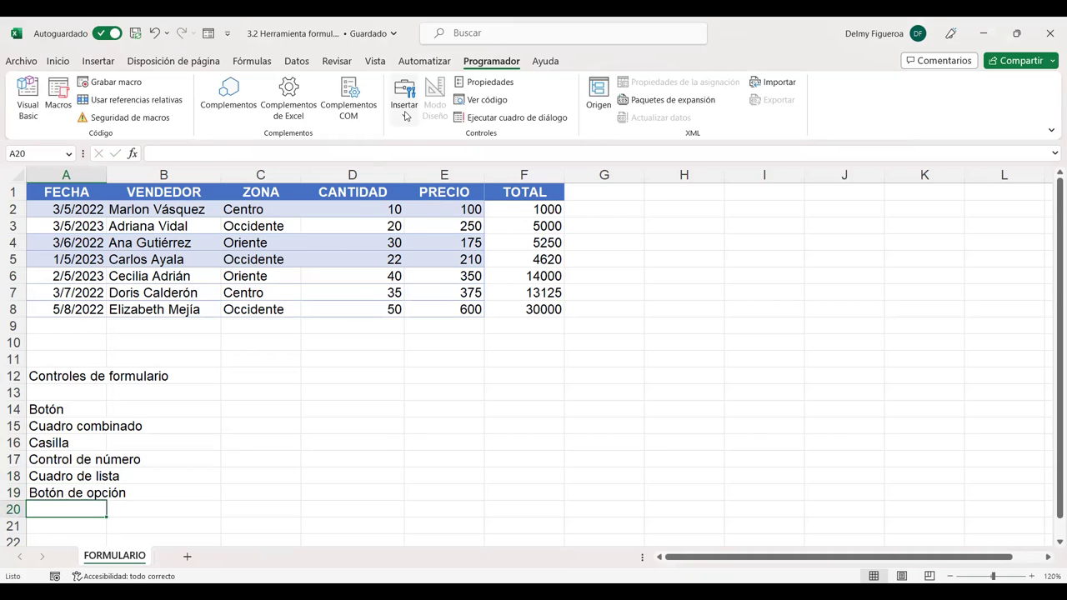
click(404, 104)
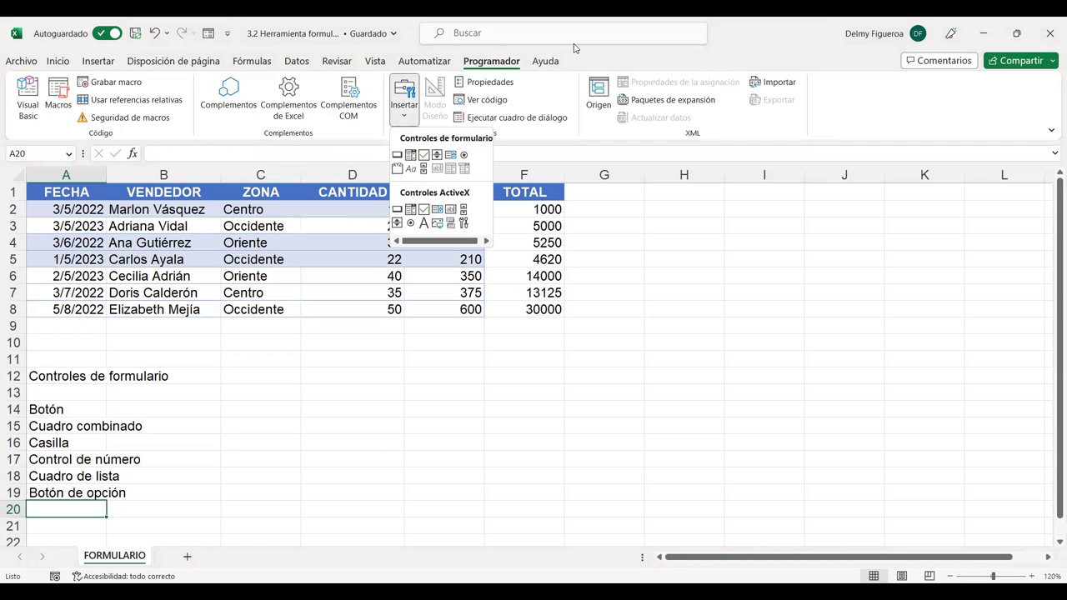
text(Cuadro de grupo)
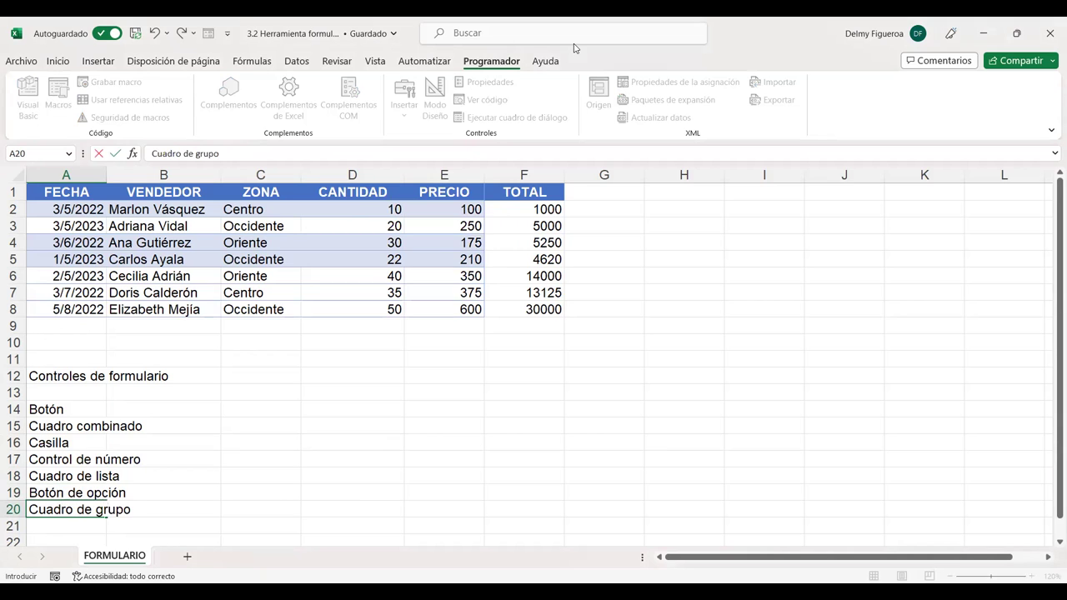
key(Return)
text(Etiqueta)
key(Return)
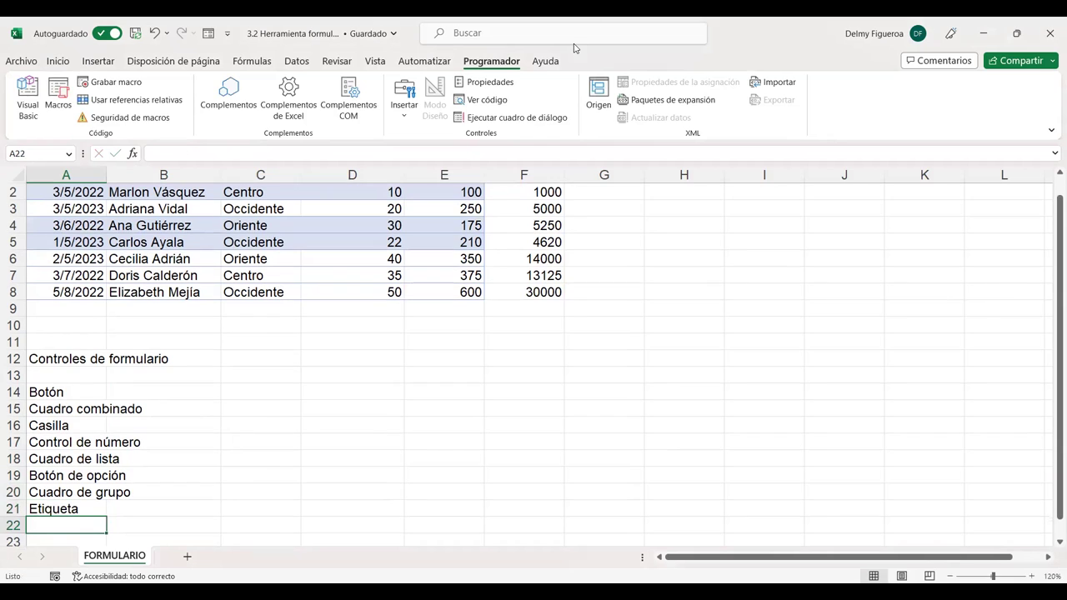
Enter 'Barra de desplazamiento' in A22.
click(402, 118)
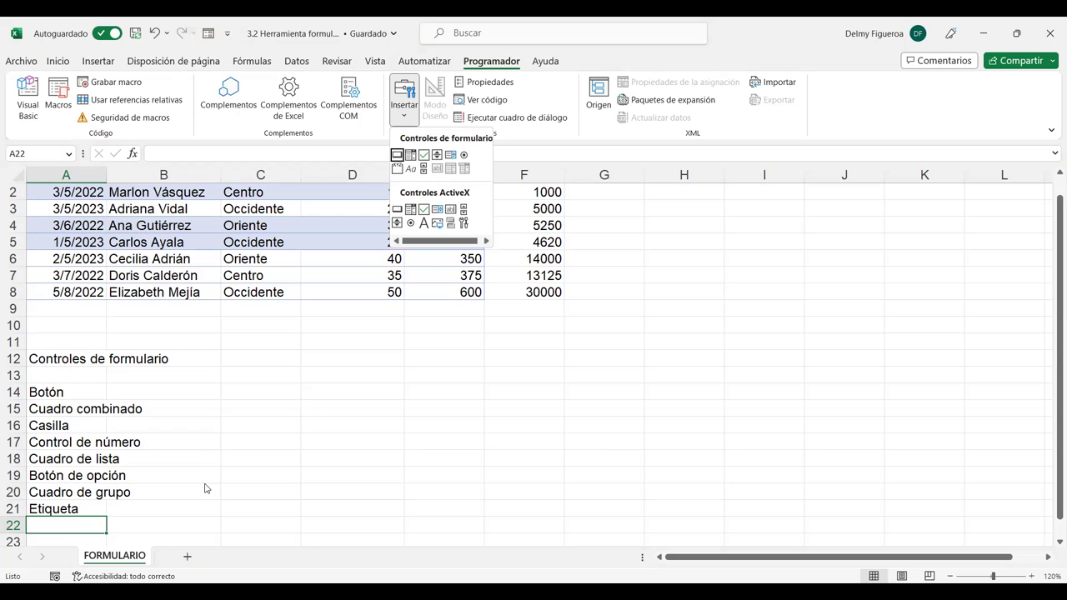
click(72, 526)
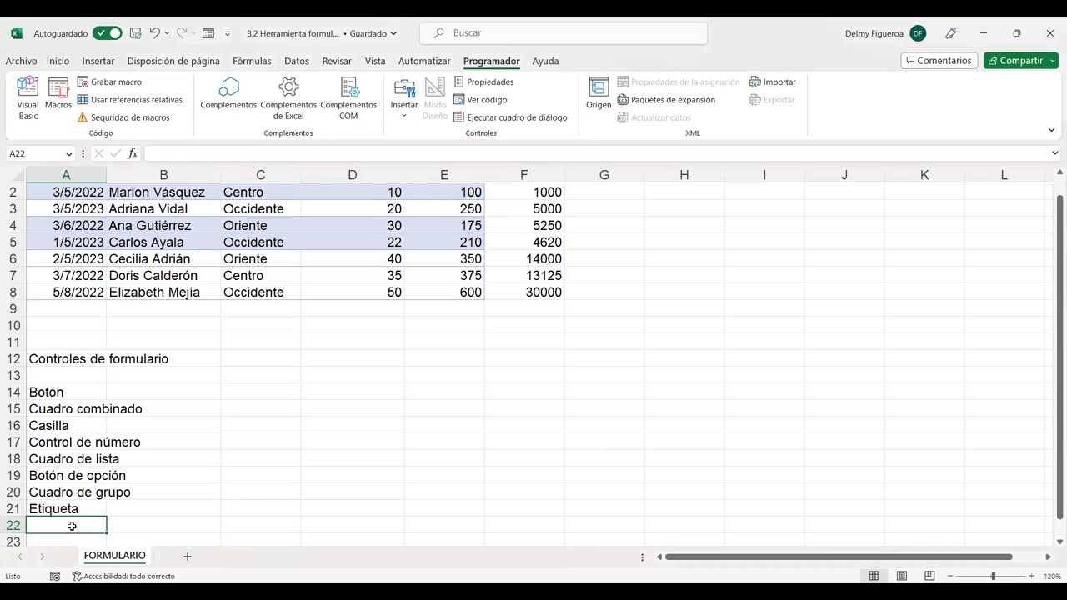
text(Barra de desplazamiento)
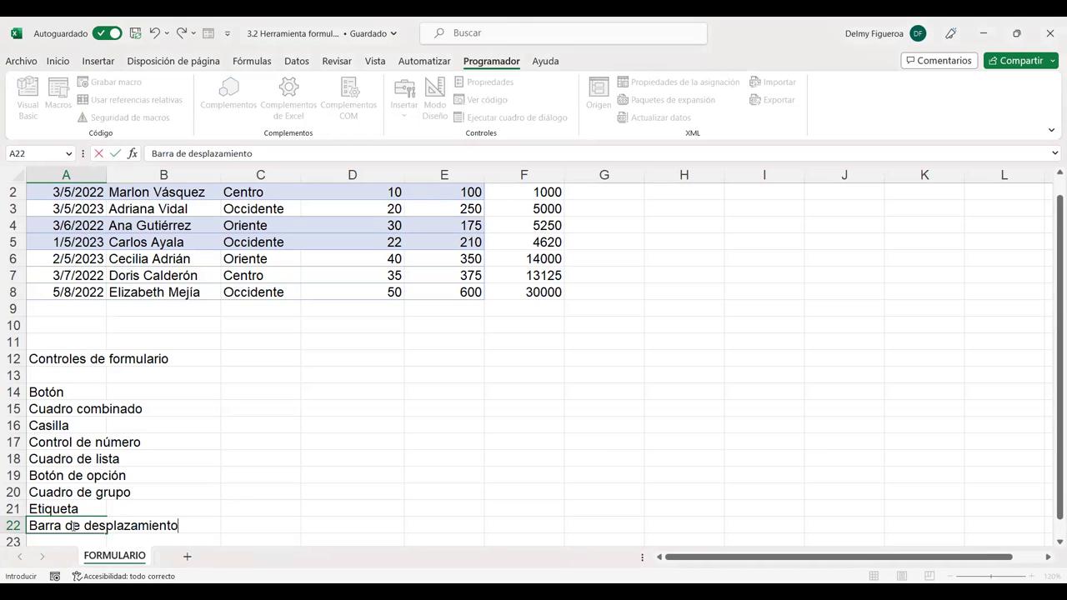
key(Return)
click(309, 379)
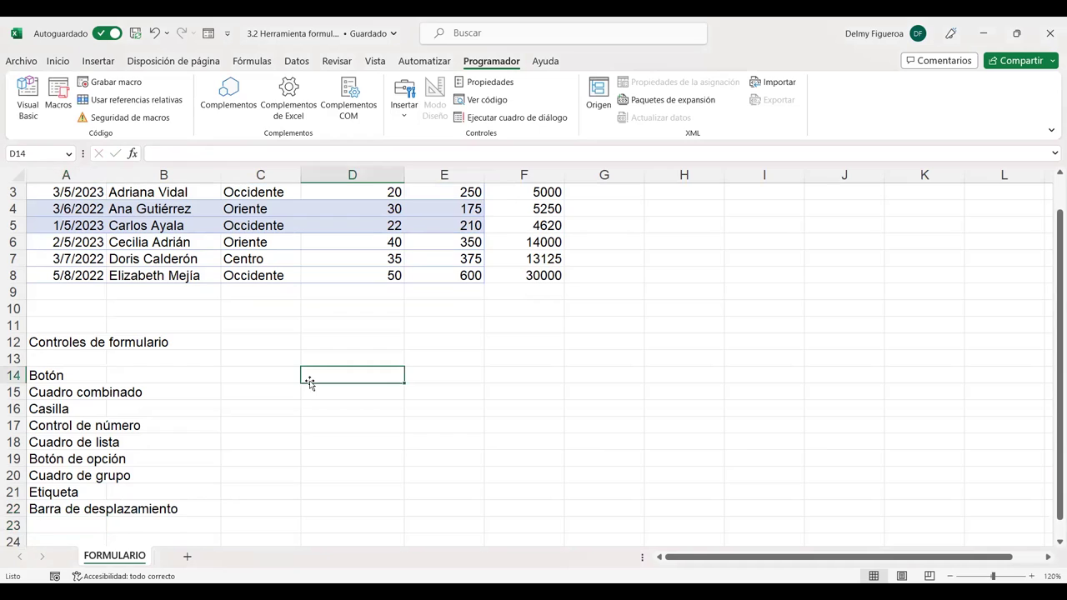
click(399, 118)
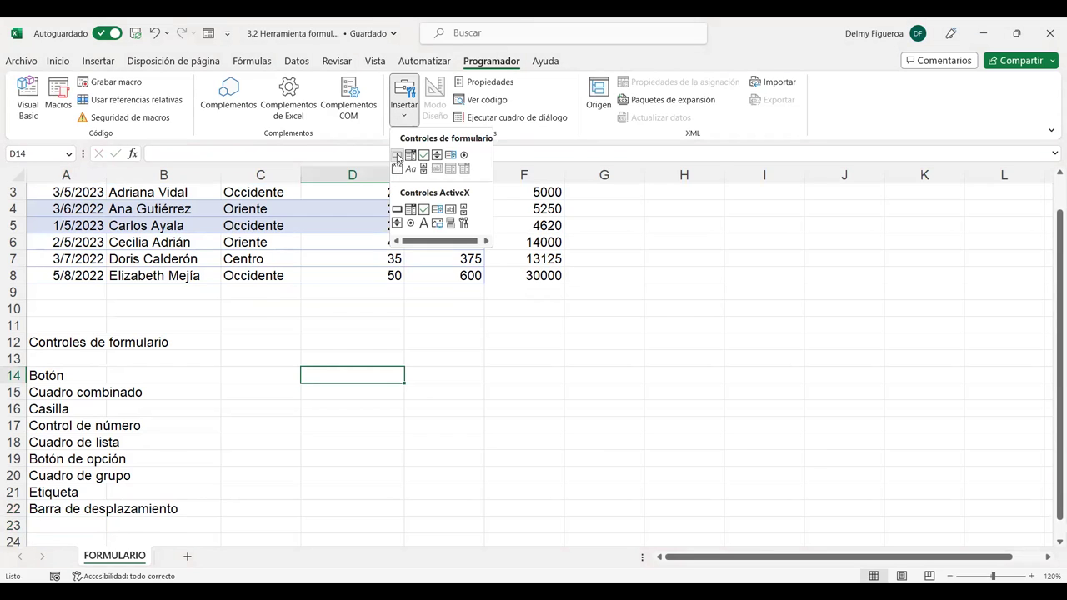
click(398, 156)
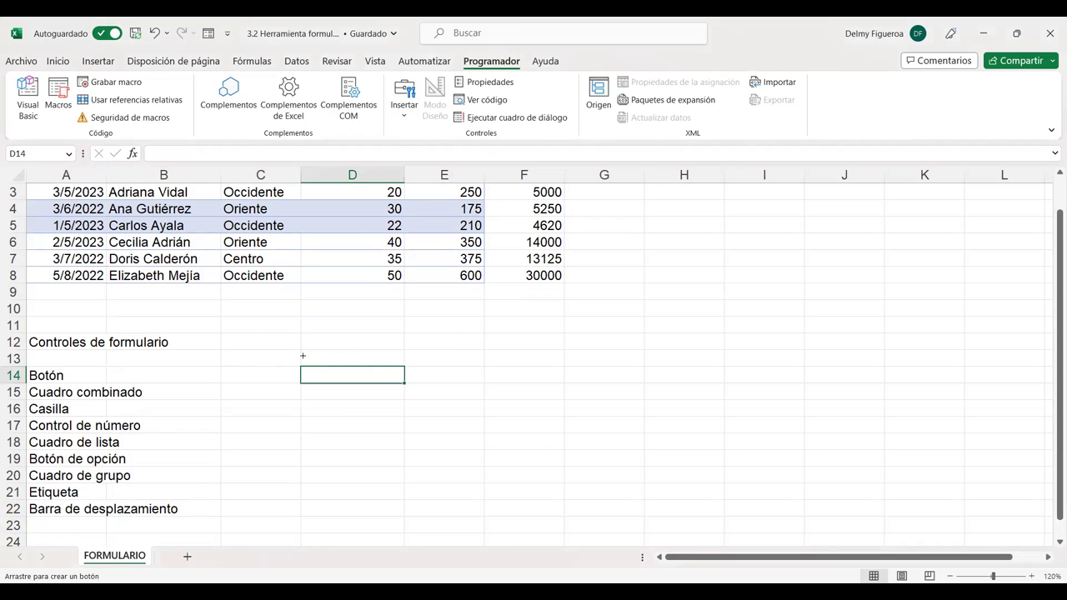
drag(301, 368, 405, 383)
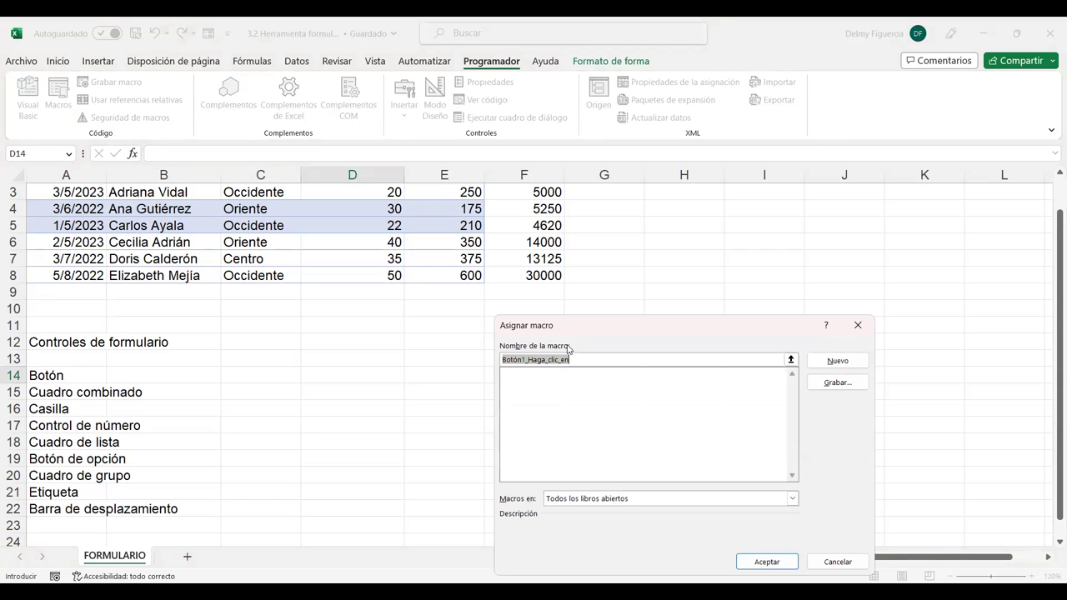
click(860, 326)
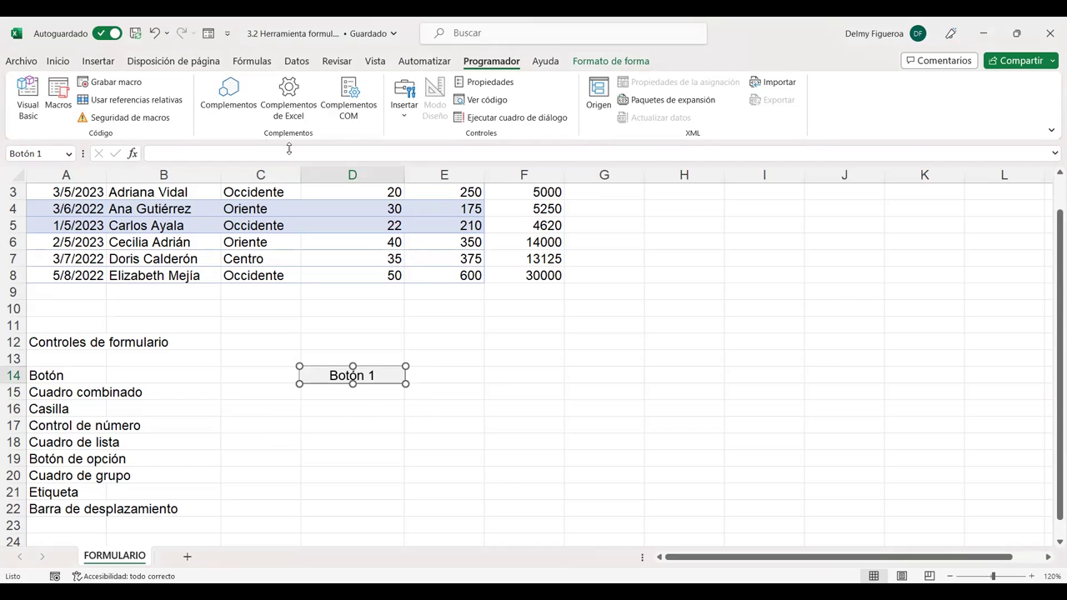
click(209, 33)
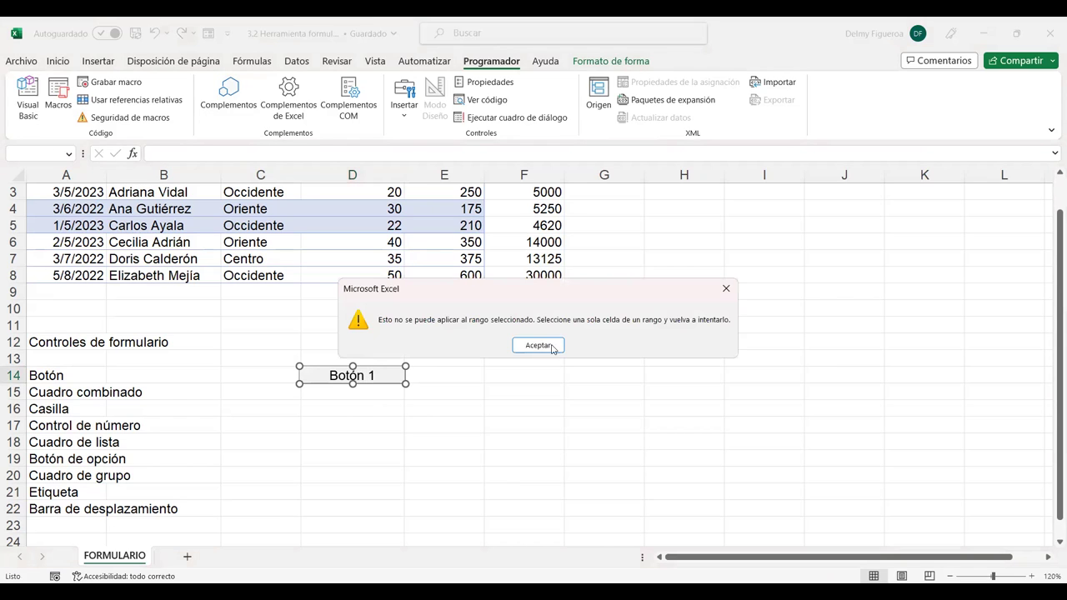
click(726, 288)
click(601, 376)
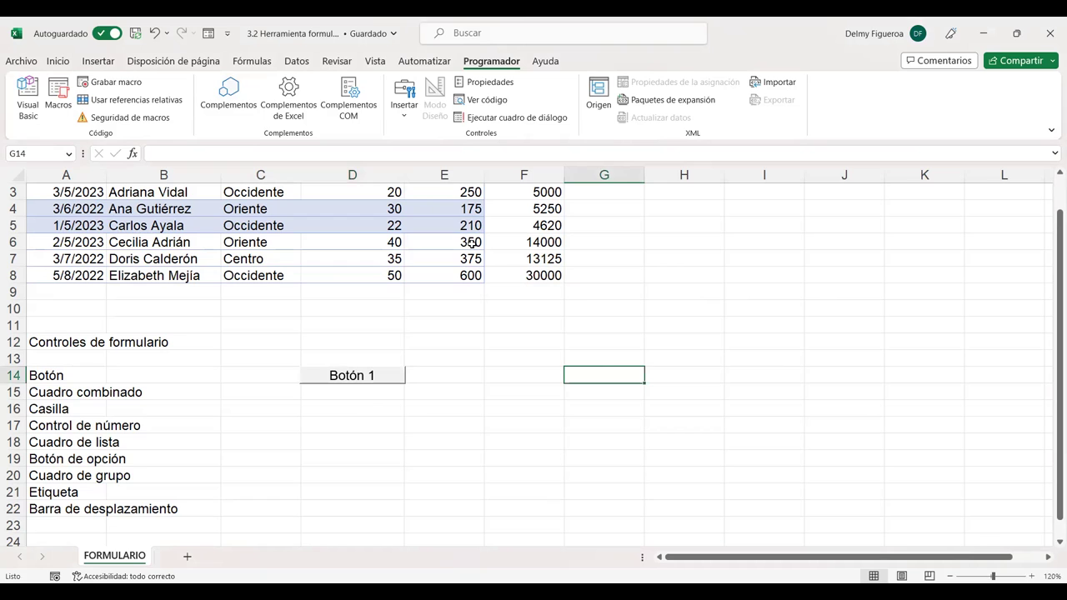
click(471, 244)
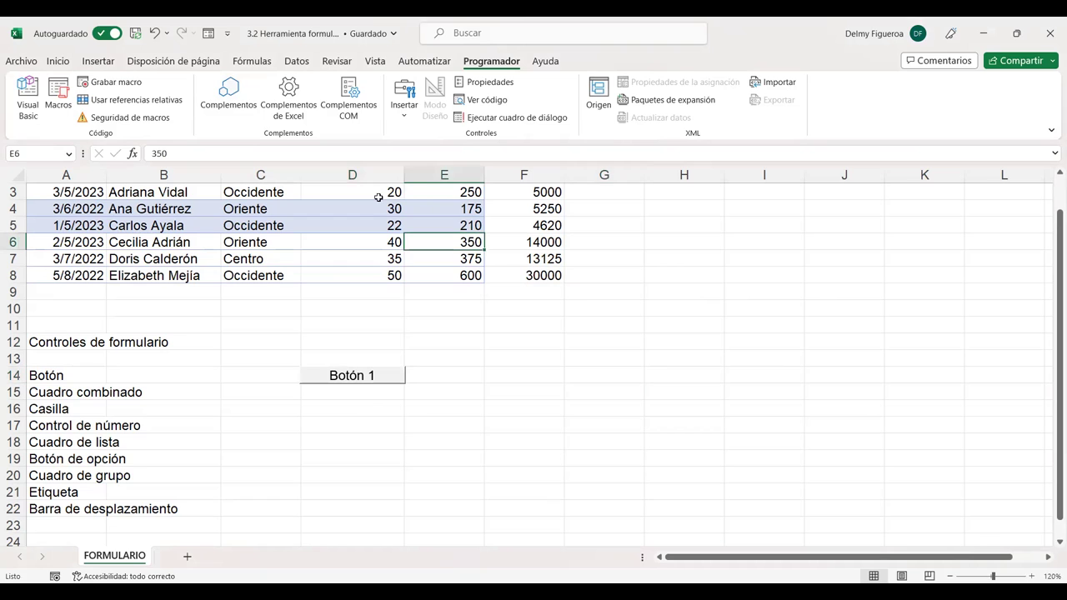
Replace the row-14 button's 'Botón 1' label with 'Nuevo'.
click(209, 34)
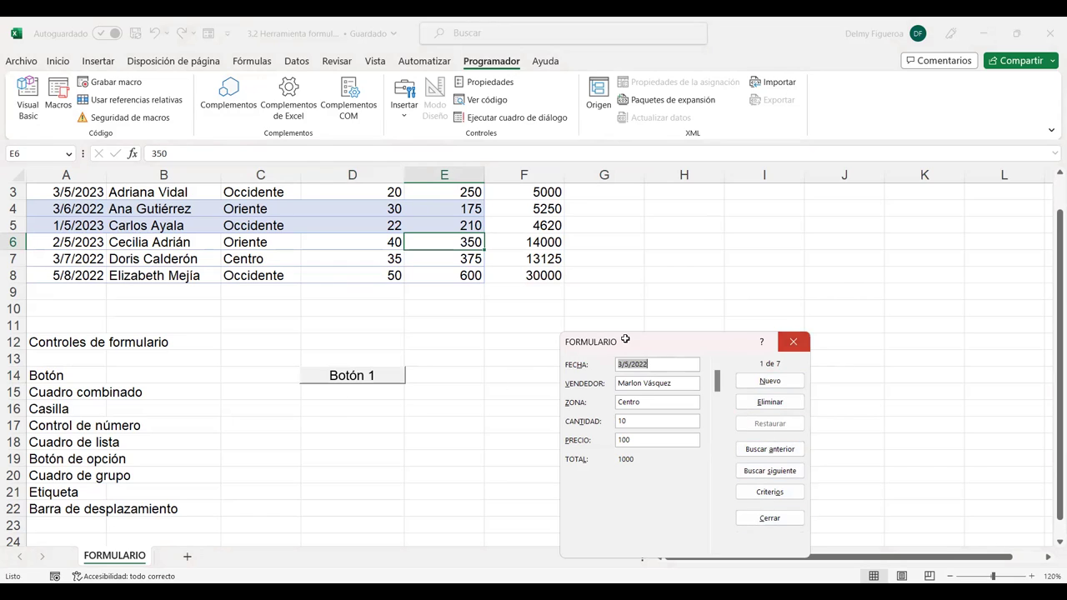
key(Escape)
ctrl+click(354, 375)
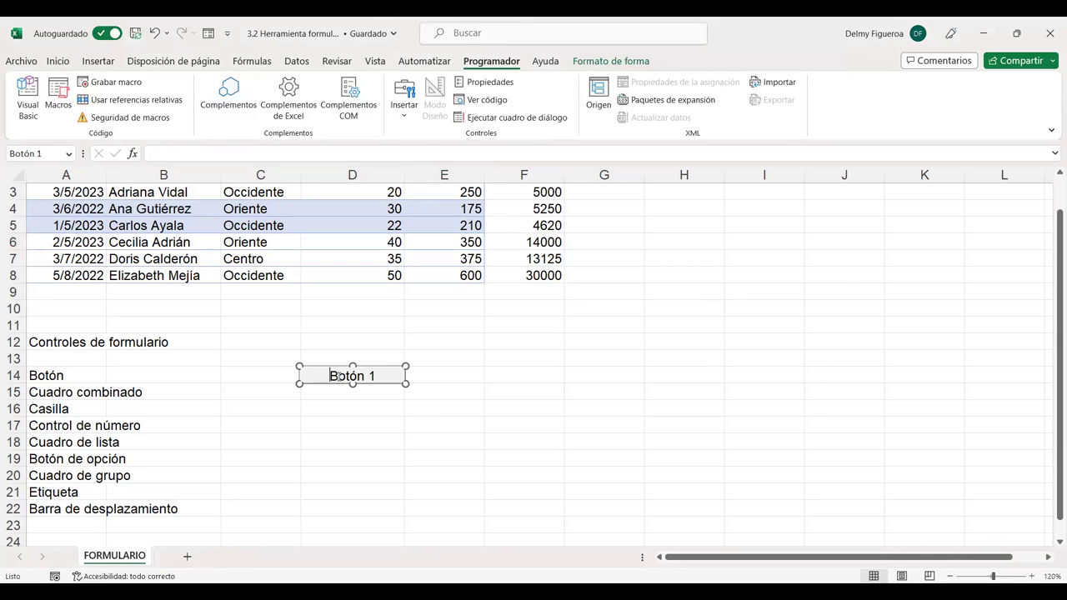
key(Delete)
key(Delete)
key(Delete)
key(Delete)
key(BackSpace)
text(Nuevo)
key(Escape)
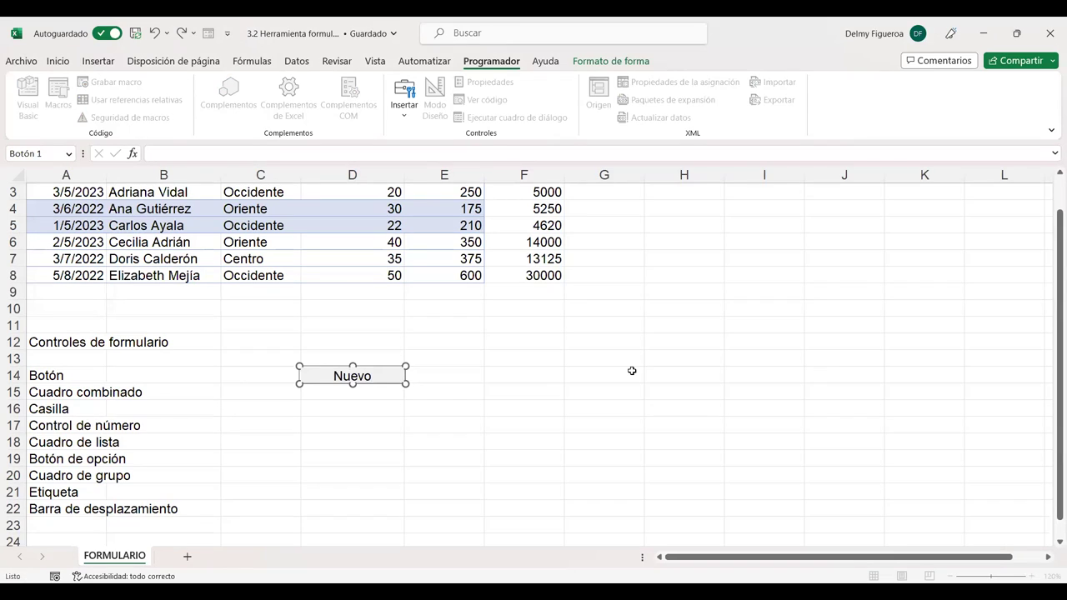
click(632, 370)
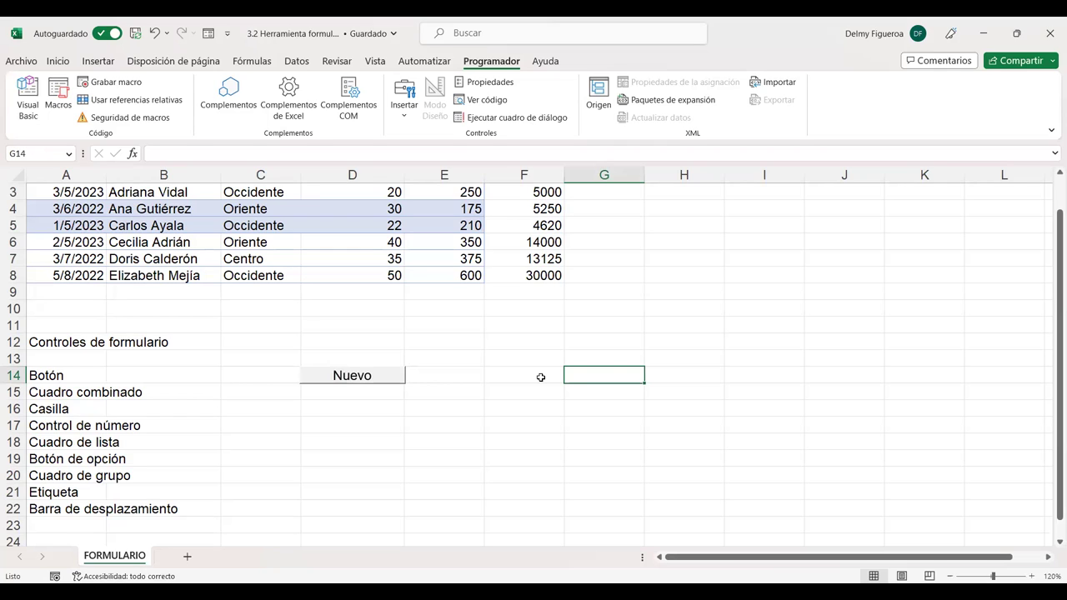
In Formato de control for the Nuevo button, set the font to blue and Negrita.
ctrl+click(389, 376)
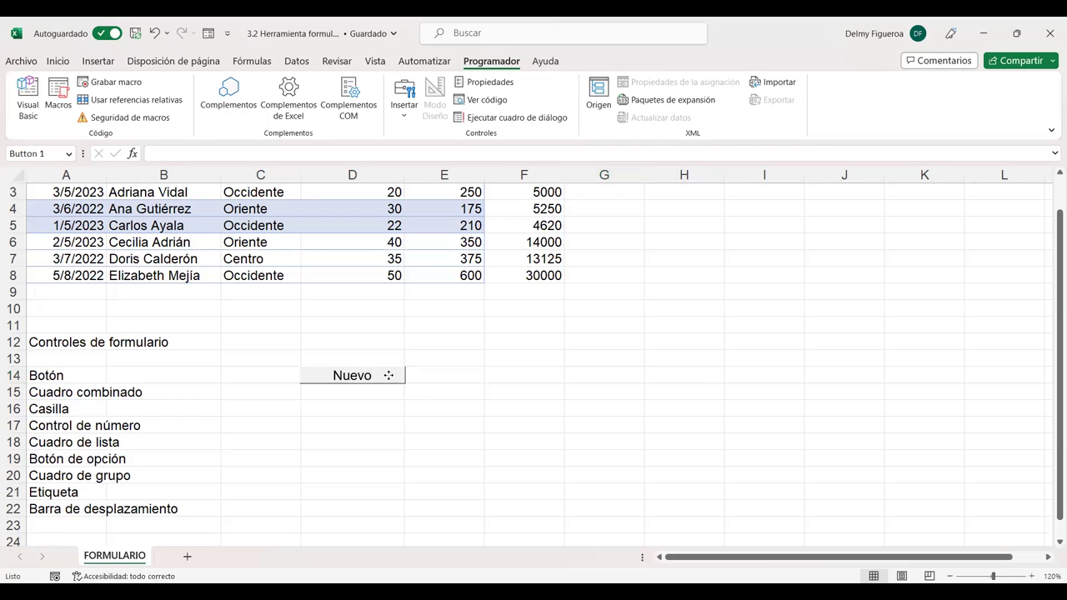
right_click(389, 376)
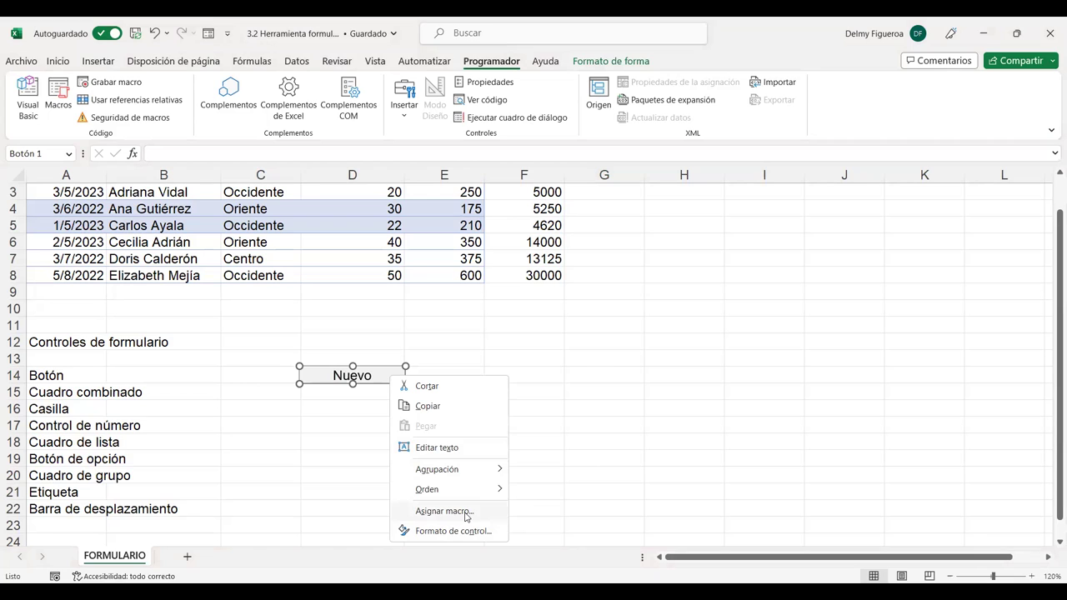
click(468, 450)
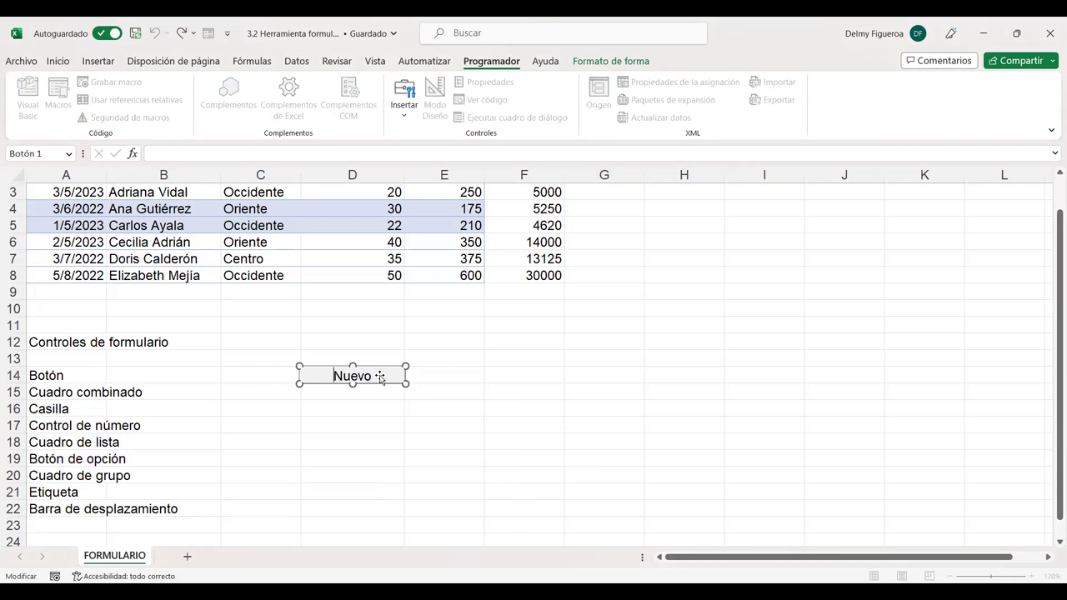
click(485, 377)
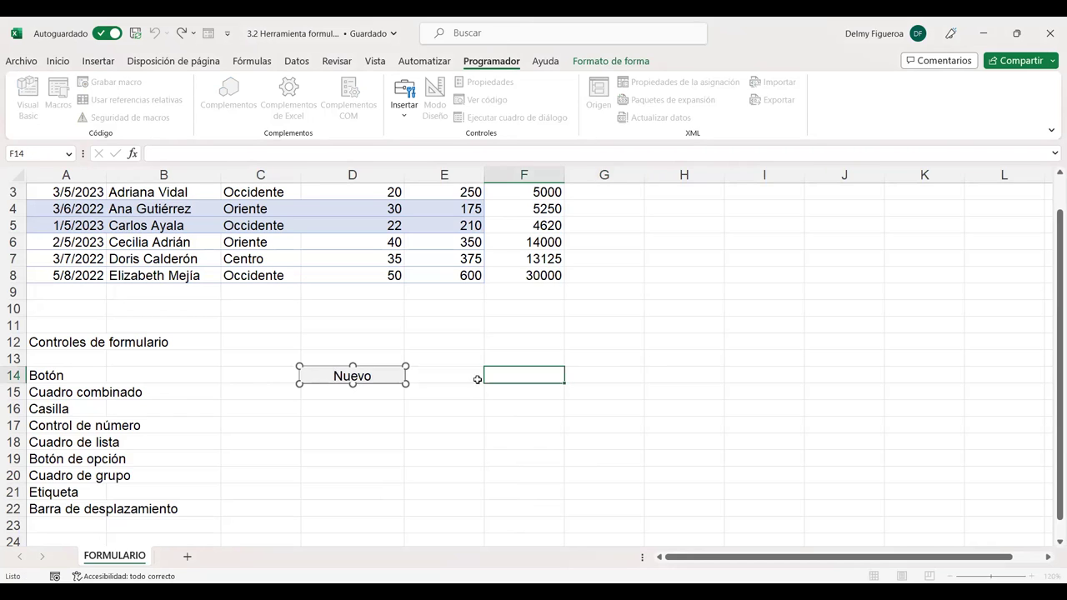
right_click(341, 378)
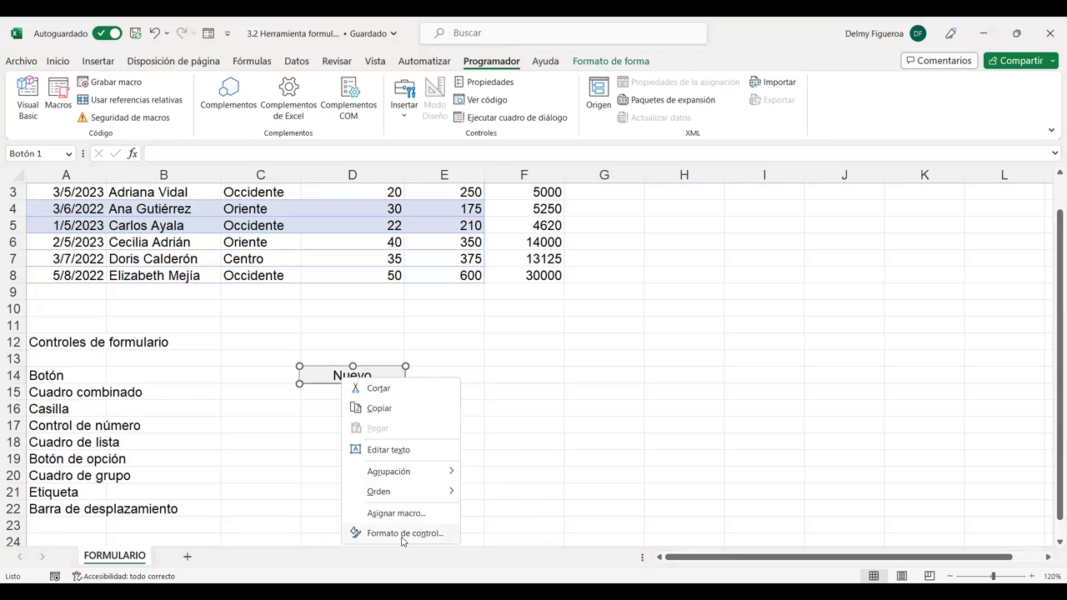
click(403, 534)
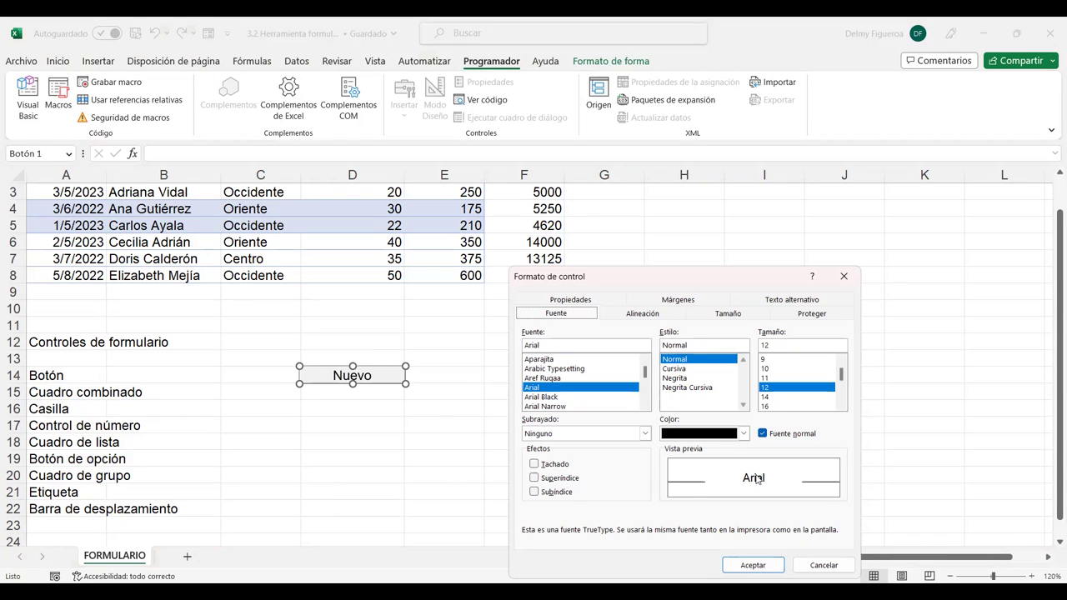
click(745, 435)
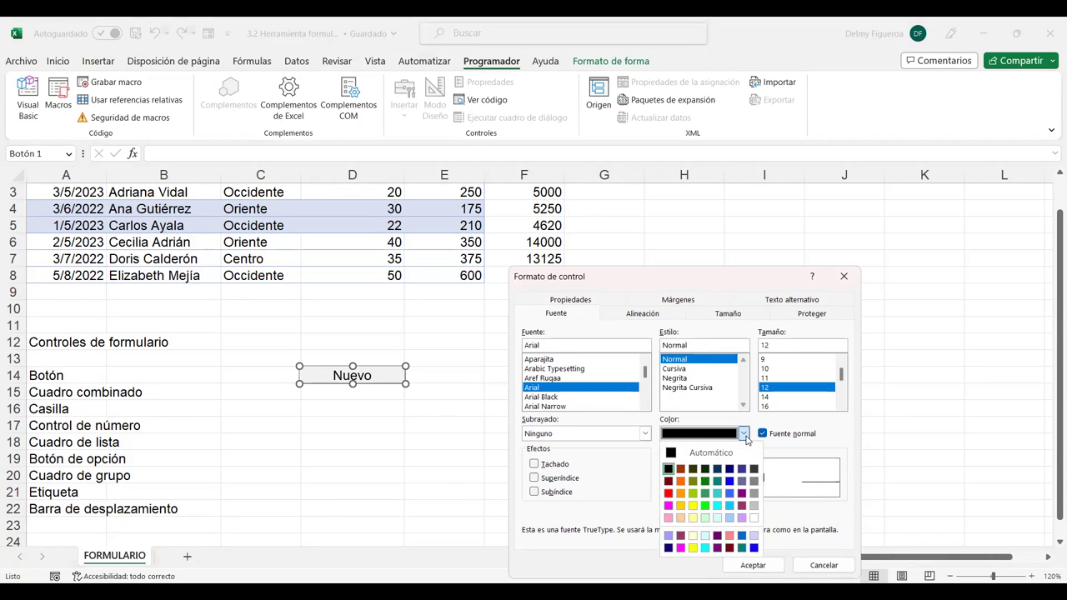
click(754, 548)
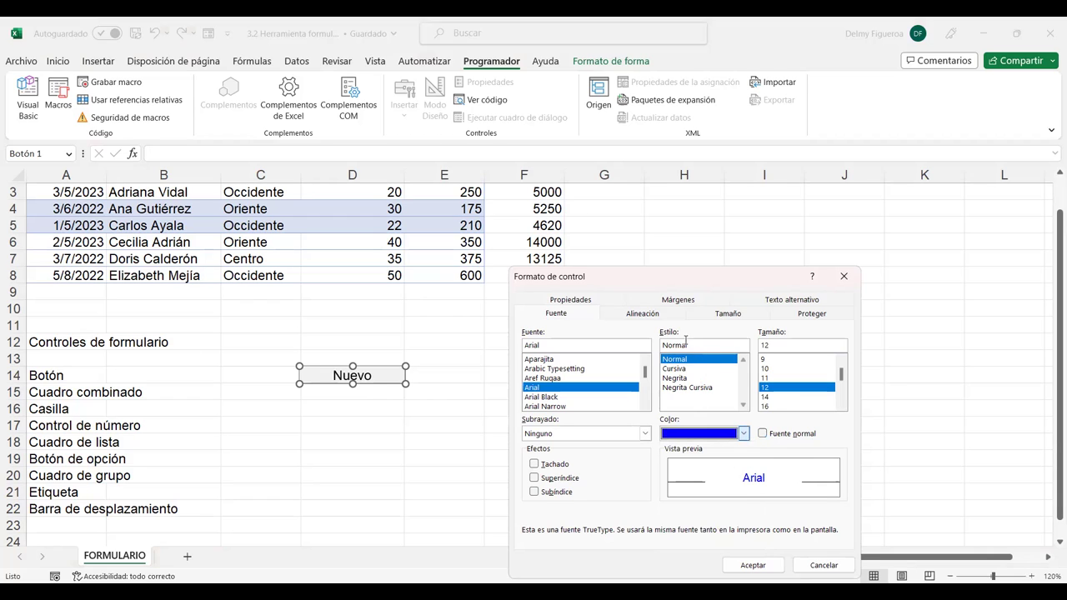
click(678, 380)
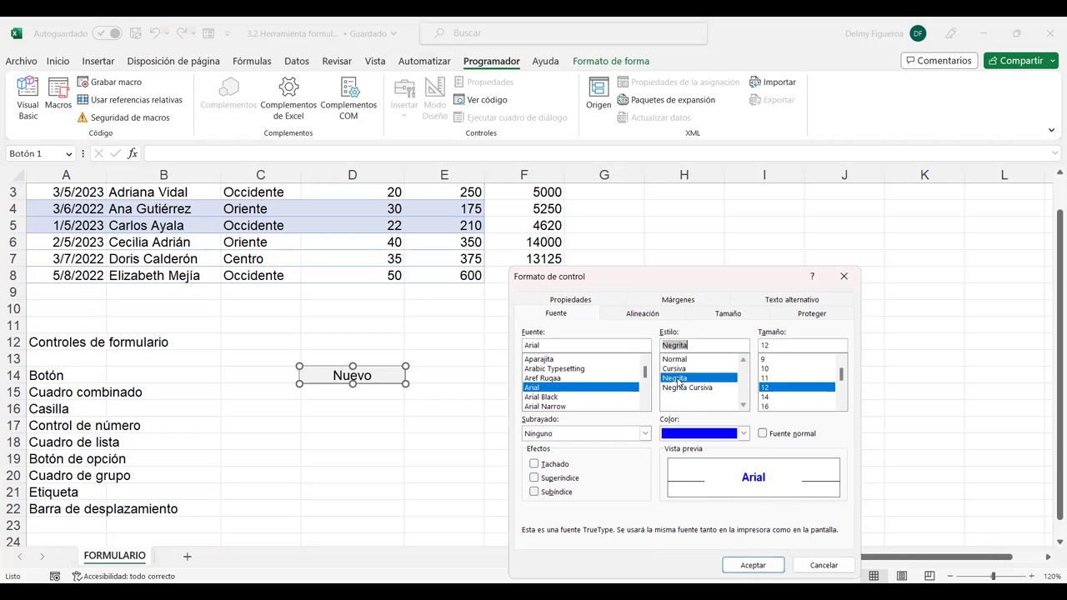
Review the alignment, size, protection, alt text, margin and positioning tabs, then apply.
click(661, 318)
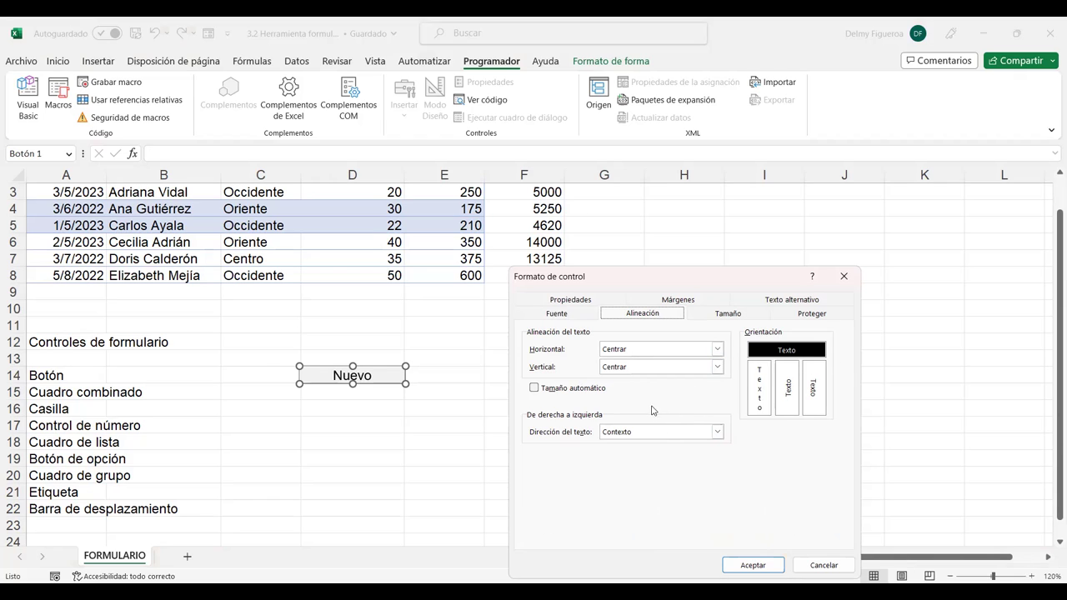
click(732, 315)
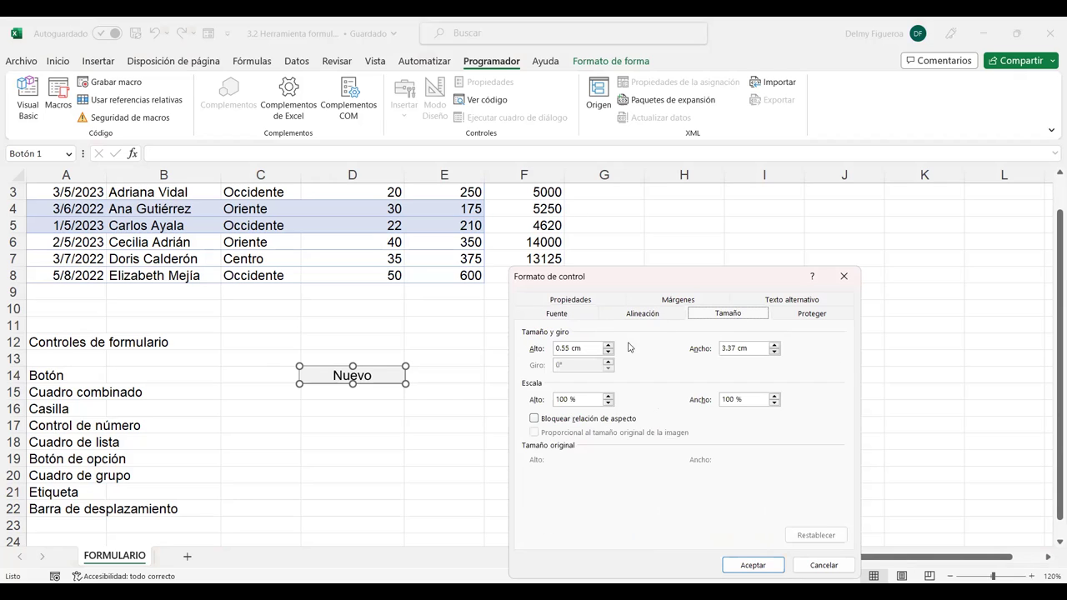
click(821, 316)
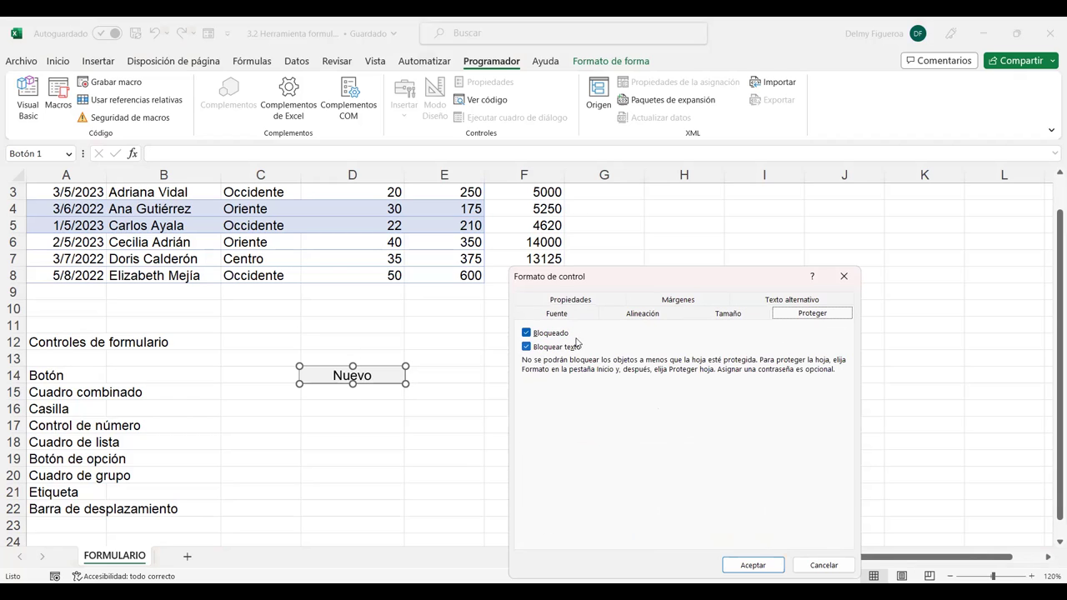
click(819, 299)
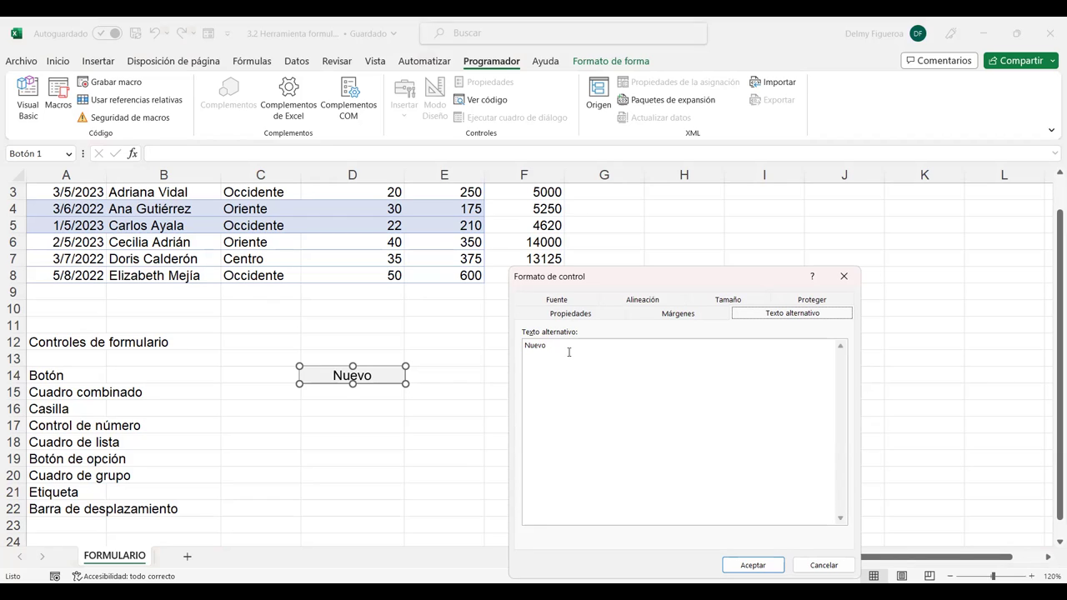
click(698, 317)
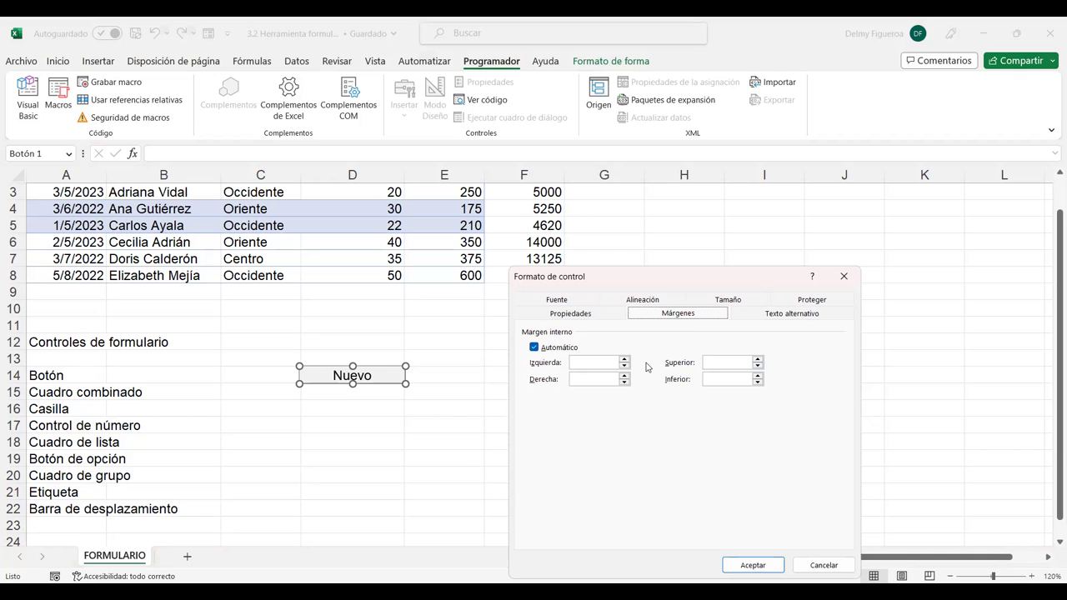
click(577, 317)
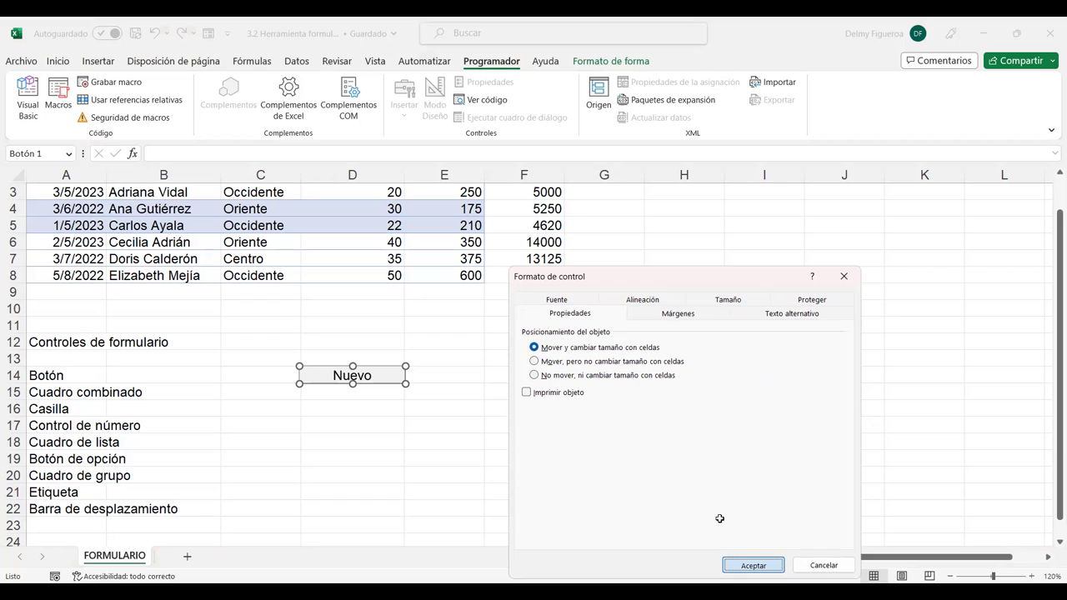
key(Return)
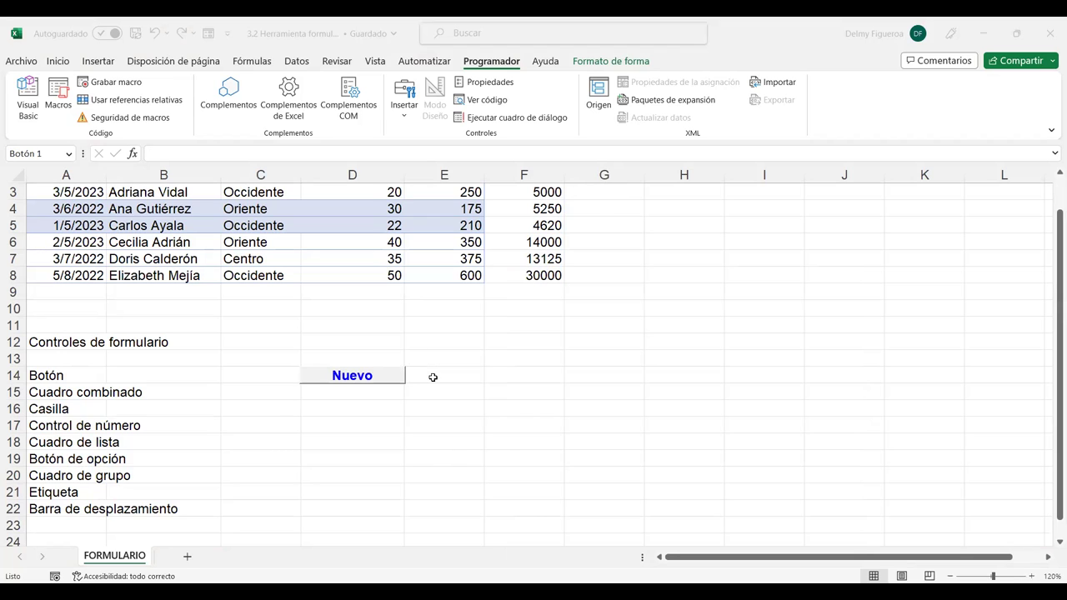
Draw a new form button, Botón 2, in F14 without assigning a macro.
ctrl+click(401, 377)
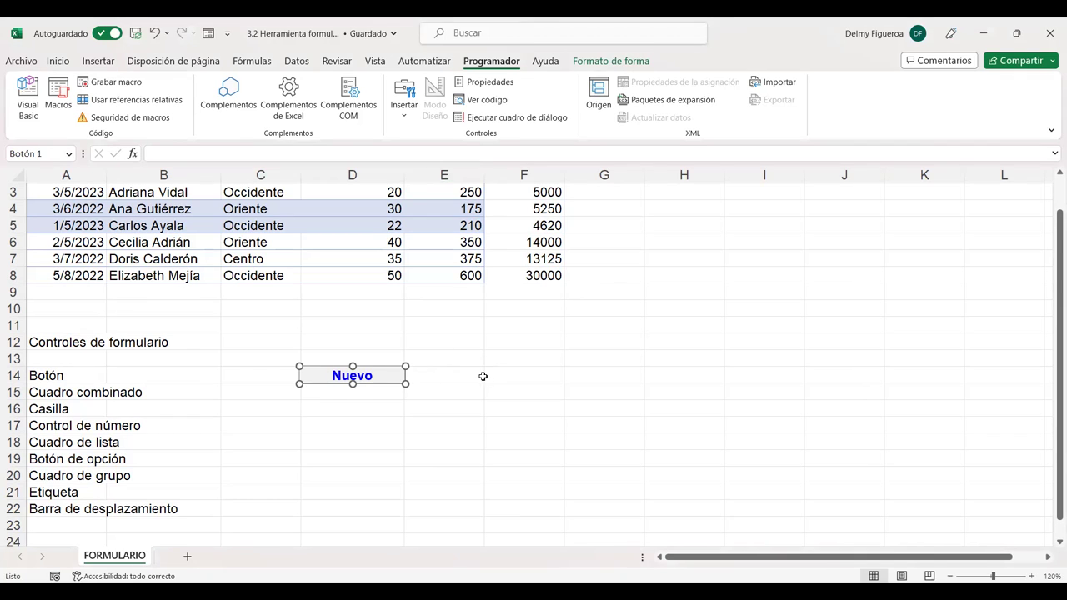
click(406, 119)
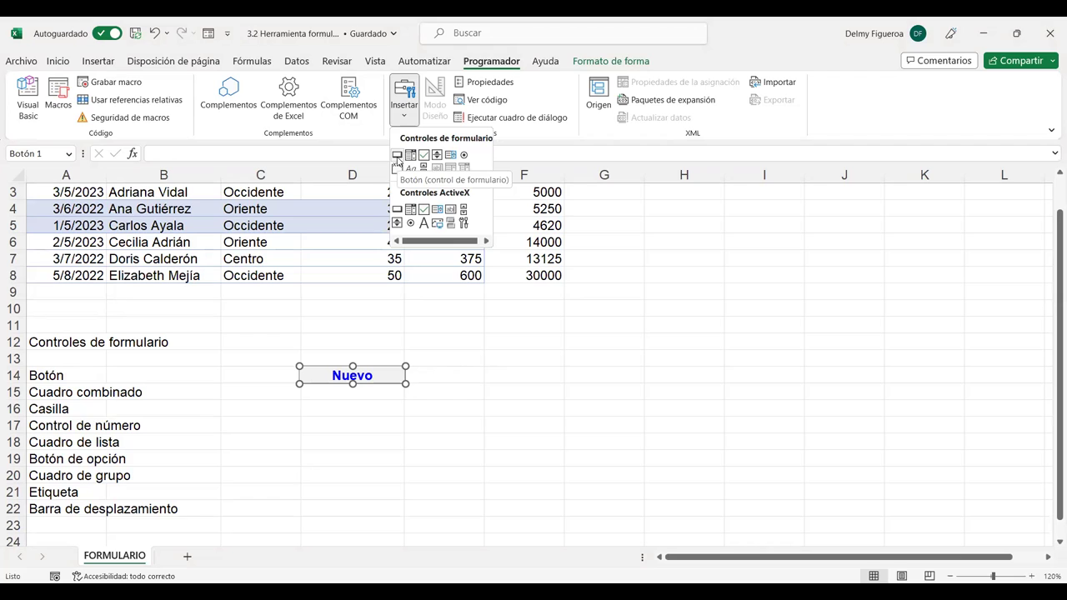
click(397, 158)
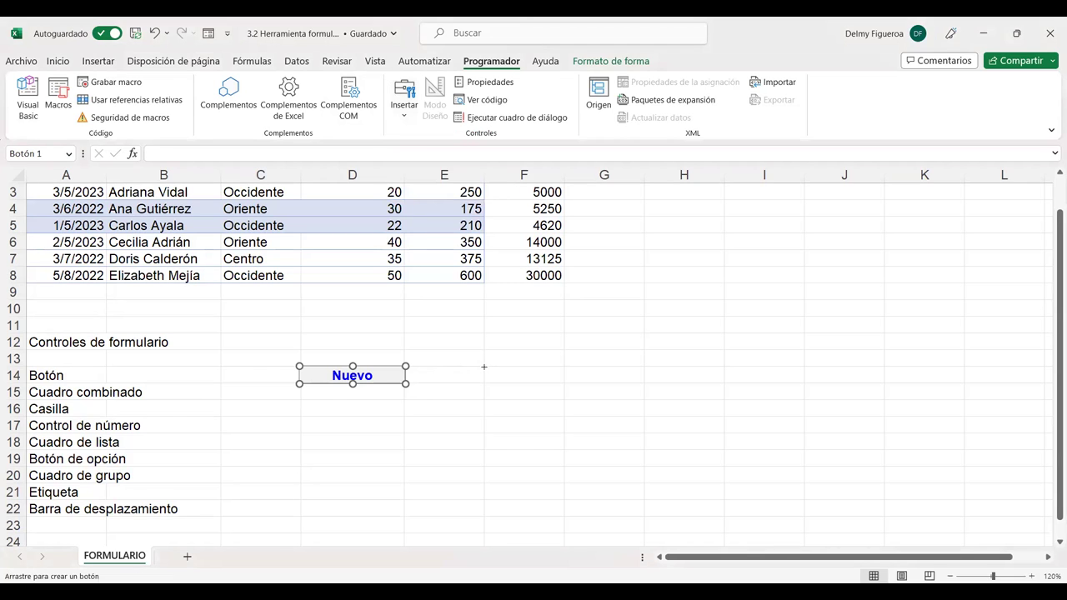
mouse_move(484, 367)
mouse_down()
mouse_move(562, 373)
mouse_move(565, 383)
mouse_up()
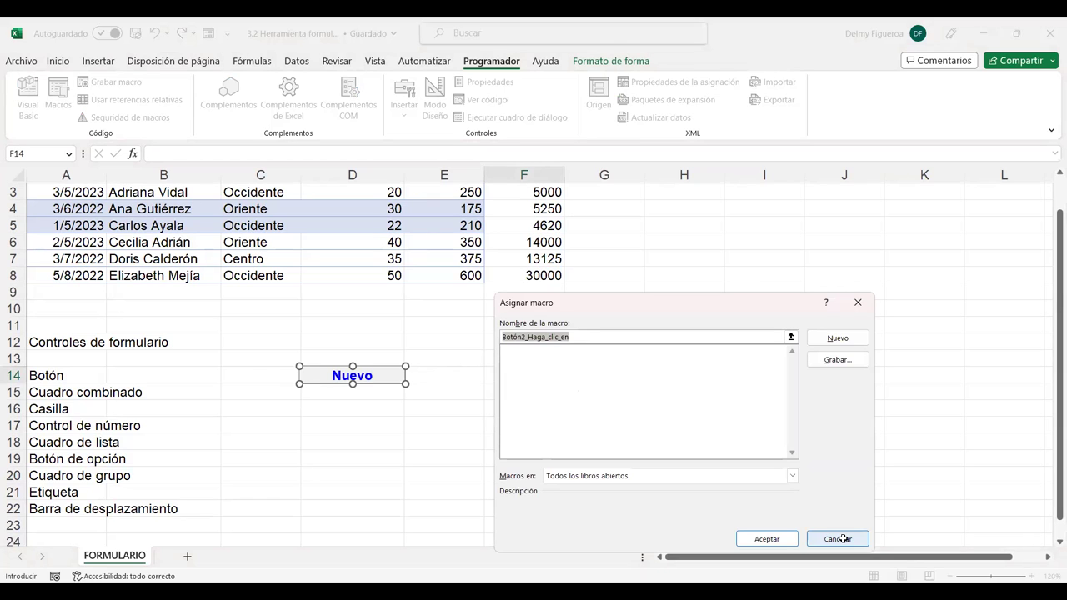
click(838, 538)
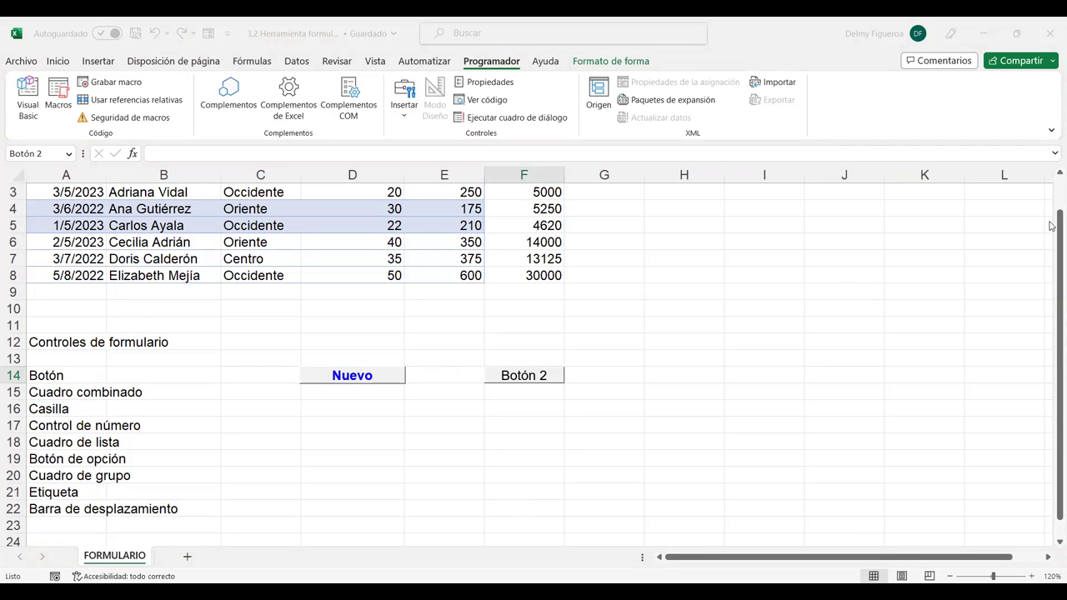
click(662, 360)
double_click(662, 360)
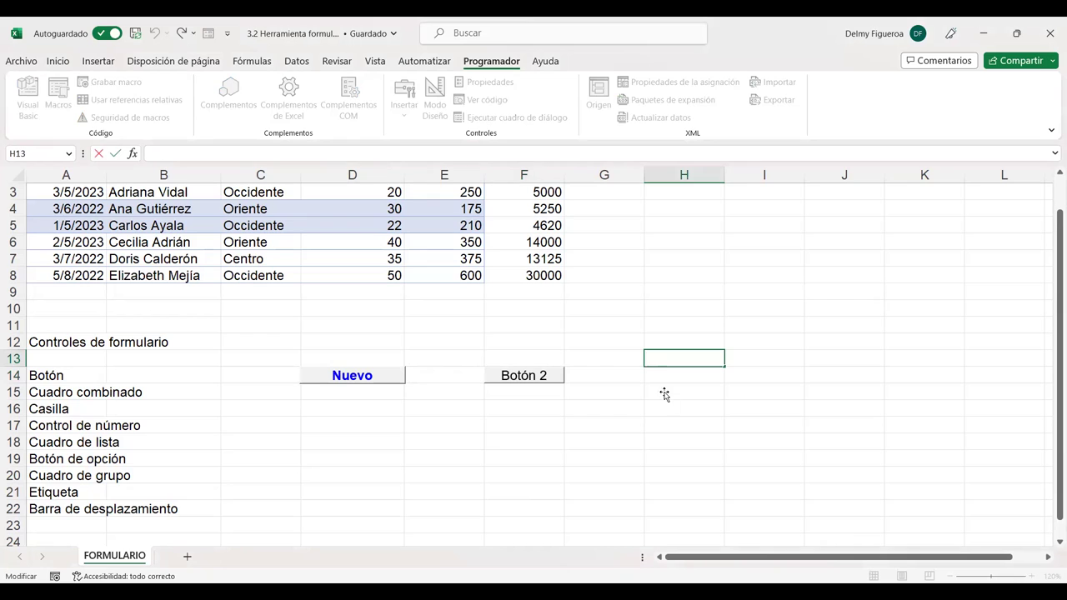
click(621, 425)
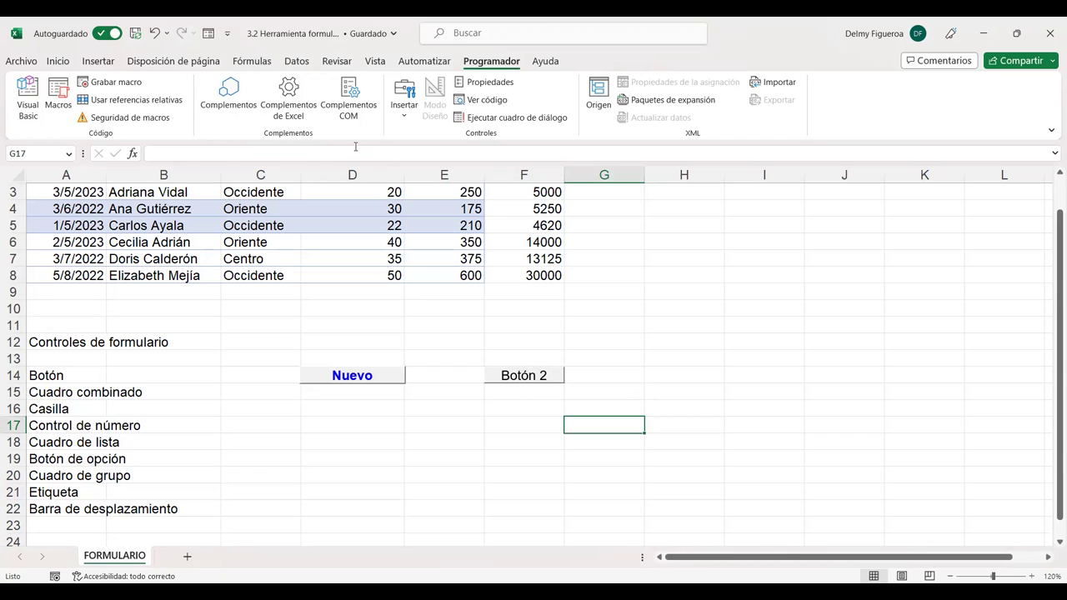
click(209, 36)
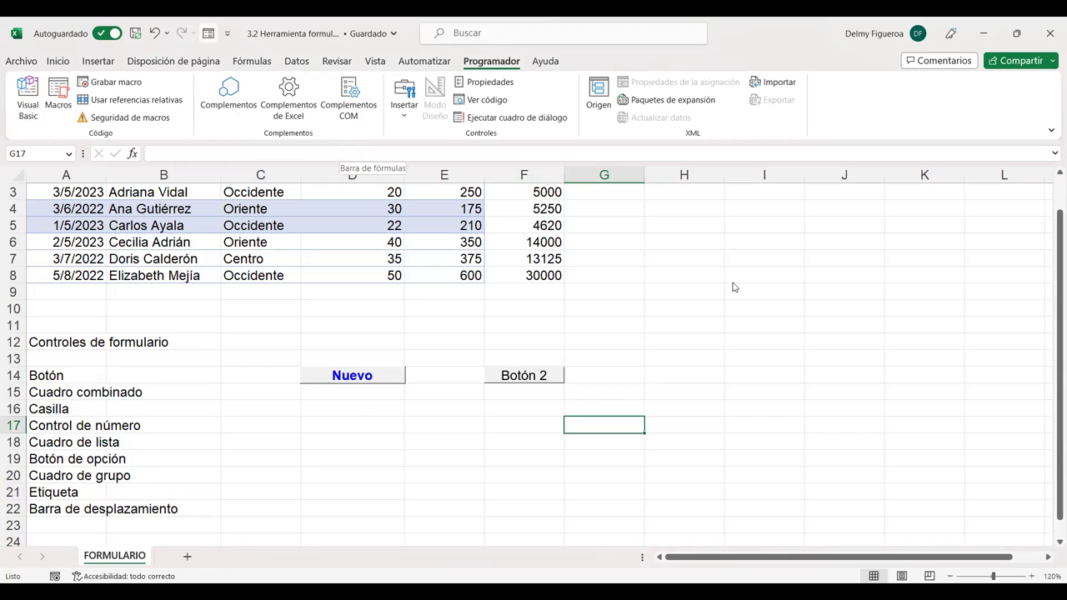
click(726, 292)
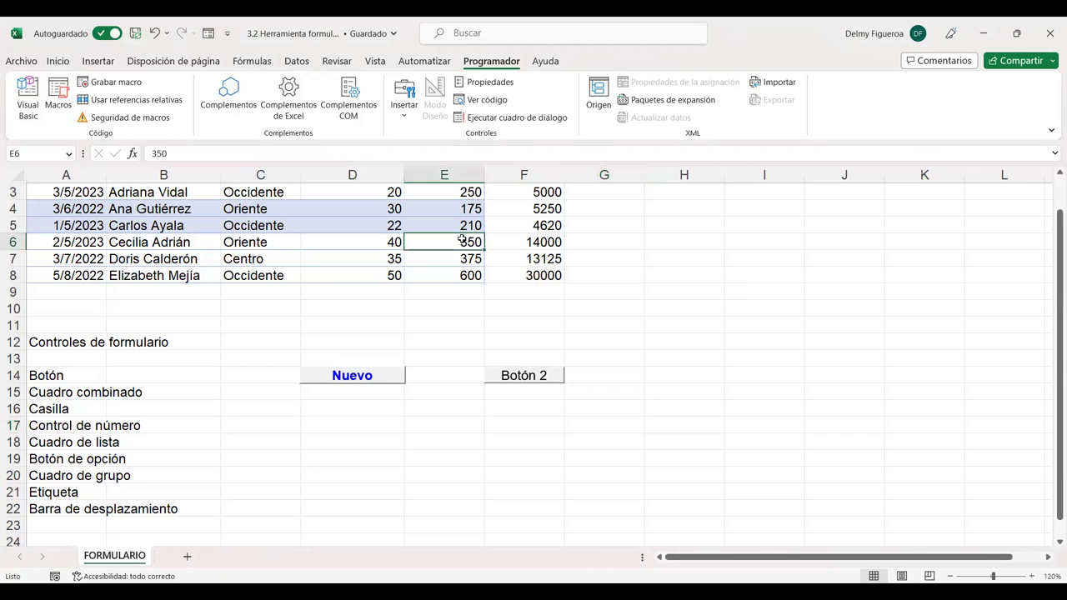
click(208, 37)
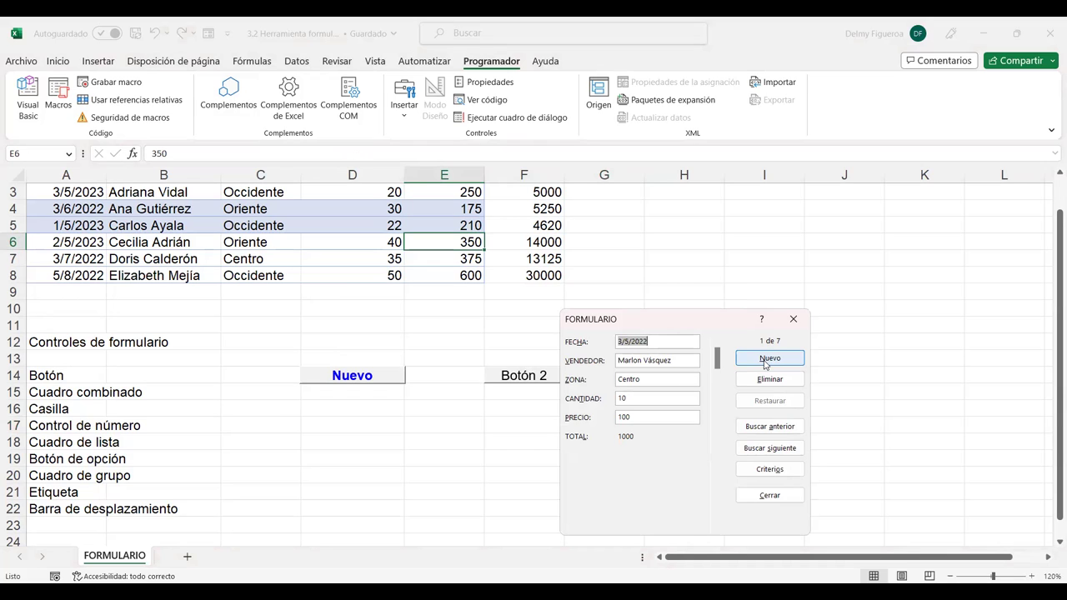
click(766, 361)
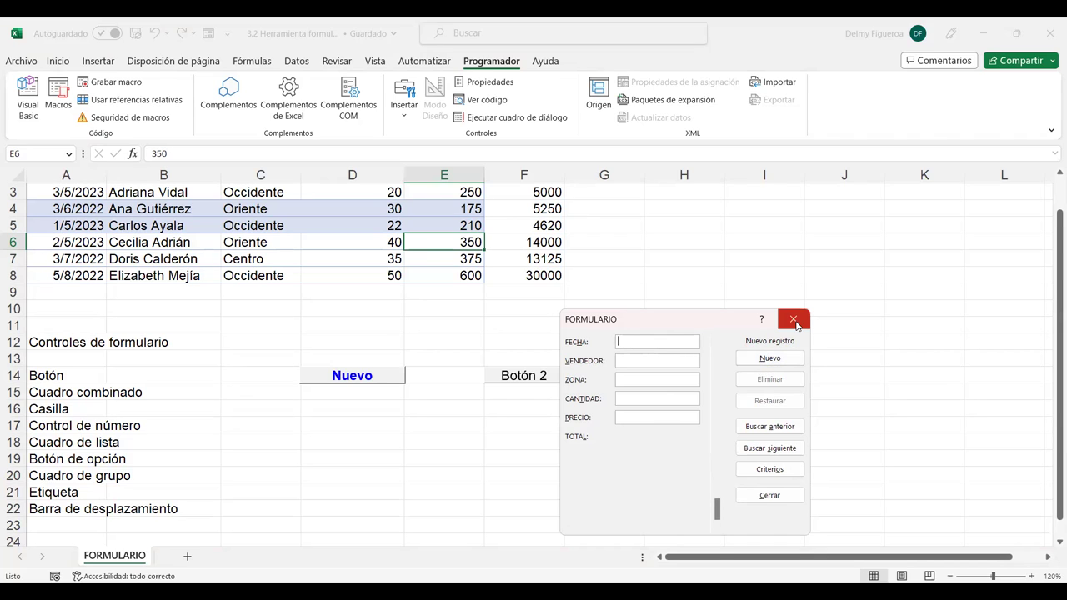
key(Escape)
Replace the second button's 'Botón 2' label with 'Eliminar' via Editar texto.
ctrl+click(532, 377)
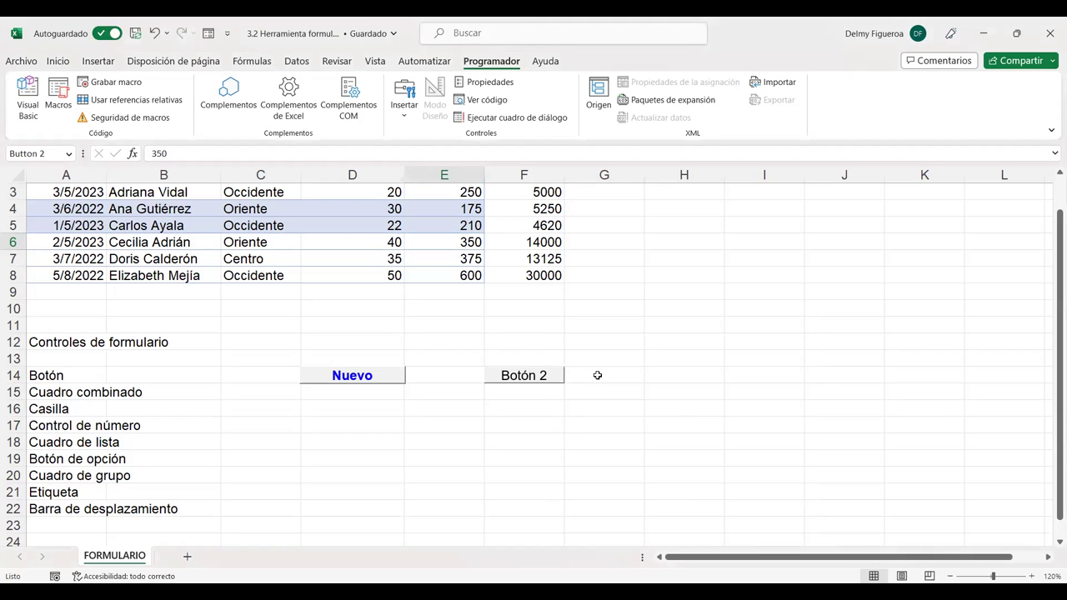
click(543, 375)
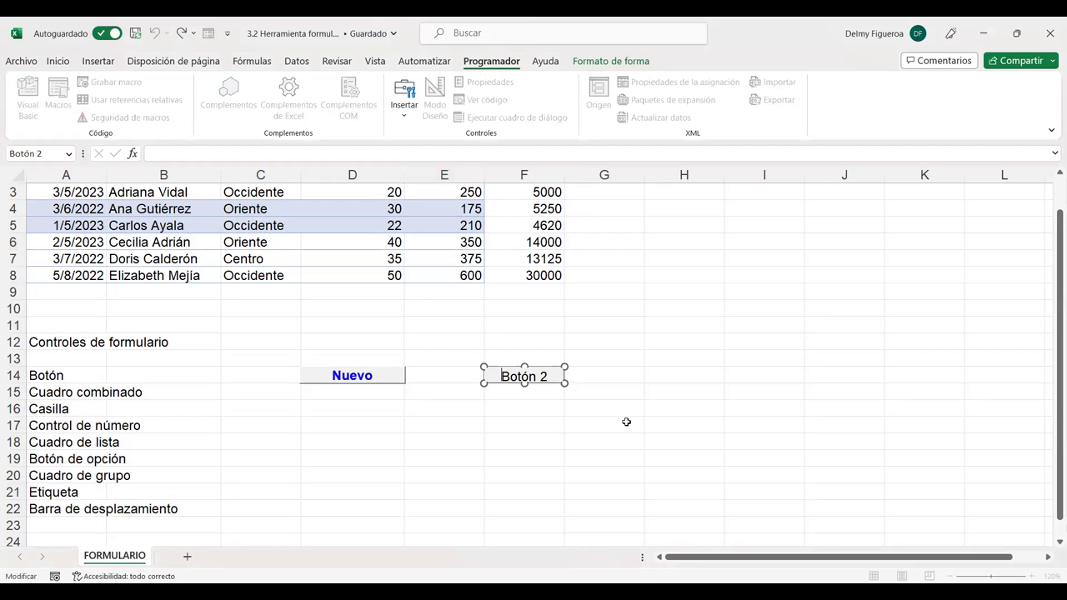
key(Delete)
key(Delete)
key(Delete)
key(Delete)
key(Delete)
key(Delete)
click(389, 226)
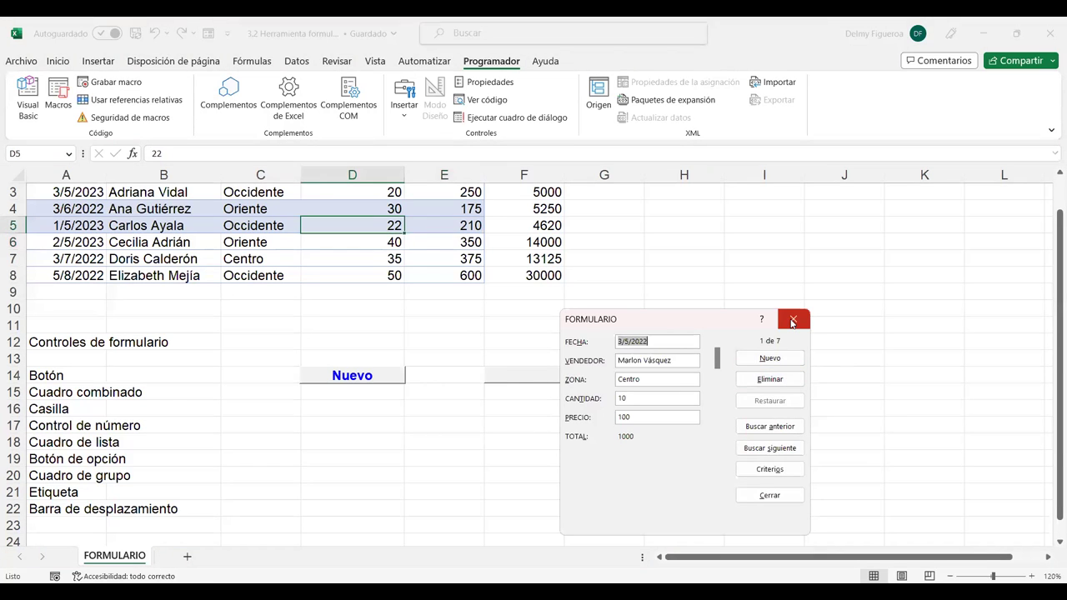
click(792, 320)
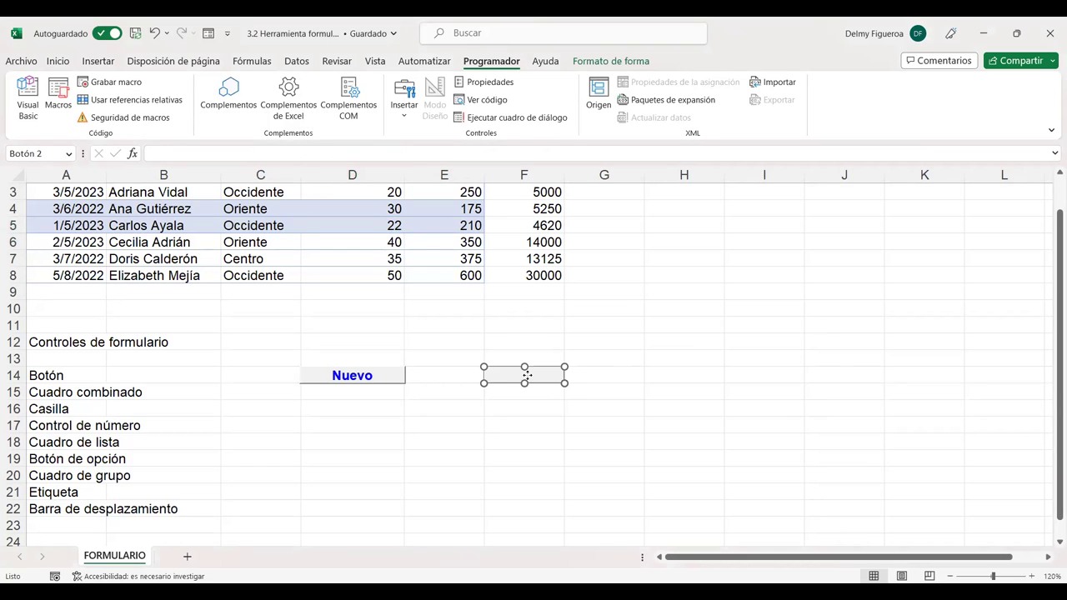
right_click(526, 376)
click(577, 449)
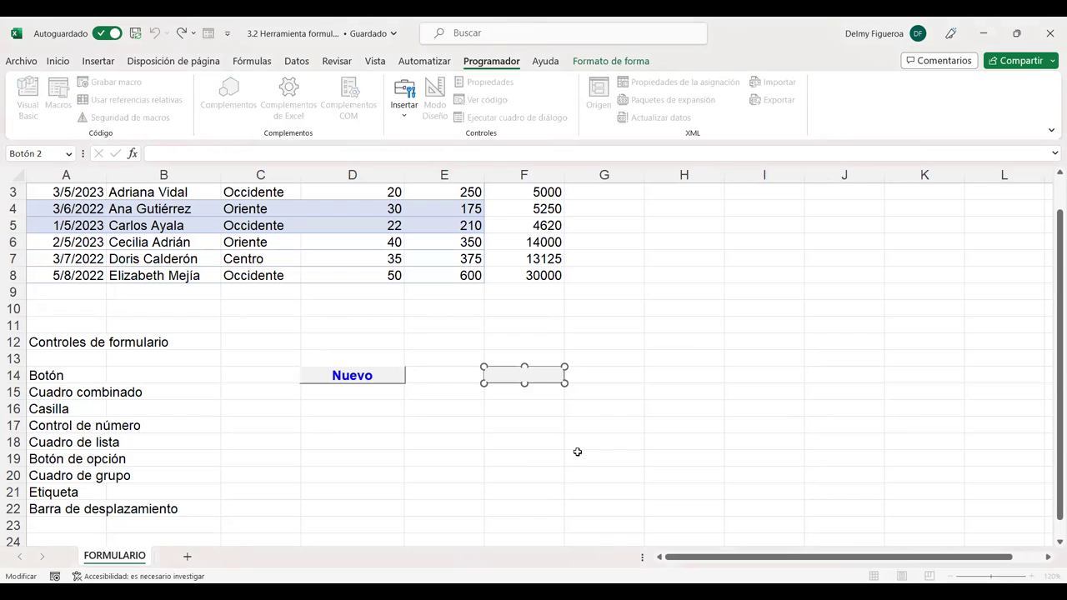
text(Eliminar)
click(577, 452)
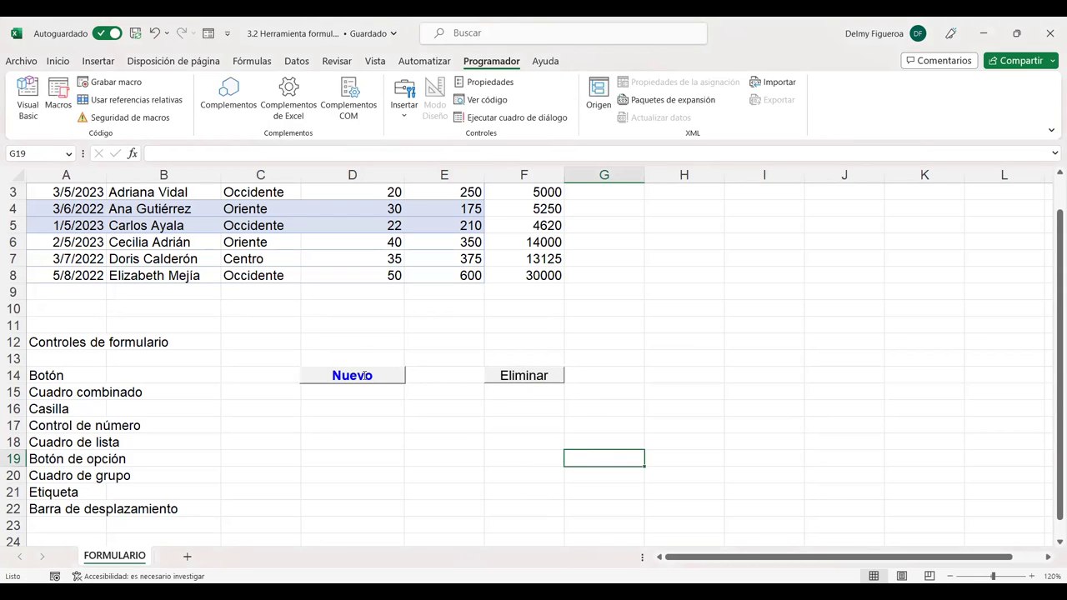
Set the Eliminar button's font to blue Negrita in Formato de control.
right_click(559, 369)
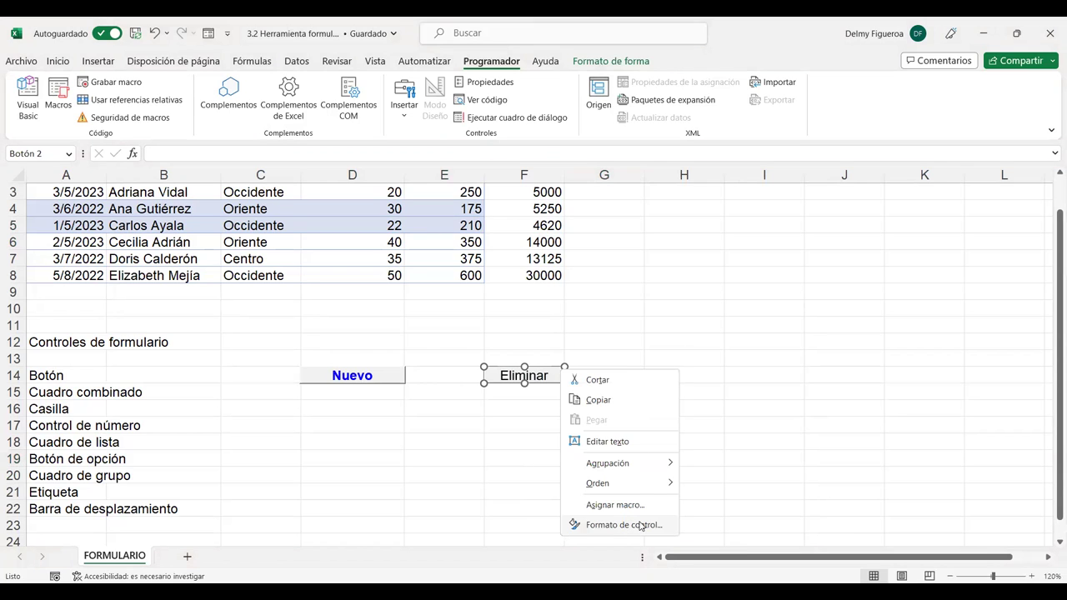
key(o)
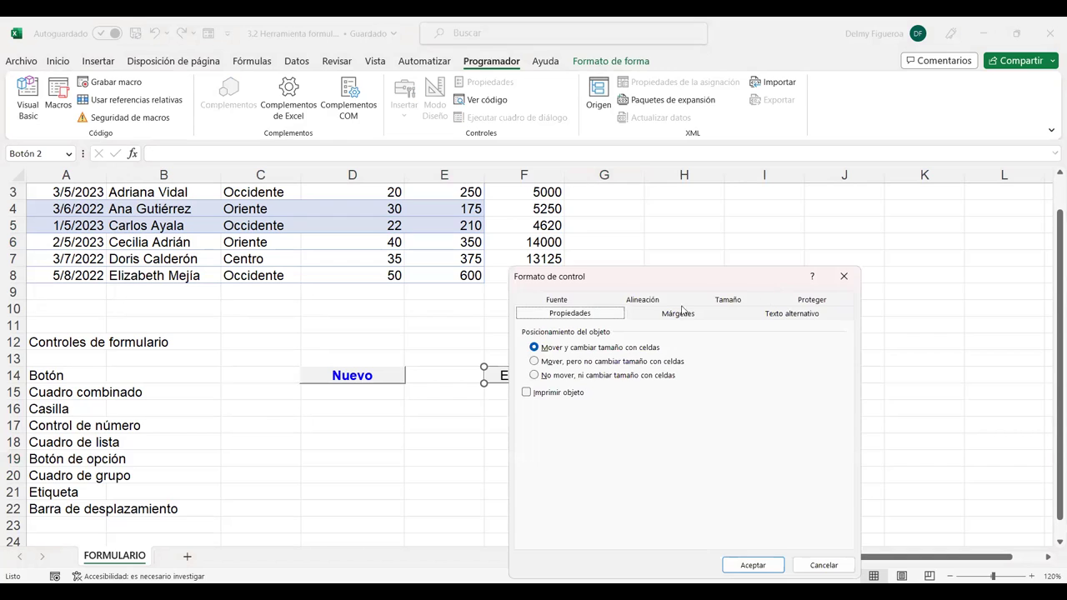
click(586, 303)
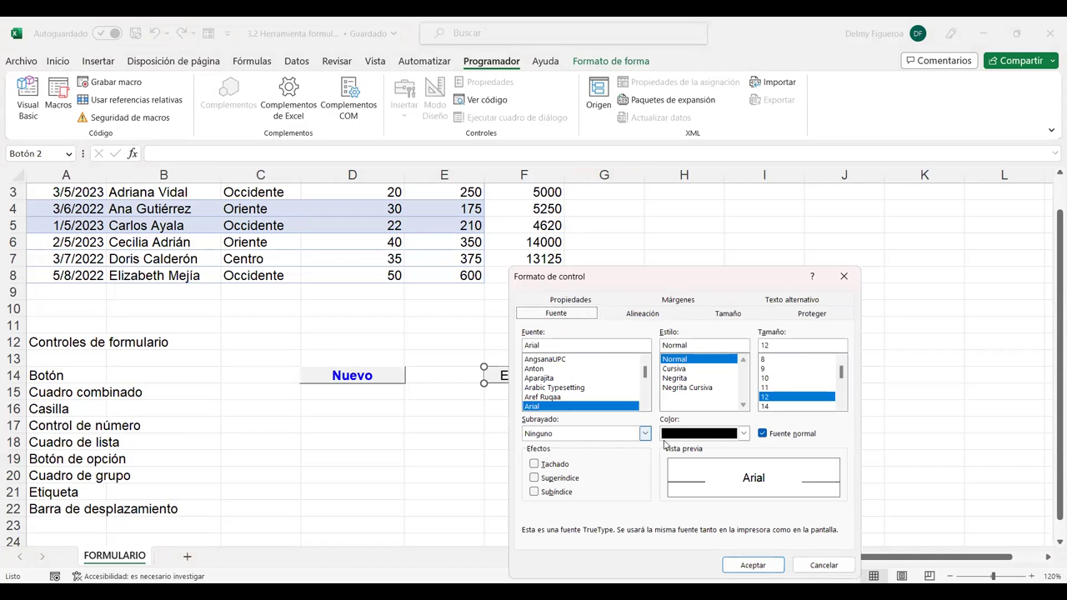
click(743, 433)
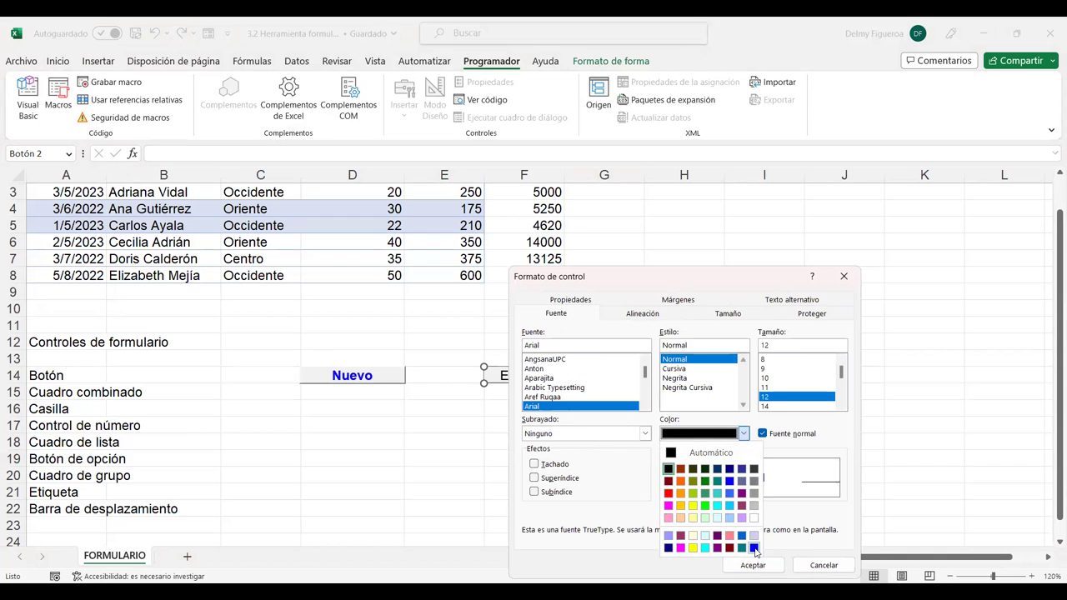
click(687, 383)
click(686, 378)
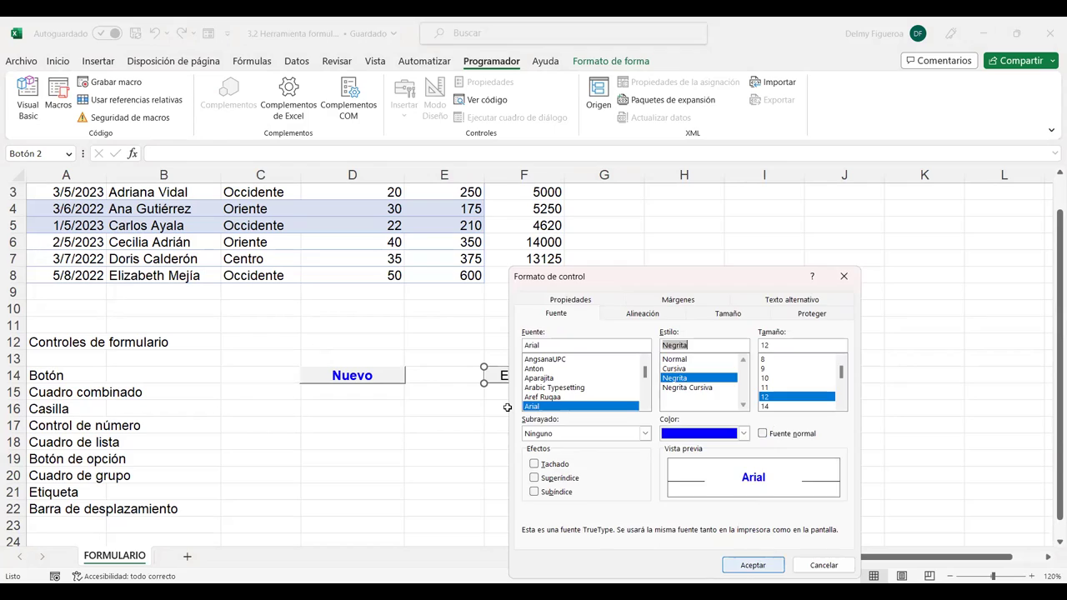
click(753, 565)
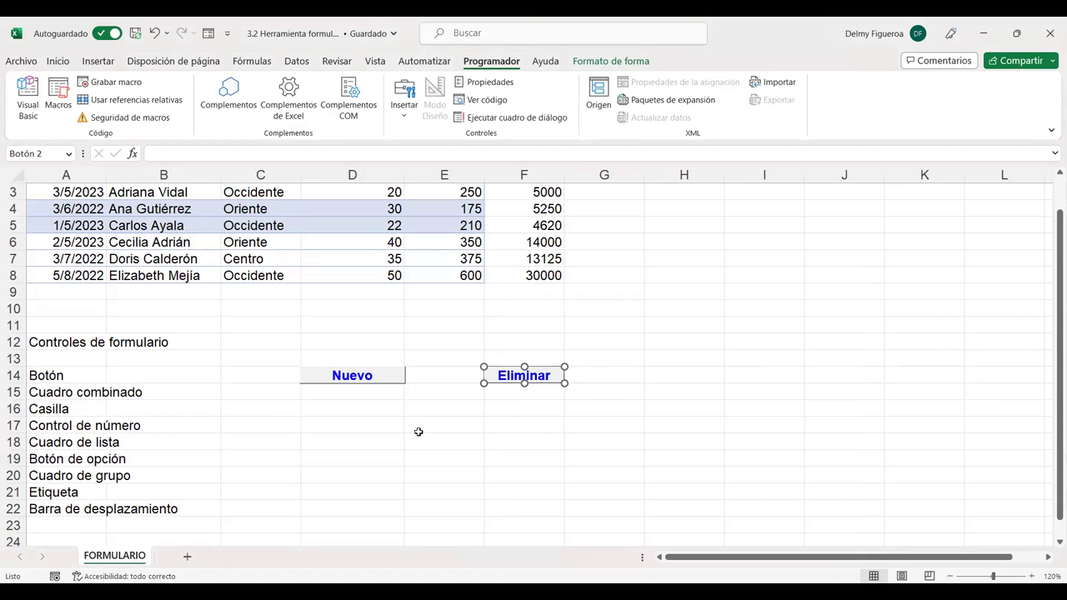
click(629, 393)
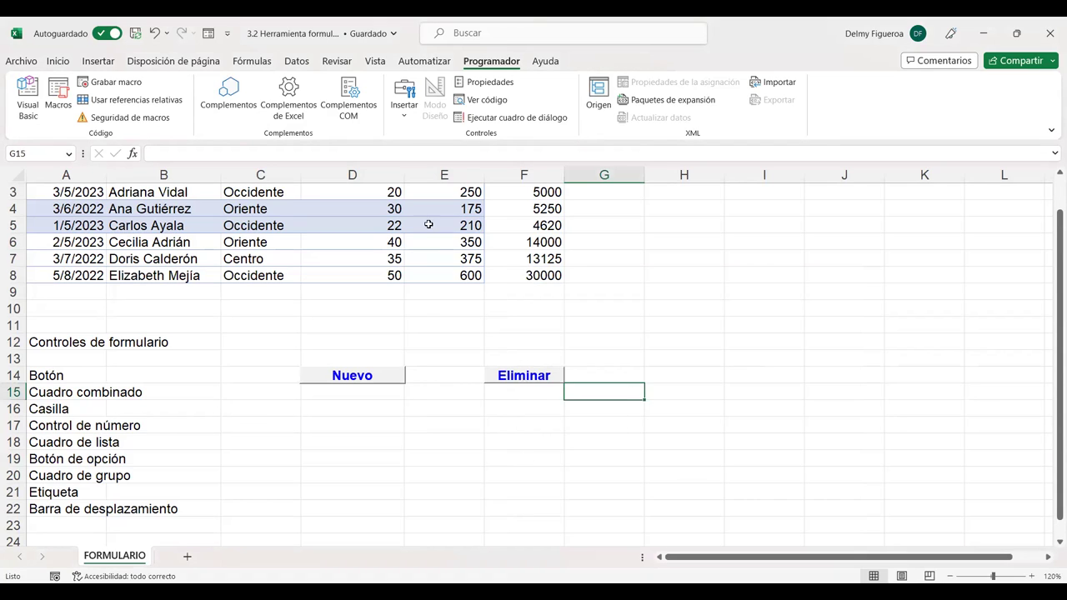
Draw a Cuadro combinado form control around cell H15.
ctrl+click(395, 377)
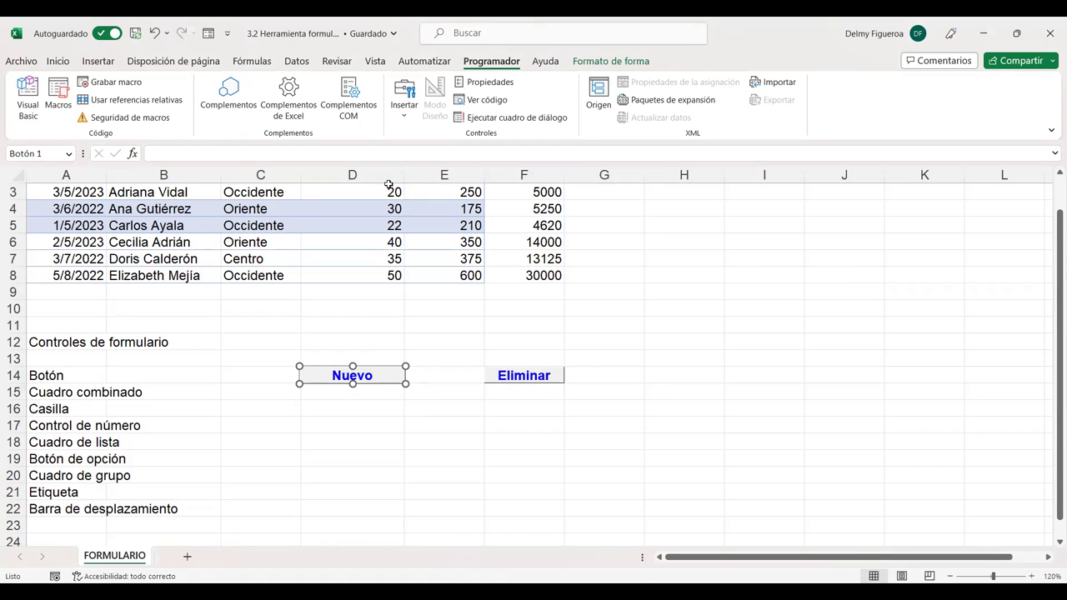
click(446, 398)
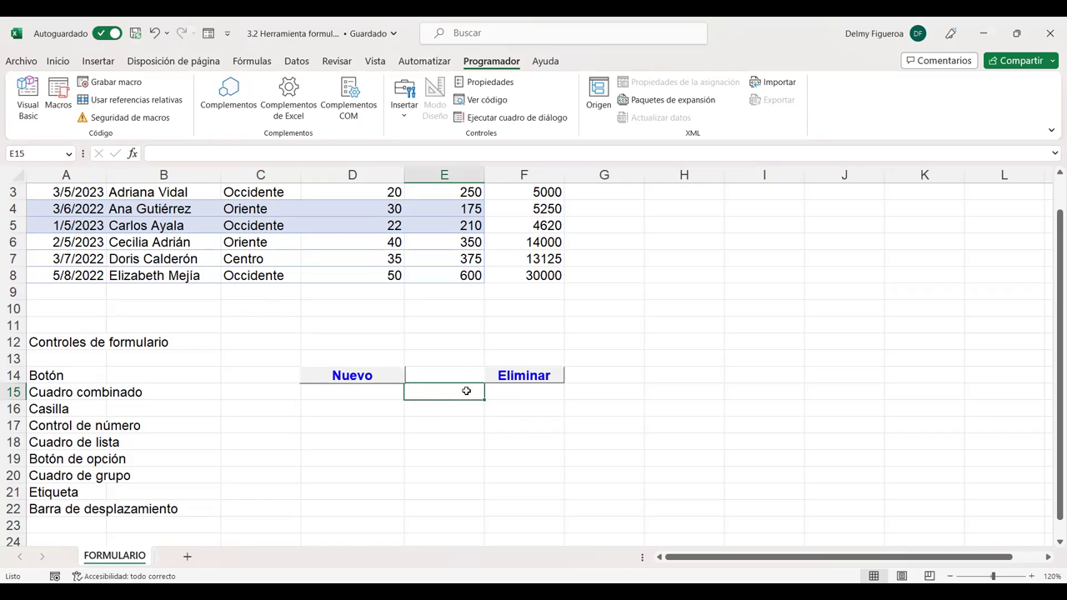
click(403, 119)
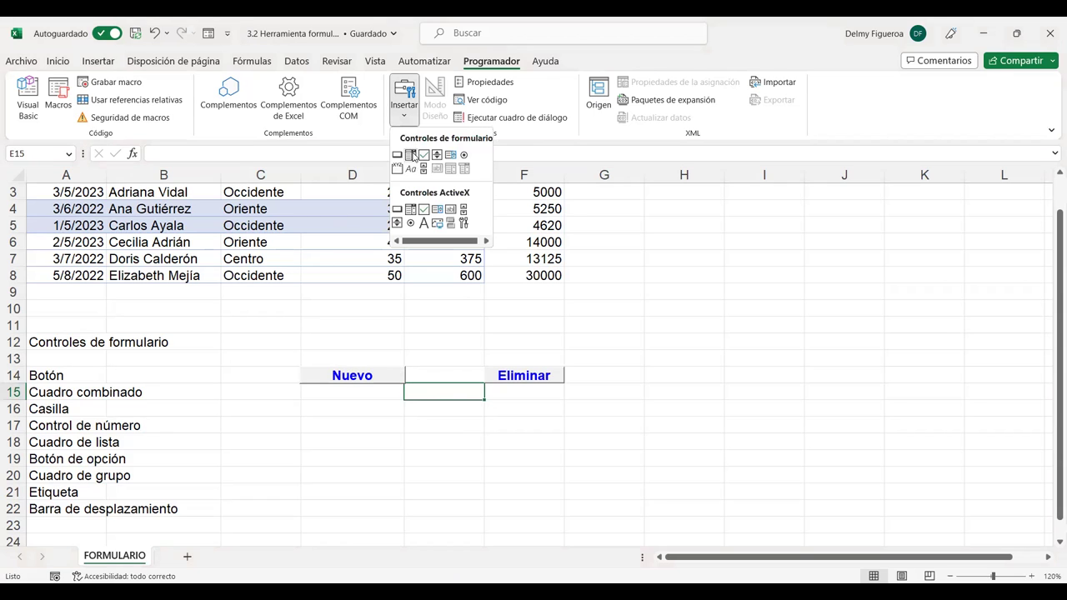
click(411, 155)
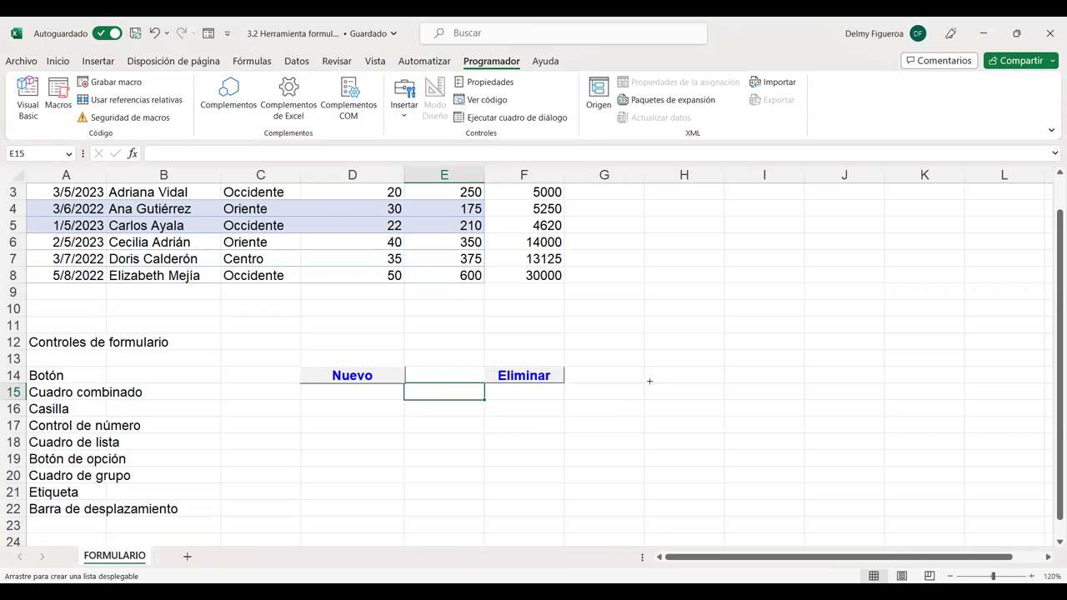
drag(646, 382, 722, 388)
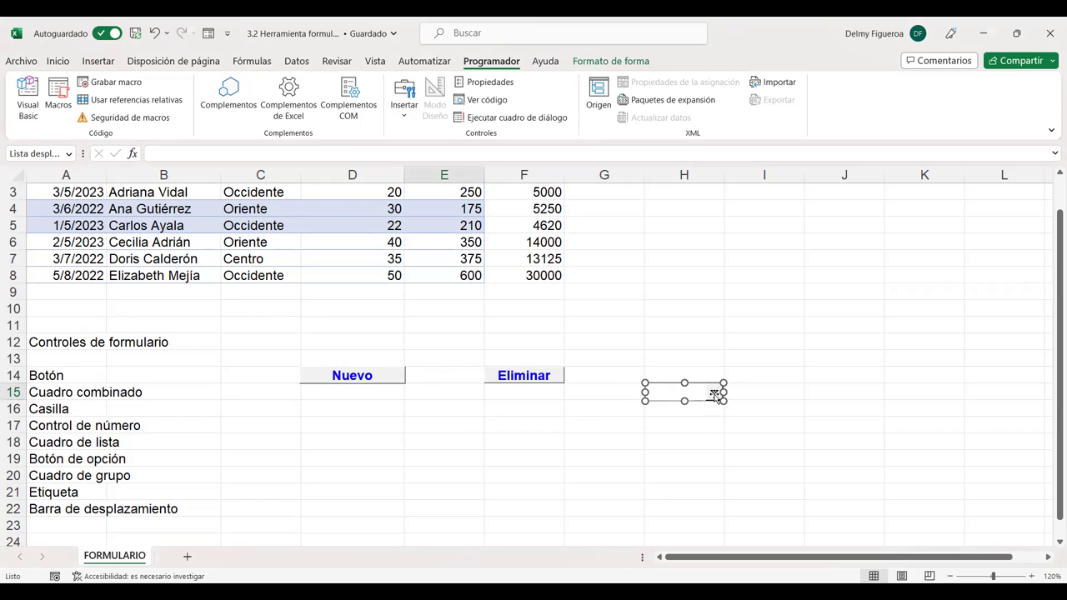
Give the combo box input range $A$14:$A$22, cell link $G$15, and 3D shading.
right_click(715, 393)
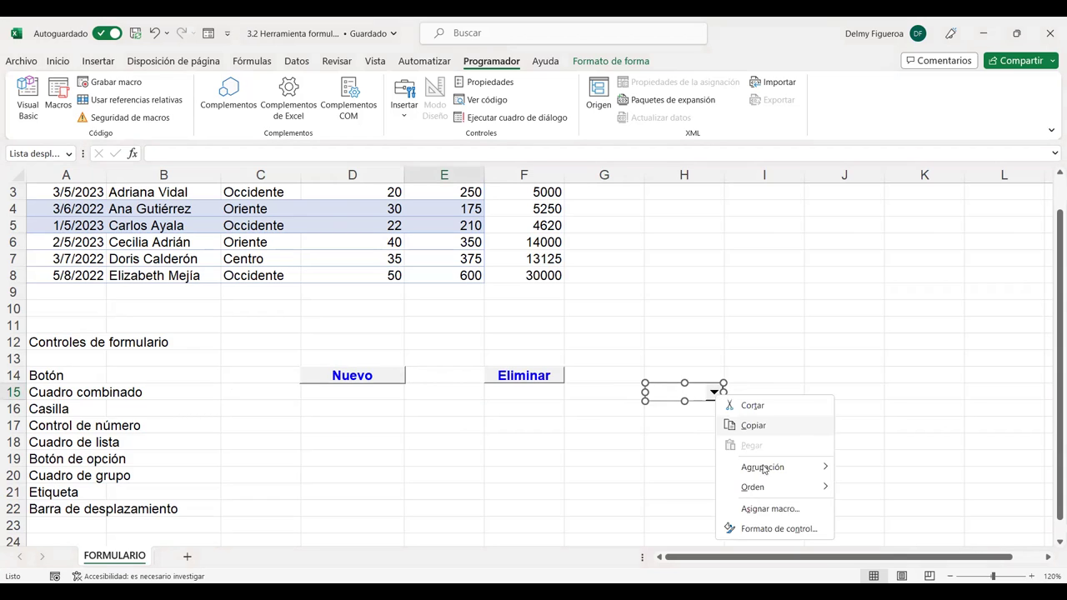
click(797, 530)
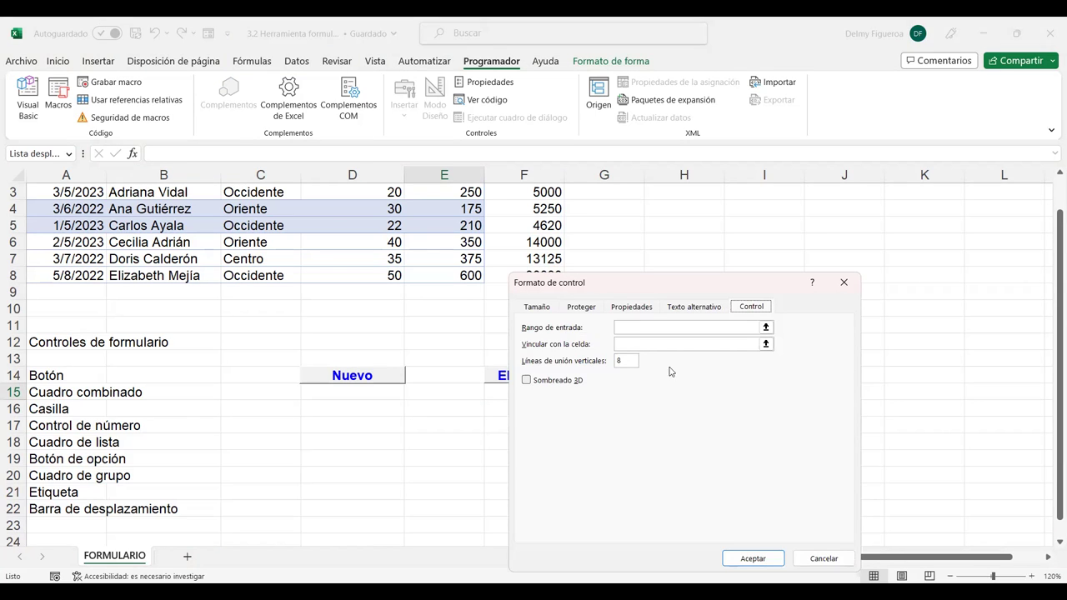
click(630, 328)
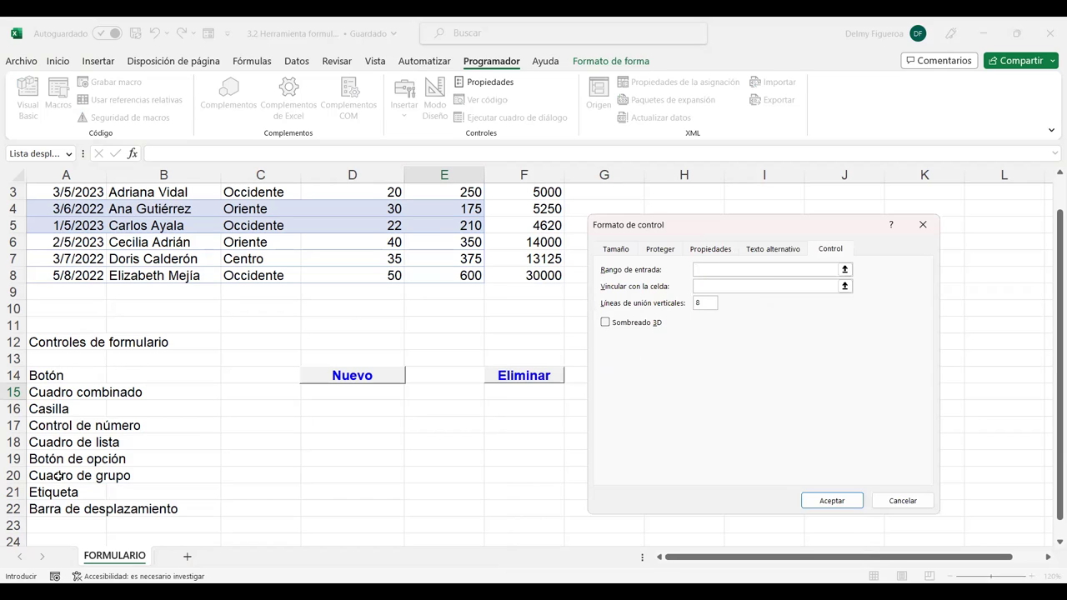
drag(60, 507, 58, 376)
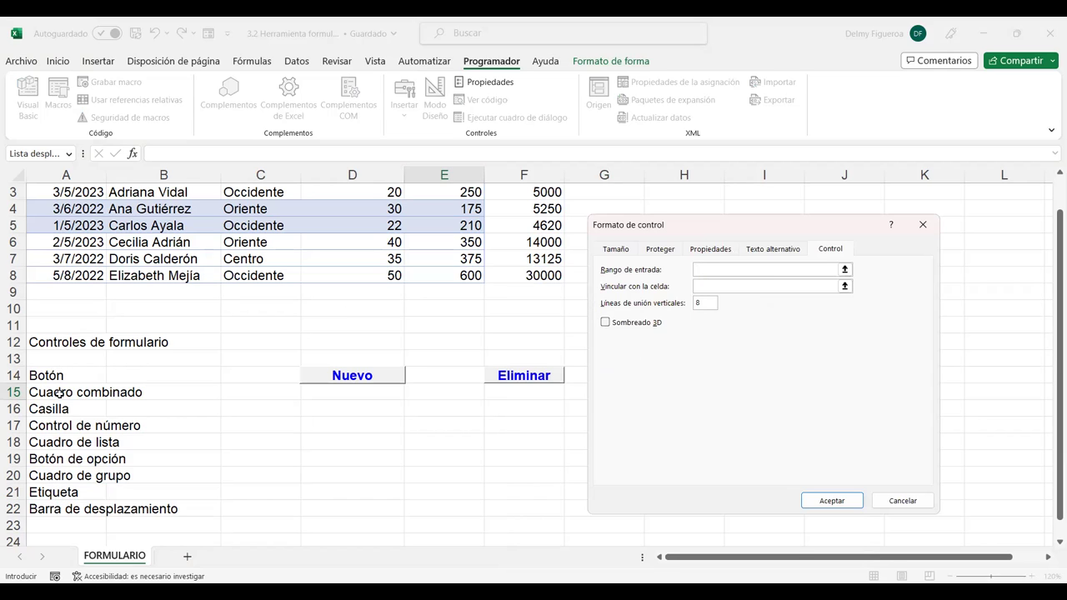
click(725, 287)
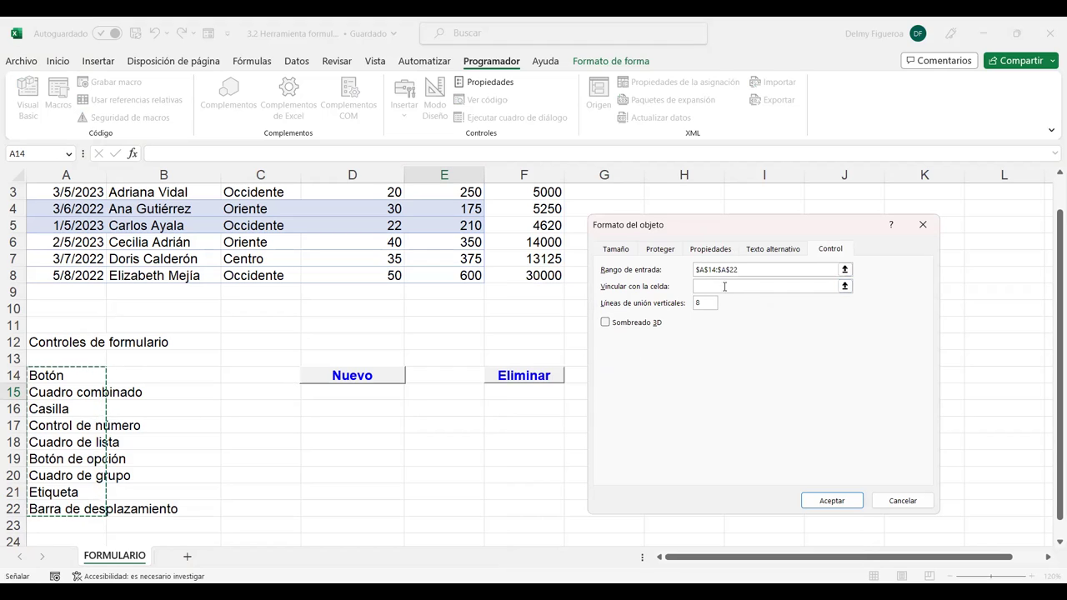
click(738, 287)
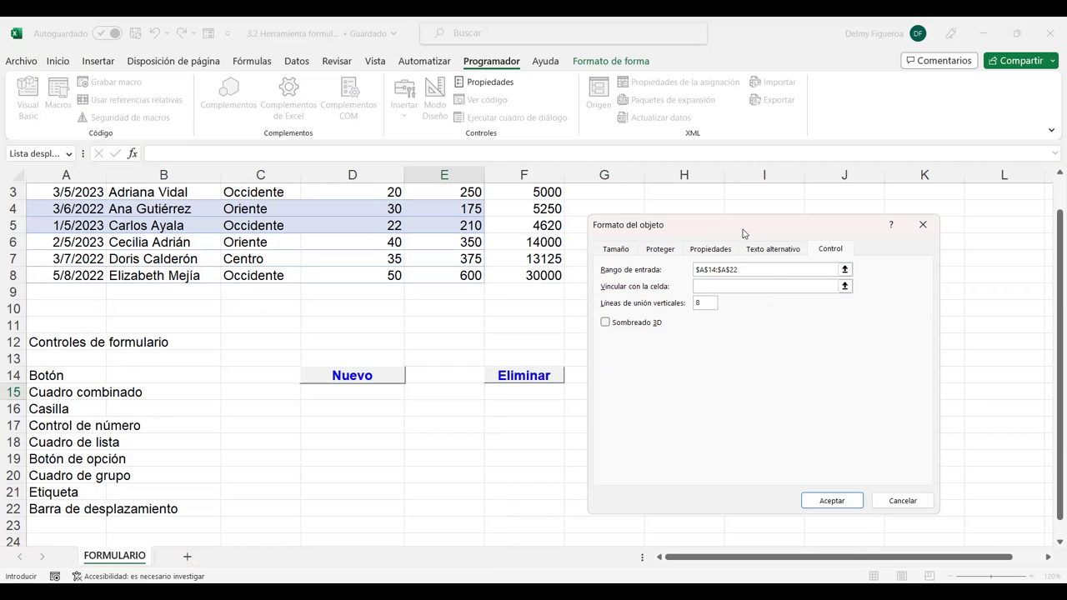
drag(744, 234, 398, 247)
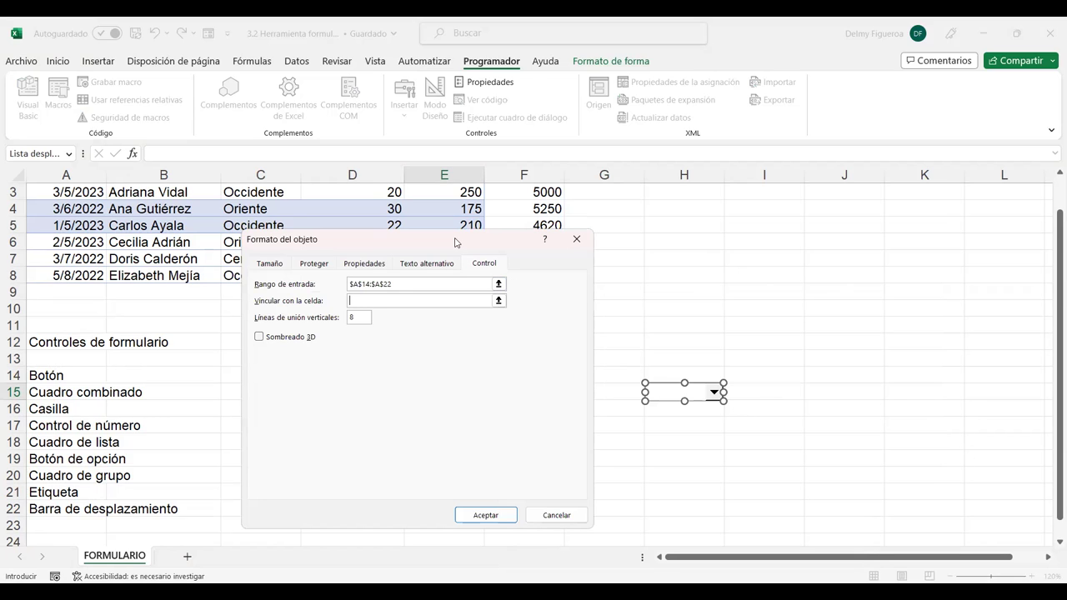
drag(456, 243, 376, 219)
click(608, 392)
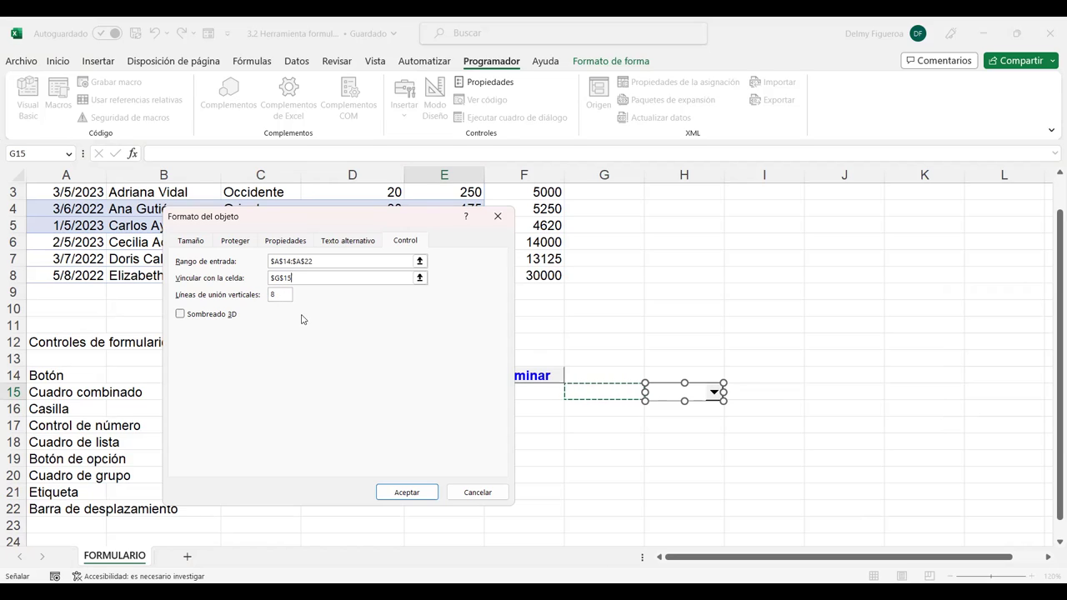
click(180, 315)
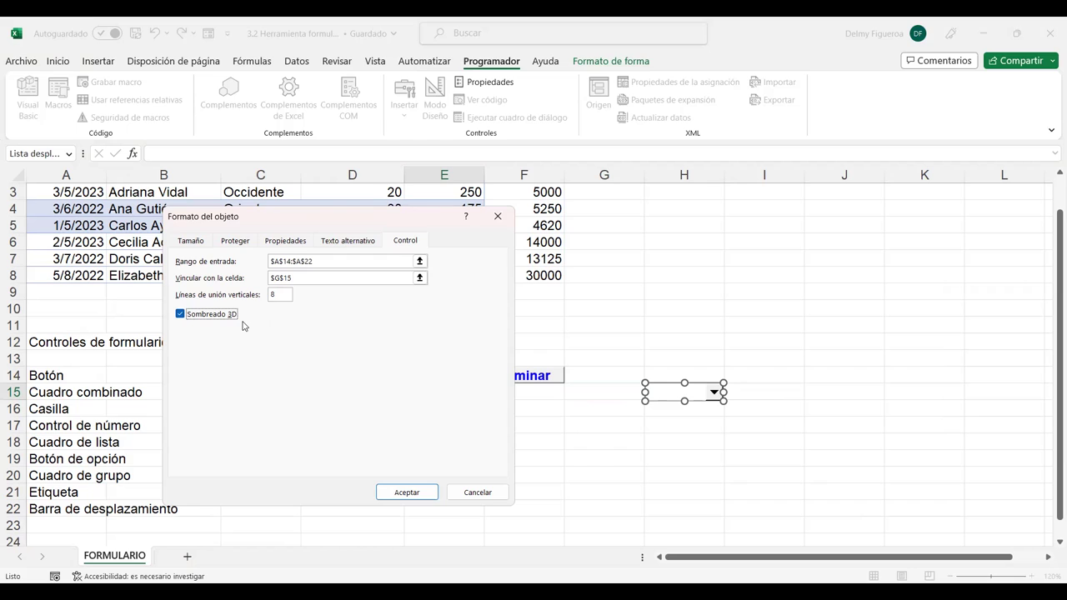
click(416, 495)
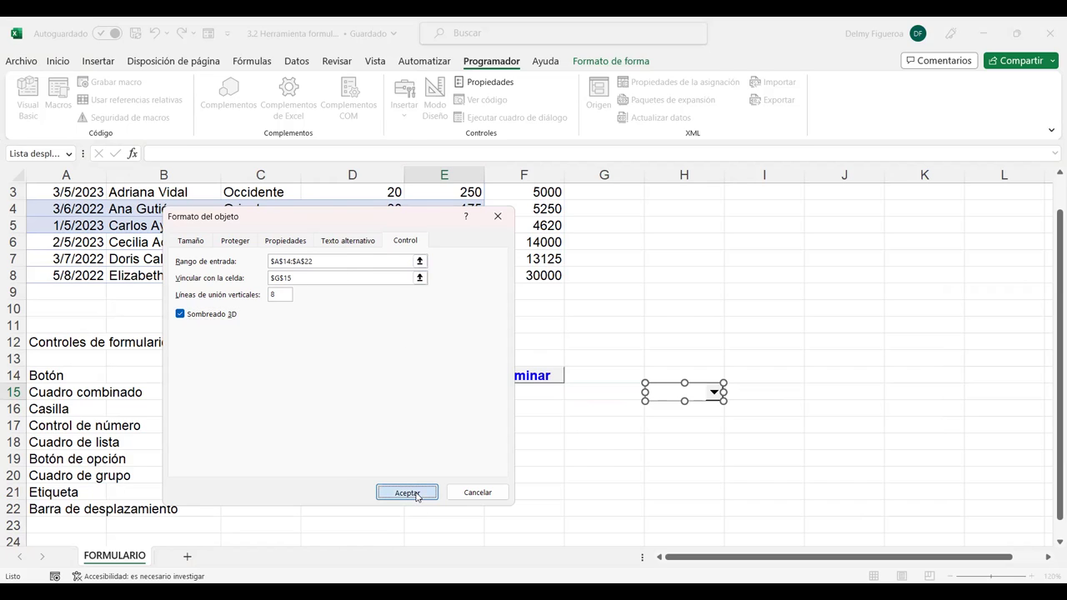
click(798, 442)
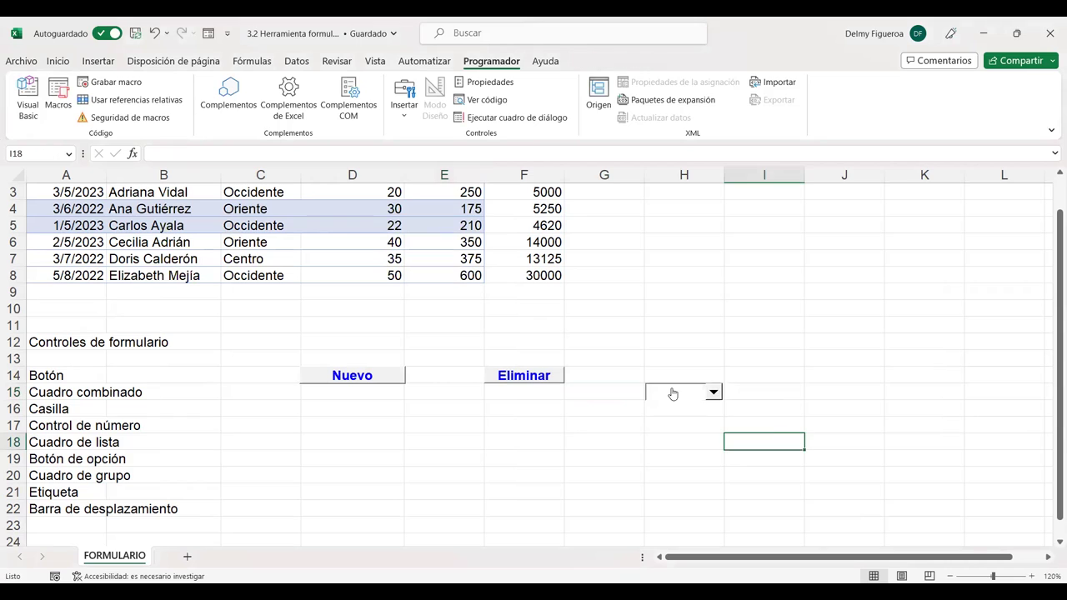
Pick Cuadro combinado, Barra de desplazamiento, then Cuadro combinado again, leaving G15 at 2.
click(405, 123)
click(791, 286)
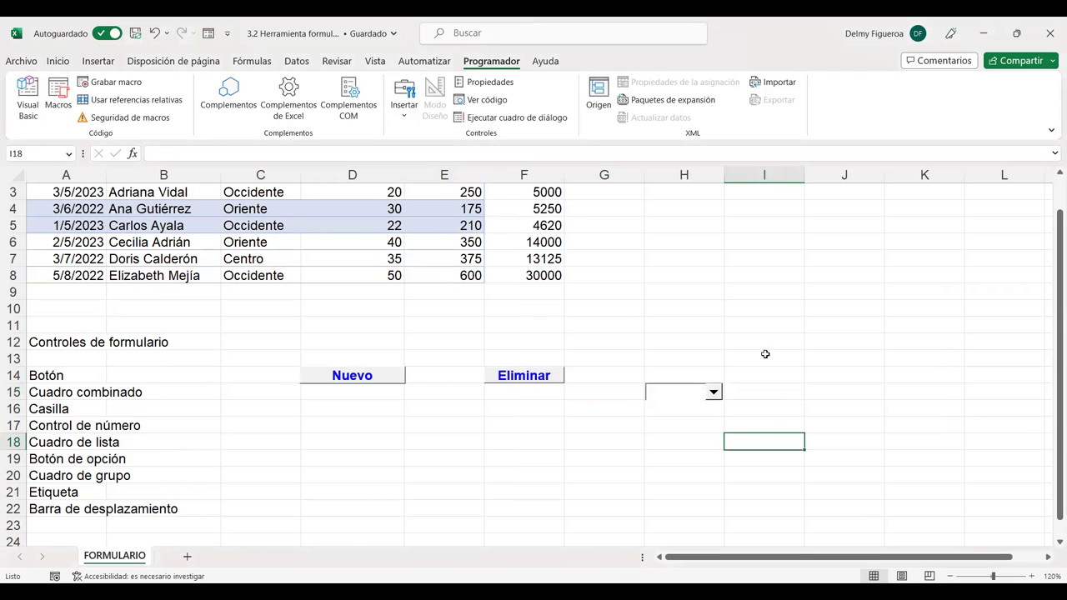
click(714, 394)
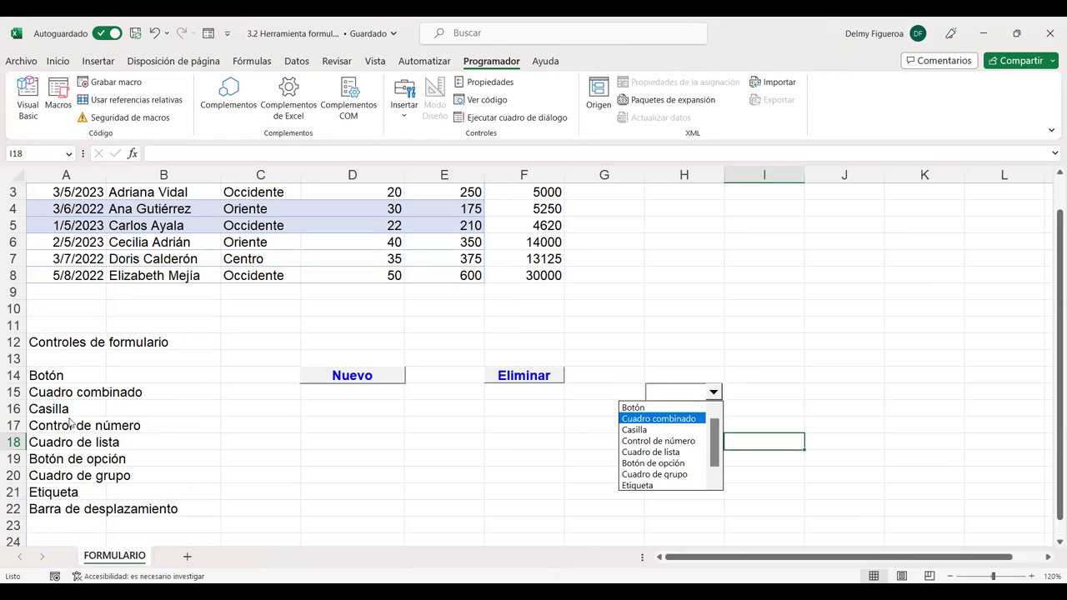
click(651, 419)
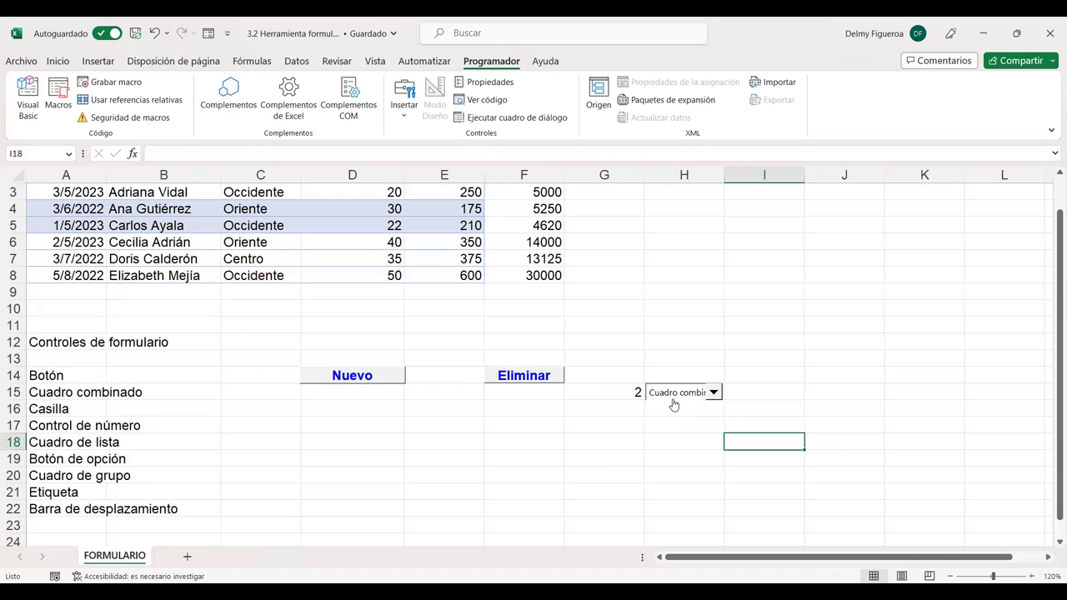
click(606, 391)
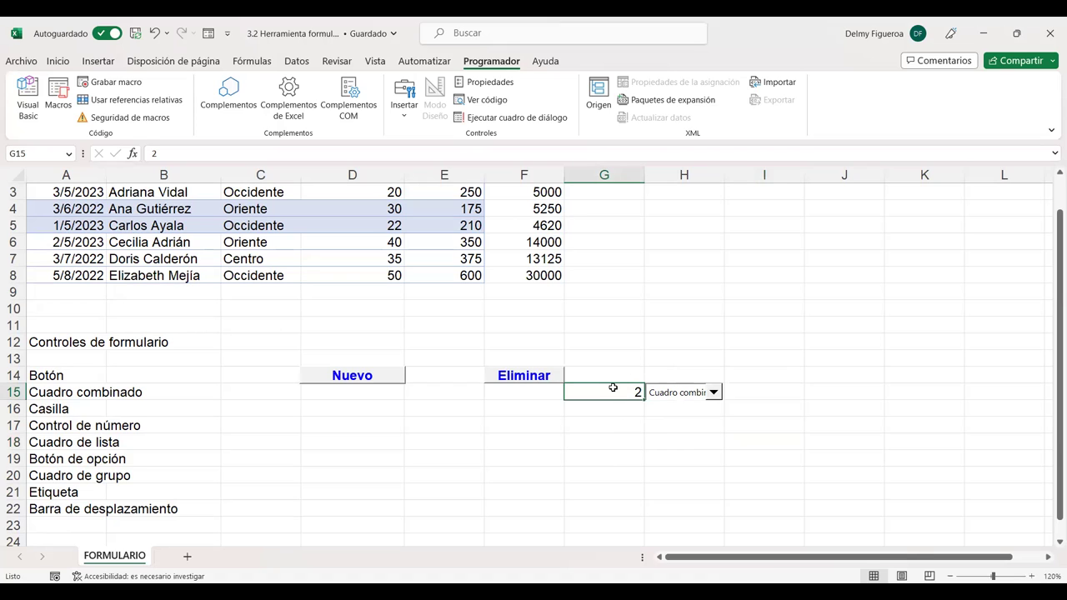
click(711, 392)
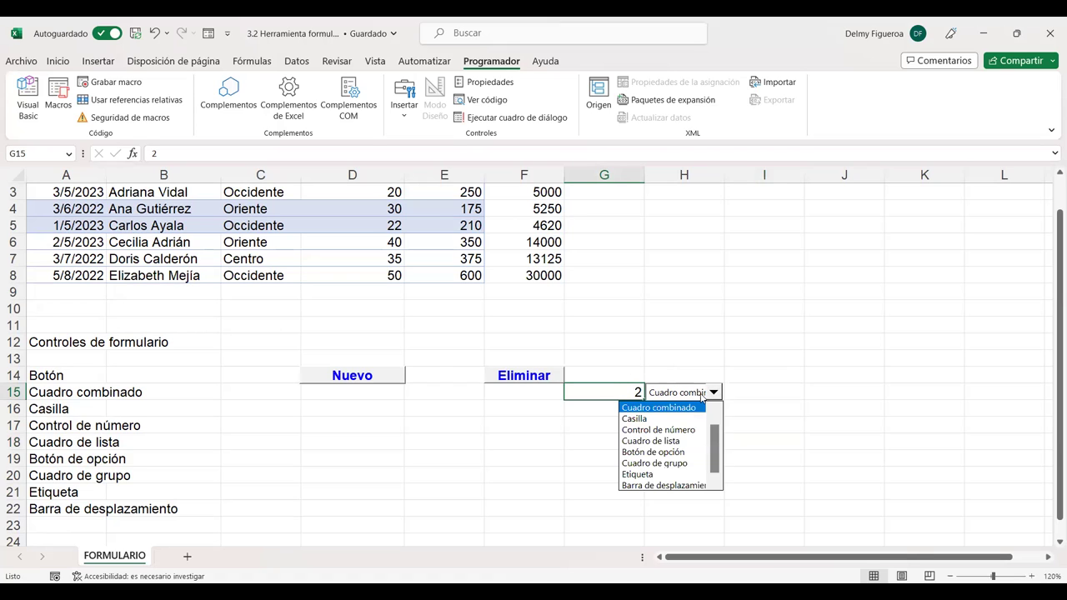
click(679, 487)
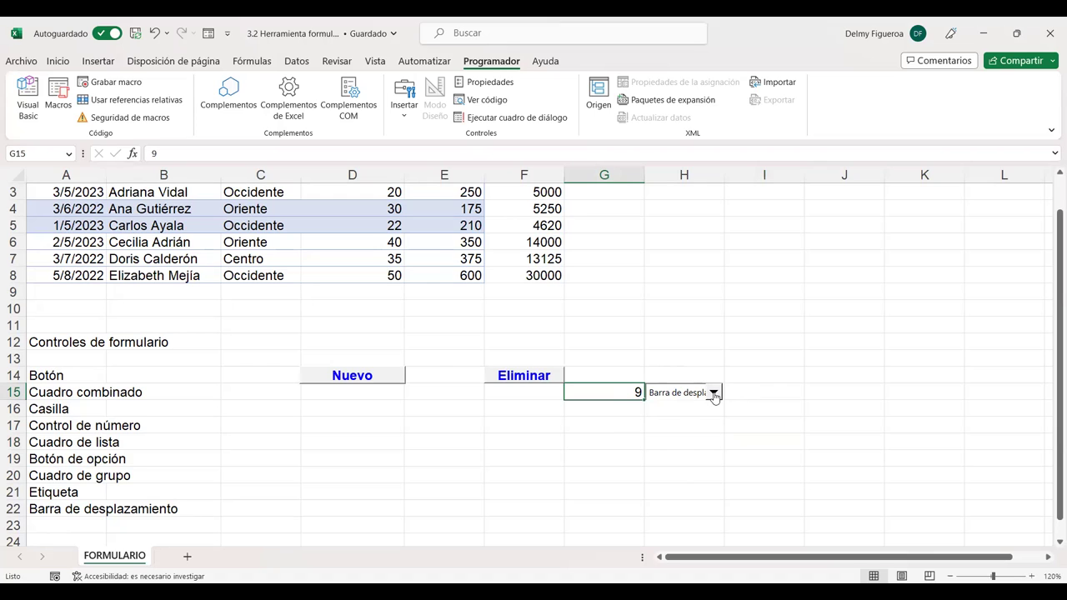
click(714, 392)
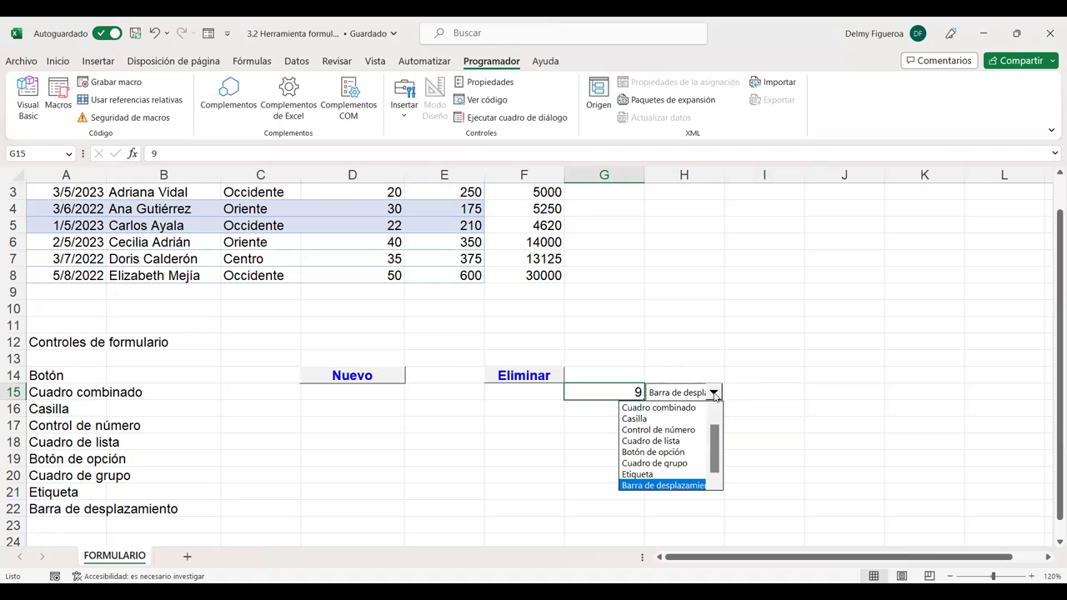
click(682, 409)
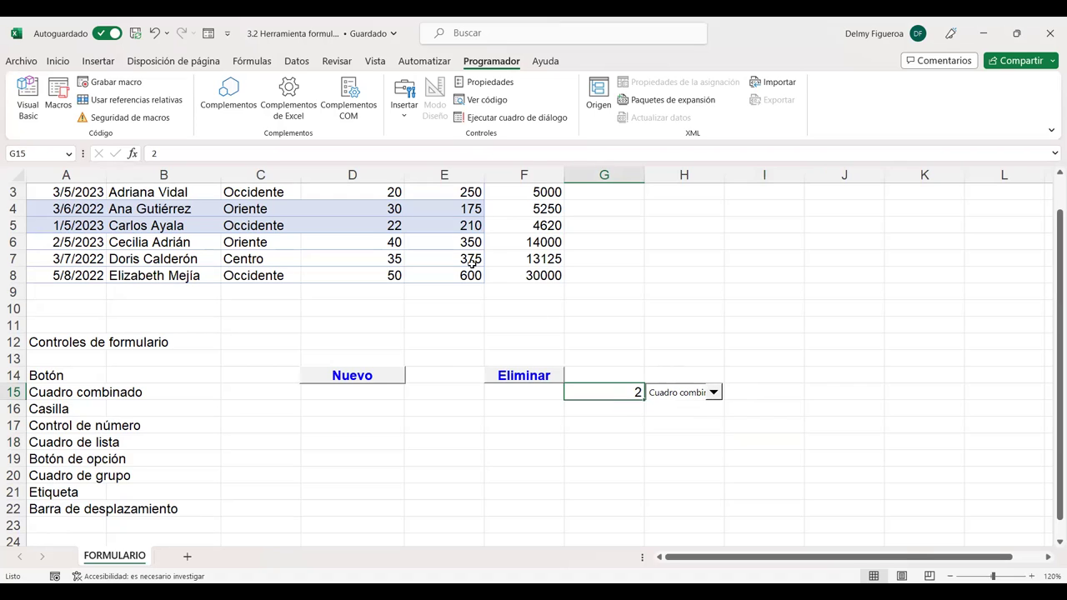
Draw a check box near J15 and place a duplicate directly below it in J16.
click(405, 117)
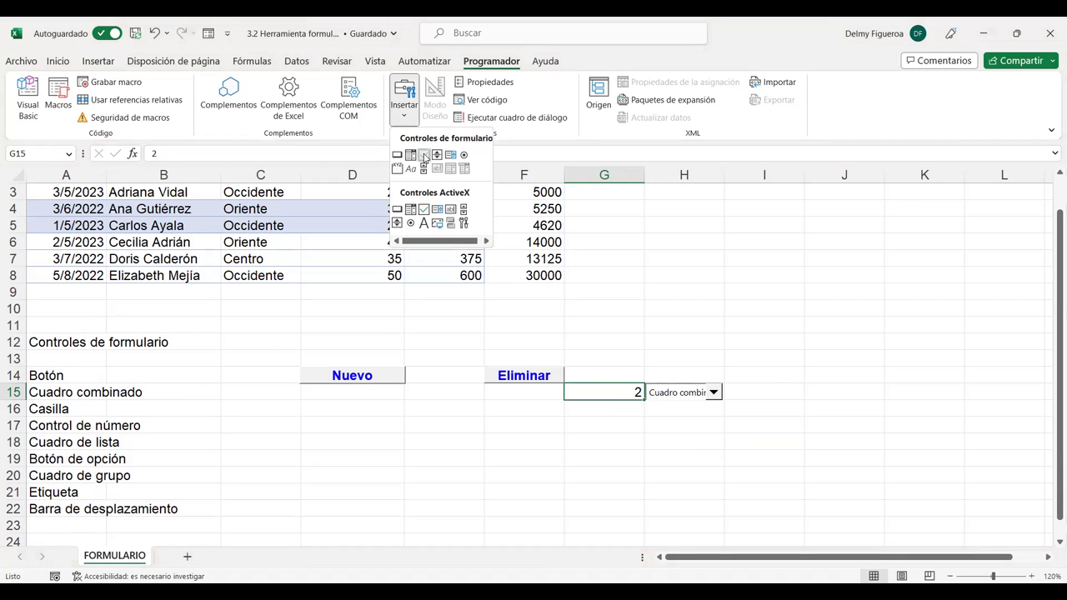
click(424, 156)
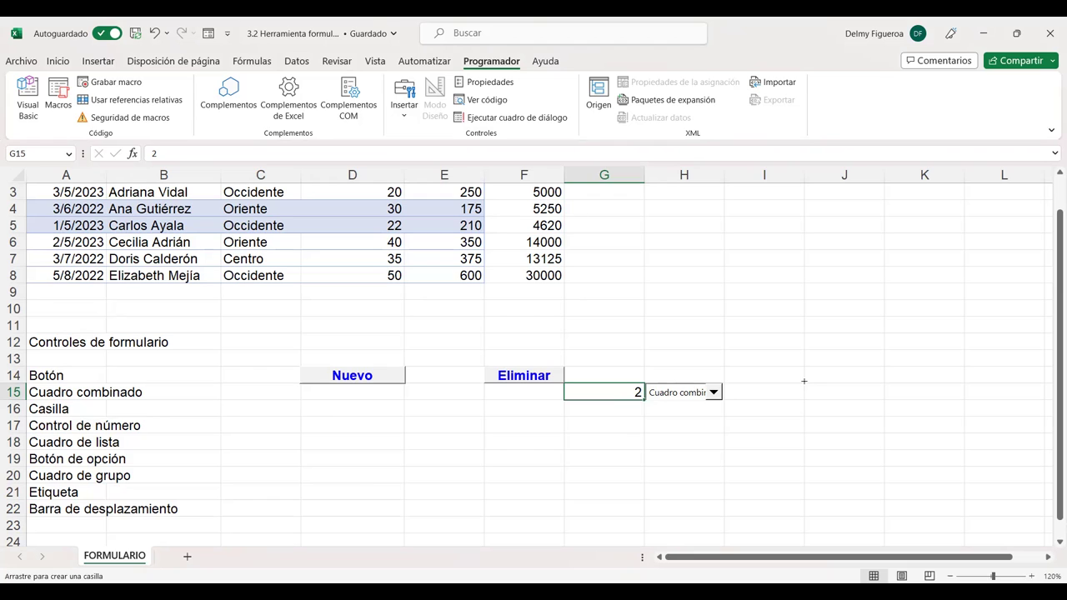
drag(803, 383, 855, 403)
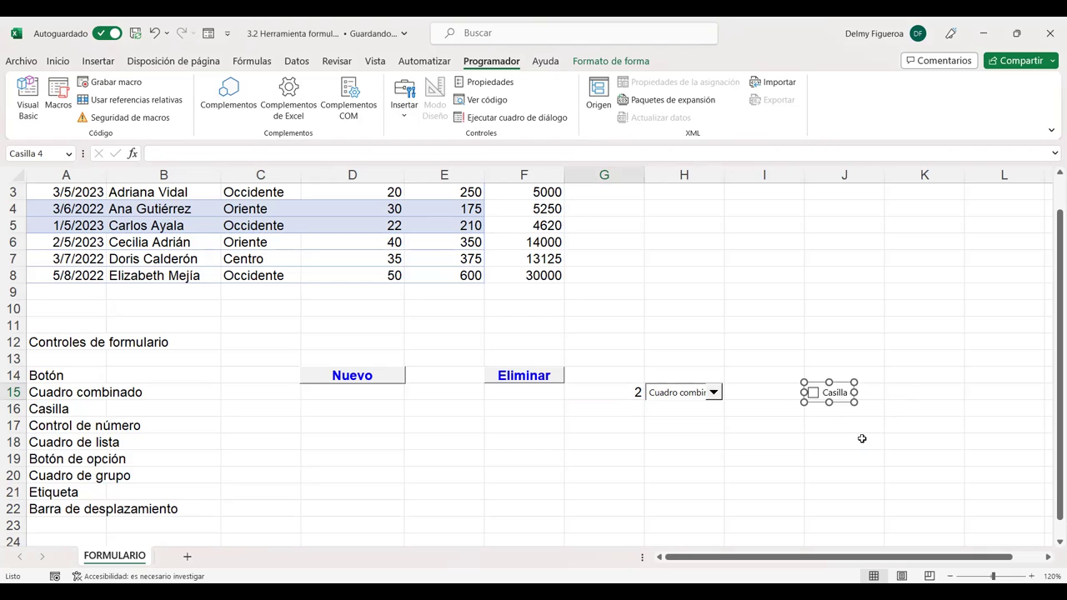
key(ctrl+d)
drag(857, 399, 843, 405)
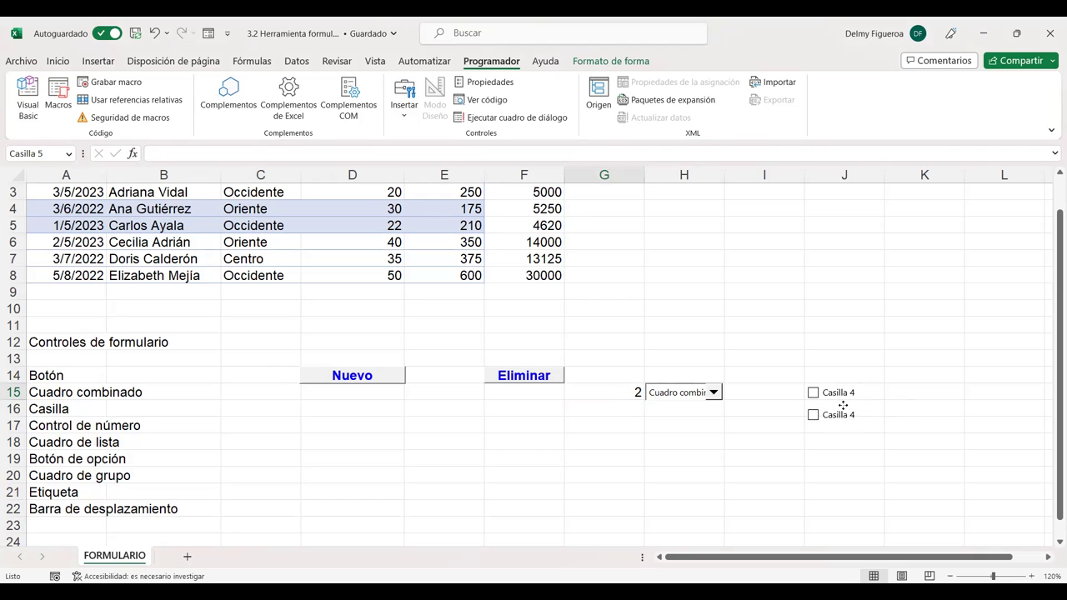
click(843, 406)
key(BackSpace)
key(BackSpace)
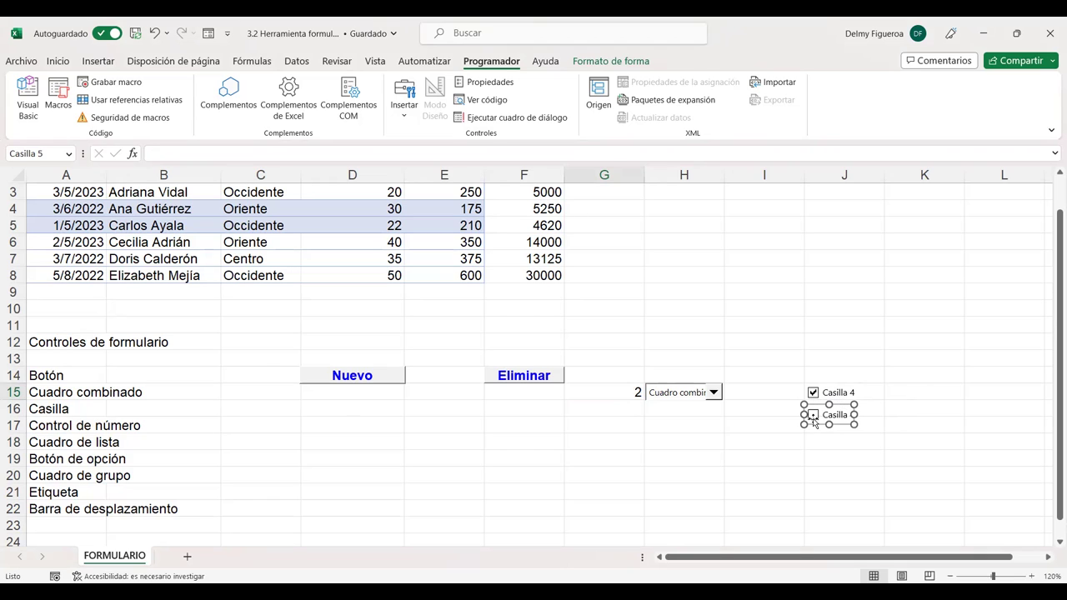
Test ticking both check boxes, leaving only the upper one ticked.
click(891, 389)
click(813, 415)
click(813, 393)
click(813, 414)
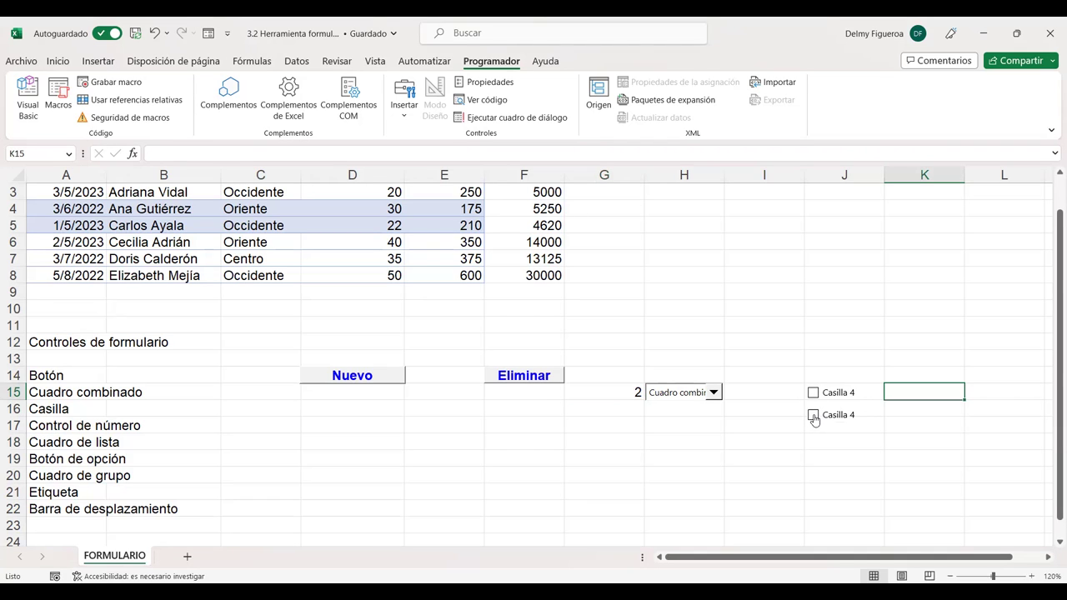
click(852, 393)
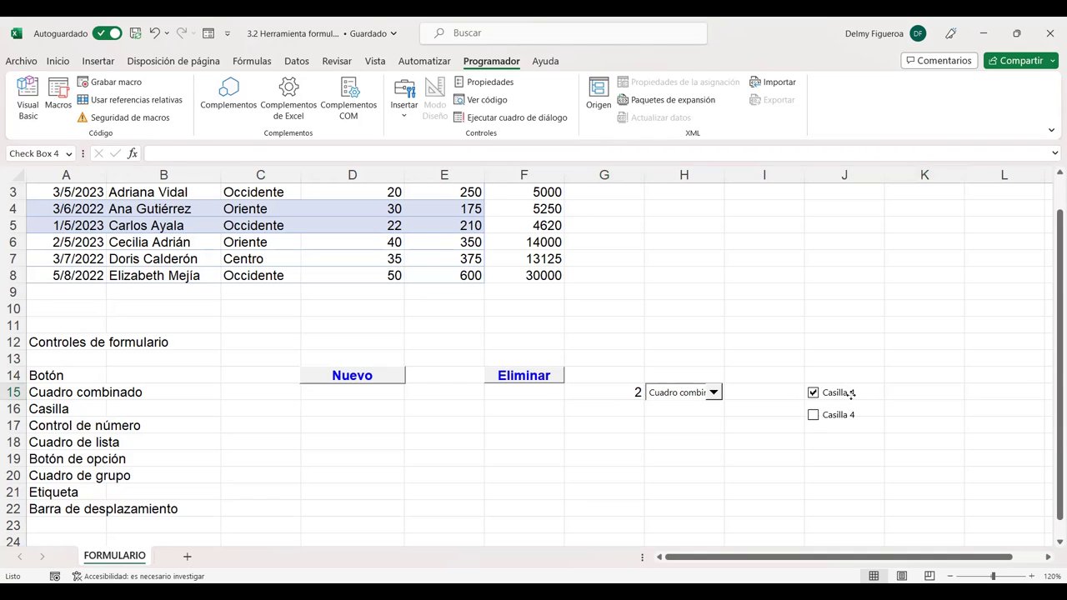
Replace the upper check box's default label with 'Sí'.
right_click(851, 393)
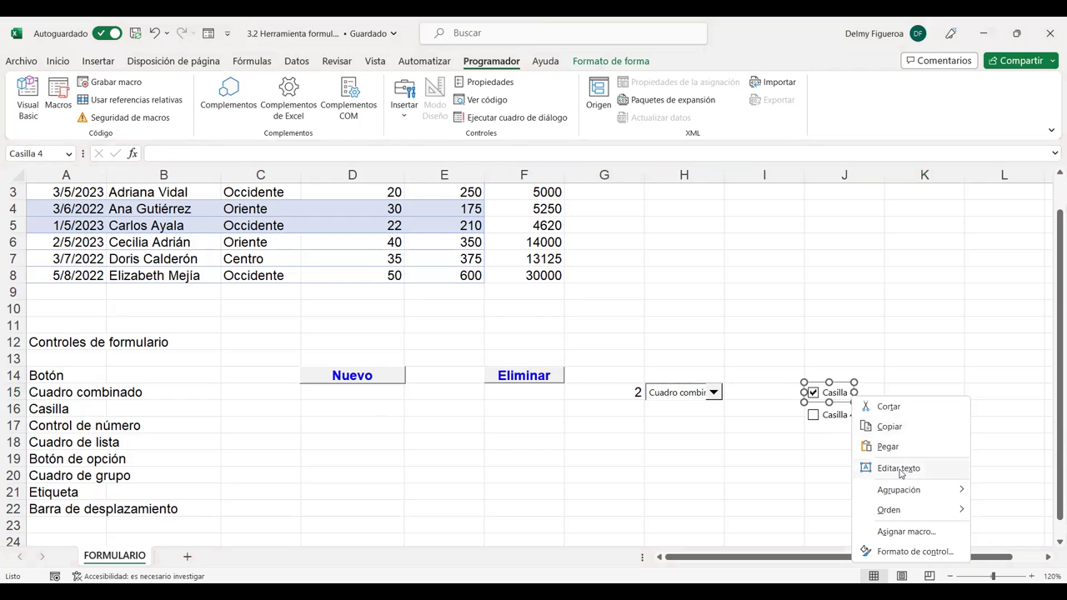
click(899, 470)
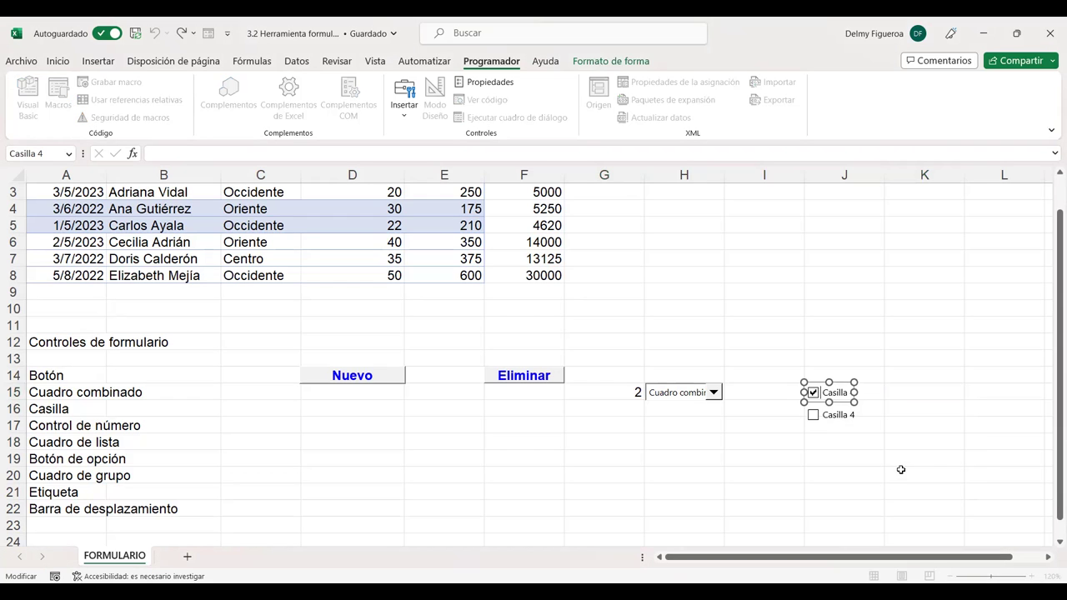
key(Delete)
key(Delete)
text(Sí)
Replace the lower check box's default label with 'No'.
click(912, 424)
ctrl+click(837, 417)
right_click(836, 415)
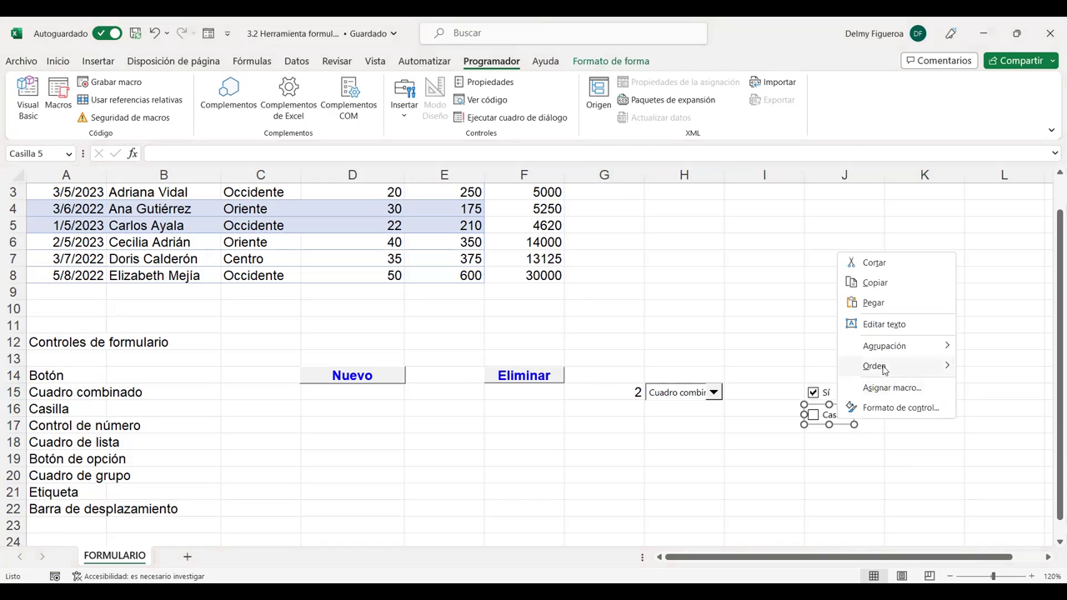
click(902, 324)
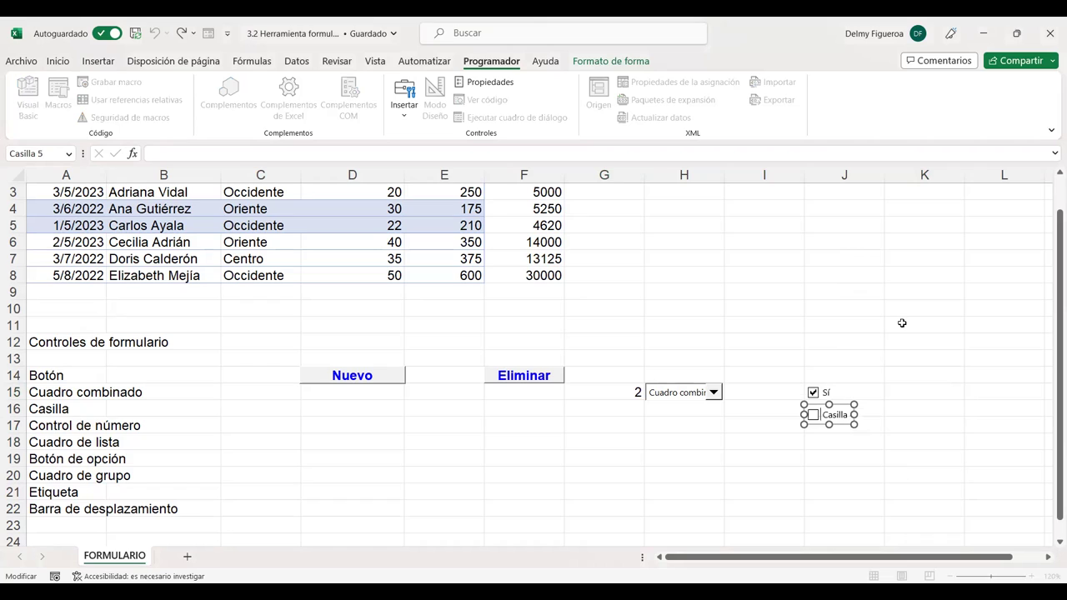
key(Delete)
key(Delete)
key(Delete)
key(Delete)
key(Delete)
text(No)
click(902, 323)
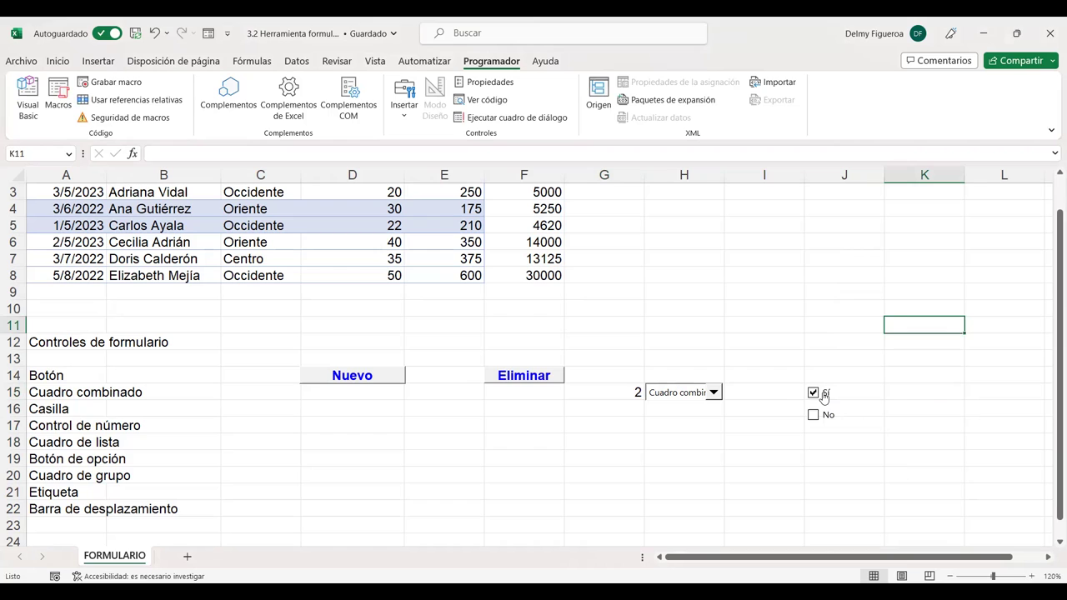
Make the Sí check box unchecked by default, linked to $K$15, with 3D shading.
right_click(824, 395)
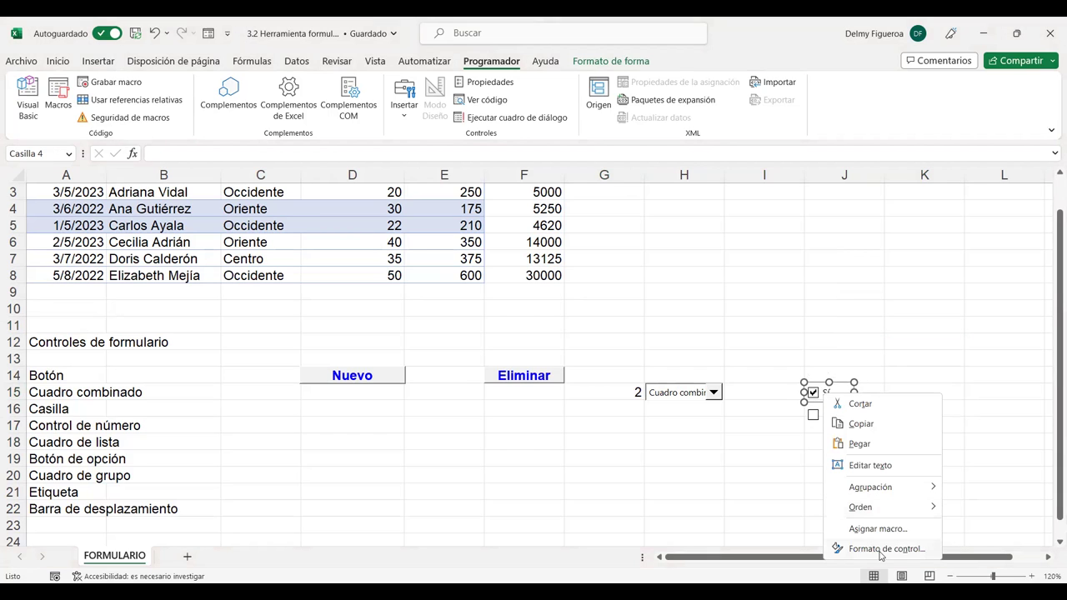
click(876, 551)
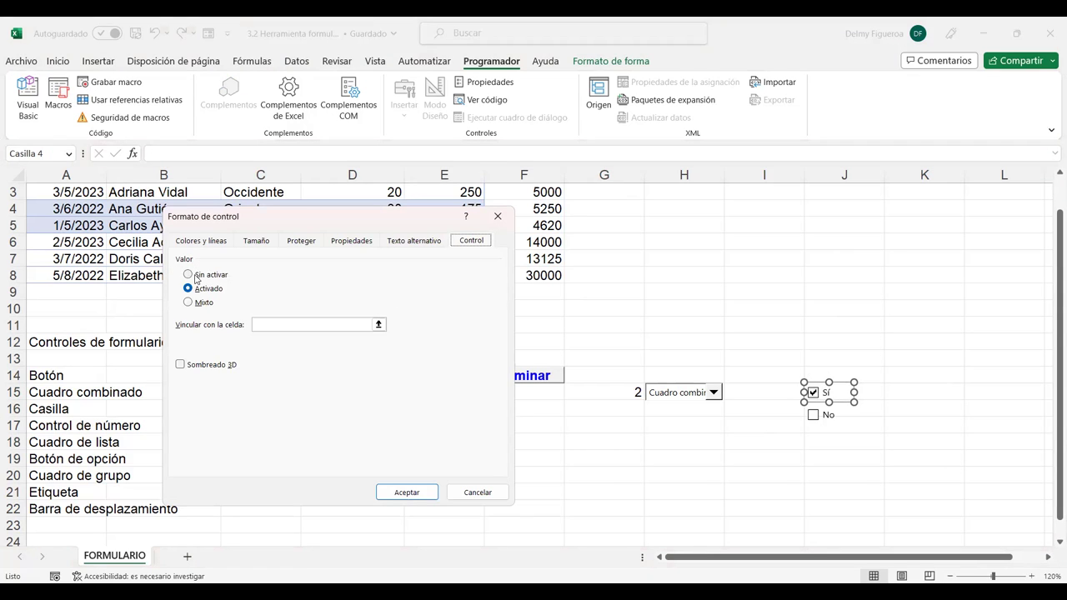
click(188, 275)
click(266, 324)
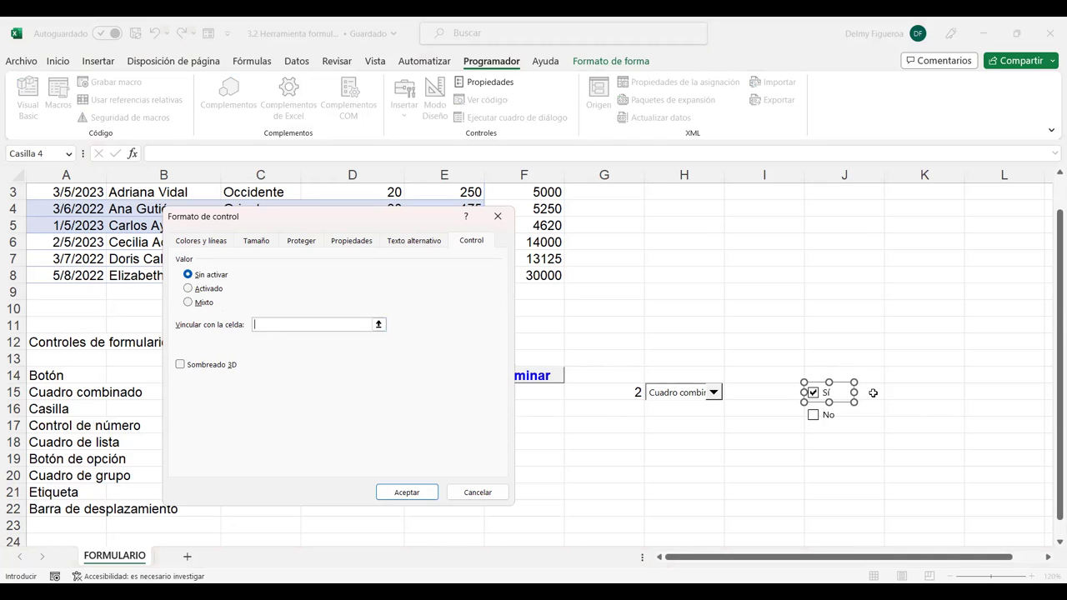
click(917, 392)
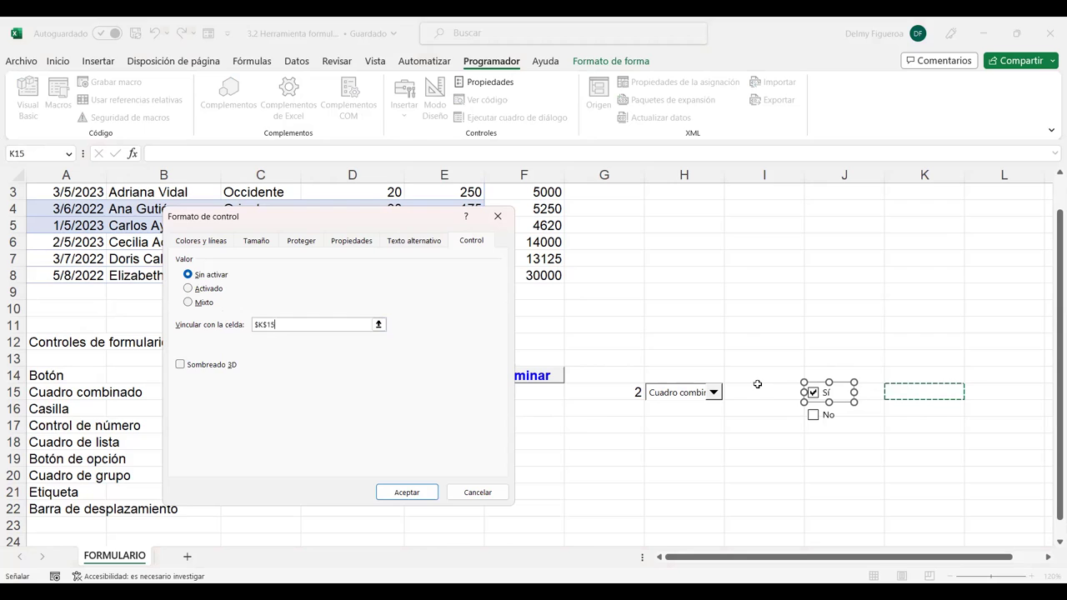
click(180, 365)
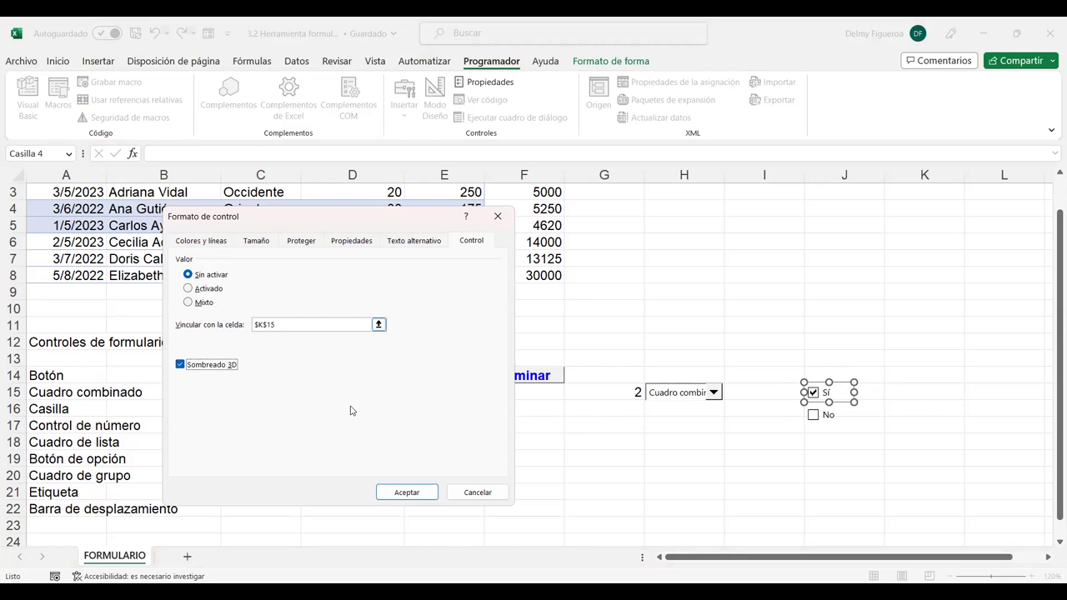
click(407, 492)
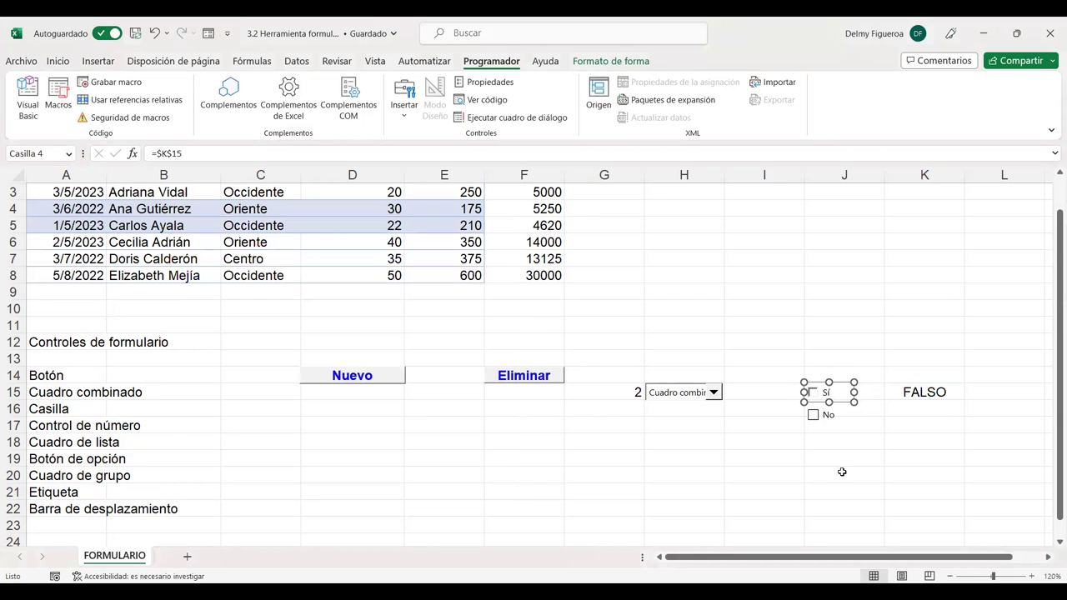
Test Sí toggling K15, autofit column K, and leave it unticked showing FALSO.
click(907, 410)
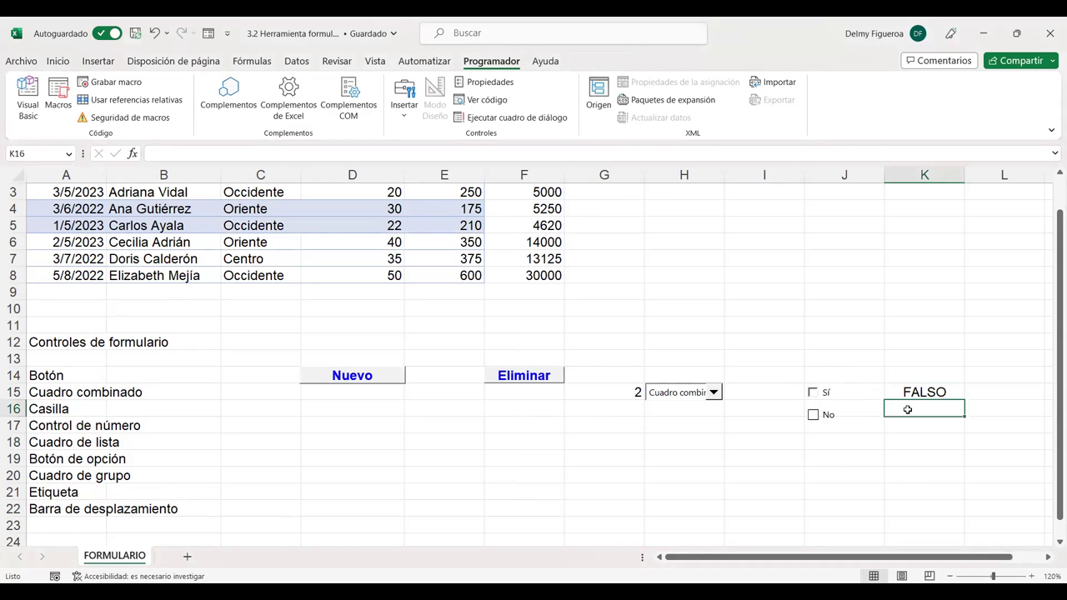
click(816, 395)
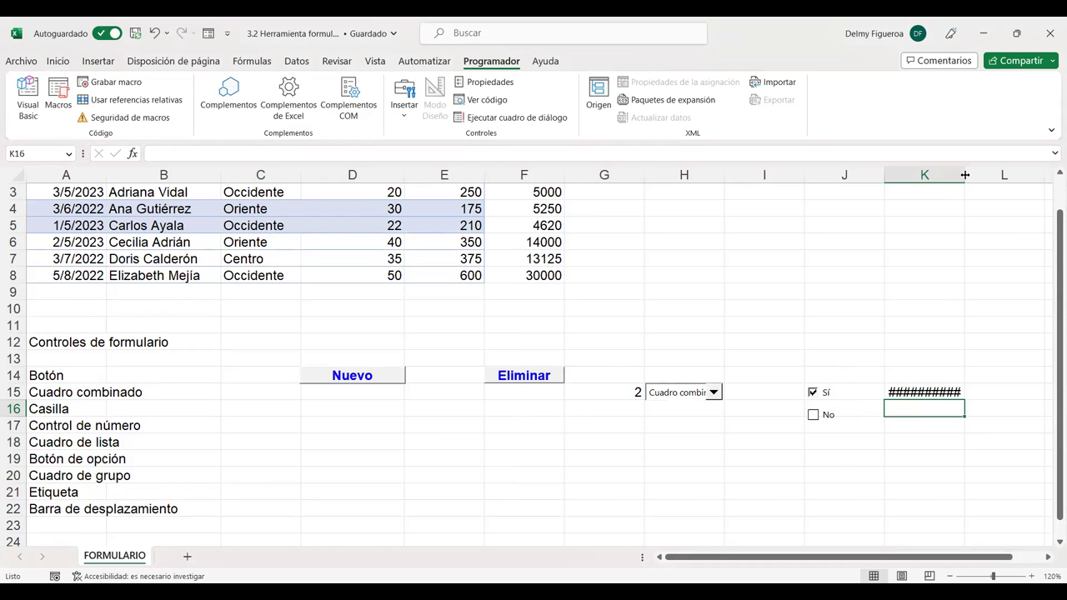
double_click(964, 175)
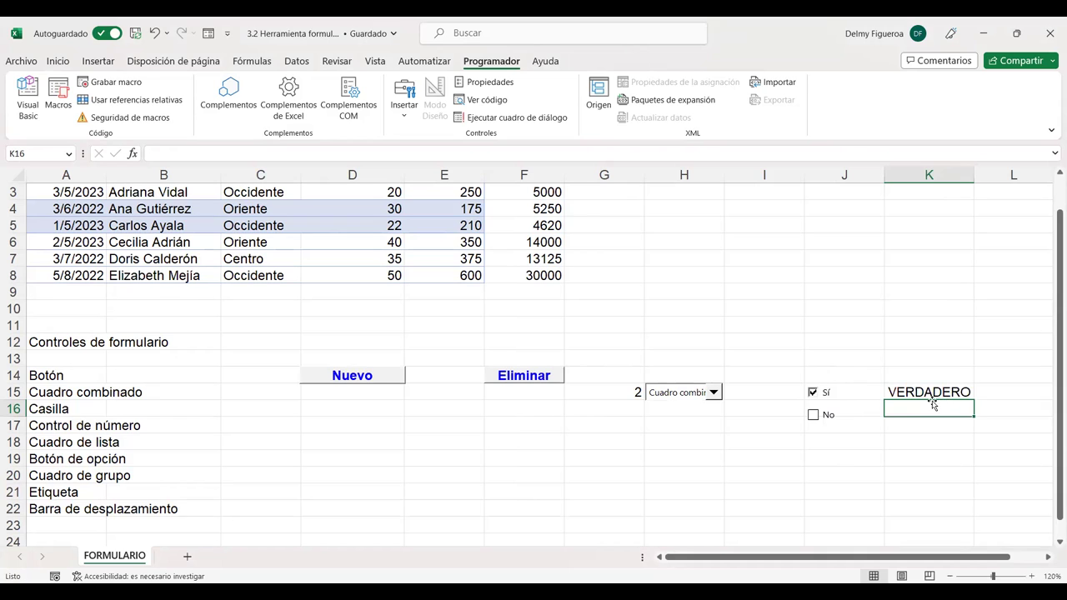
click(813, 392)
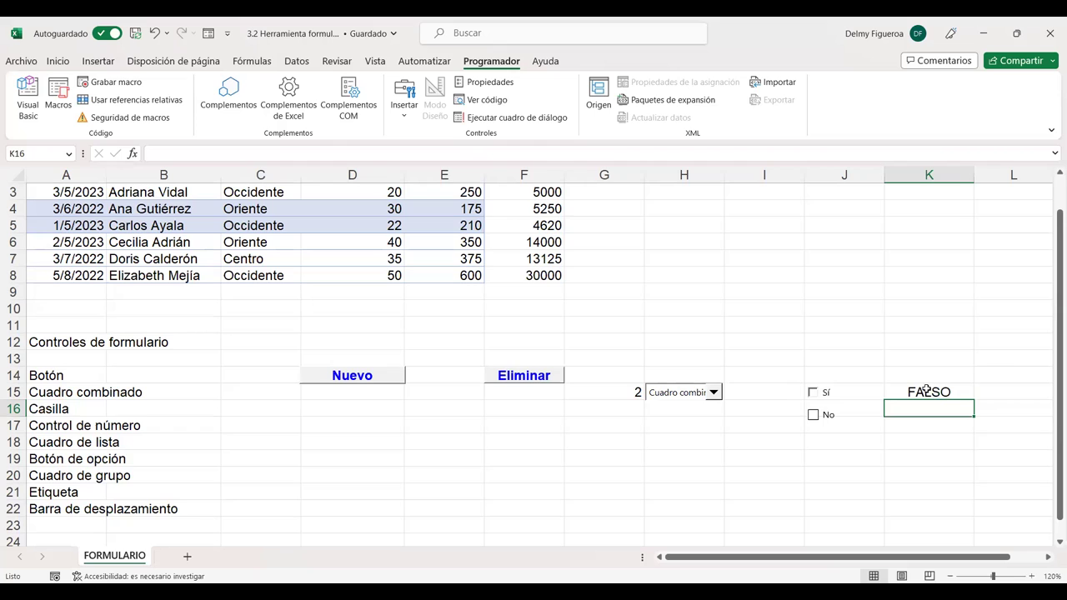
Link the No check box to $K$16 with 3D shading in Formato de control.
ctrl+click(828, 415)
right_click(828, 415)
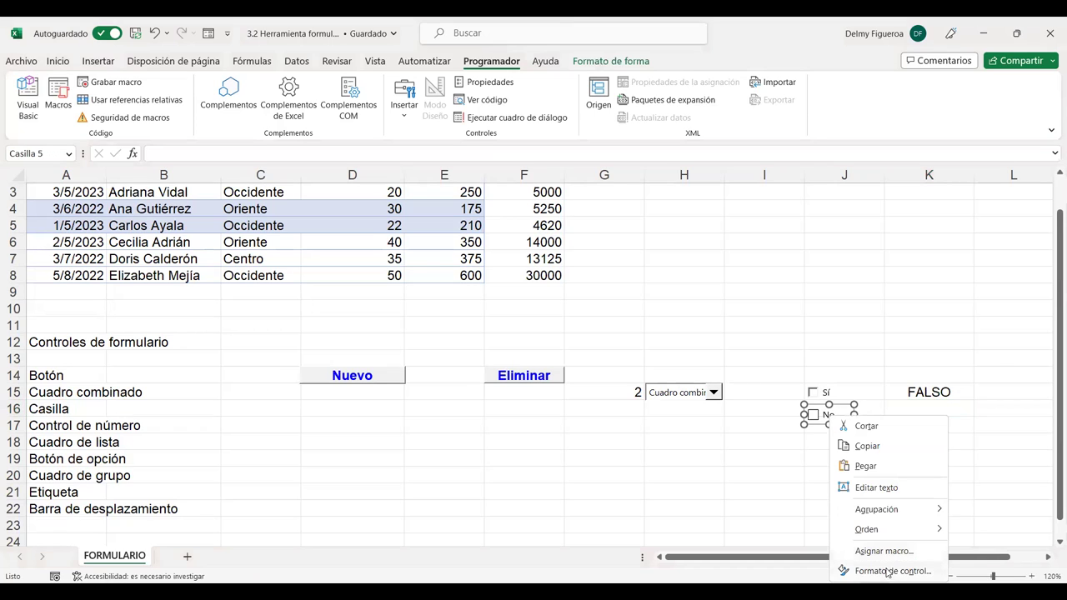
click(888, 572)
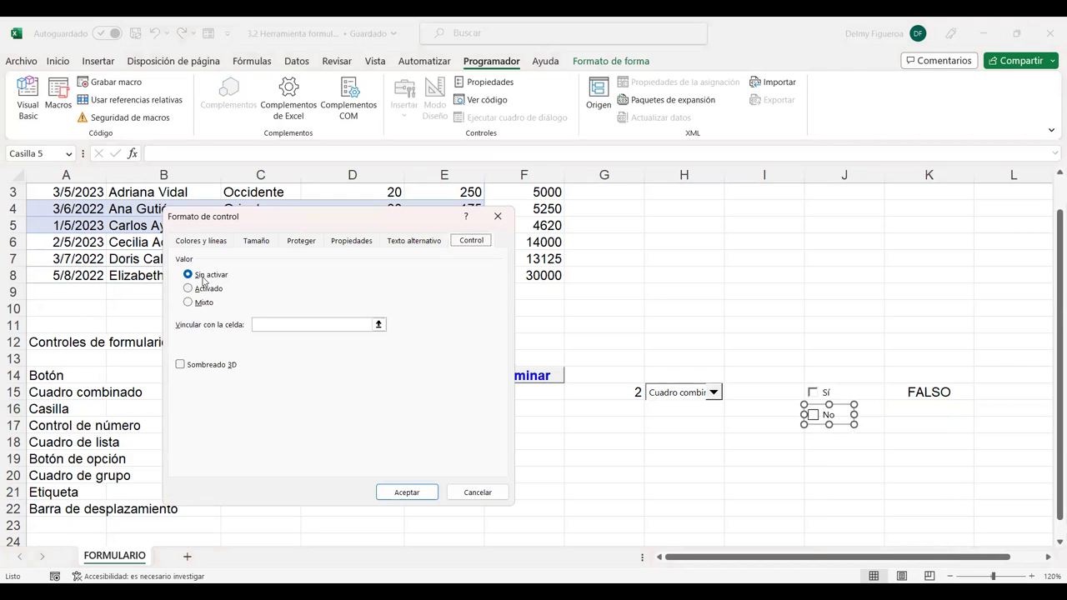
click(279, 324)
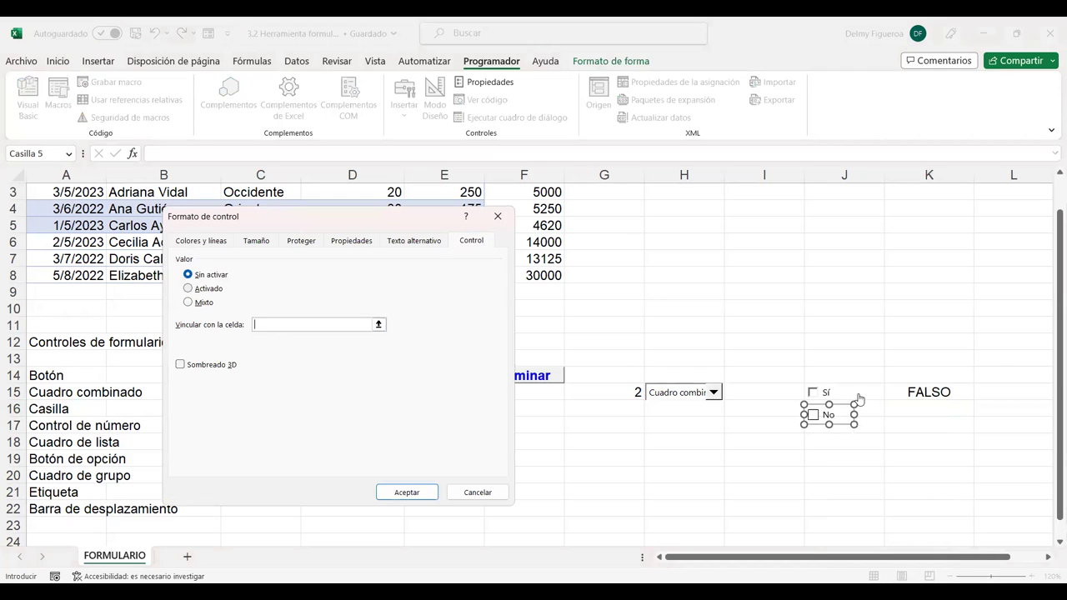
click(923, 411)
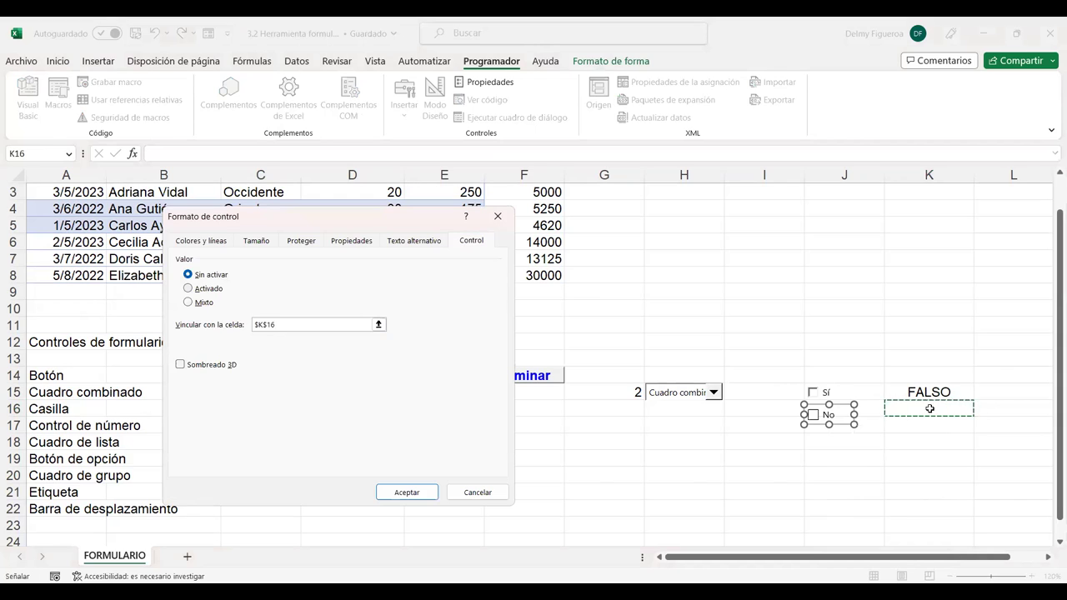
click(180, 364)
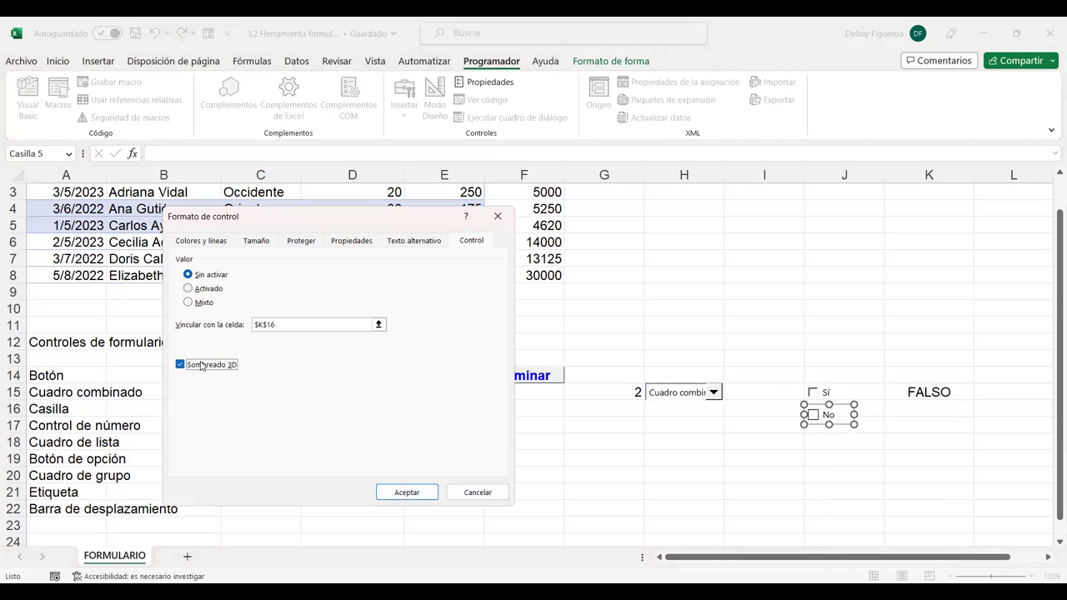
click(407, 492)
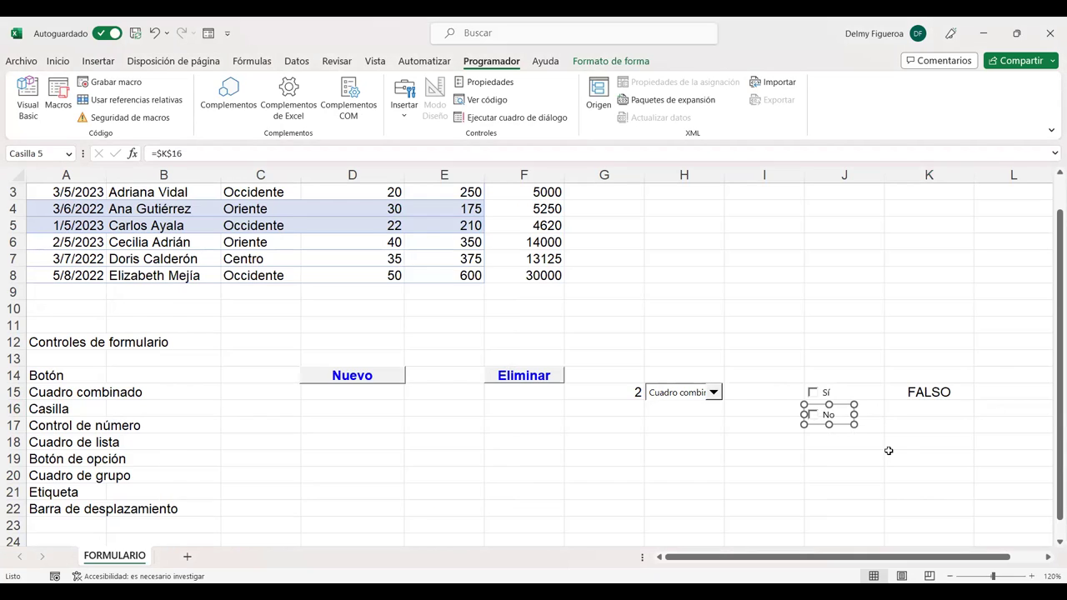
Test both check boxes toggling K15:K16 between VERDADERO and FALSO, ending unticked.
click(941, 427)
click(813, 416)
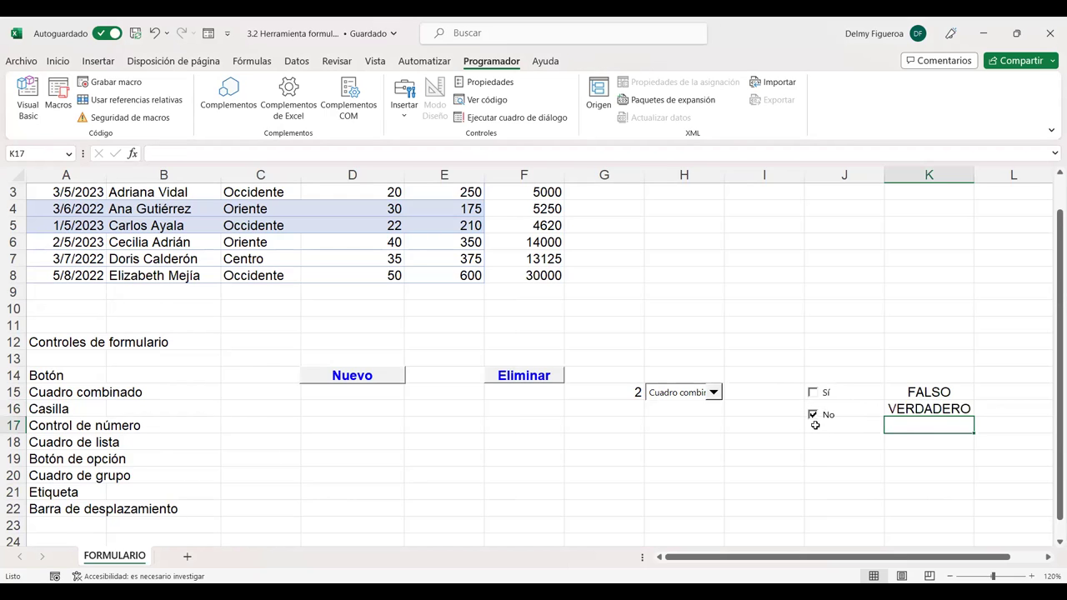
click(814, 395)
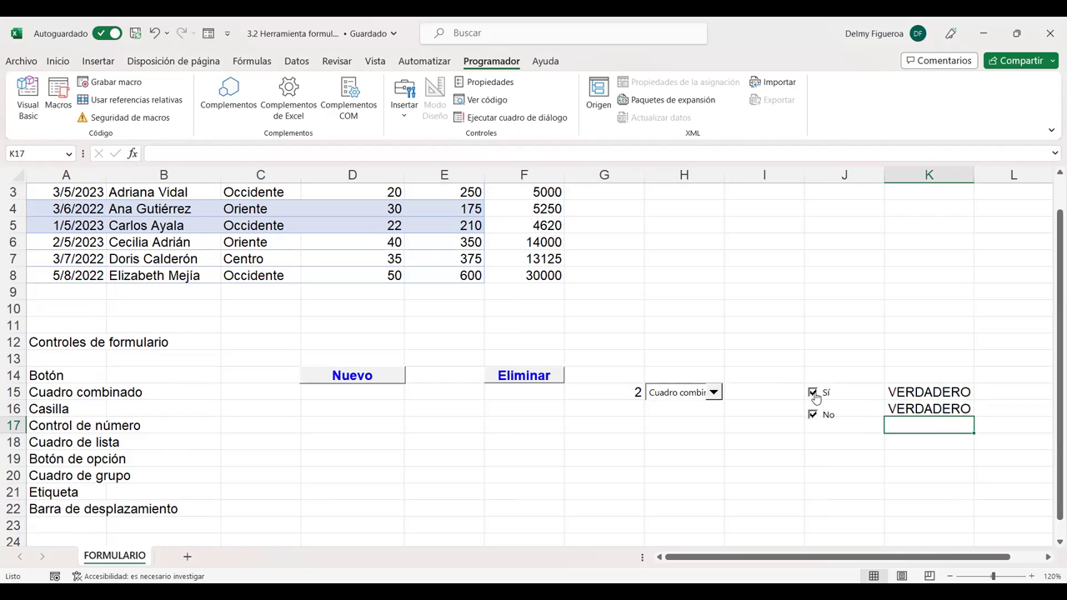
click(814, 416)
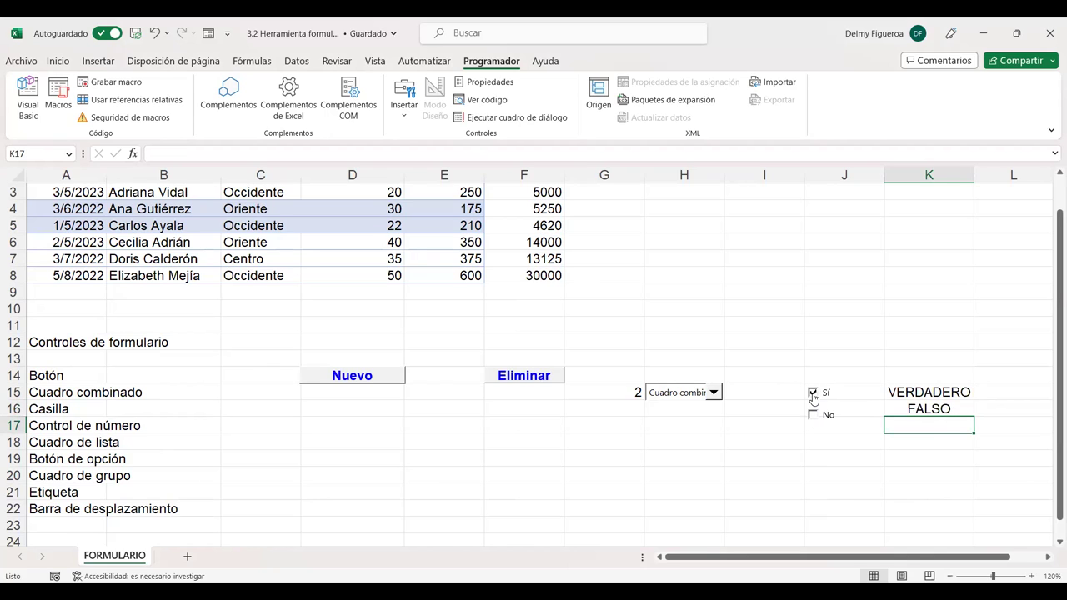
click(814, 393)
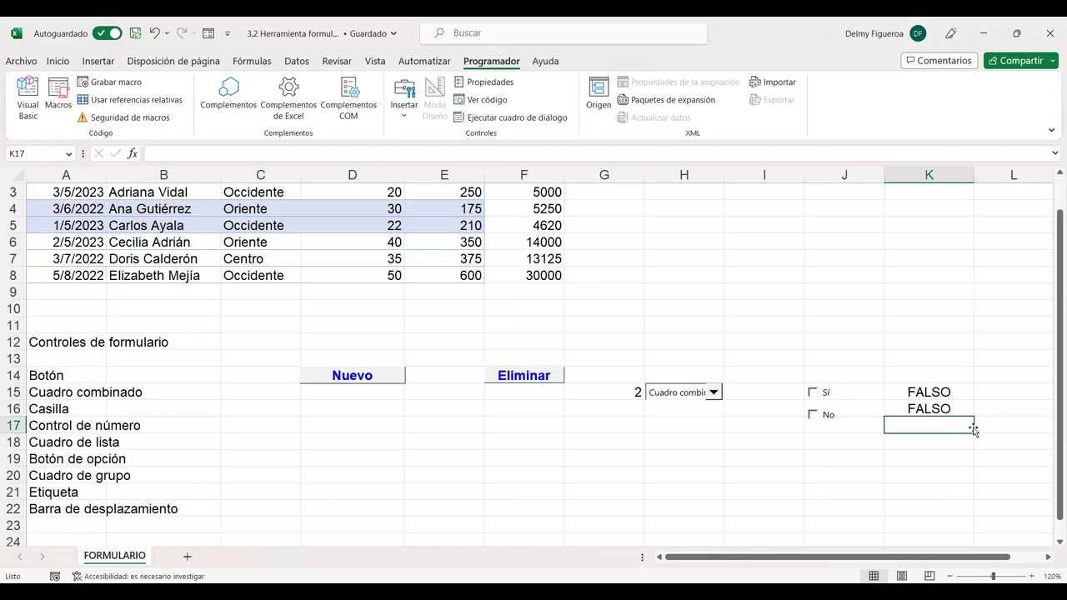
drag(946, 391, 945, 408)
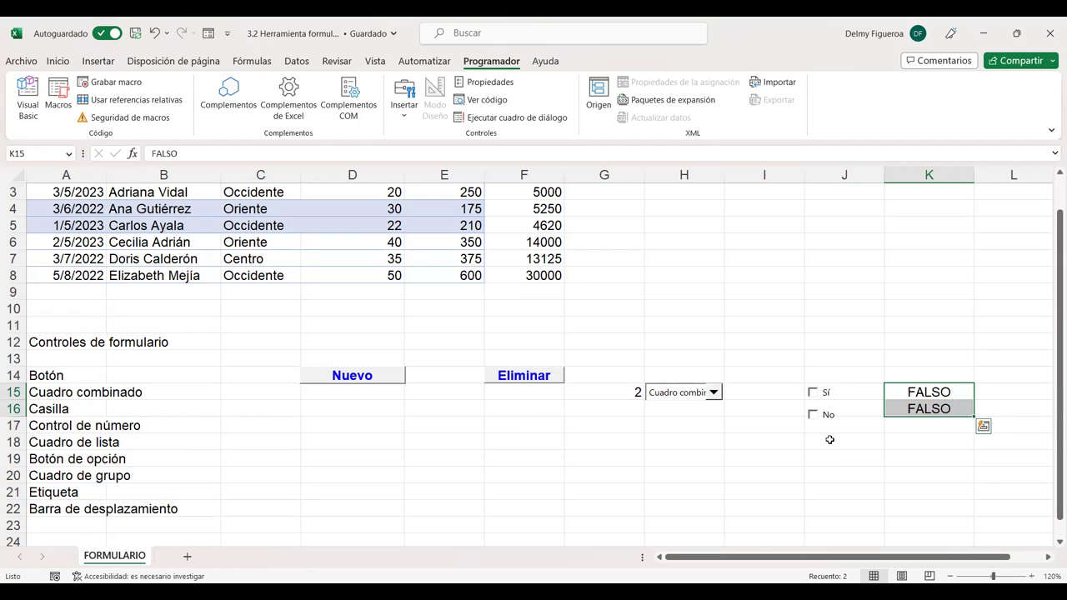
click(864, 436)
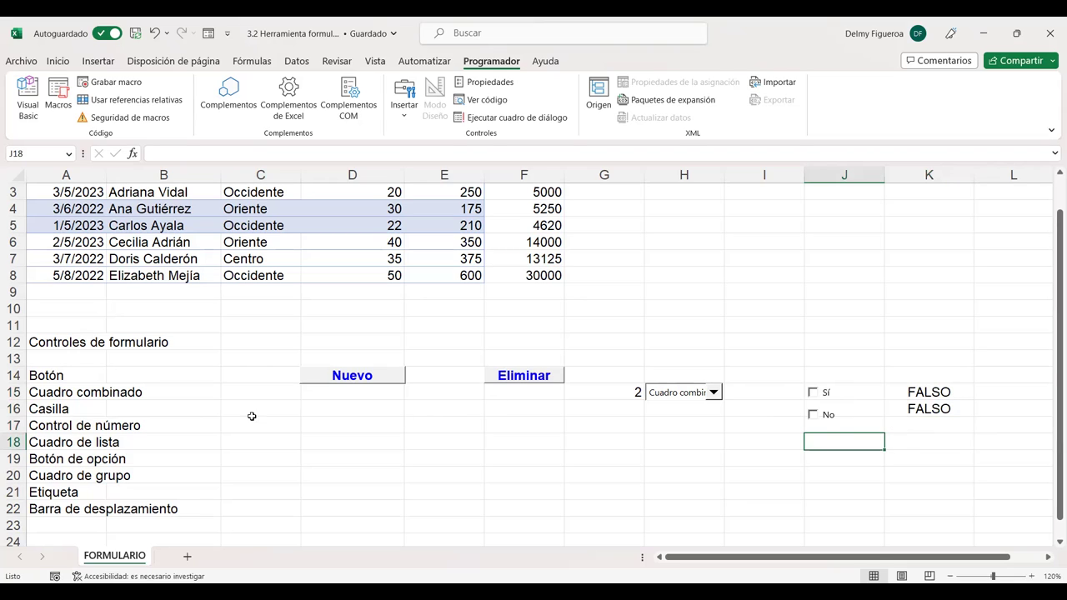
Draw a small spin button beside row 17 after deleting a misplaced first attempt.
click(405, 121)
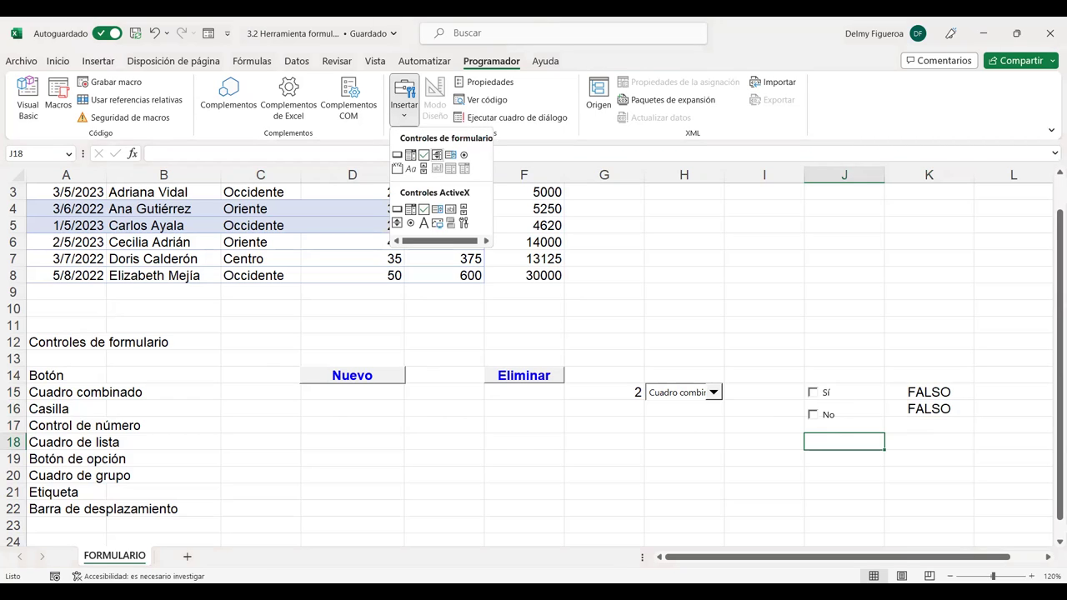
click(437, 155)
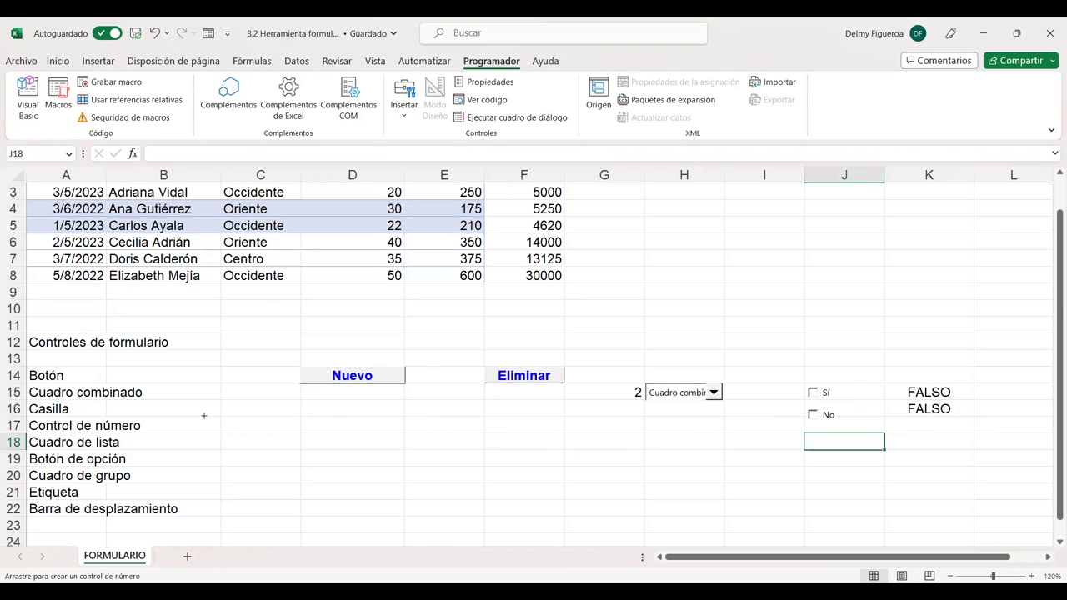
click(203, 416)
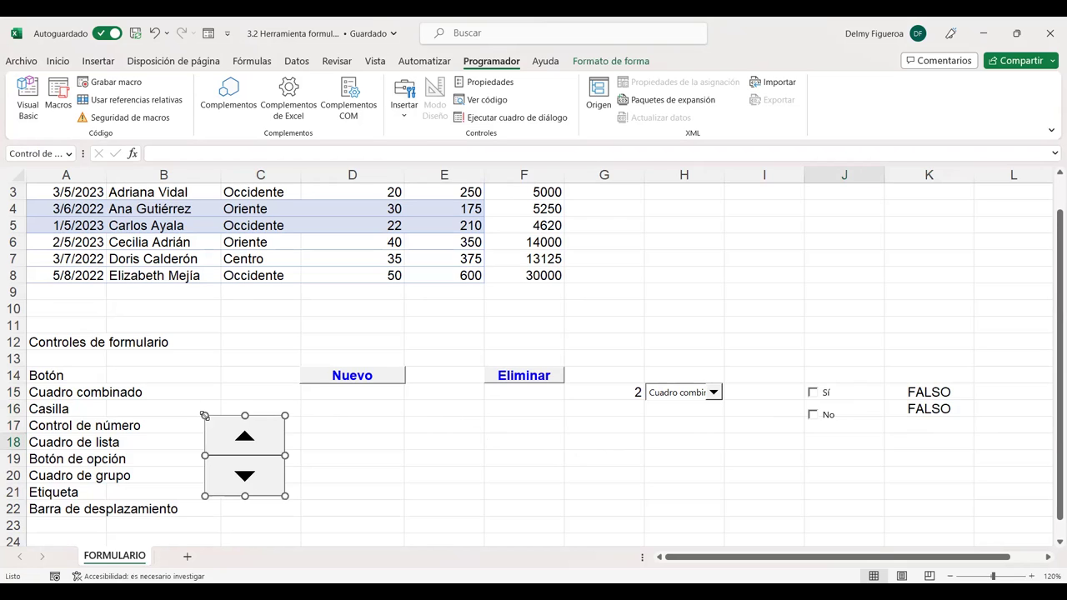
key(Delete)
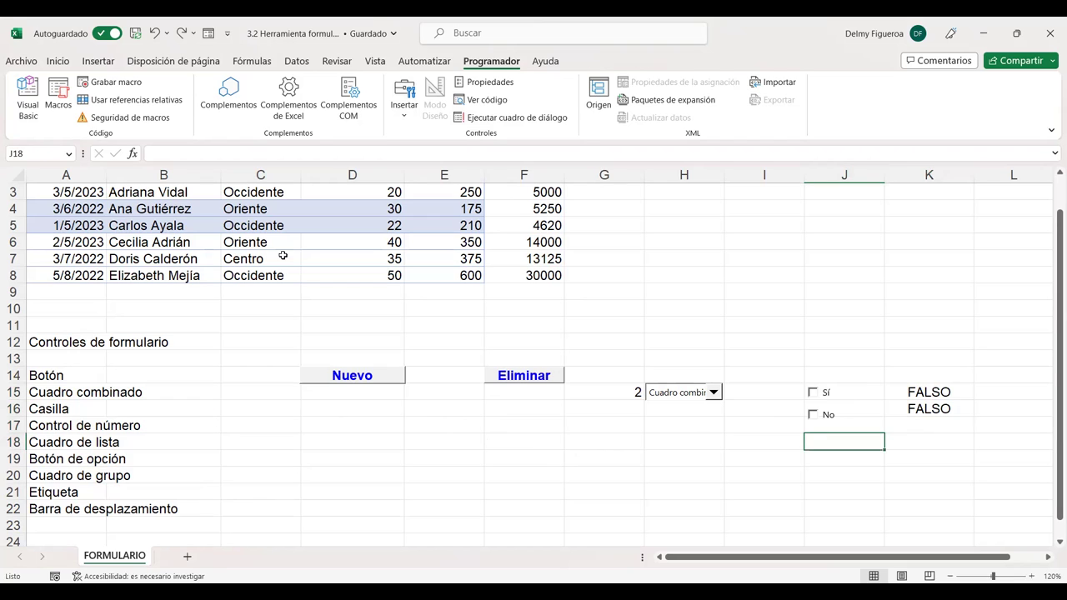
click(405, 108)
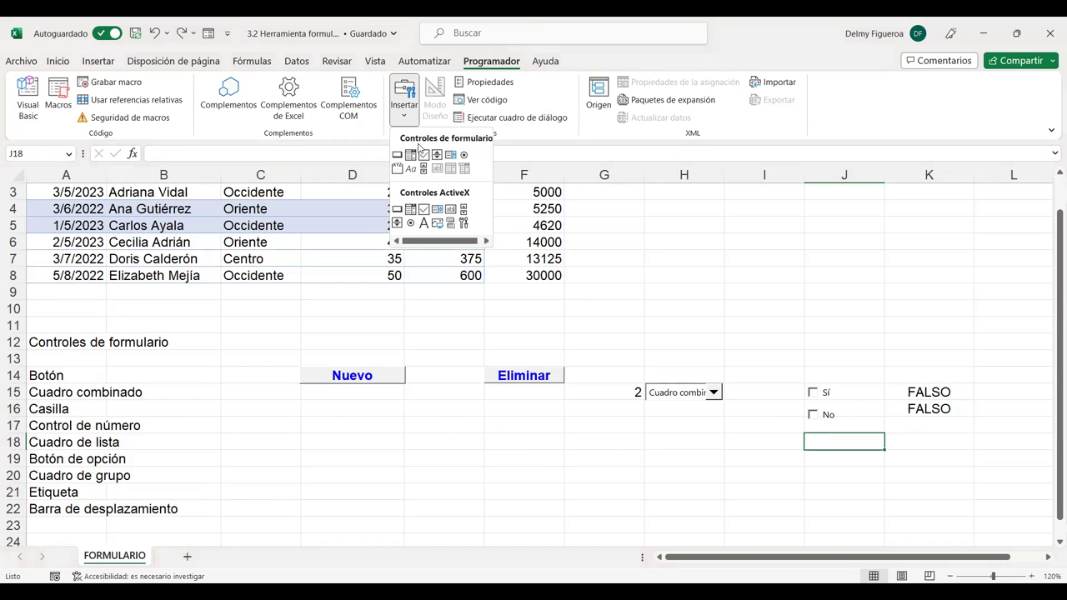
click(437, 155)
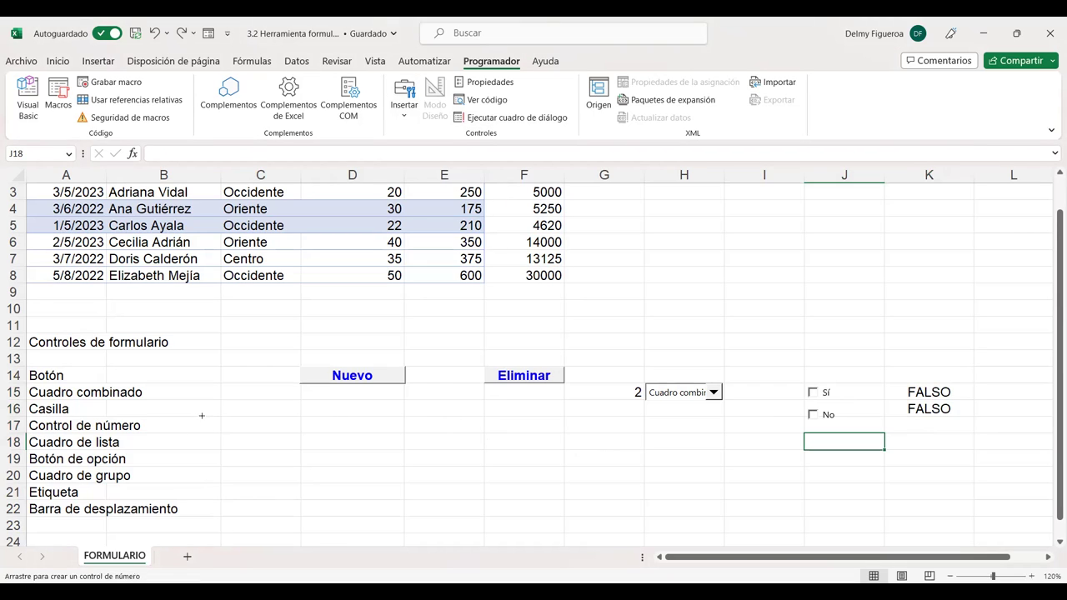
drag(205, 415, 220, 431)
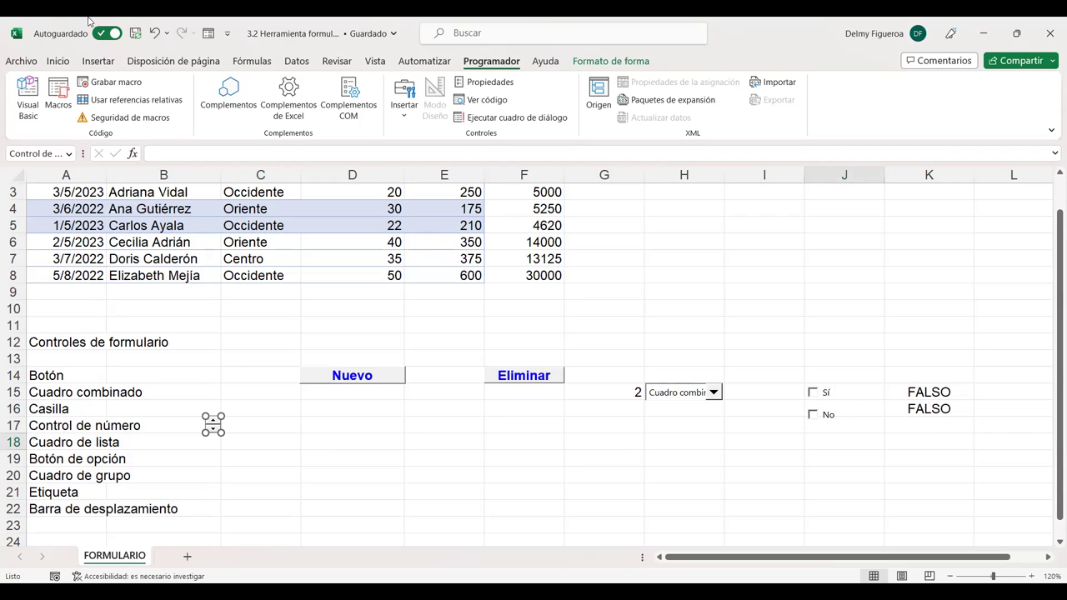
click(58, 63)
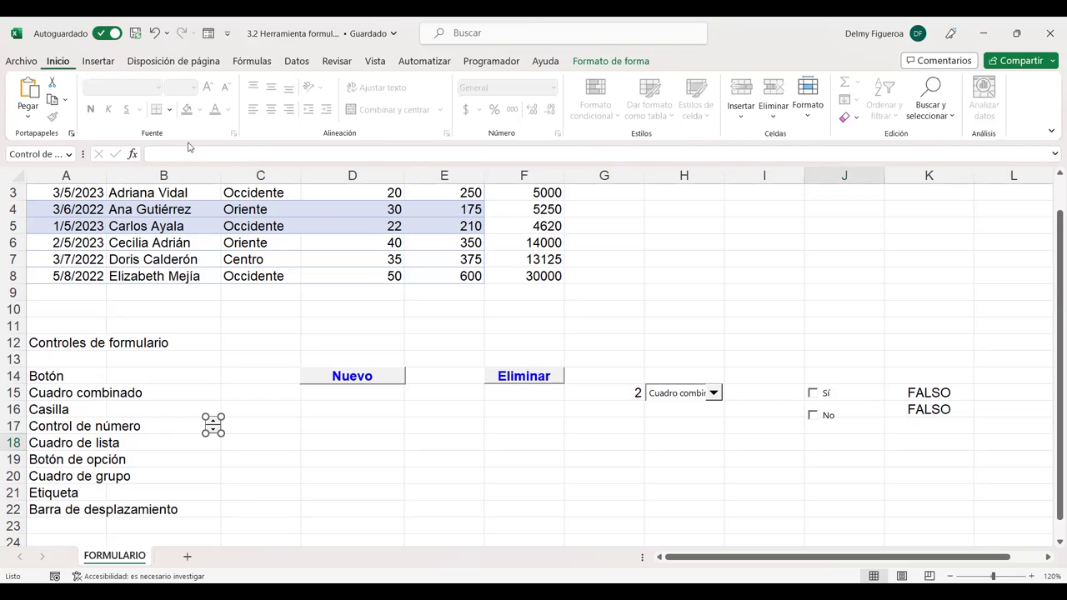
Try indent and text-angle changes for C14, cancel them, and reselect the spin button.
click(292, 378)
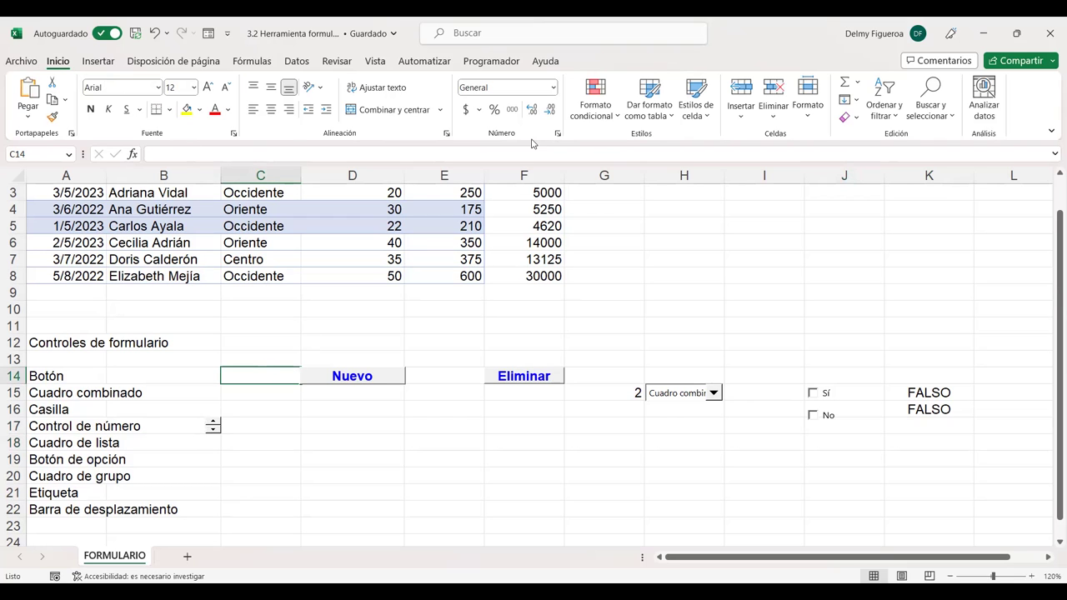
click(447, 134)
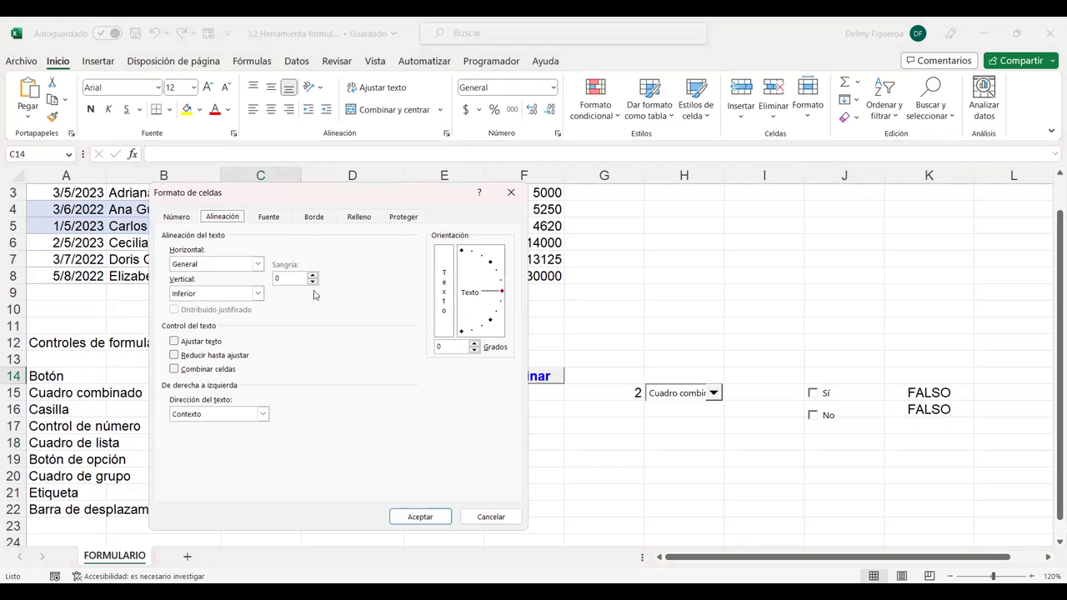
click(313, 275)
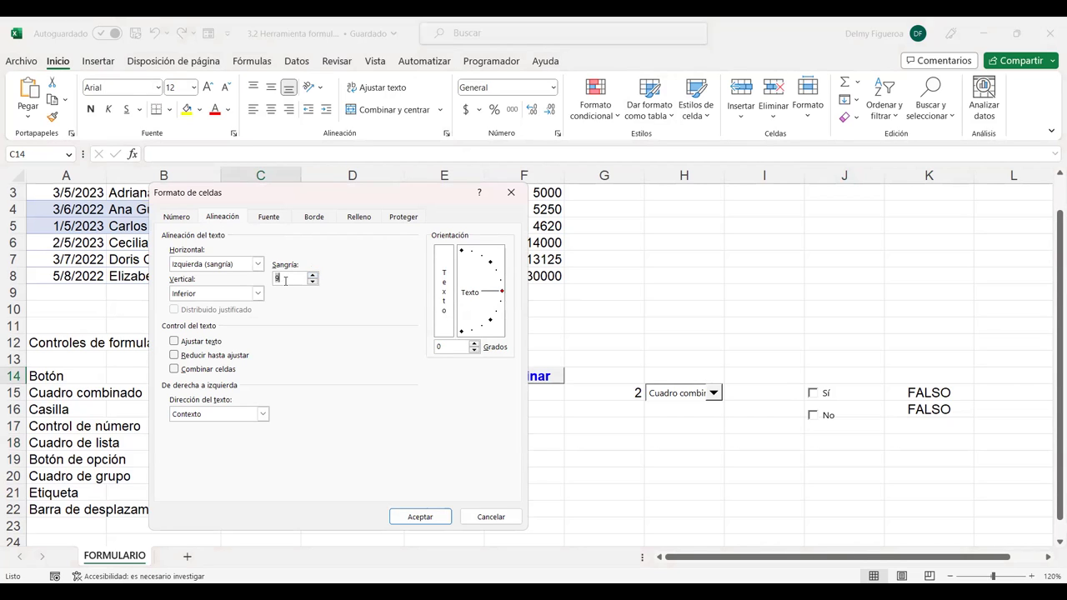
click(476, 344)
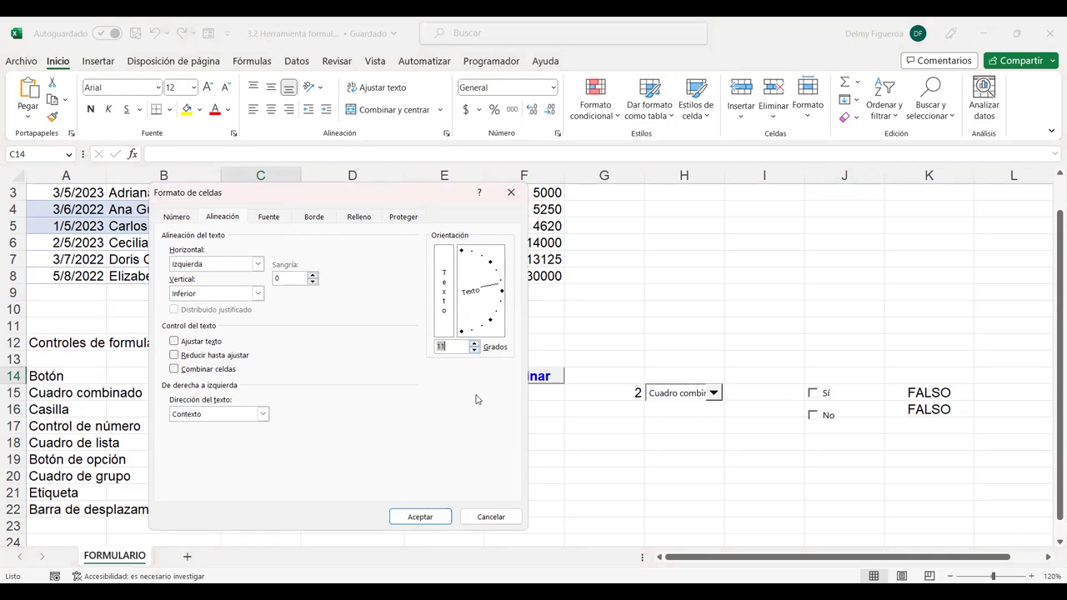
click(490, 516)
click(467, 515)
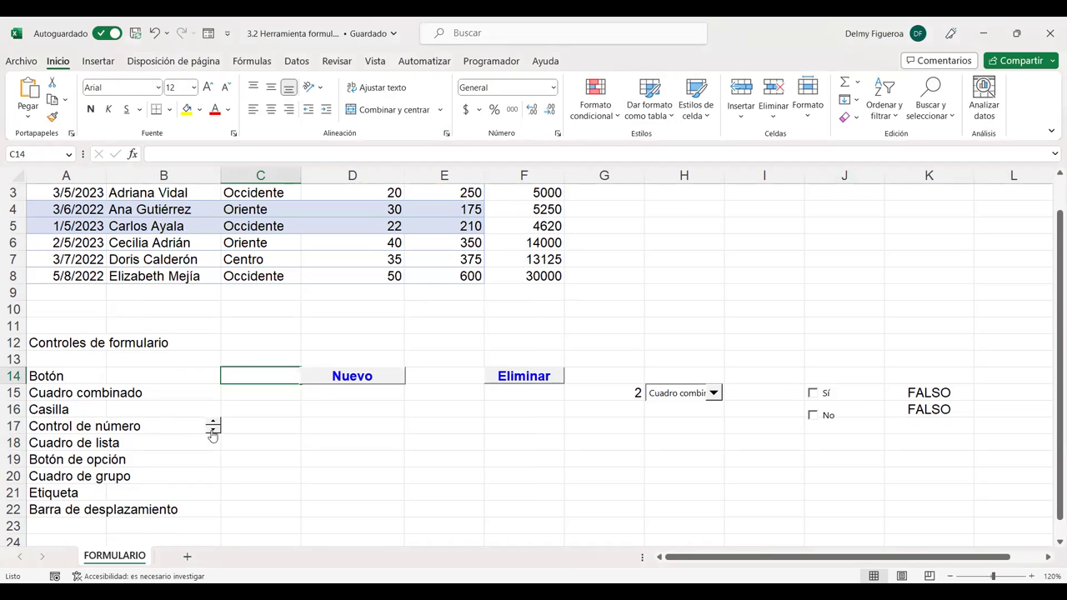
ctrl+click(213, 433)
right_click(213, 433)
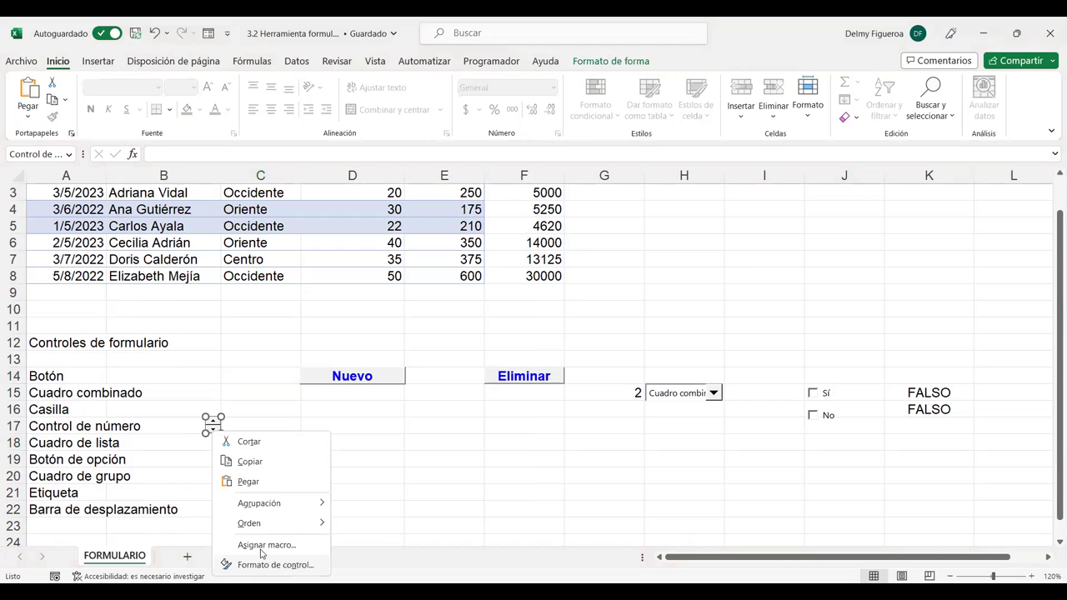
click(275, 565)
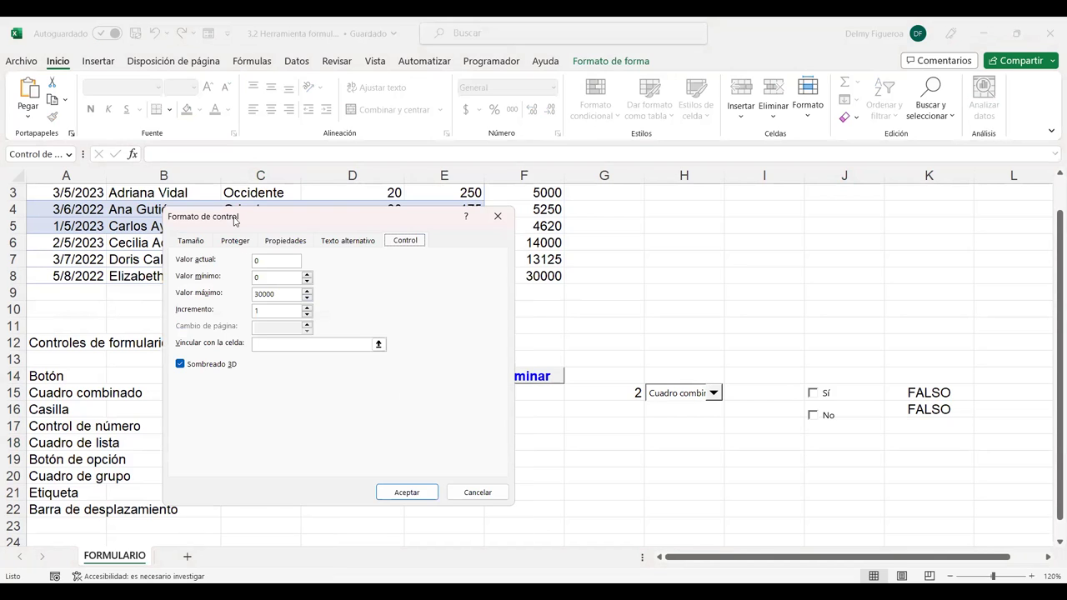
drag(236, 219, 475, 191)
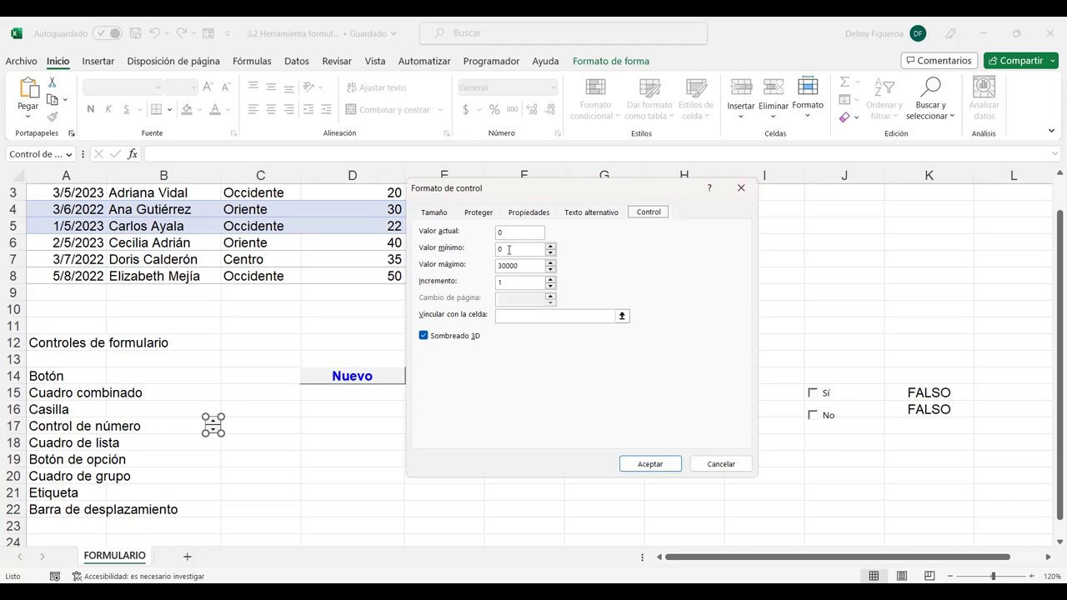
click(723, 468)
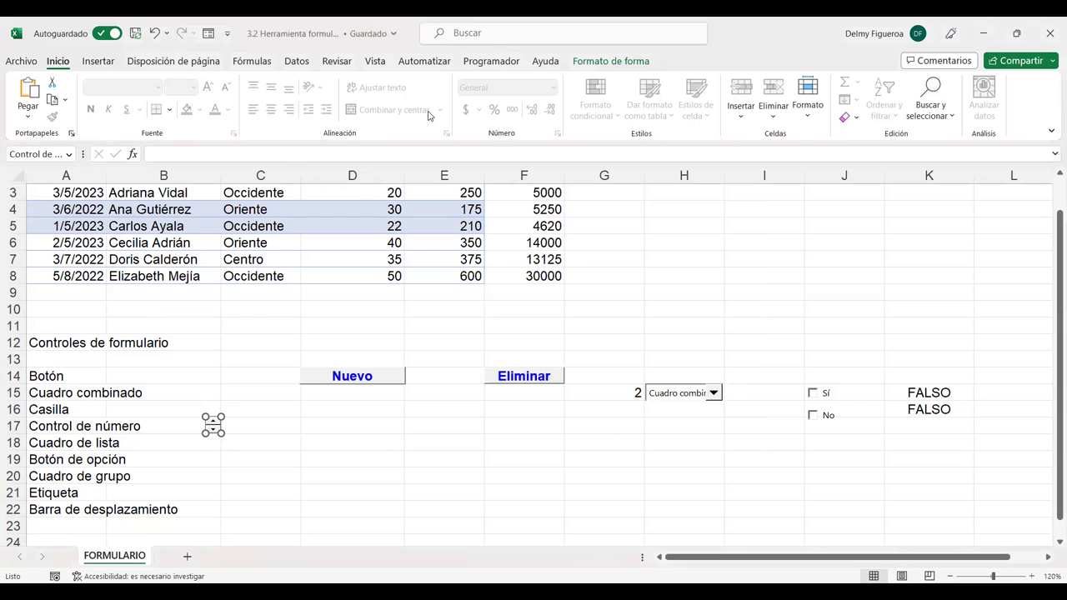
Cancel trial alignment changes on C17, then view the spin button's settings: value 0, range 0–30000, increment 1.
click(265, 425)
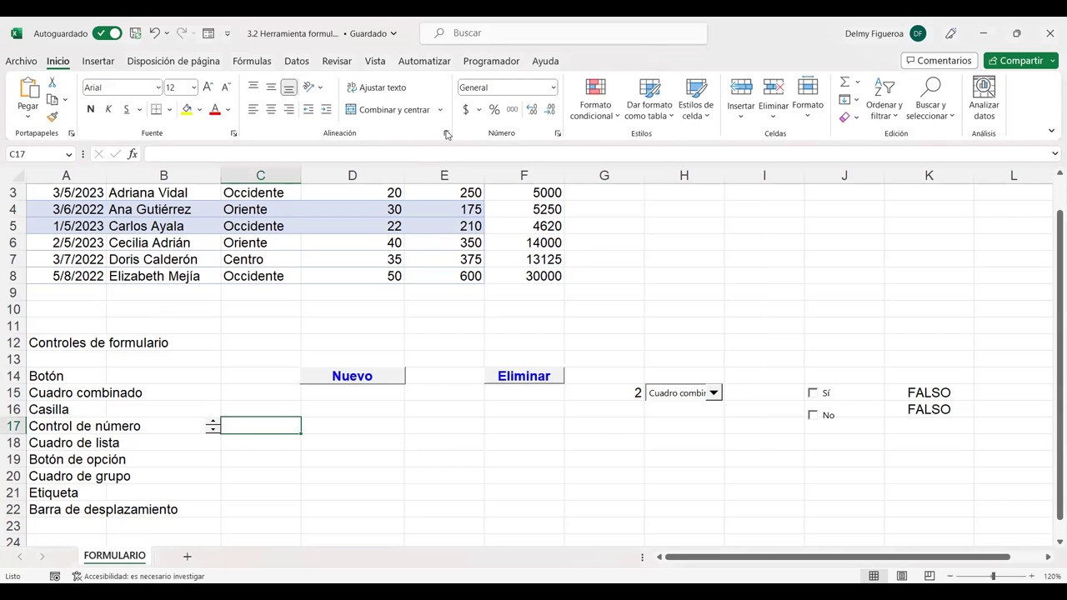
click(447, 134)
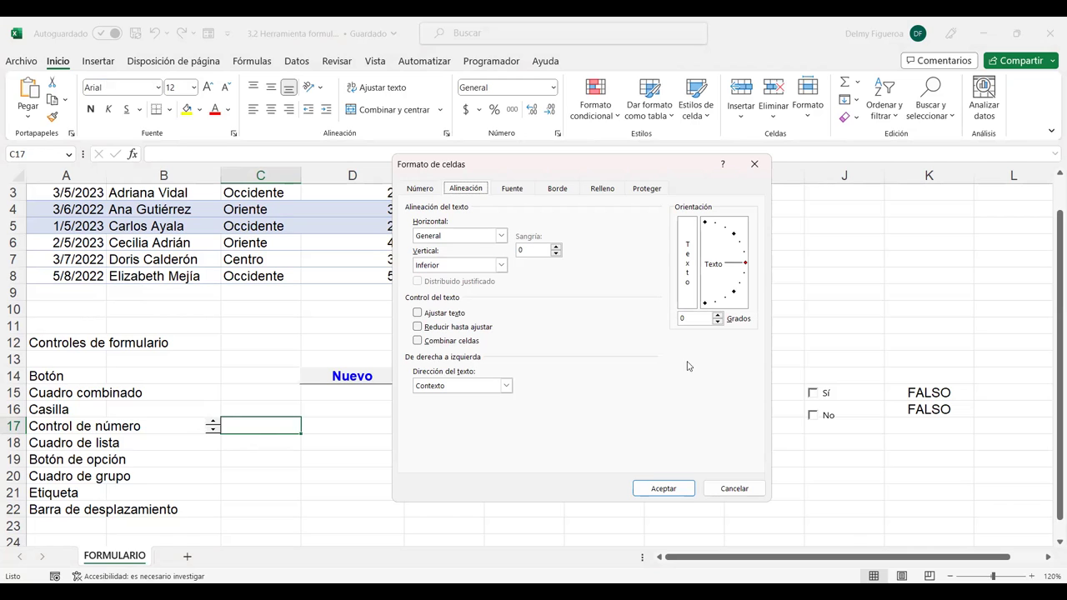
click(556, 248)
click(556, 248)
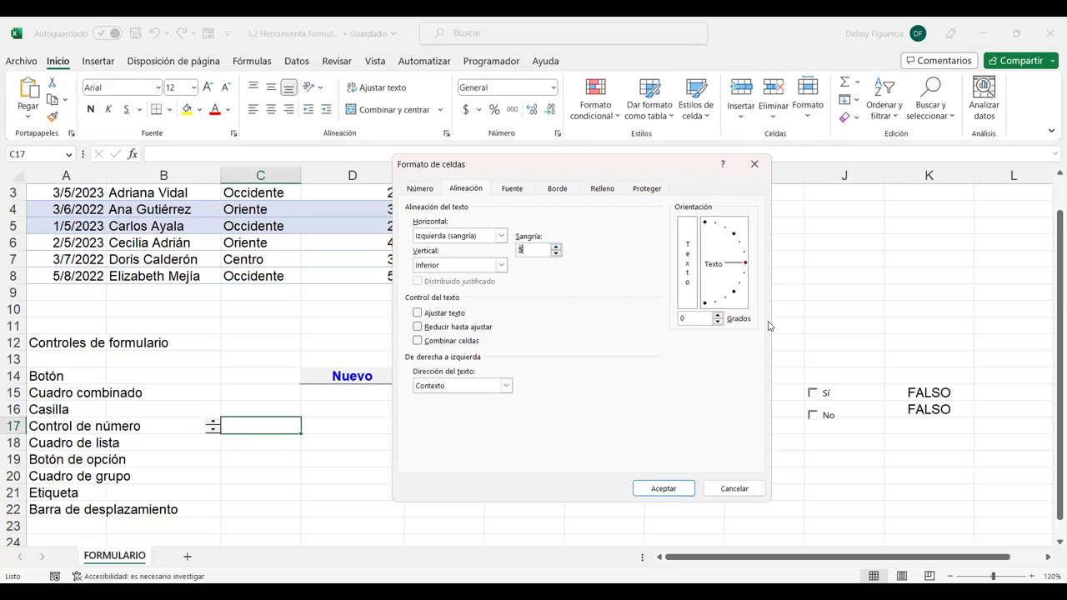
click(718, 317)
click(718, 317)
click(718, 316)
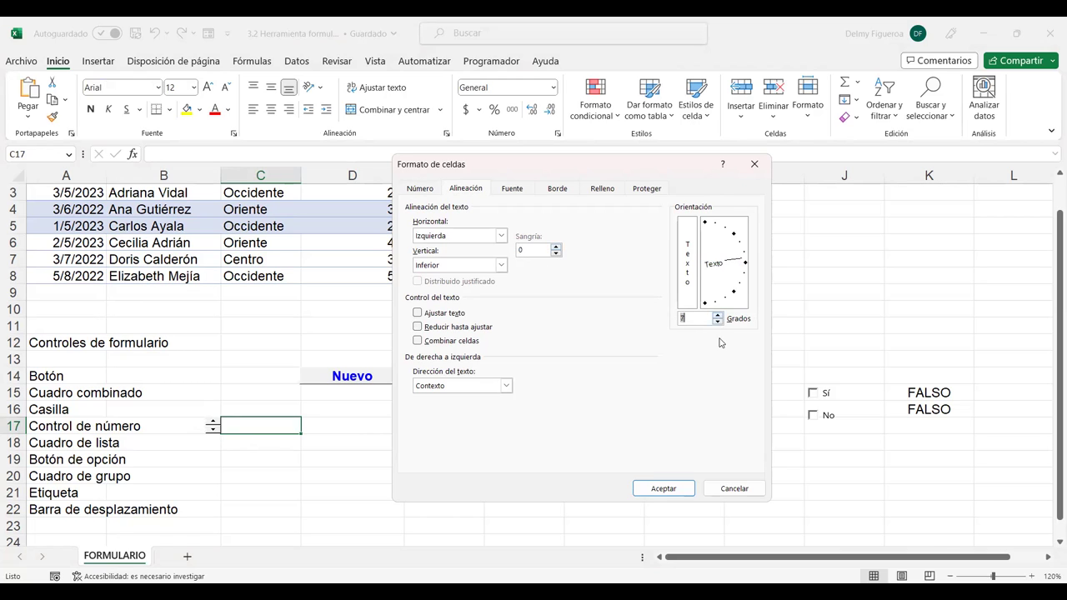
click(724, 489)
right_click(214, 425)
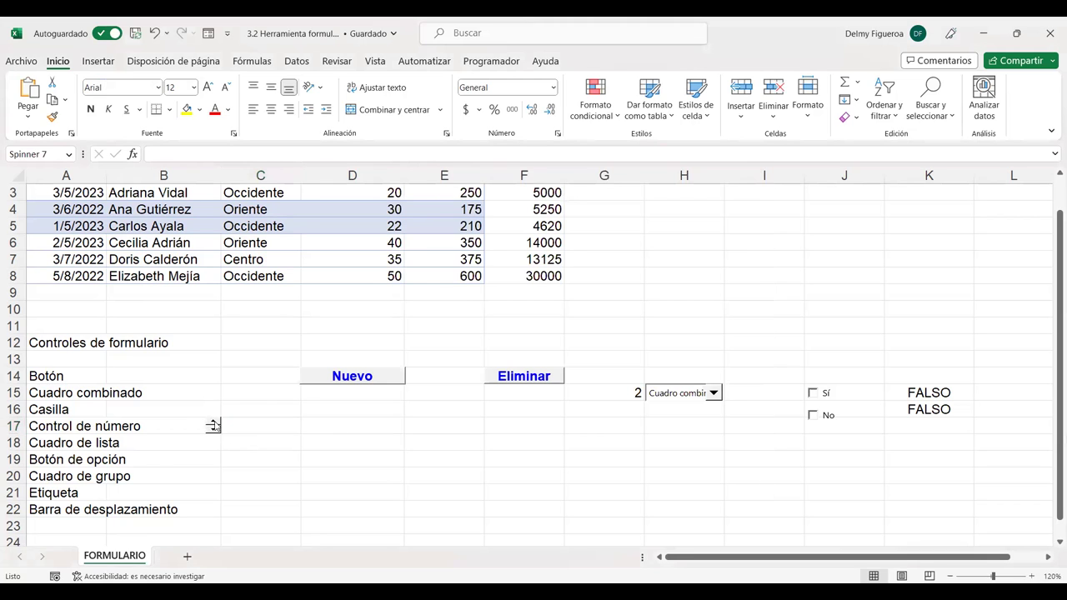
click(279, 557)
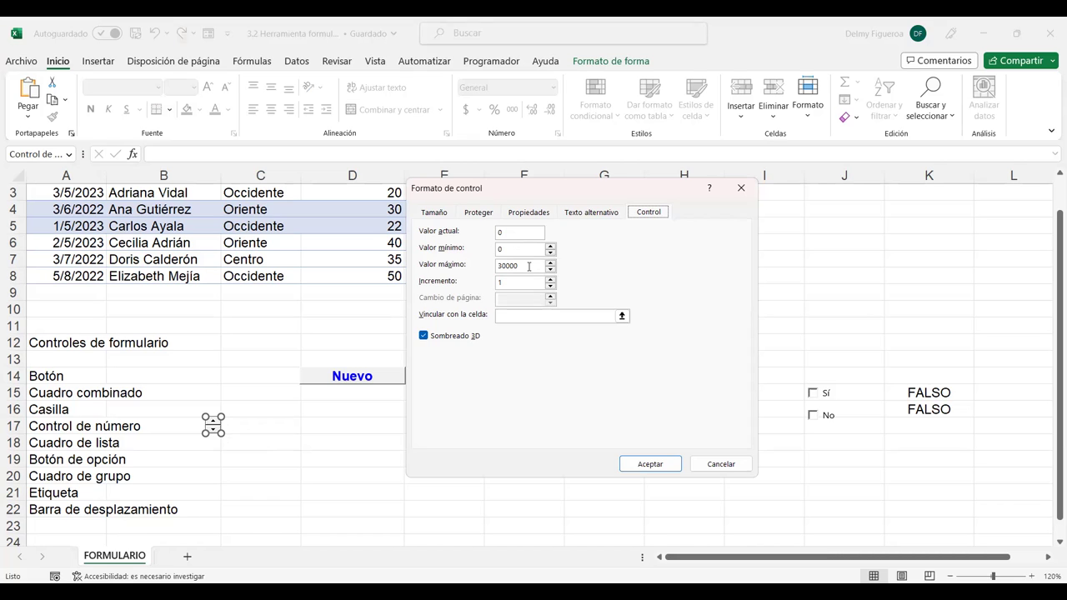
Cancel the spin button settings and select the CANTIDAD quantities D2:D8.
drag(528, 267, 471, 267)
click(722, 467)
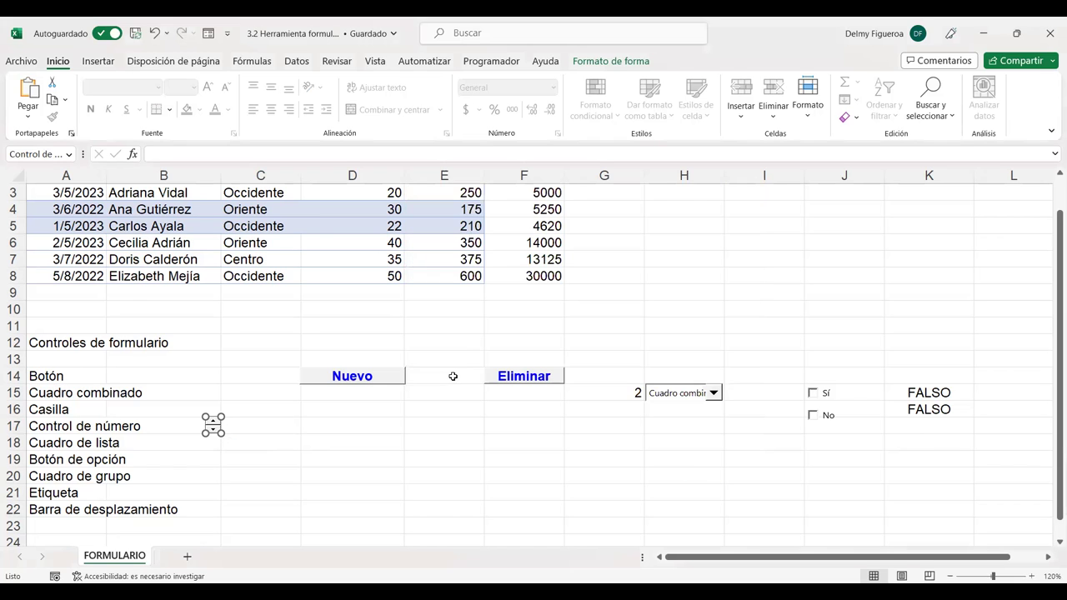
scroll(448, 379, up, 1)
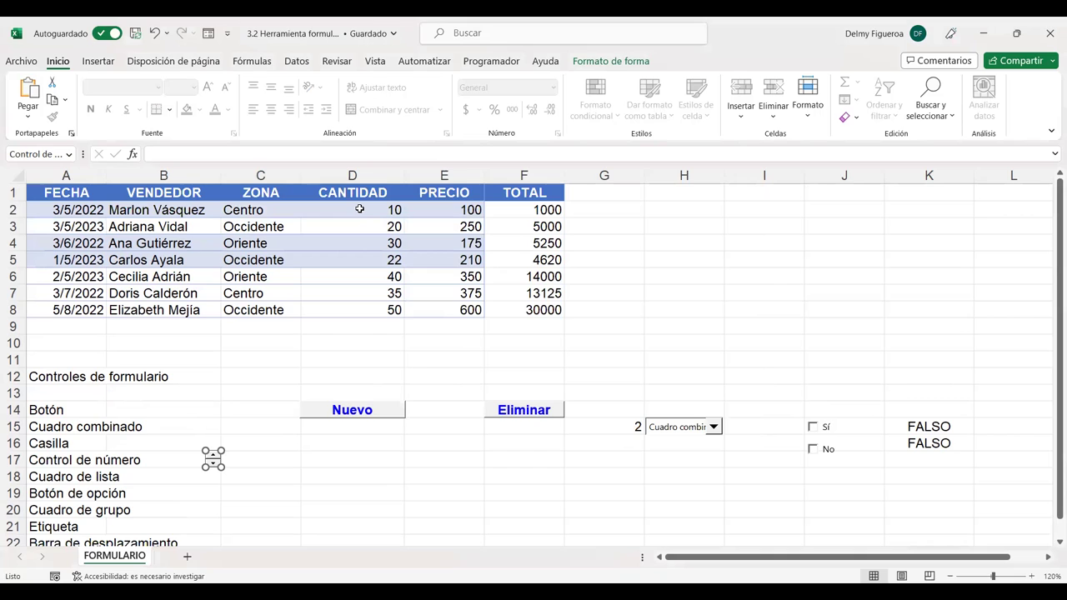
drag(359, 209, 357, 309)
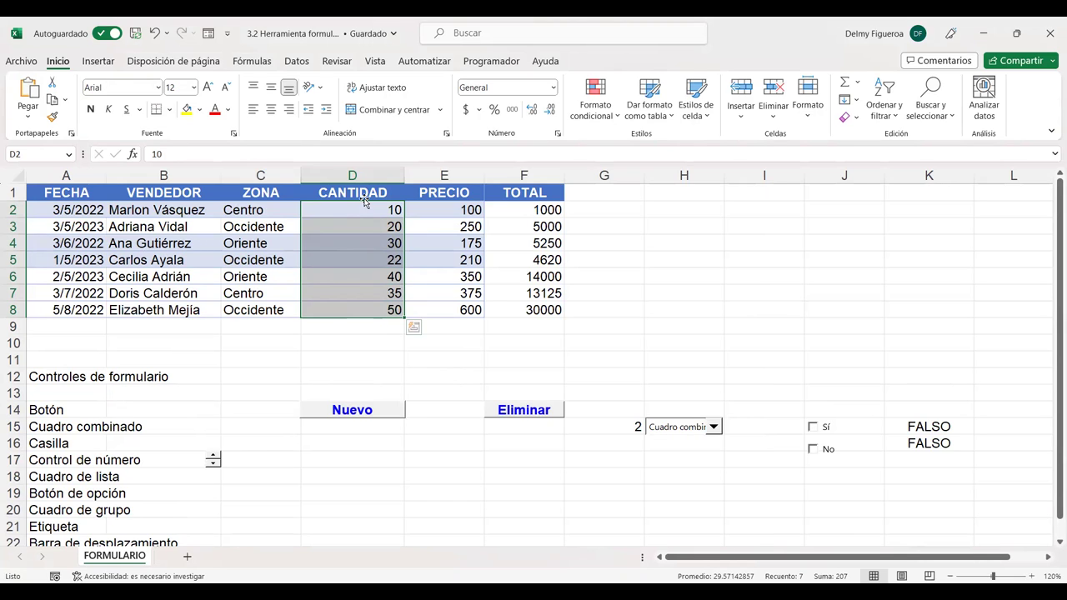
click(364, 209)
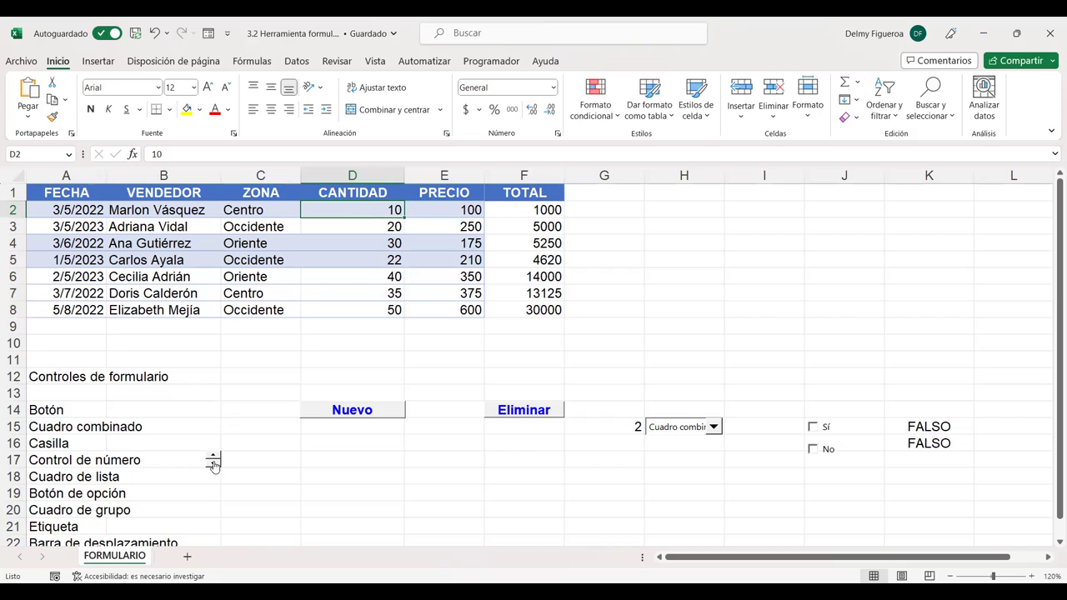
drag(373, 212, 361, 310)
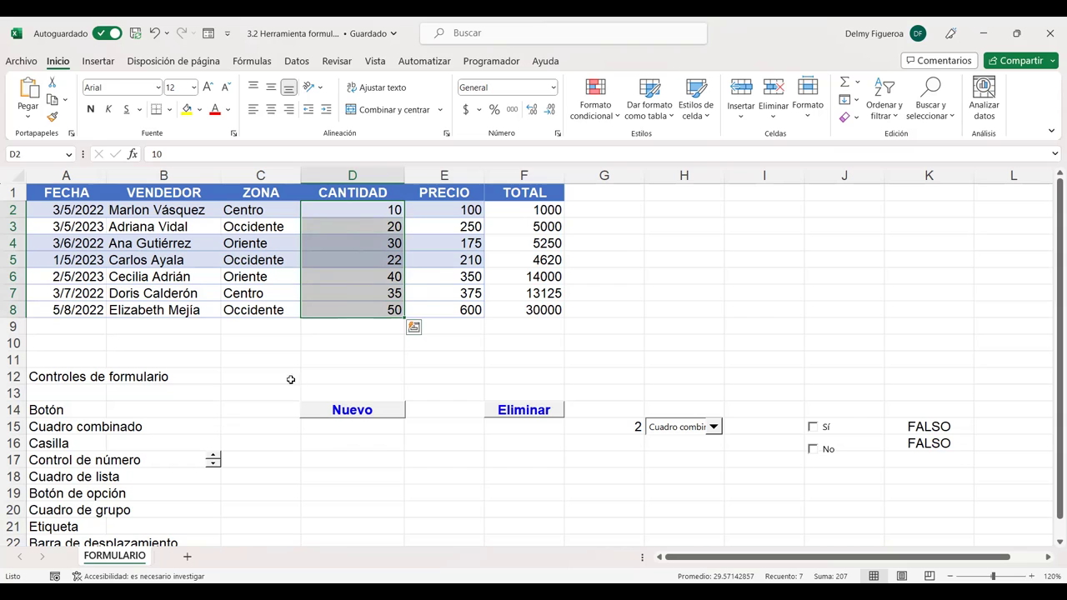
Set the spin button's maximum to 99 with increment 1 and link it to $C$17.
right_click(212, 467)
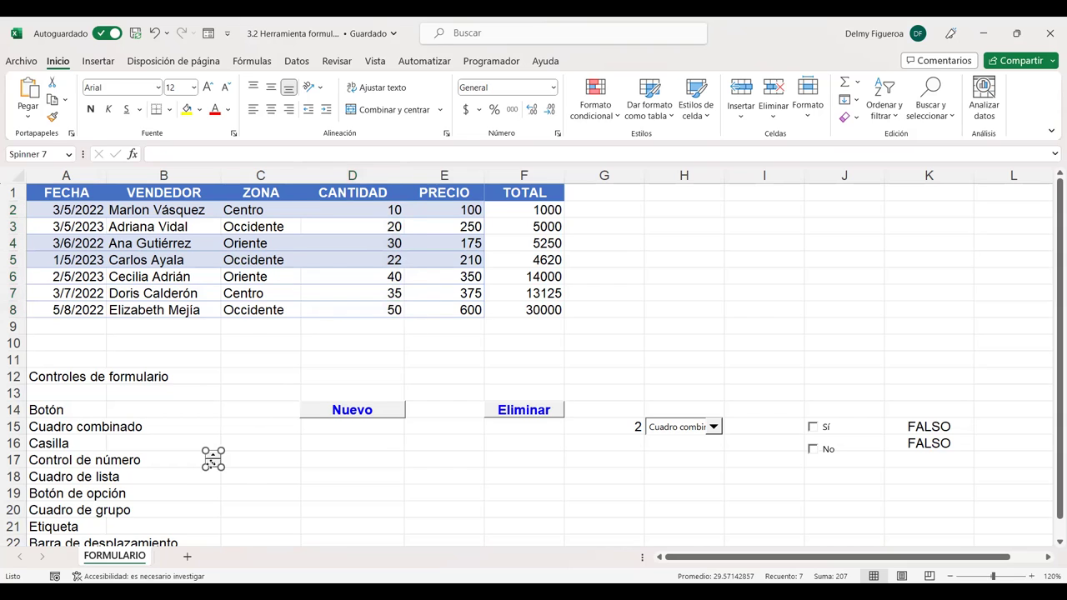
click(289, 460)
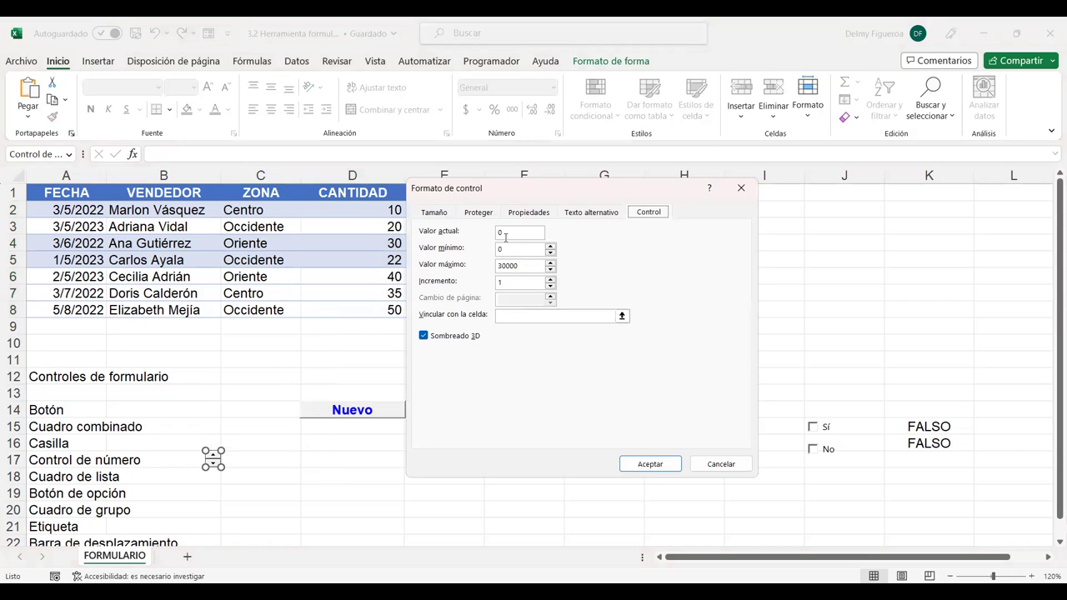
click(430, 263)
text(99)
click(512, 317)
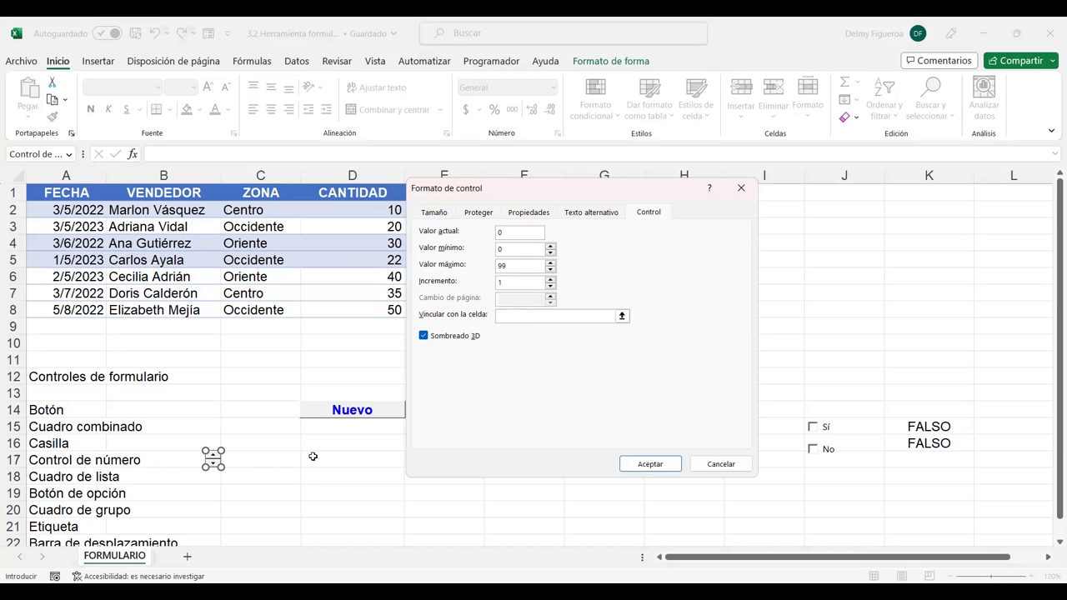
click(262, 461)
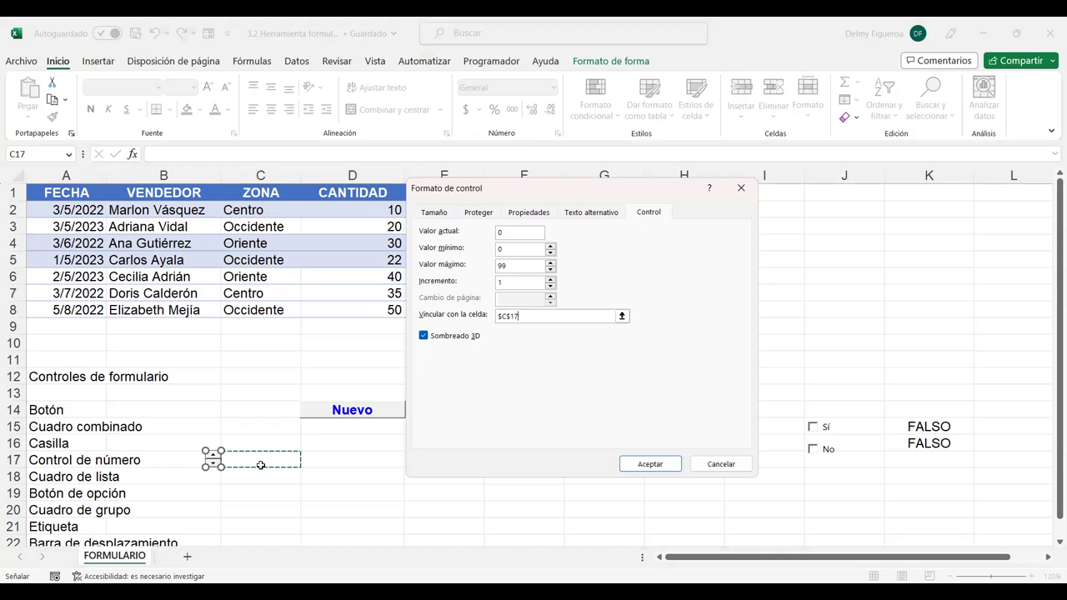
click(668, 472)
key(Escape)
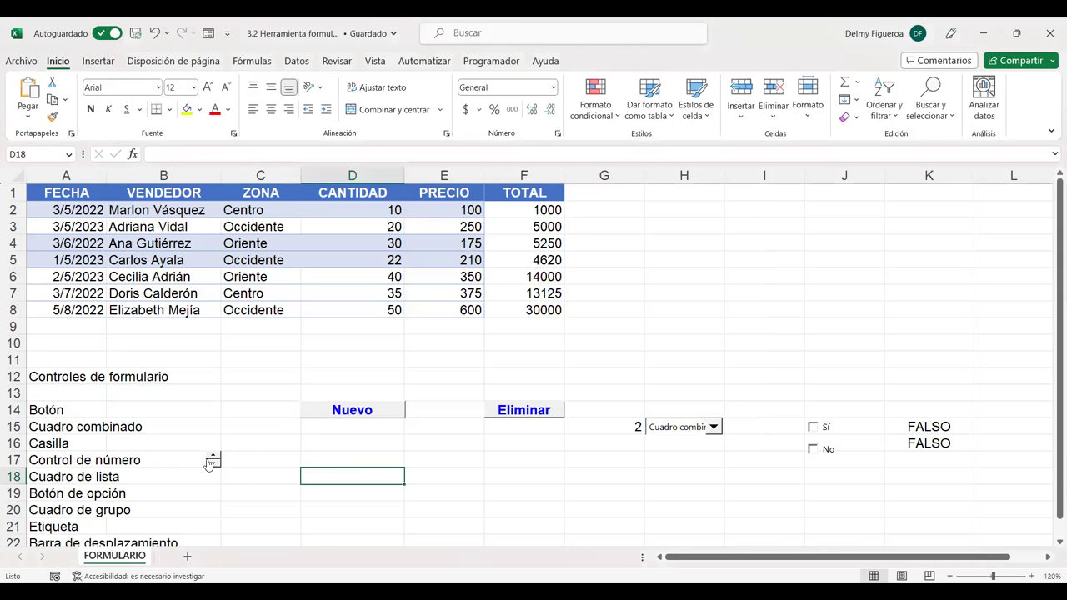
Move the spin button into D17 and centre the value in C17.
click(212, 456)
ctrl+click(214, 460)
drag(249, 458, 311, 455)
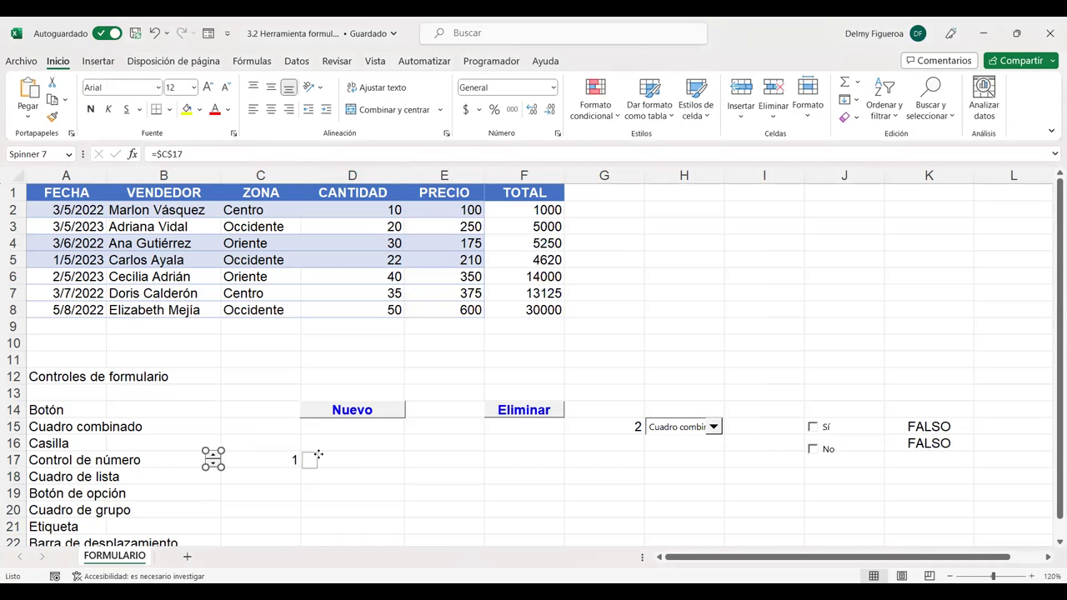
click(365, 462)
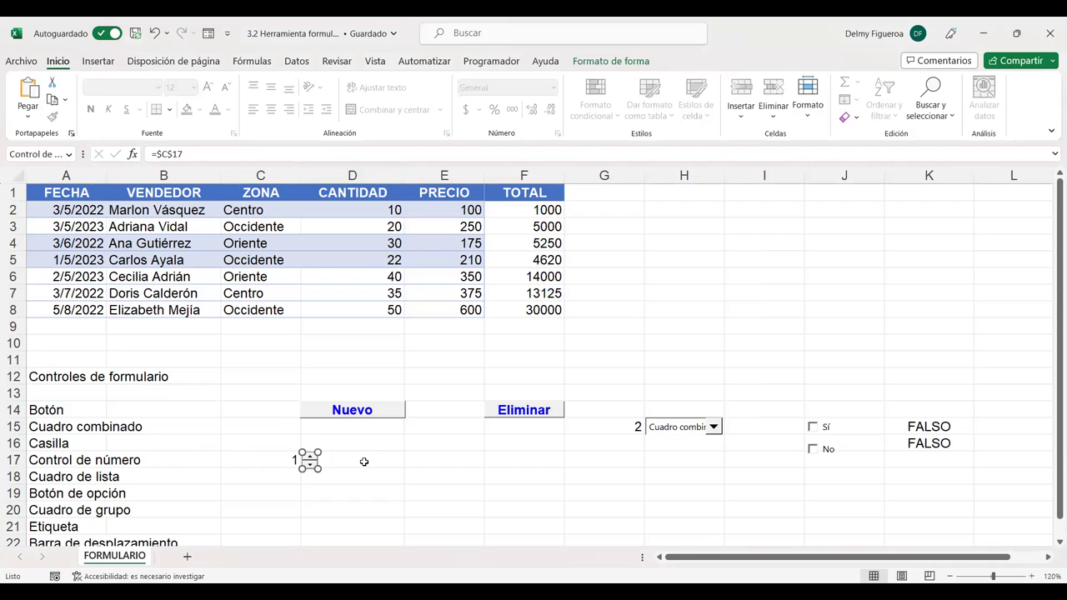
click(279, 460)
click(271, 109)
click(341, 460)
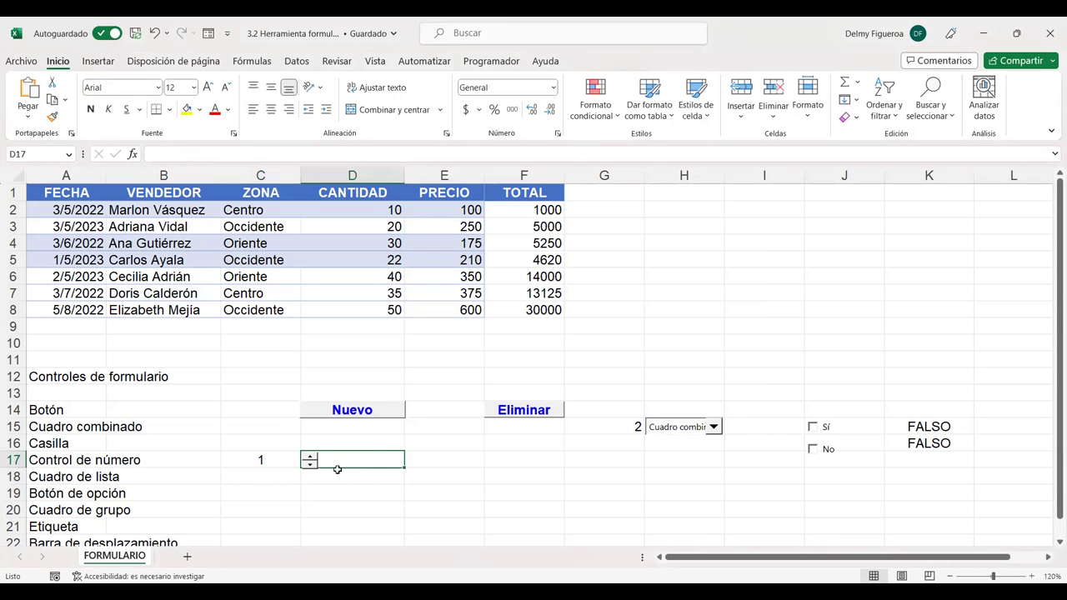
click(483, 474)
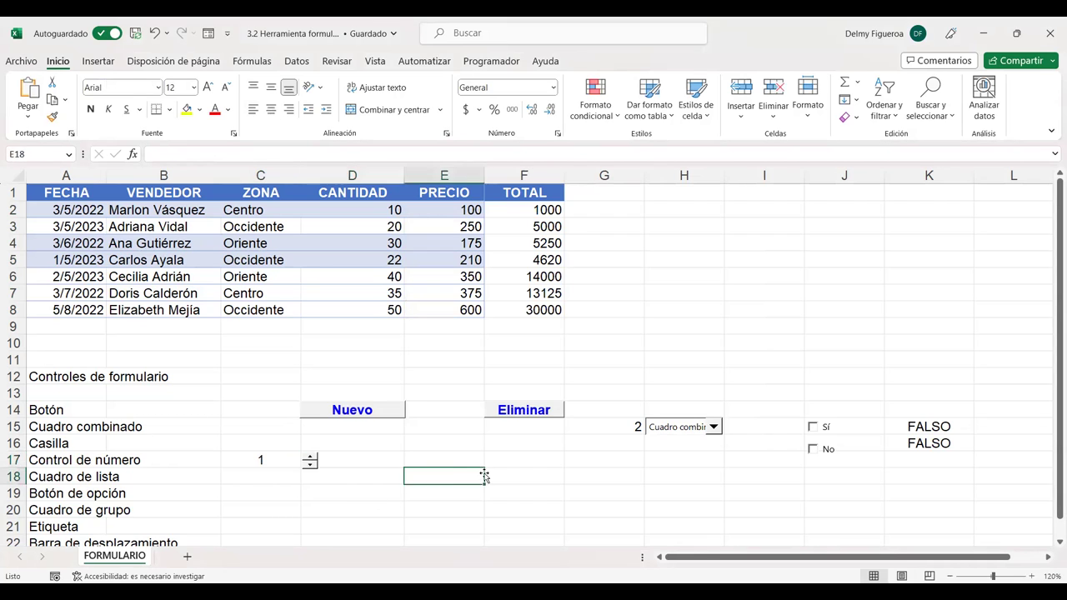
Nudge the spin button beside C17 and step C17 up to 2.
ctrl+click(310, 464)
right_click(310, 460)
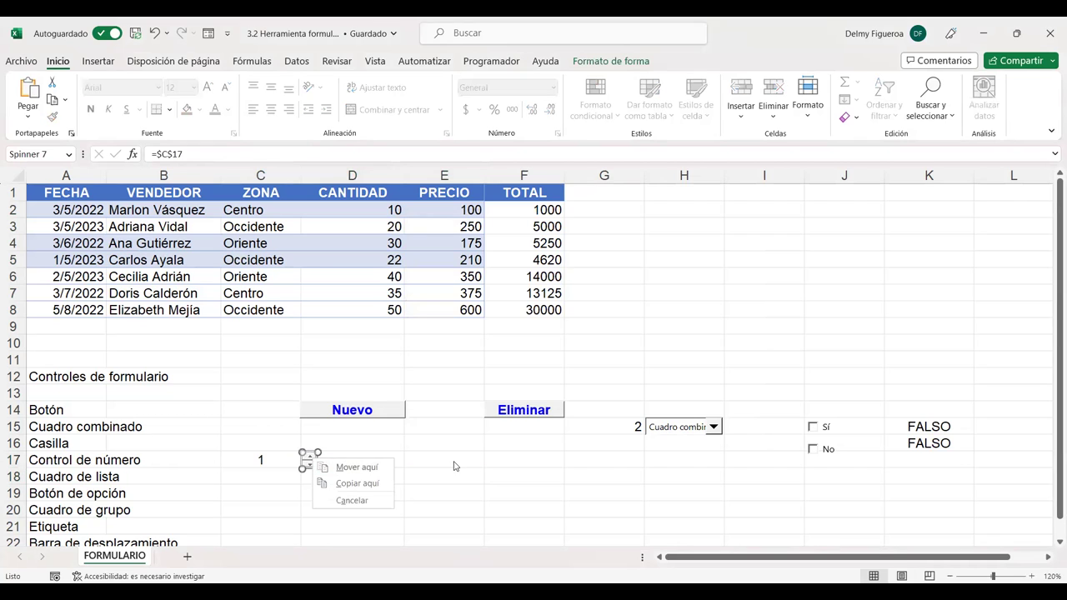
click(375, 467)
click(477, 482)
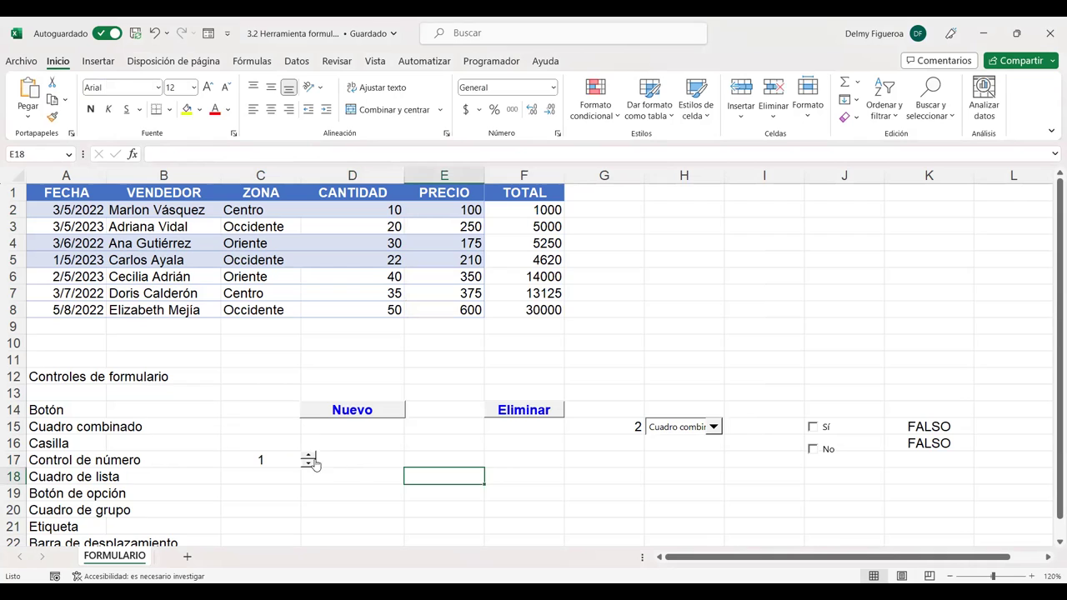
click(308, 457)
Enter 100 directly in cell C17.
drag(310, 458, 310, 463)
click(267, 462)
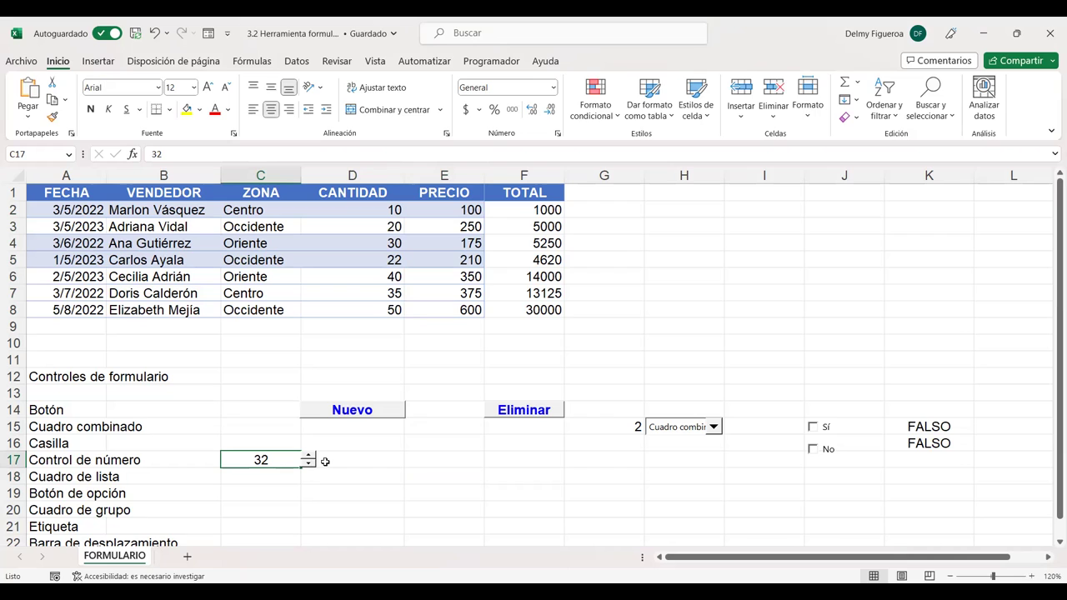
text(100)
key(Return)
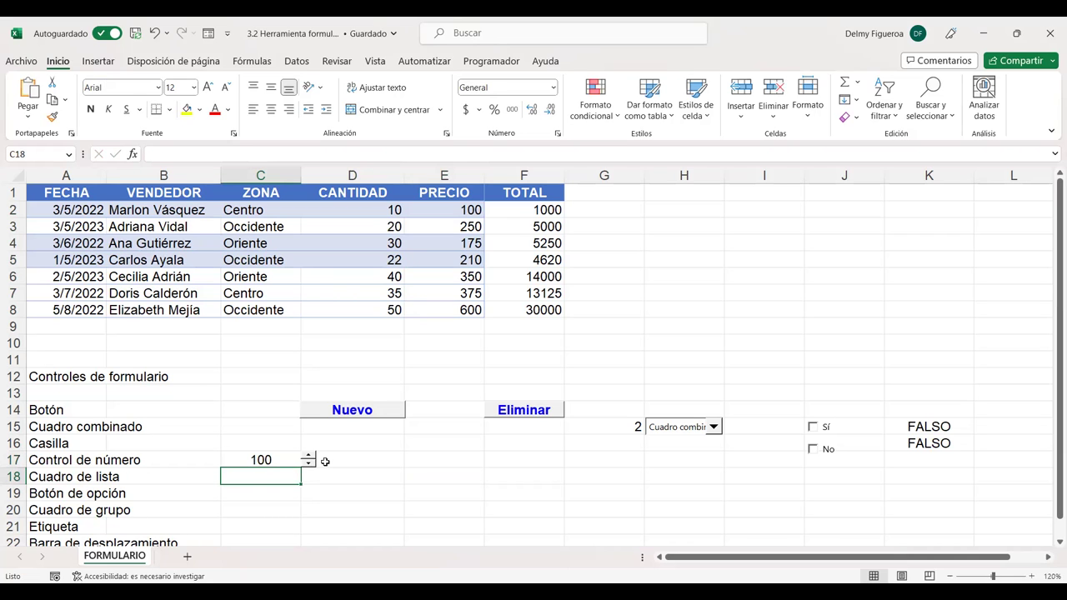
click(278, 457)
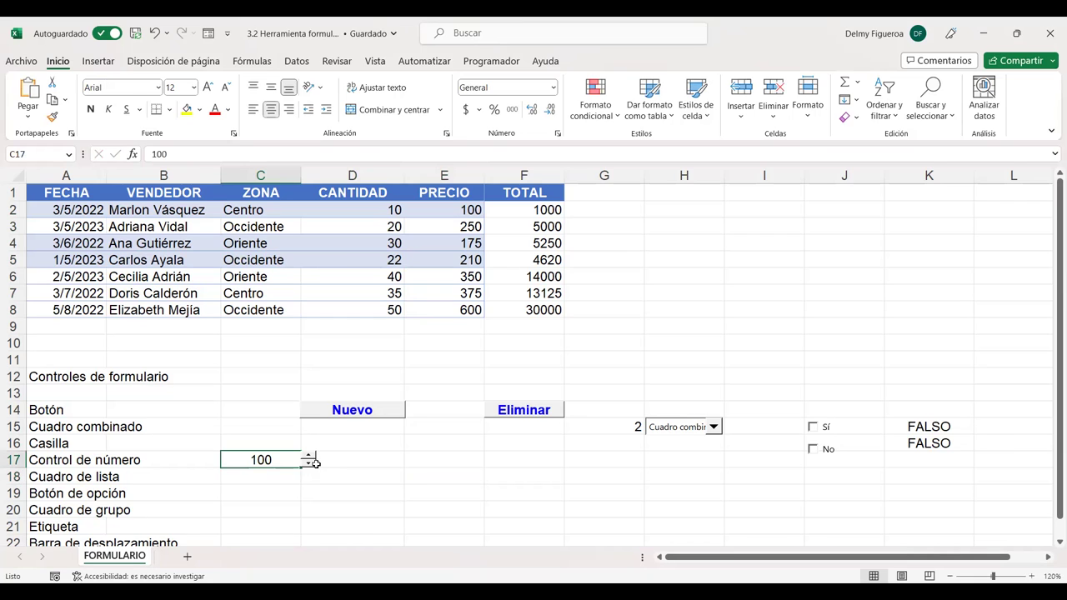
Use the spin button to bring C17 down to 77, checking that it also steps up.
double_click(309, 465)
click(309, 456)
click(309, 466)
click(309, 465)
click(308, 465)
click(309, 465)
click(310, 465)
click(310, 466)
click(437, 460)
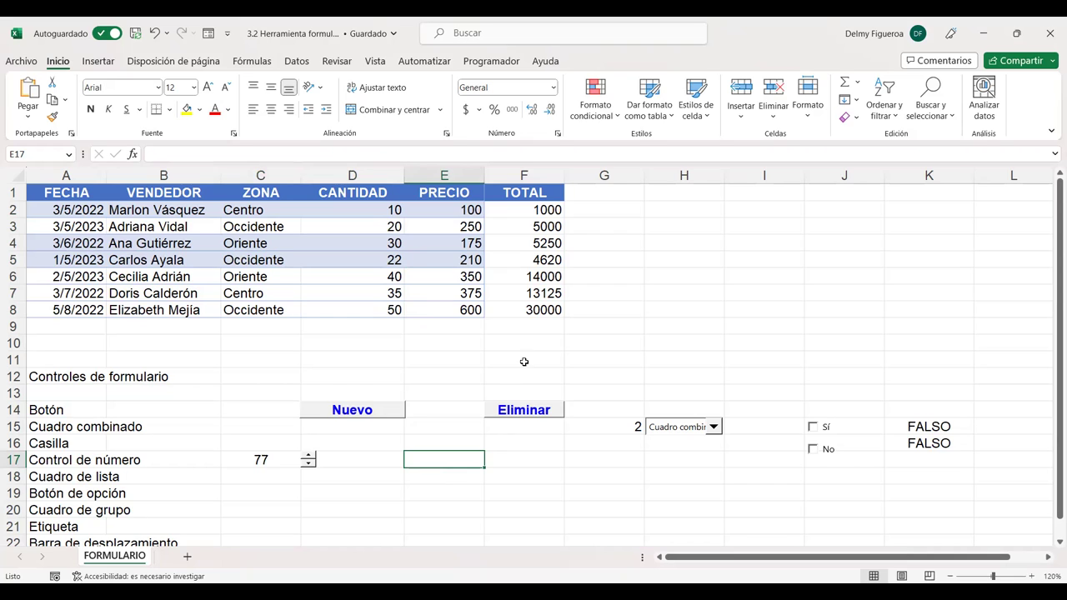
Change F2's formula from =D2*E2 to =C17*E2 so it shows 7700.
click(517, 210)
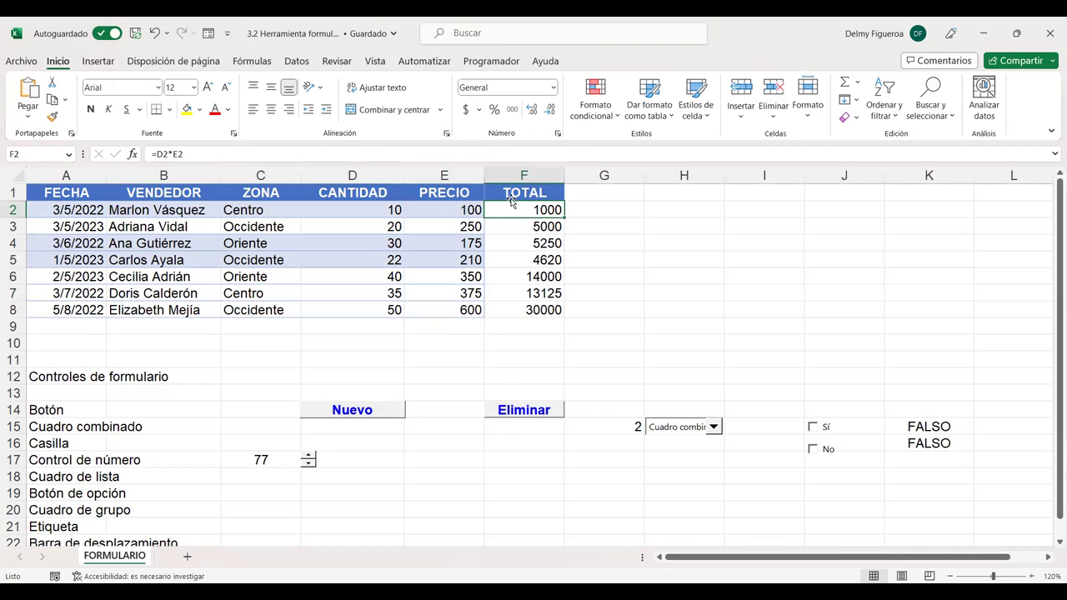
click(192, 157)
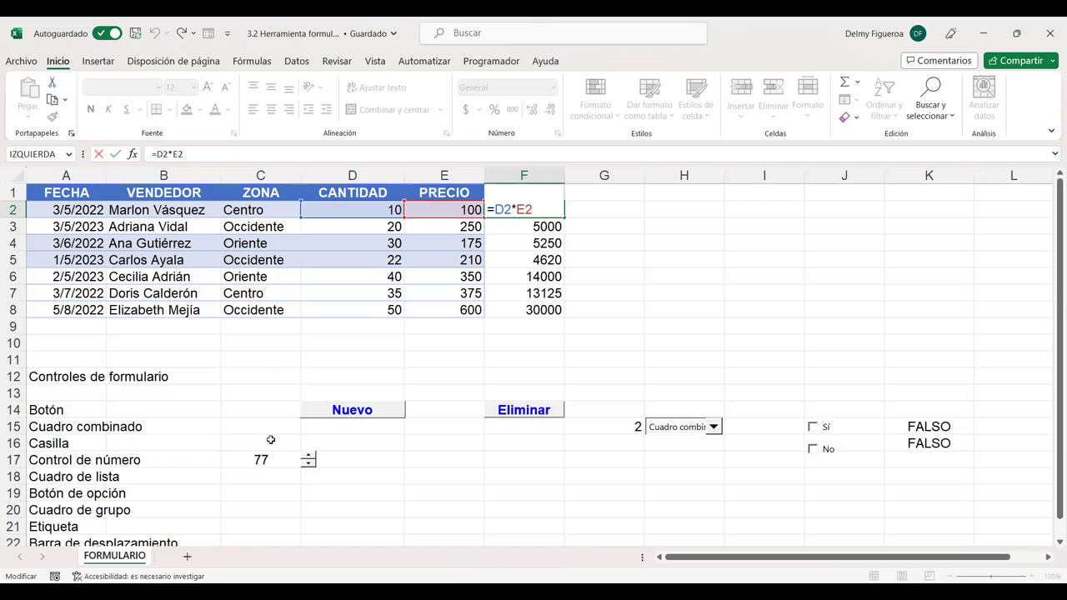
key(BackSpace)
key(BackSpace)
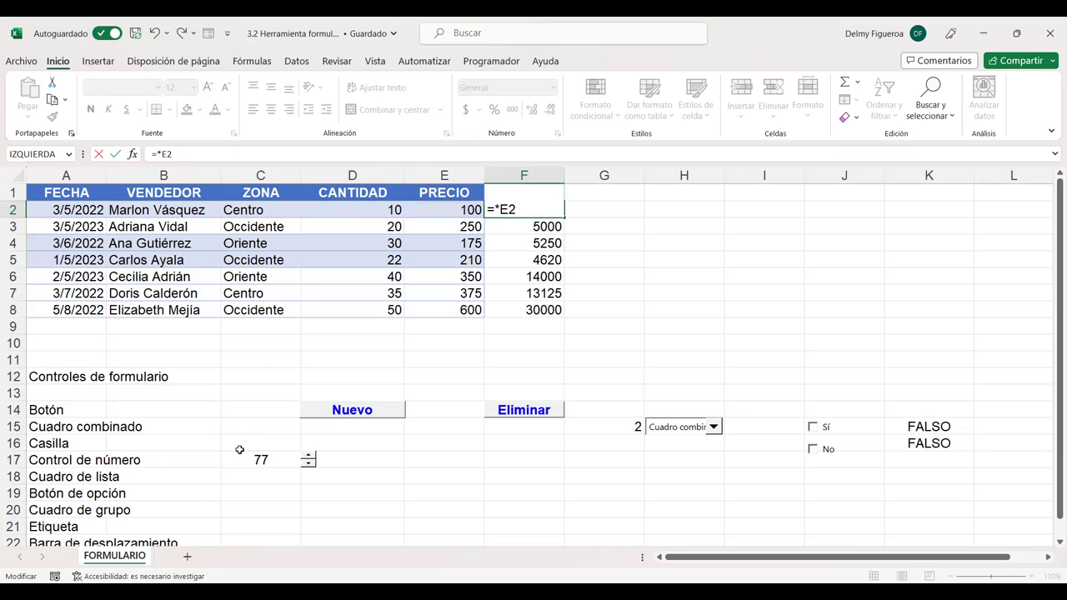
click(261, 460)
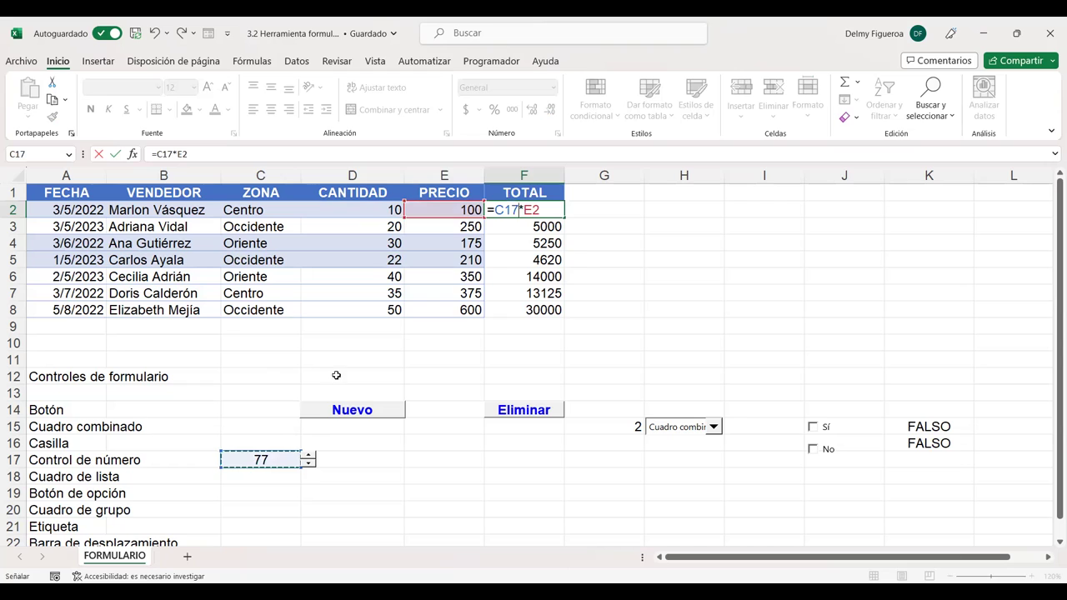
key(Return)
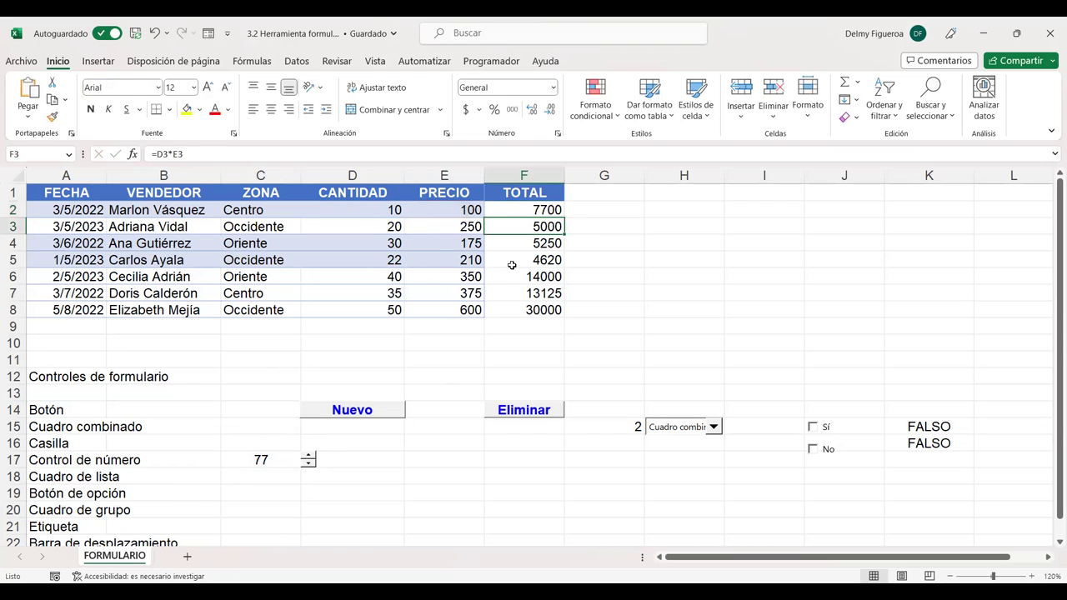
Fill F2's formula down to F8 and inspect the copied formulas in F3–F5.
click(535, 211)
drag(563, 216, 565, 314)
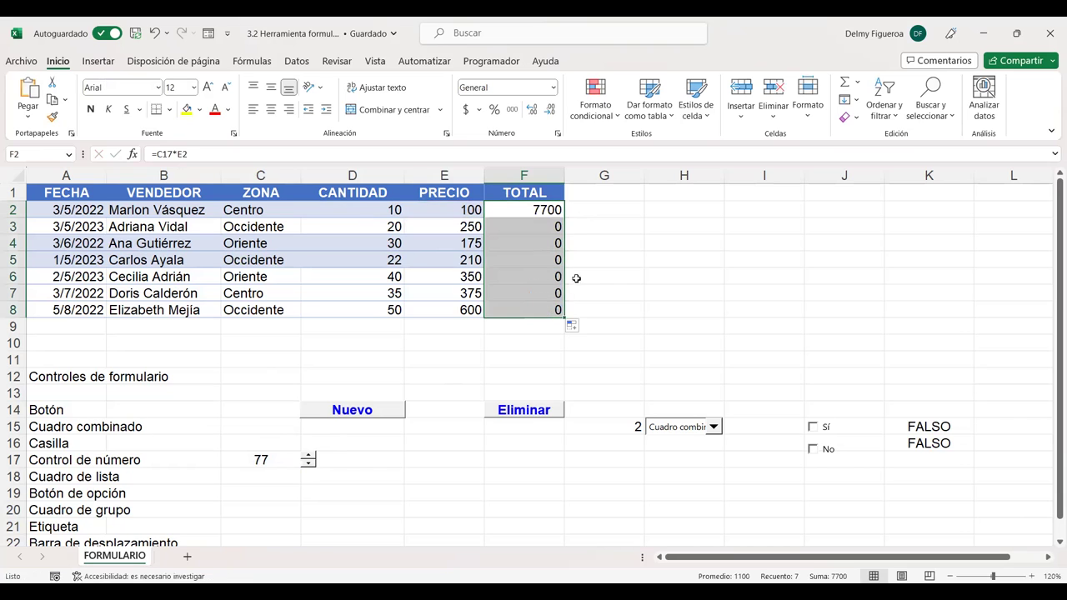
click(529, 208)
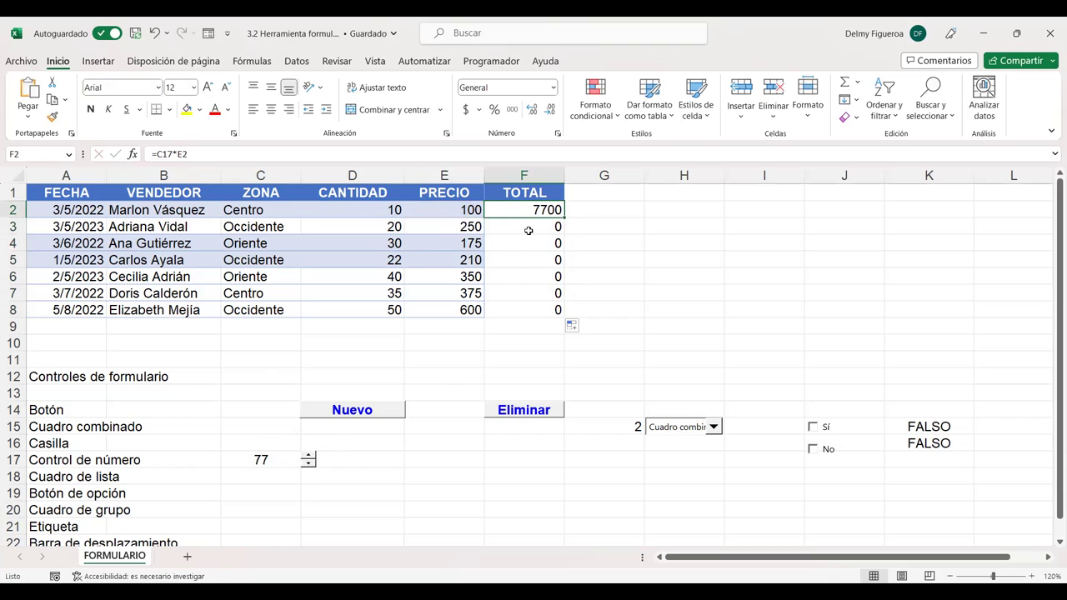
click(529, 225)
click(529, 241)
click(528, 260)
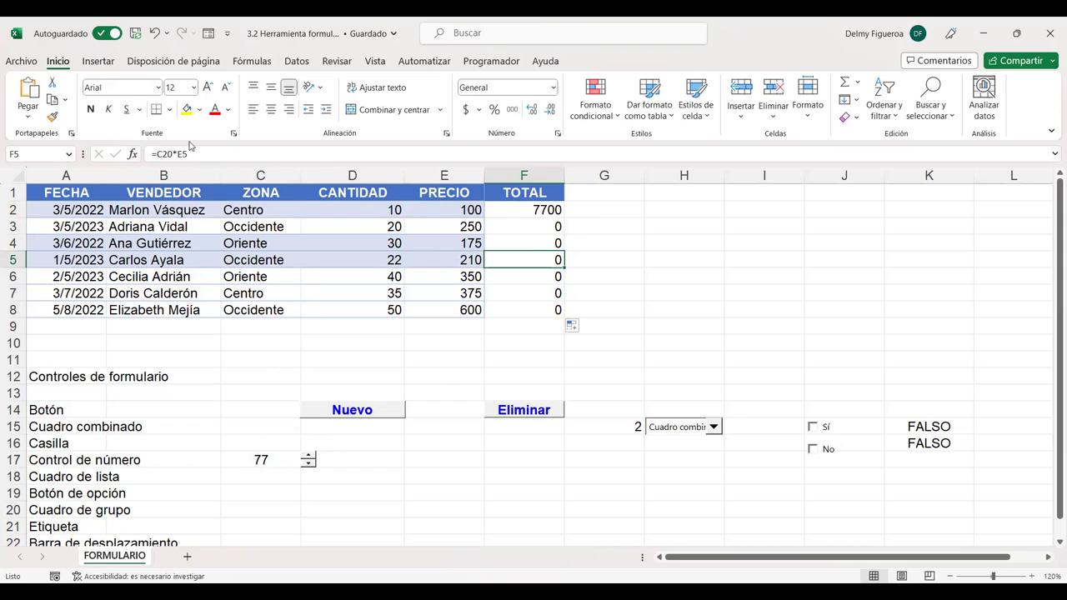
click(525, 208)
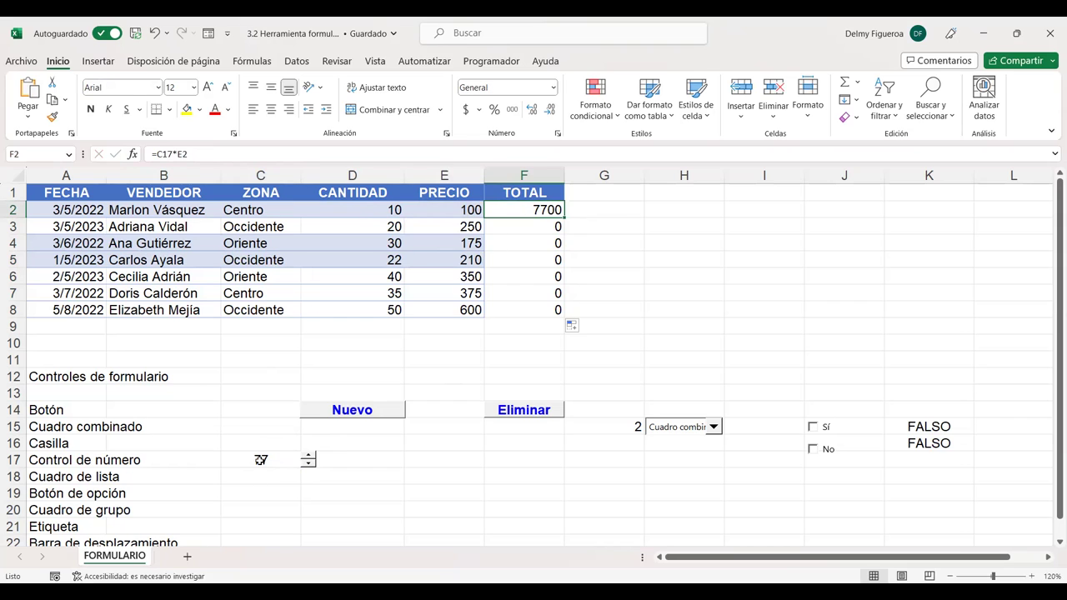
Change F2 to =$C$17*E2 with an absolute reference and fill it down to F8.
key(F2)
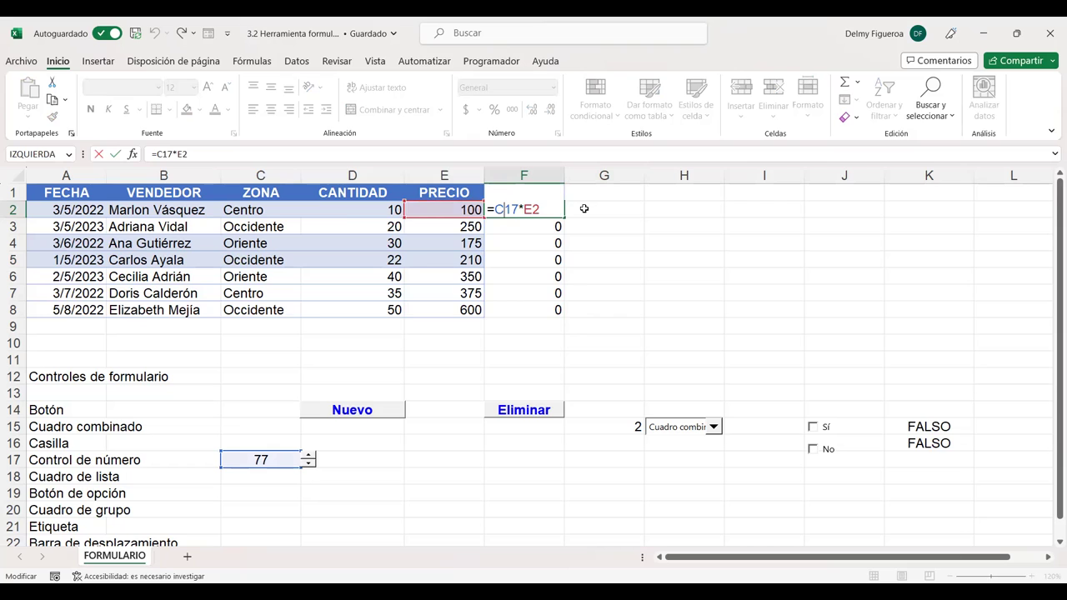
key(F4)
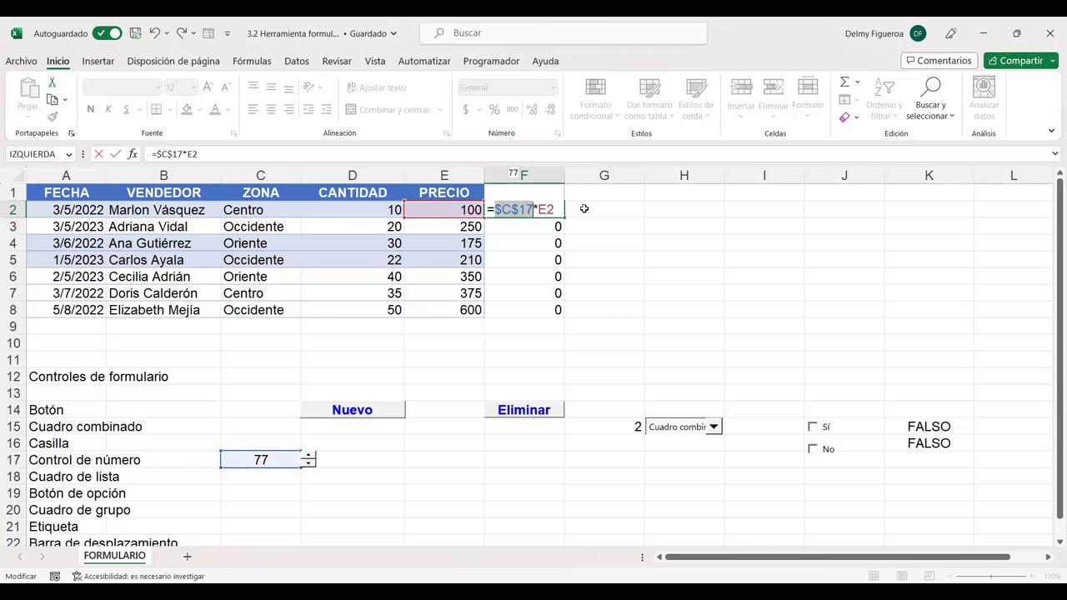
key(Return)
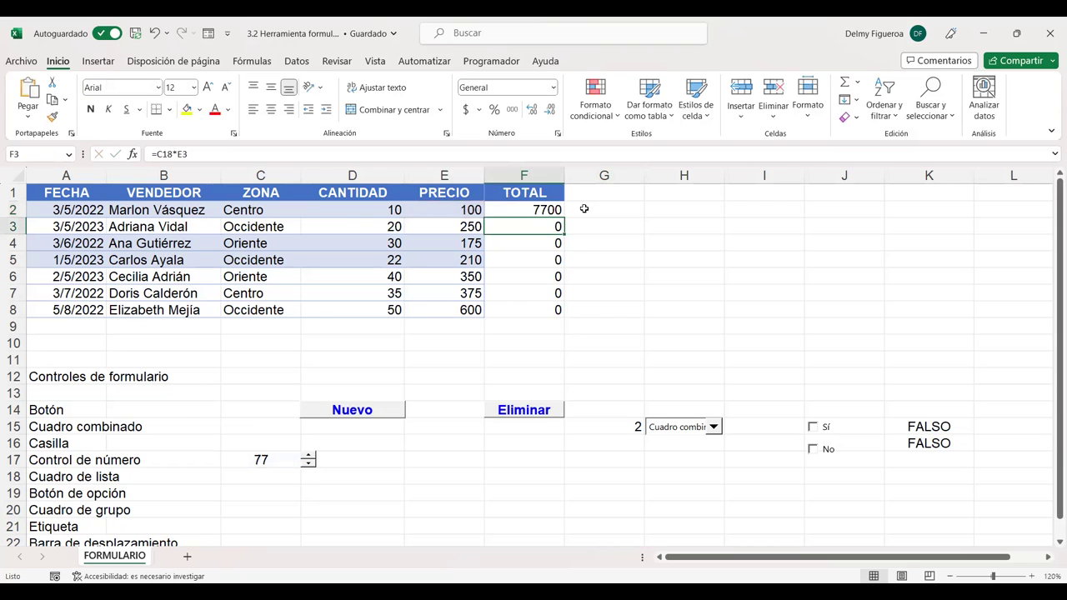
click(552, 210)
drag(565, 215, 563, 315)
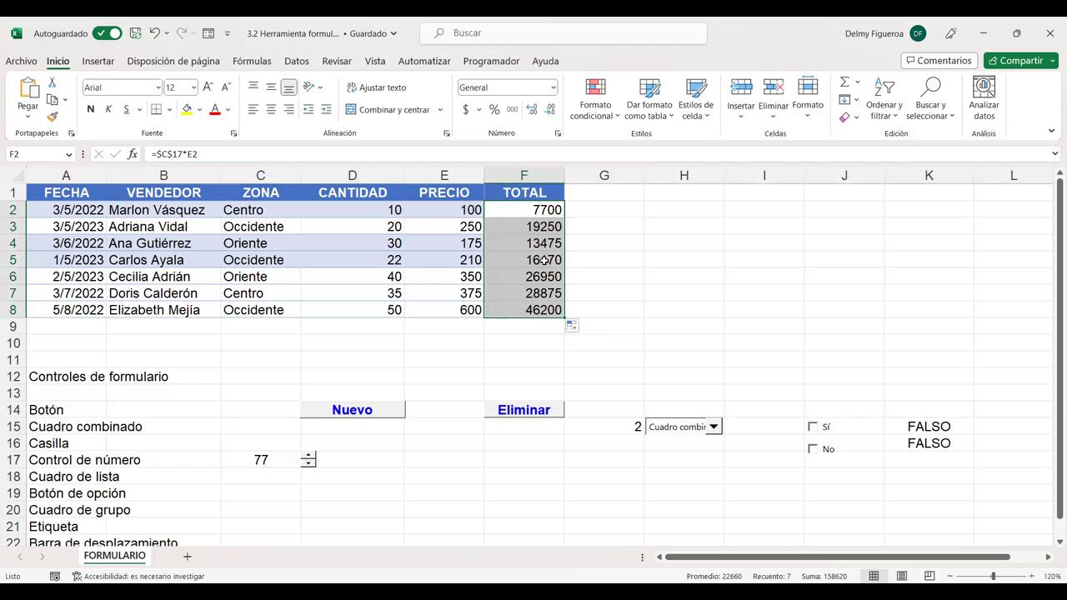
Step the spin button down to 1, then up to 9, so totals read 900–5400.
click(309, 468)
click(309, 469)
click(308, 469)
click(631, 276)
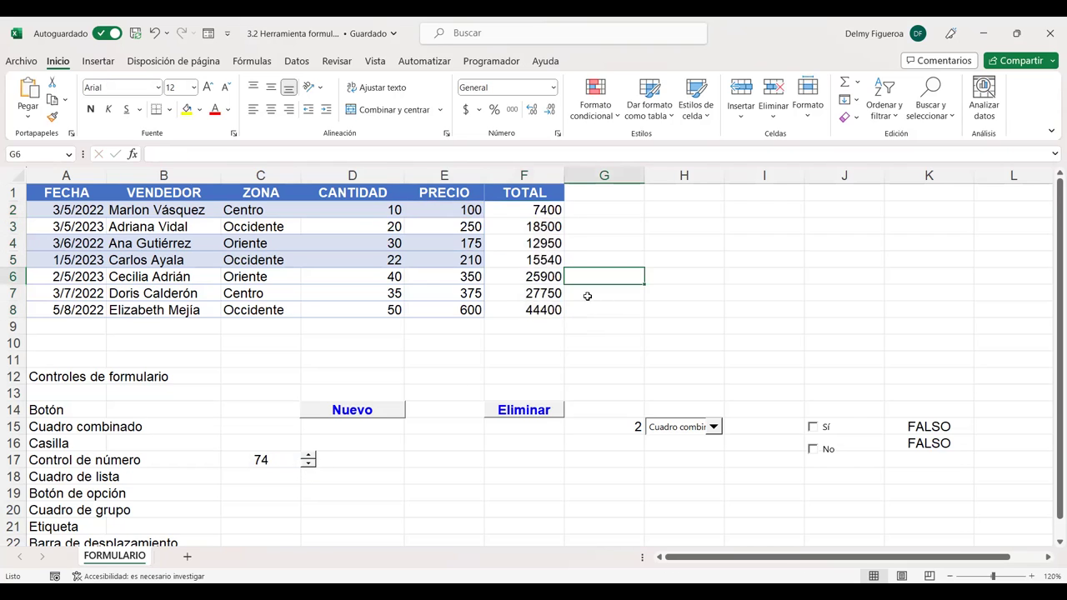
click(308, 465)
double_click(308, 465)
triple_click(309, 465)
triple_click(309, 465)
triple_click(308, 466)
double_click(309, 466)
double_click(308, 466)
click(544, 243)
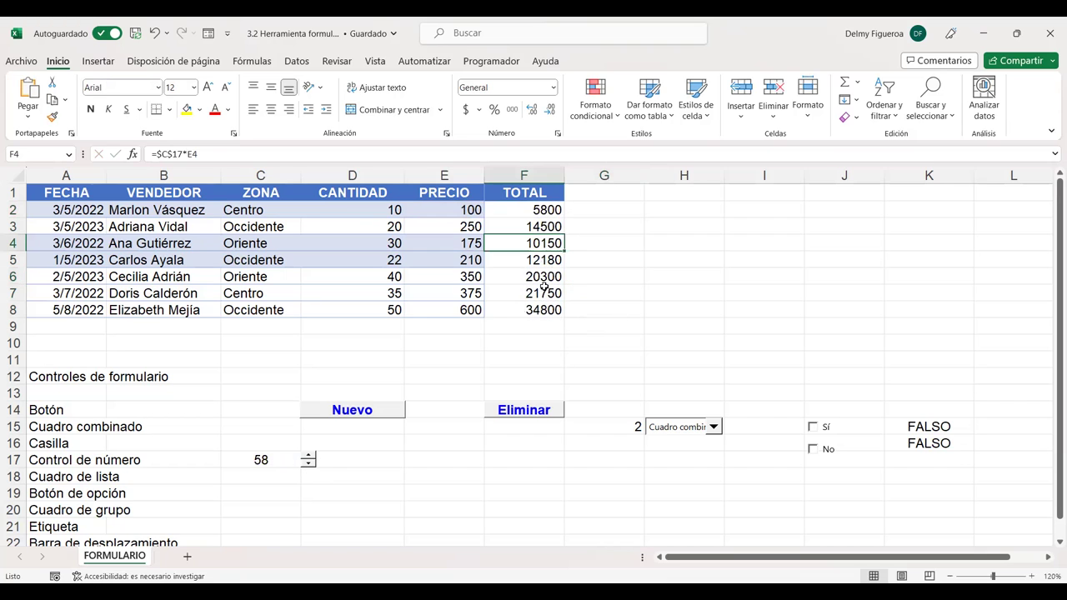
double_click(308, 467)
triple_click(309, 467)
triple_click(308, 467)
double_click(309, 467)
double_click(309, 467)
triple_click(308, 467)
double_click(308, 467)
triple_click(309, 466)
double_click(308, 467)
double_click(309, 467)
double_click(308, 467)
triple_click(309, 467)
double_click(309, 467)
triple_click(308, 467)
click(309, 467)
double_click(308, 467)
double_click(309, 467)
double_click(309, 467)
double_click(308, 467)
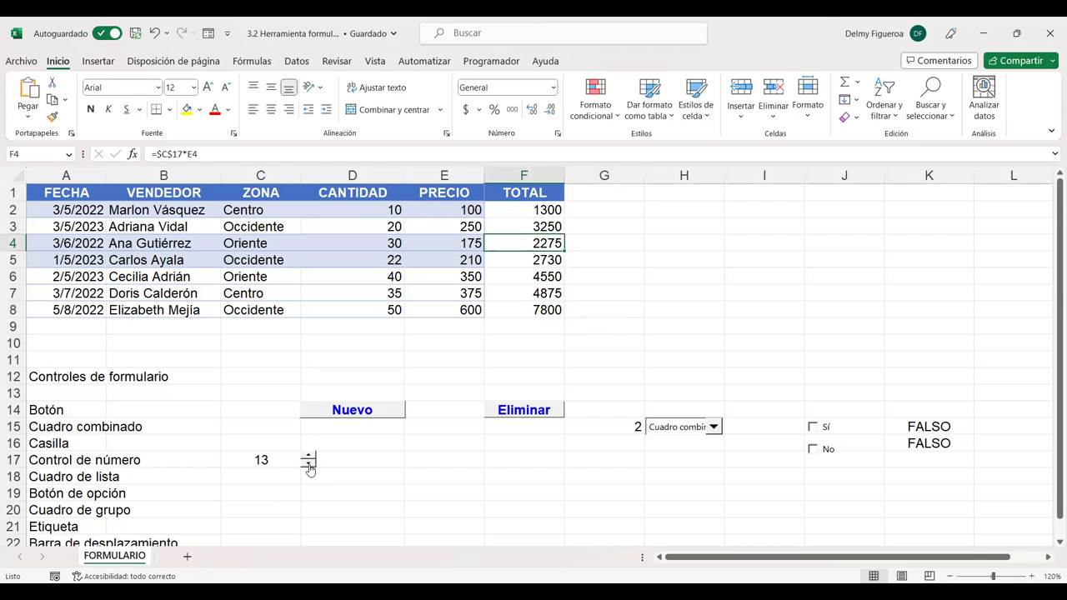
triple_click(308, 467)
click(308, 467)
triple_click(308, 467)
triple_click(308, 466)
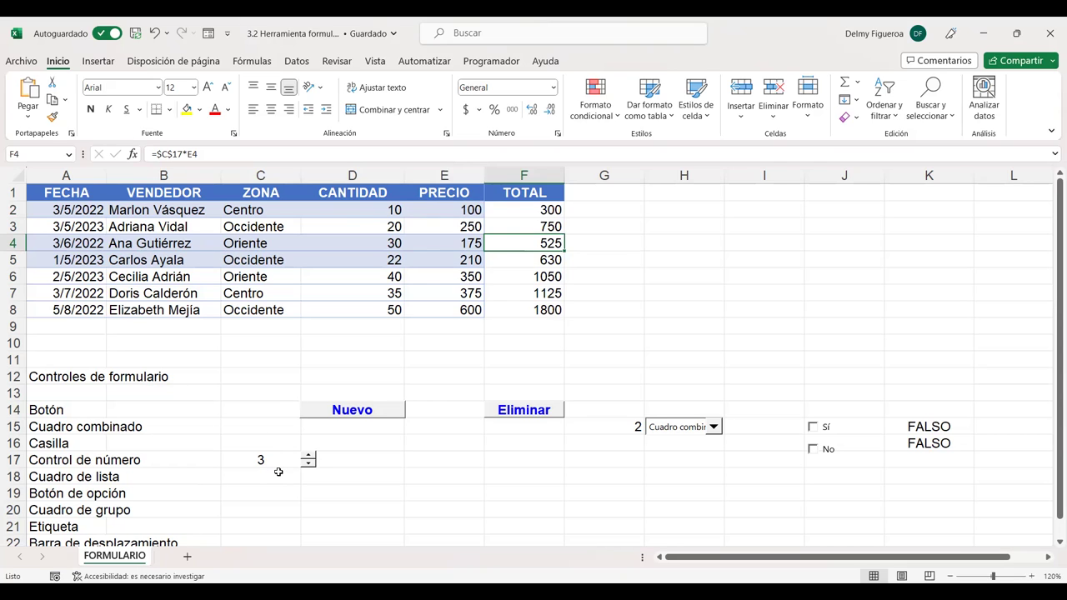
click(309, 464)
click(309, 464)
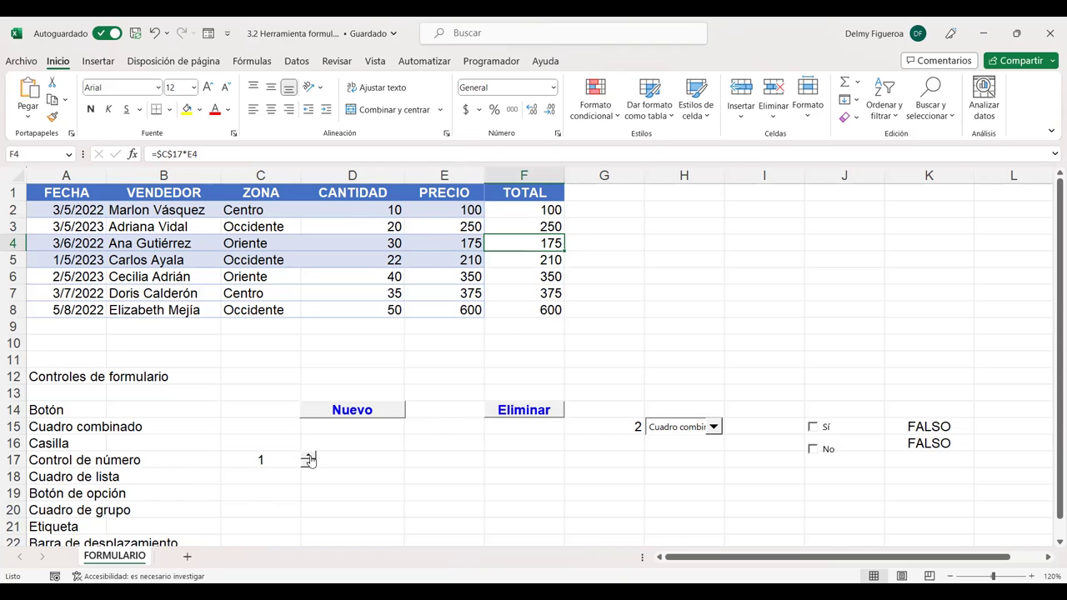
drag(308, 458, 309, 458)
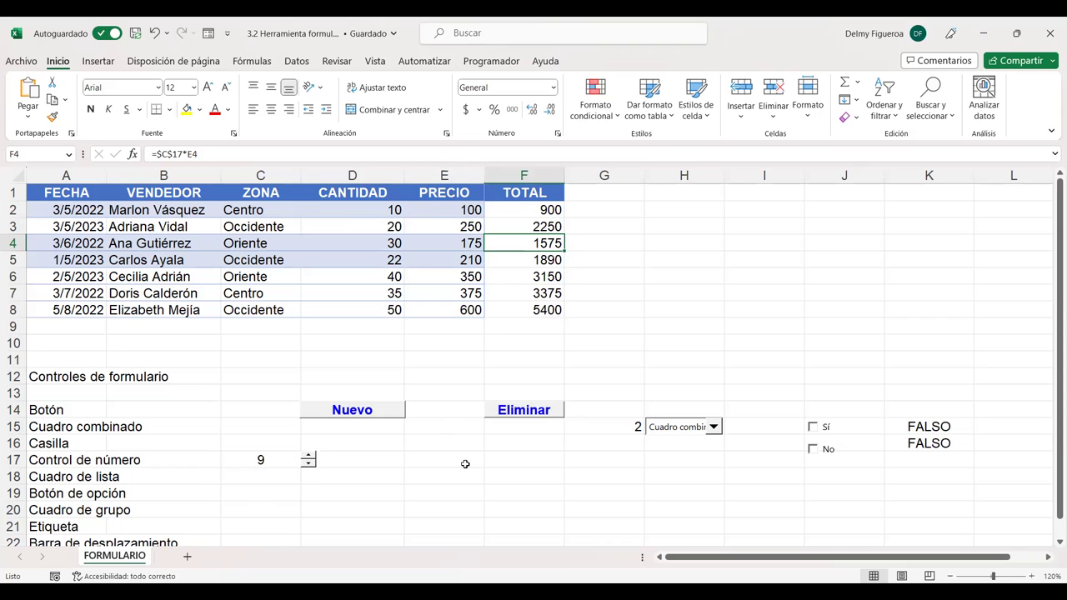
click(451, 461)
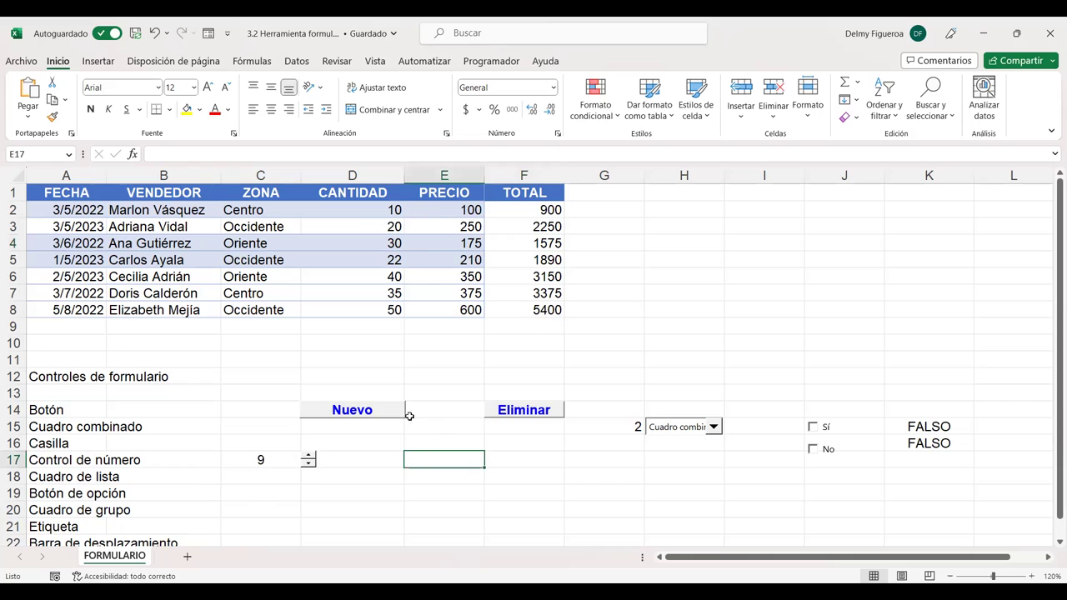
Draw a Cuadro de lista form control from the Programador tab over cells E17:E18.
click(491, 61)
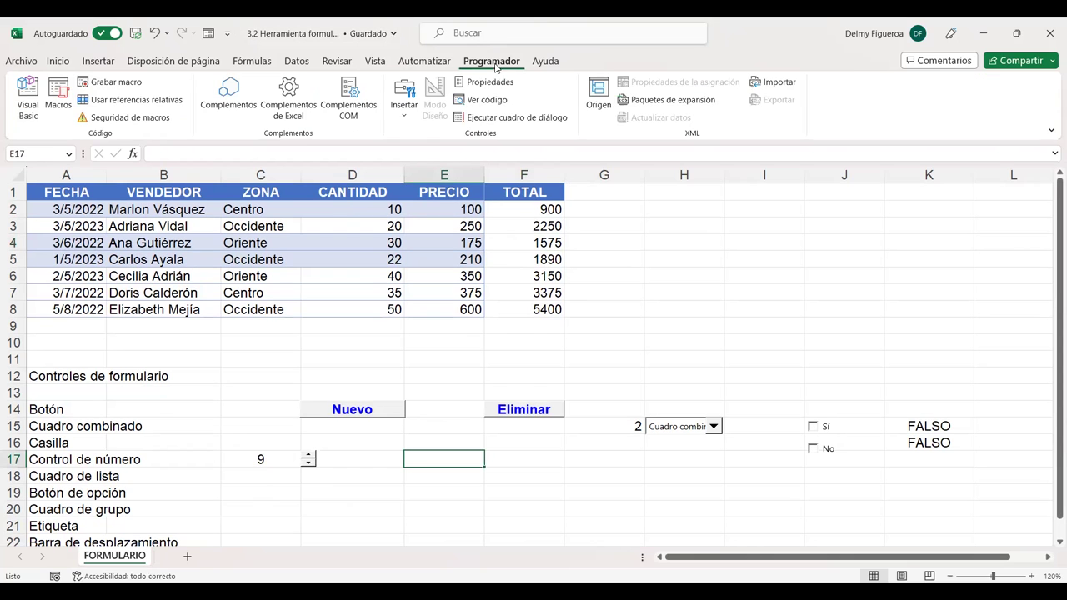
click(404, 118)
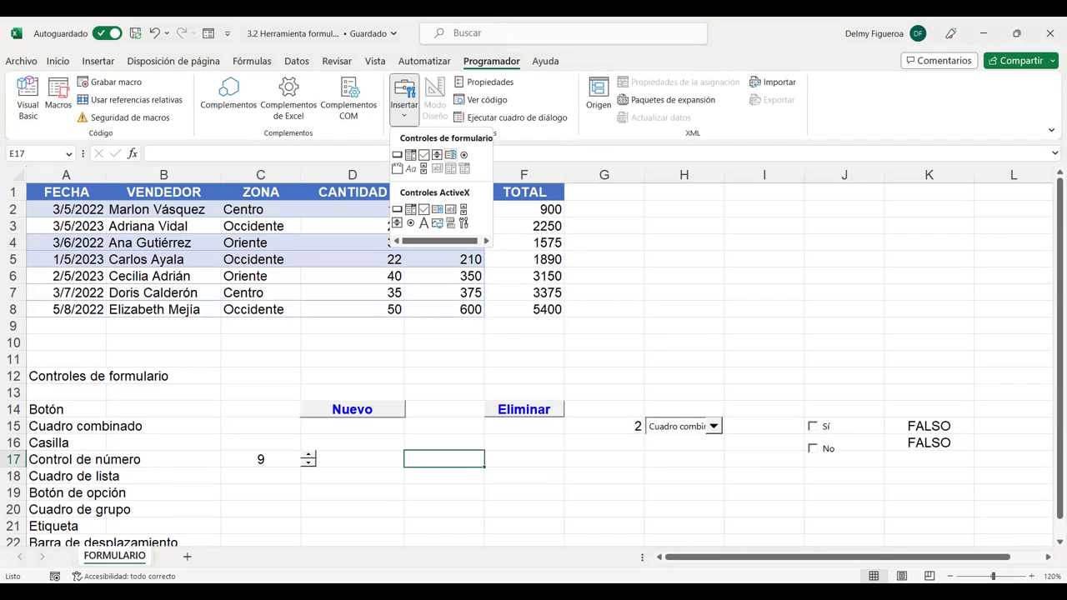
click(451, 156)
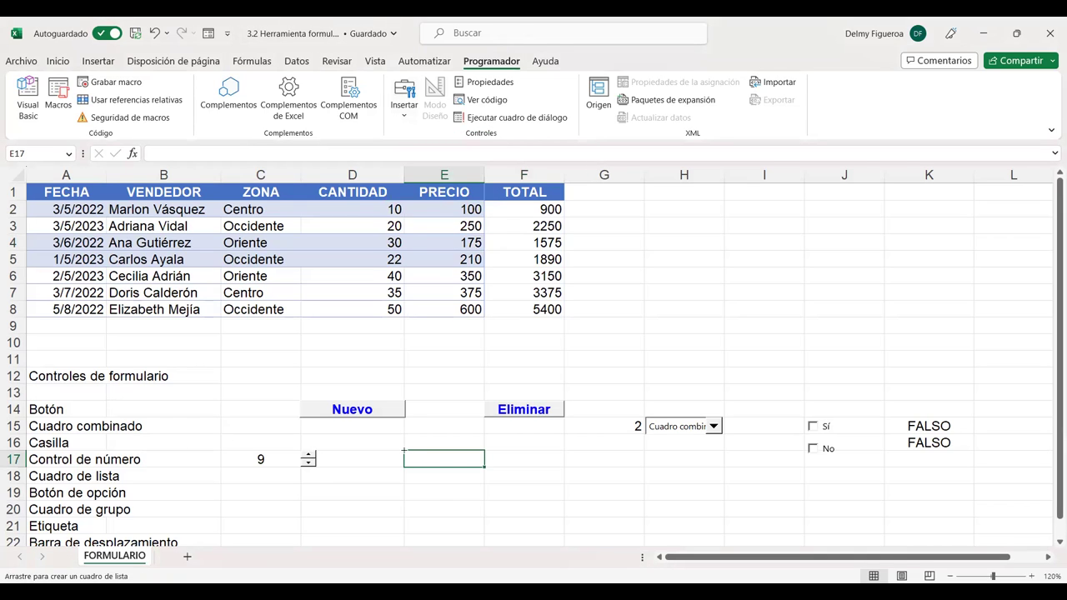
drag(404, 451, 486, 498)
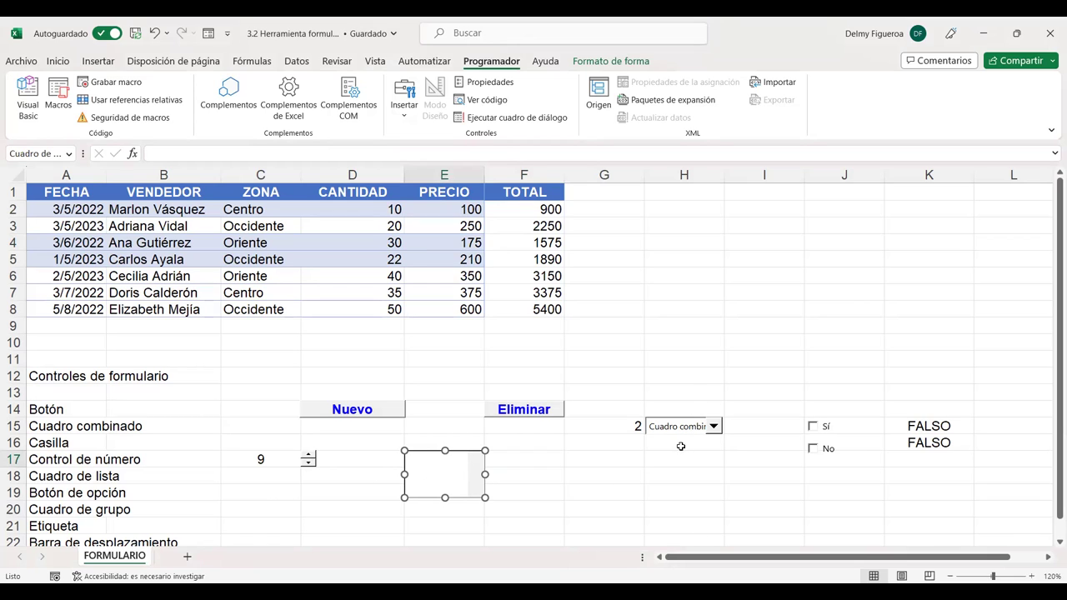
In the list box's Formato de control, set the input range $A$14:$A$22 and linked cell $F$17.
right_click(466, 481)
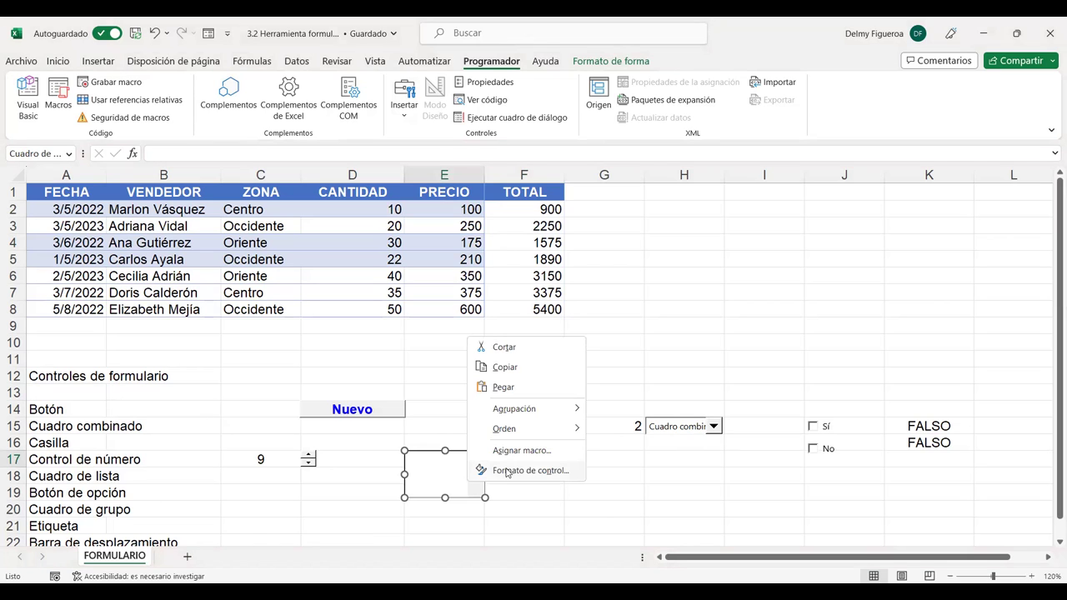
click(506, 472)
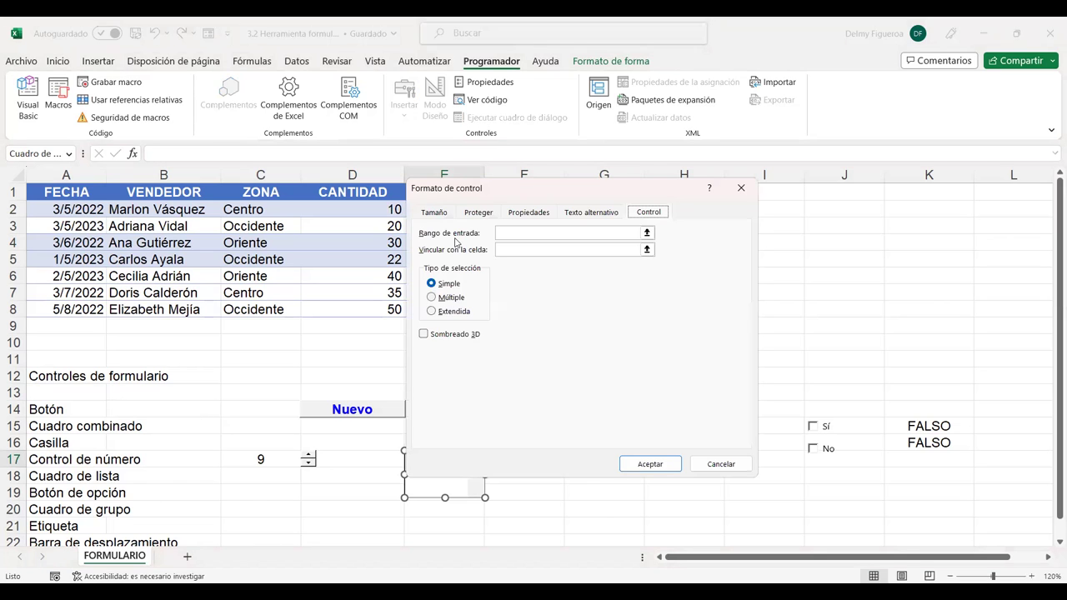
click(509, 233)
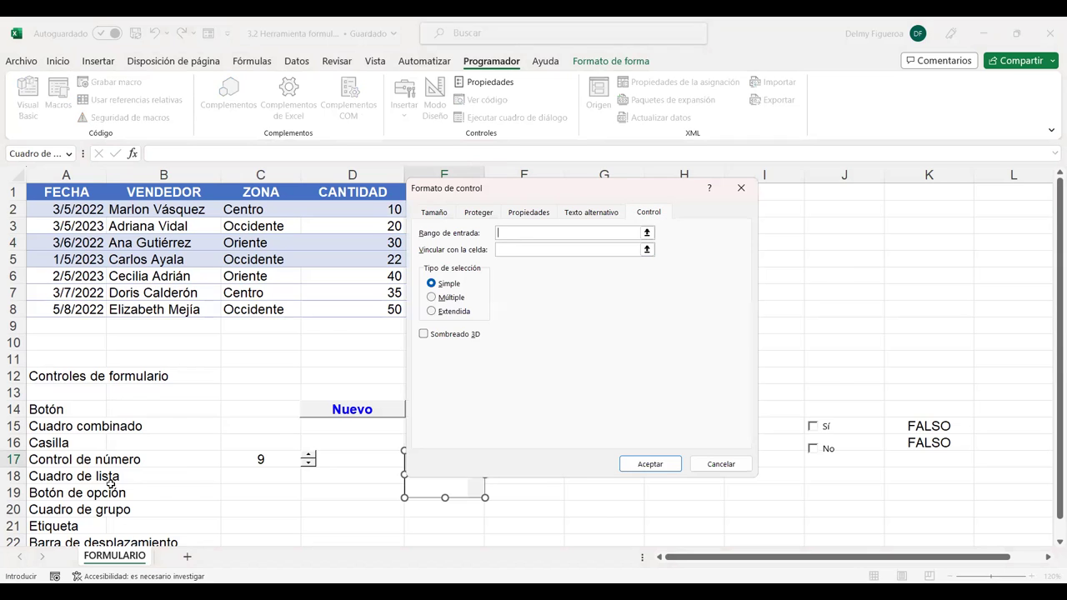
scroll(102, 428, down, 1)
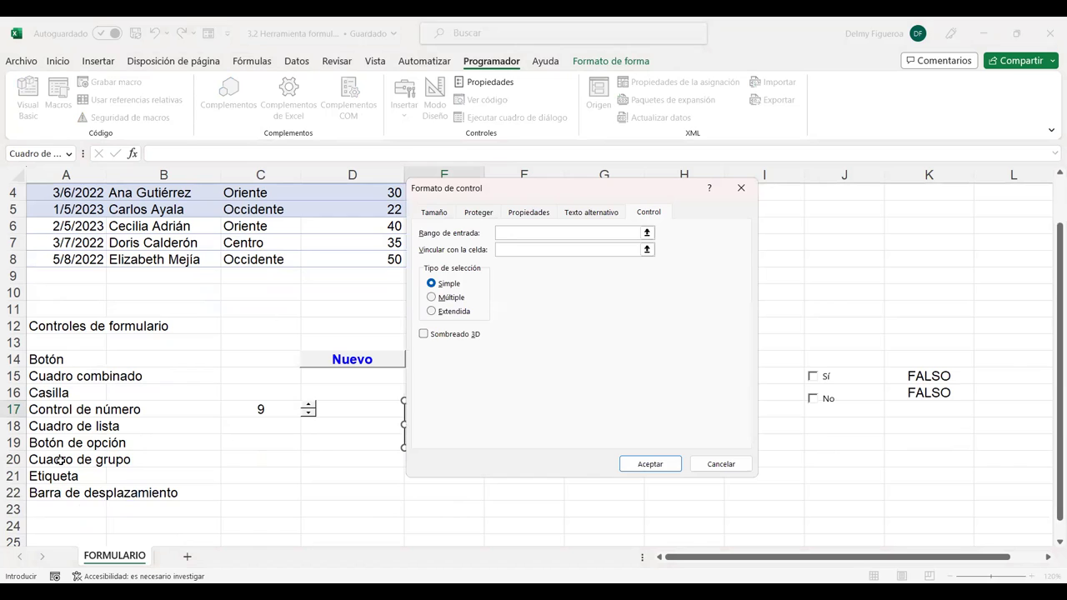
drag(46, 360, 62, 494)
click(552, 249)
drag(621, 202, 848, 196)
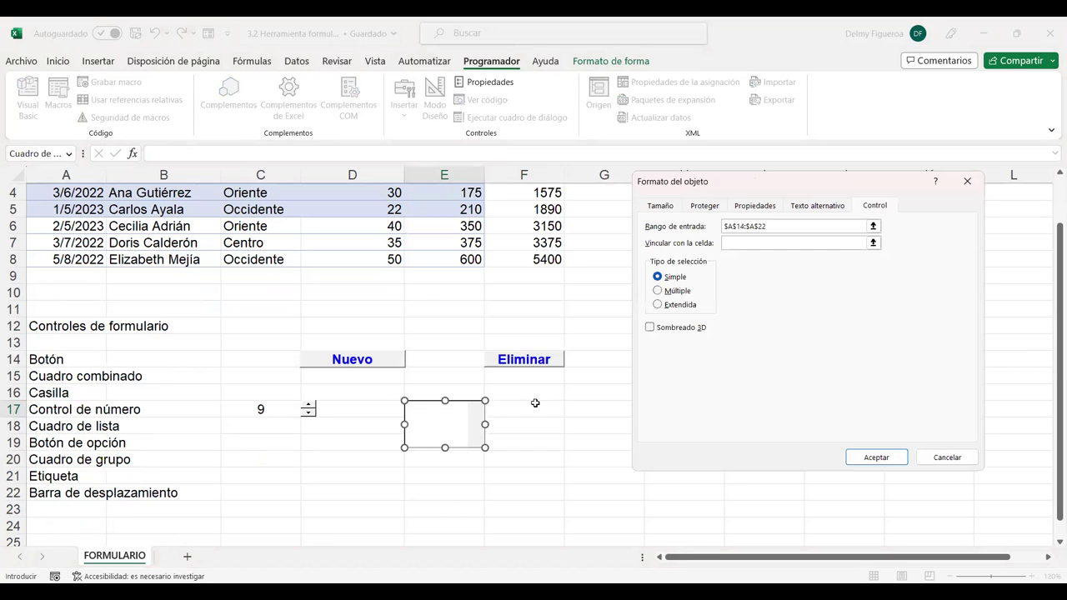
click(522, 410)
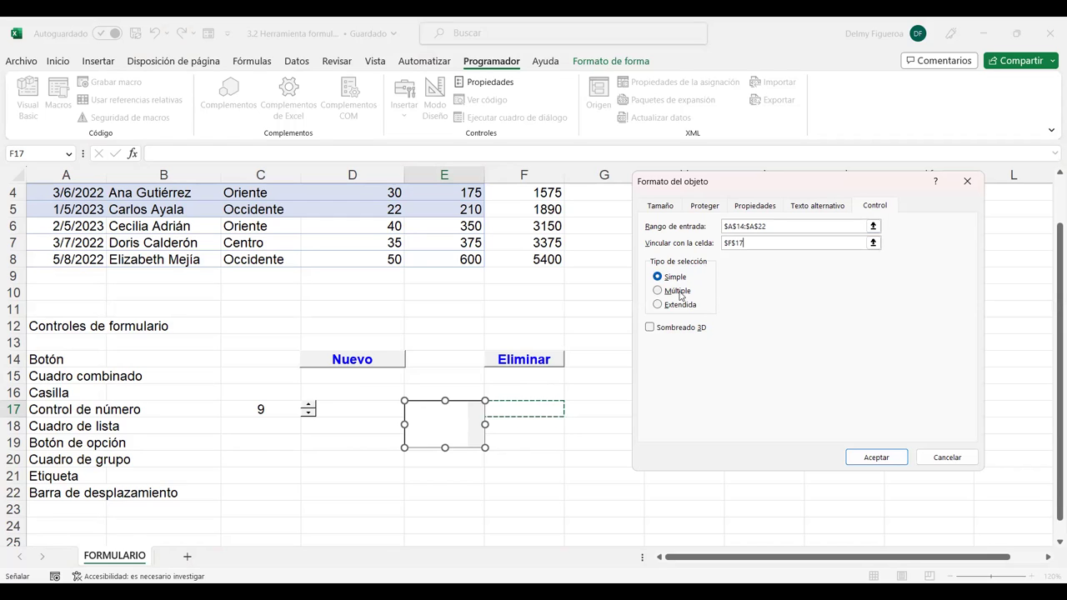
Tick Sombreado 3D, keep Simple selection, and apply the list box settings.
click(679, 294)
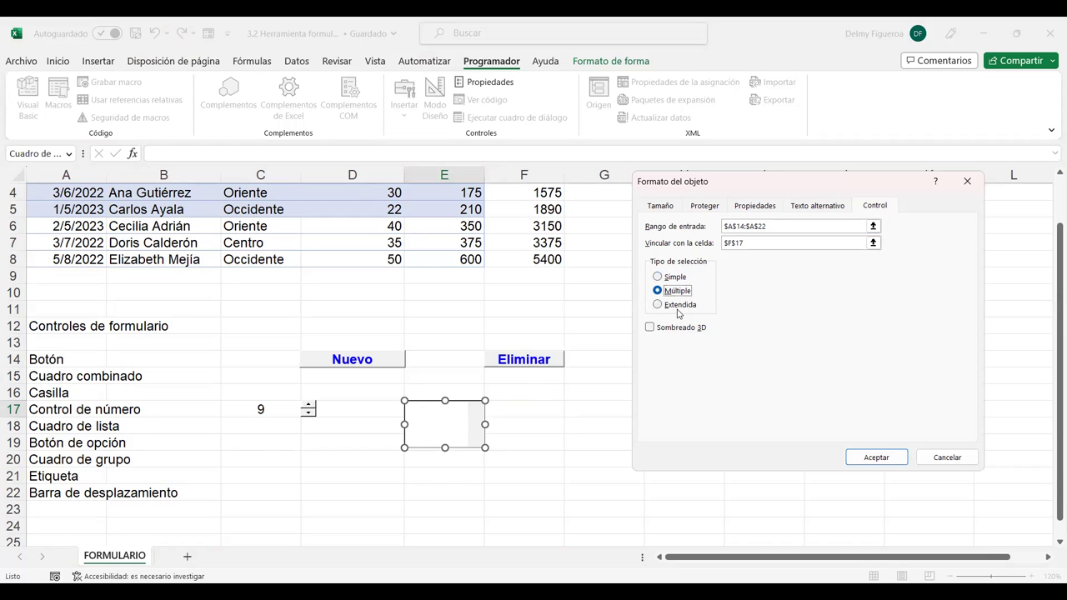
click(680, 305)
click(675, 329)
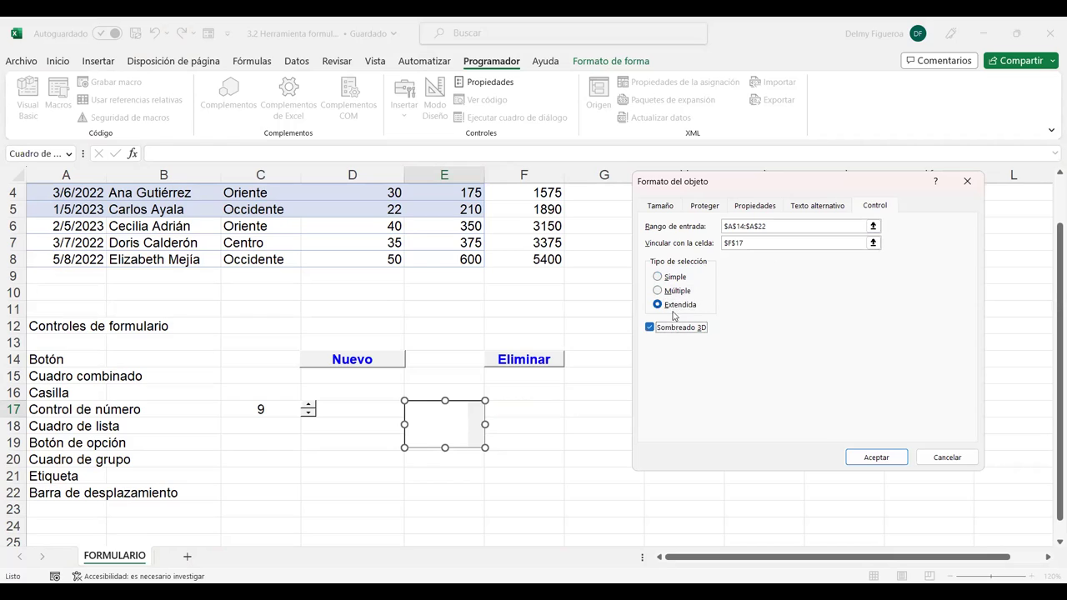
click(675, 279)
click(876, 458)
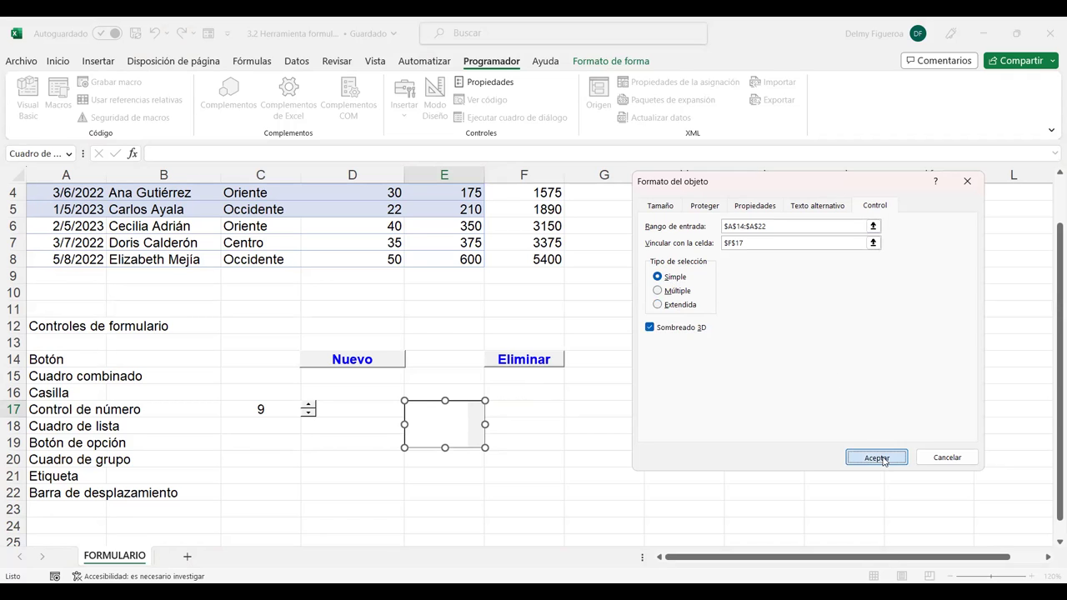
Pick Botón, Cuadro combinado and Casilla in the list box, watching F17 show 1, 2, 3.
click(528, 425)
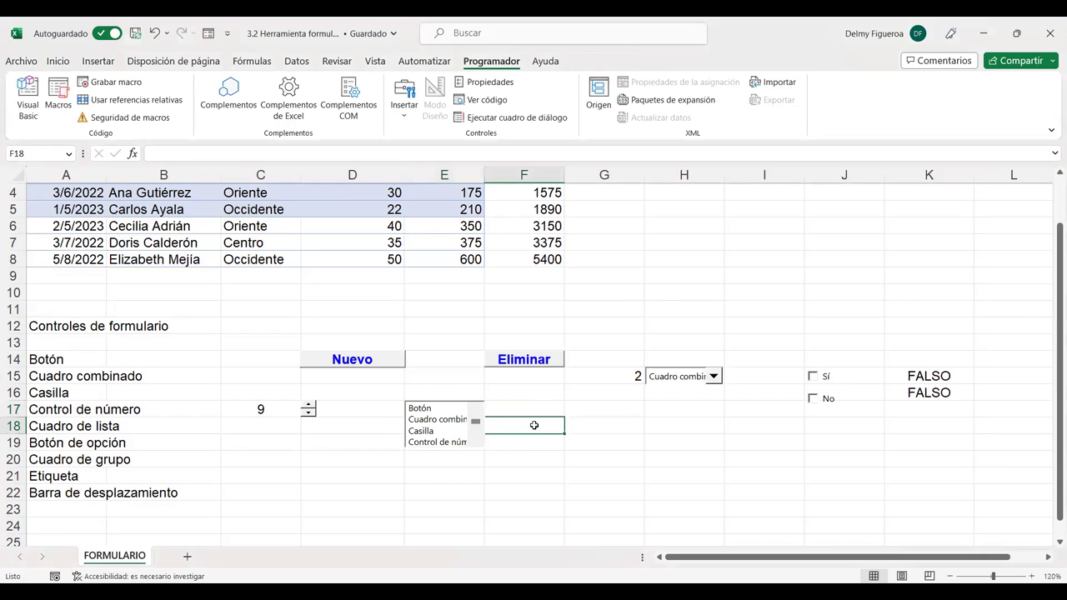
click(448, 429)
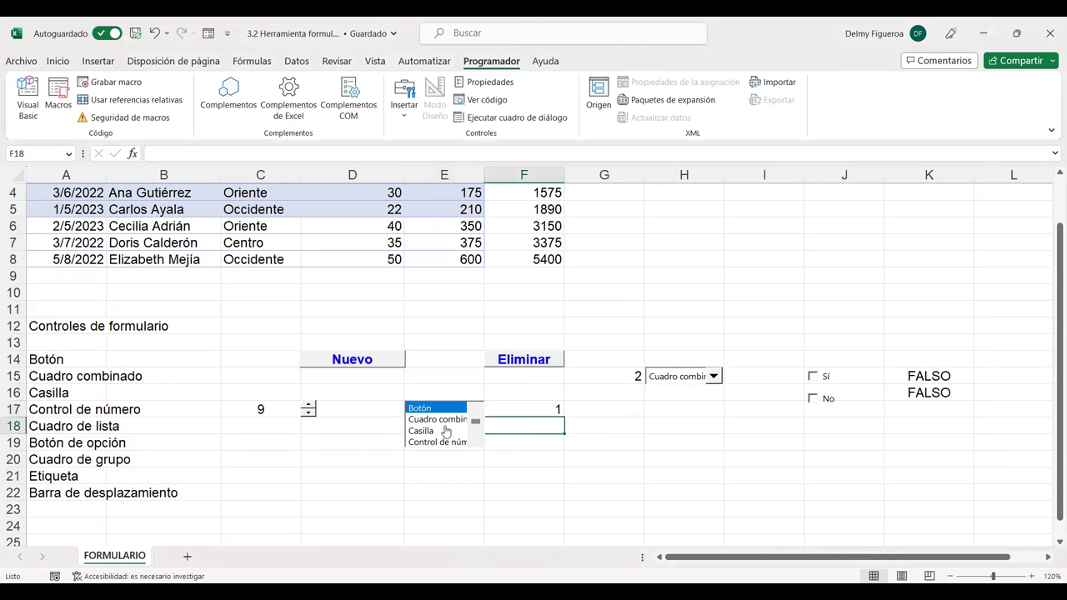
click(440, 421)
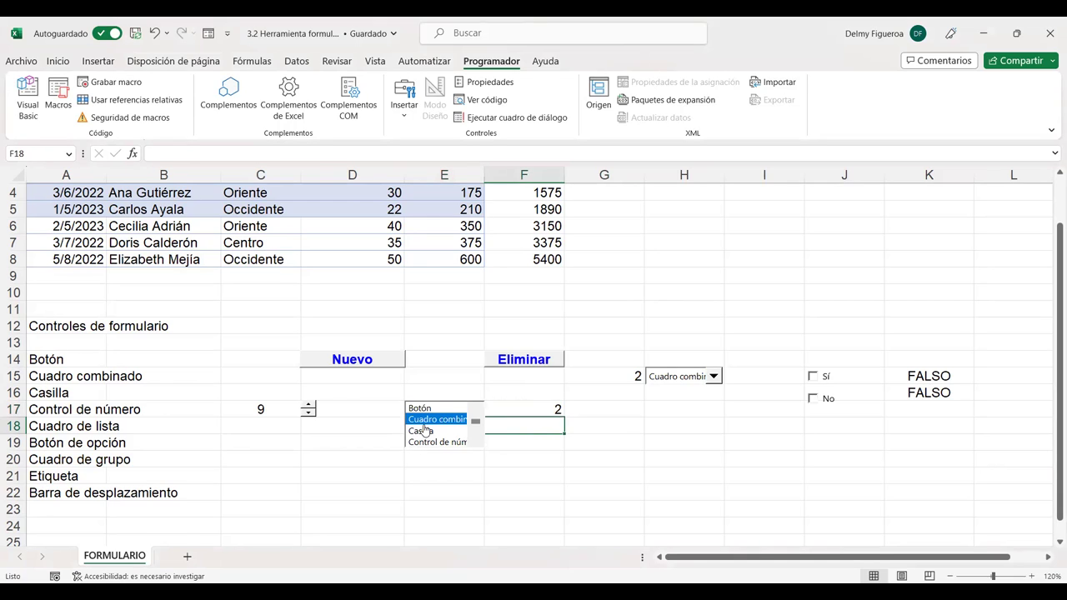
key(Up)
key(Down)
scroll(427, 439, down, 2)
click(459, 364)
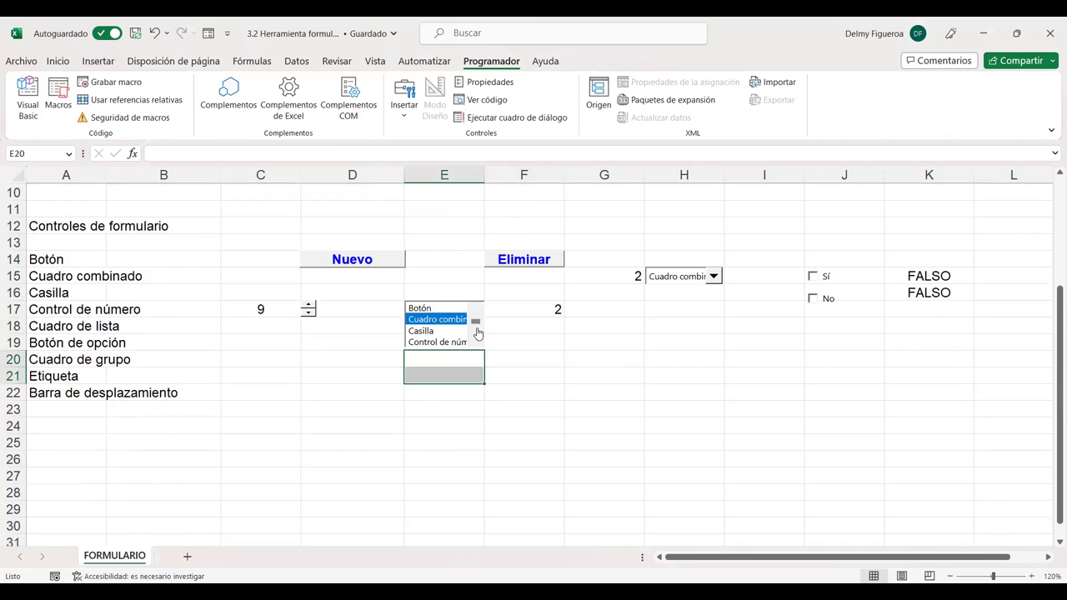
click(476, 343)
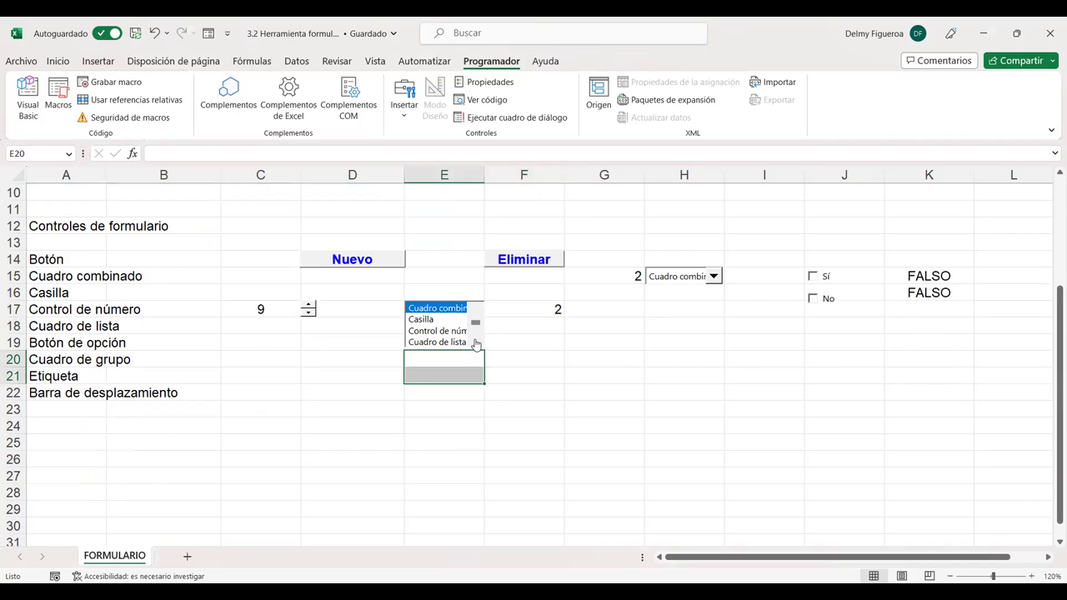
click(432, 322)
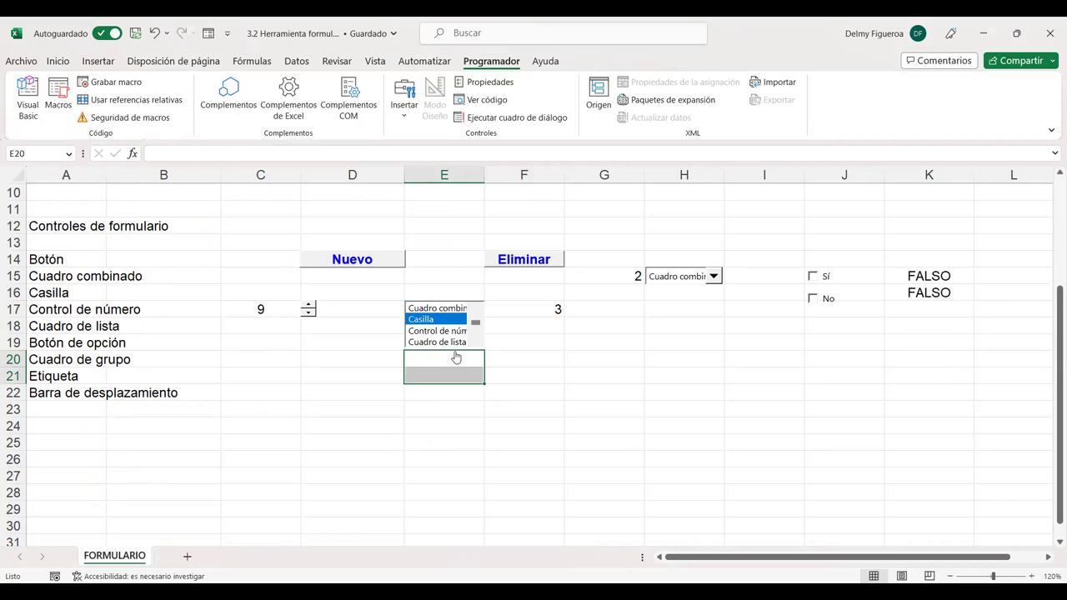
click(517, 350)
Stretch the list box down to row 21 and widen it so the names show in full.
right_click(472, 341)
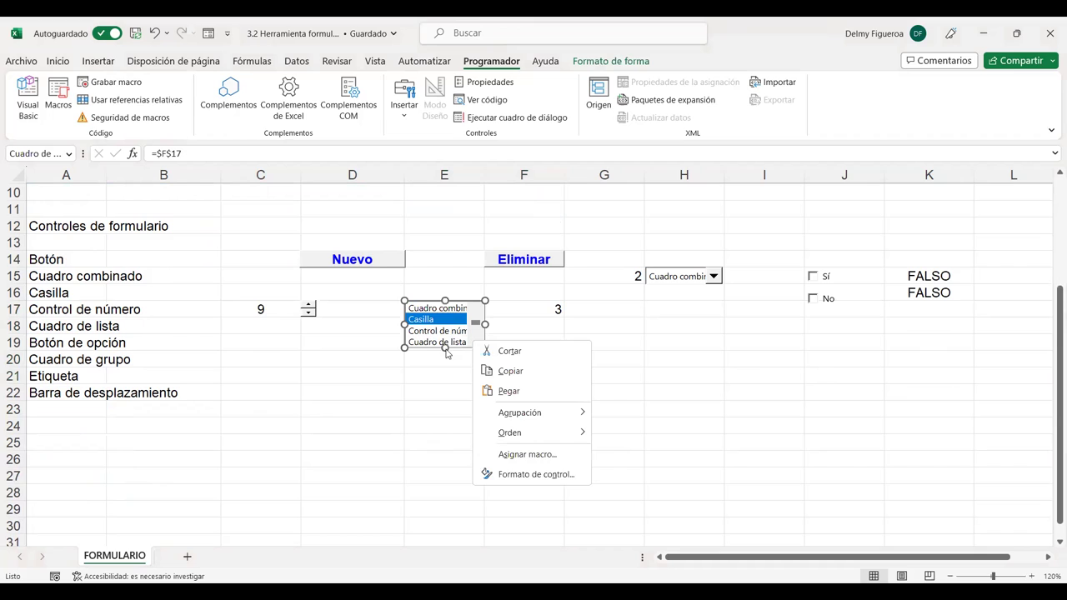
drag(445, 349, 444, 383)
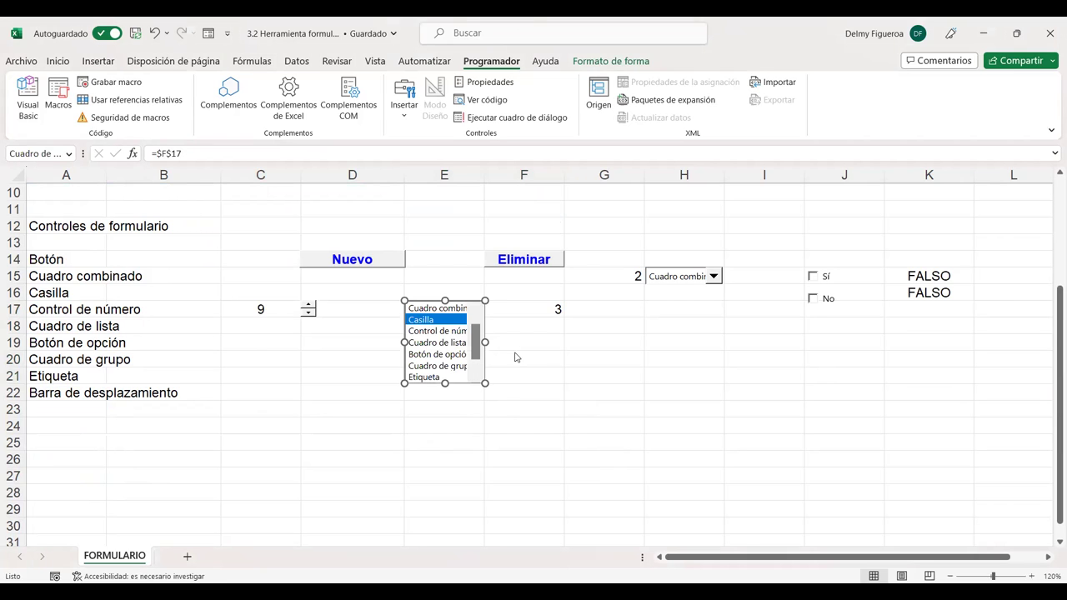
click(516, 351)
ctrl+click(484, 317)
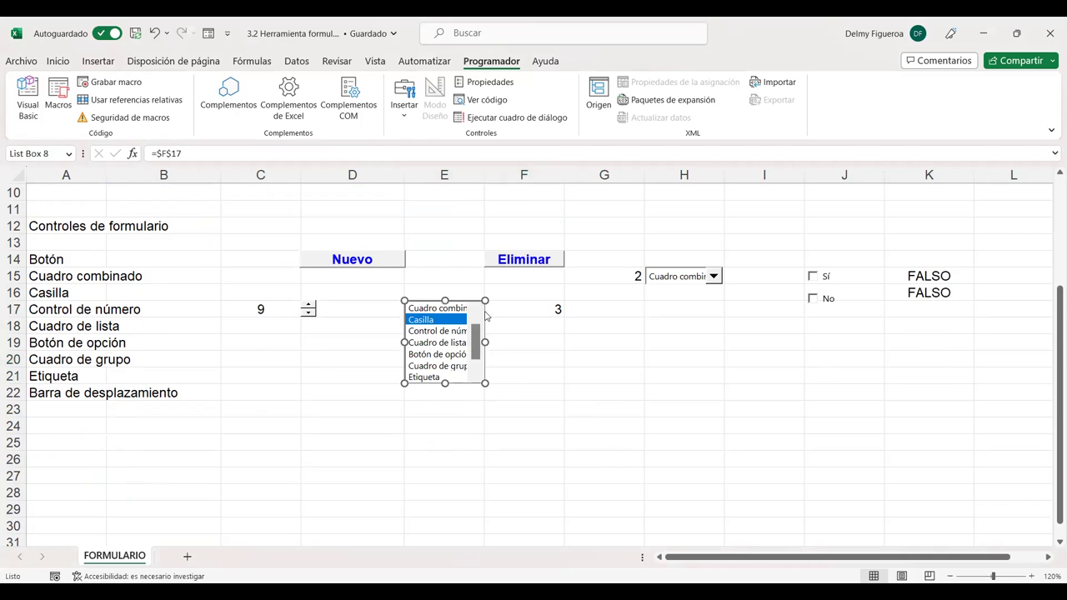
right_click(486, 315)
click(482, 342)
drag(484, 342, 532, 340)
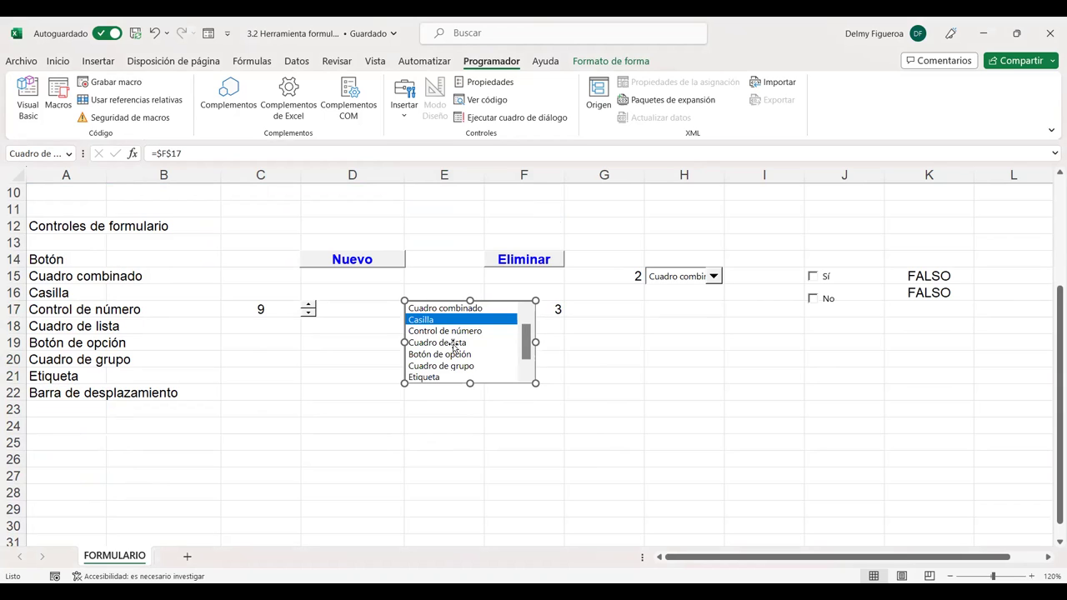
click(690, 357)
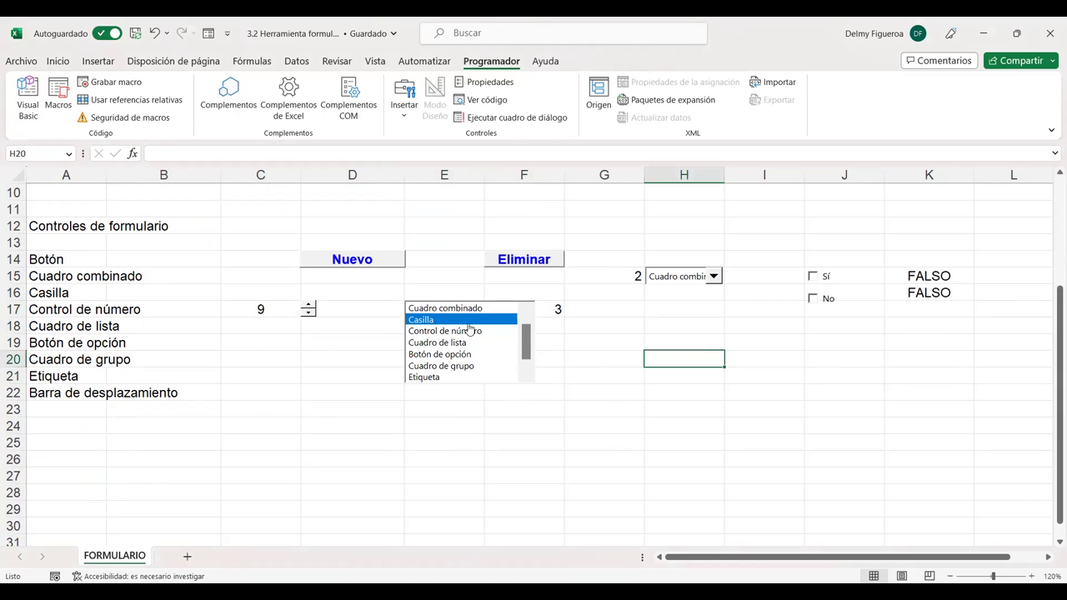
Pick Control de número, Cuadro de lista and Botón de opción (F17 = 4–6), then Botón (F17 = 1).
click(468, 333)
click(428, 345)
click(416, 365)
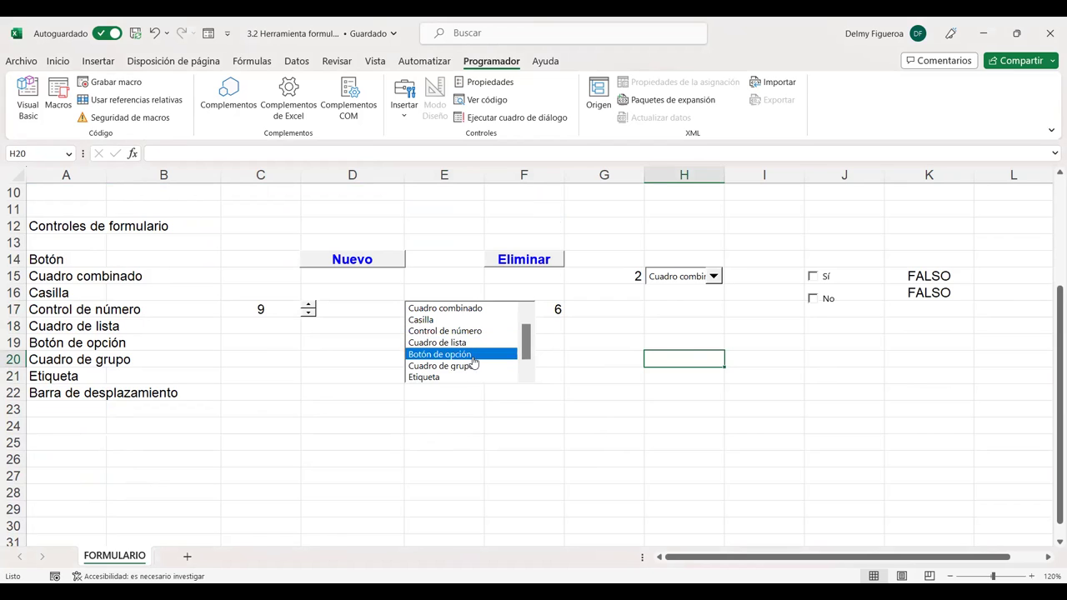
click(530, 380)
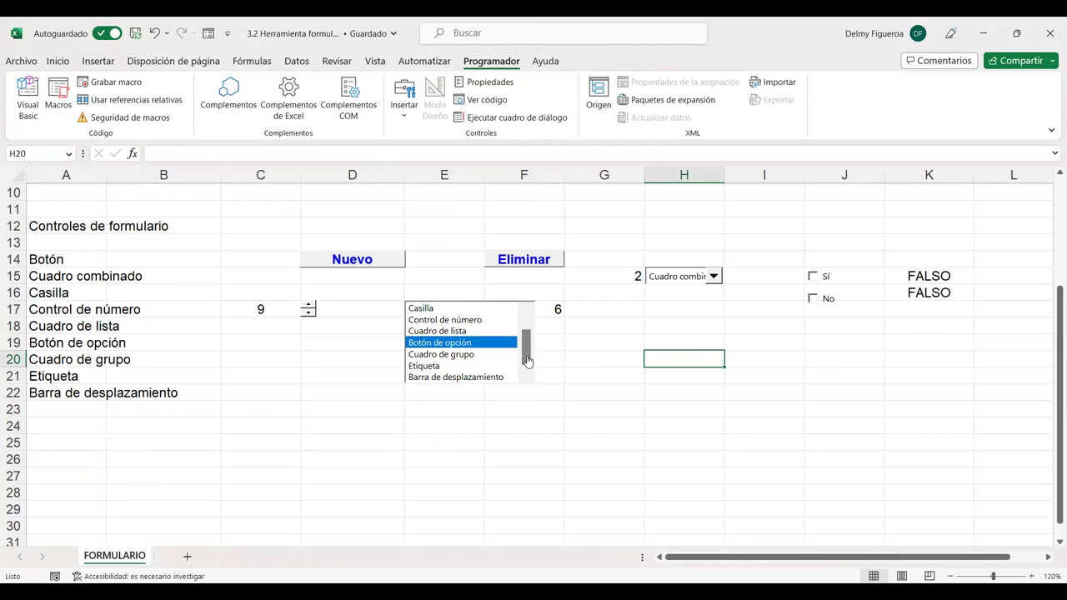
drag(527, 357, 530, 308)
click(421, 309)
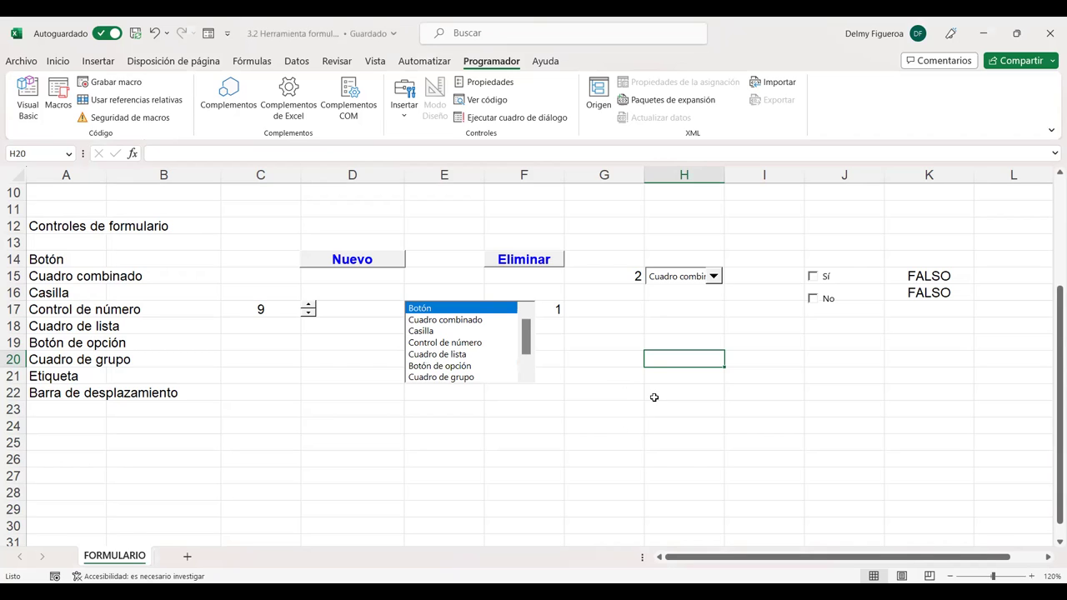
click(683, 310)
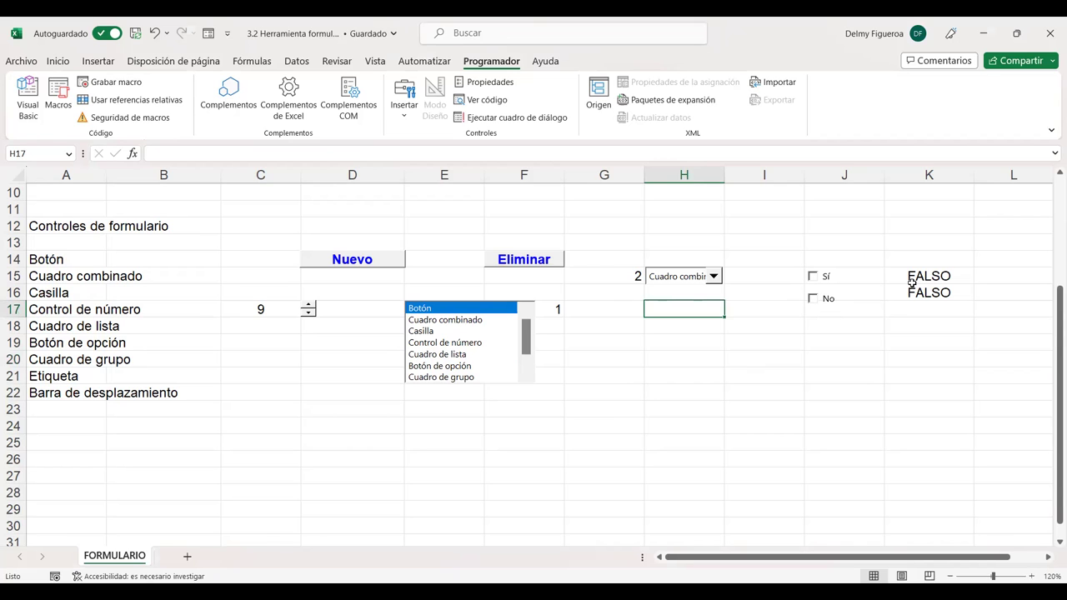
Abandon drawing an option button and reopen the list box's Formato de control dialog.
click(405, 121)
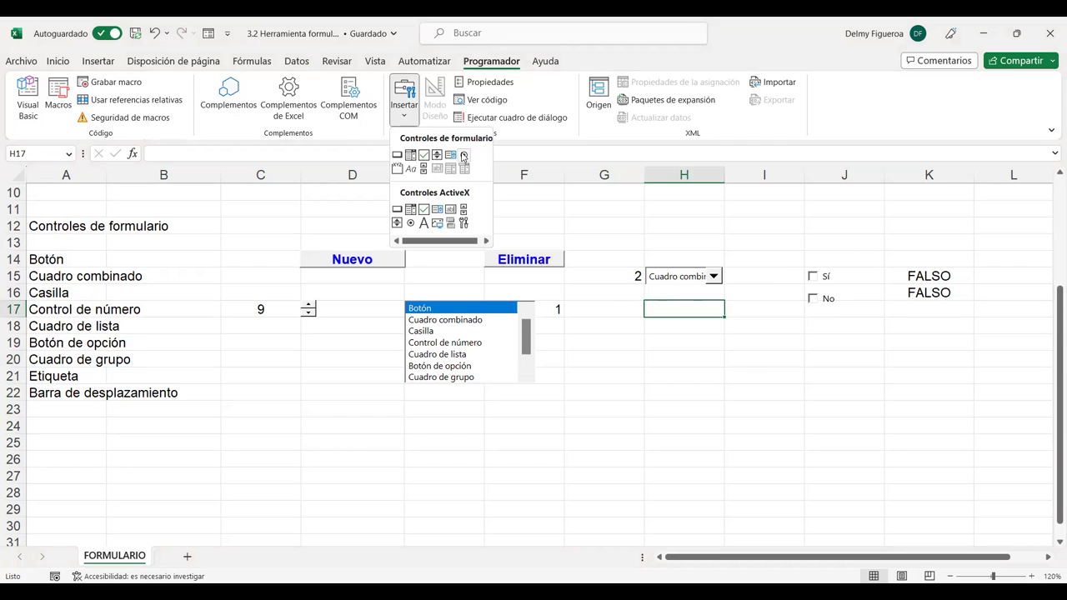
click(464, 156)
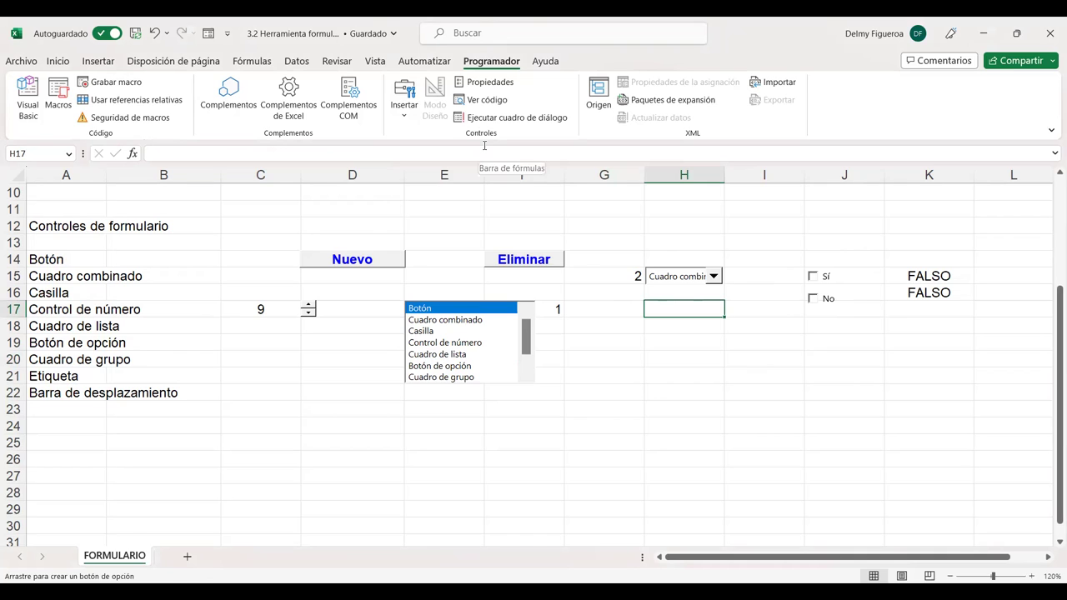
click(520, 347)
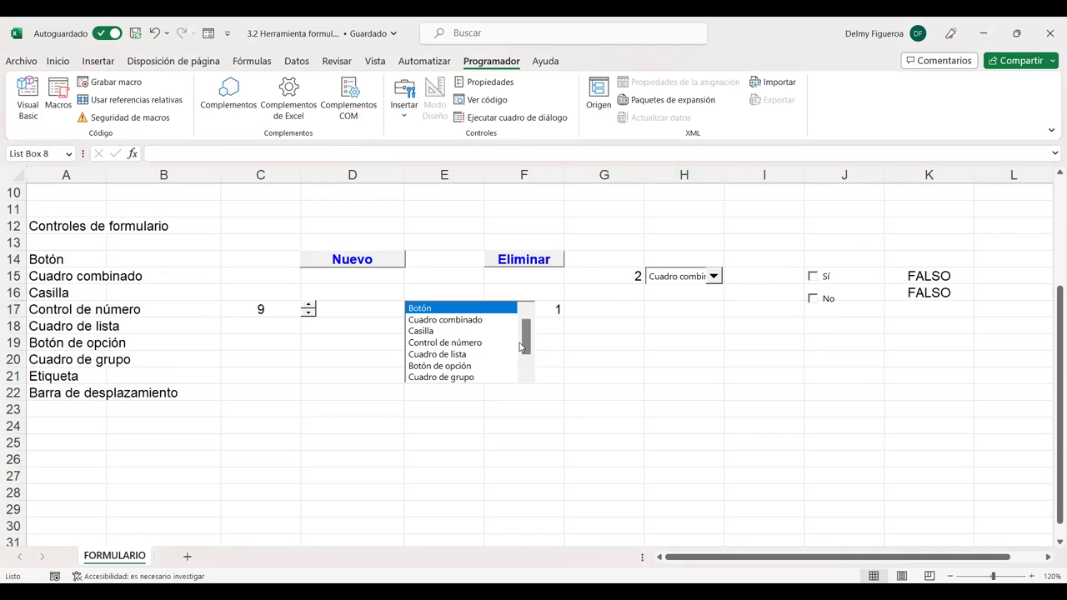
right_click(521, 347)
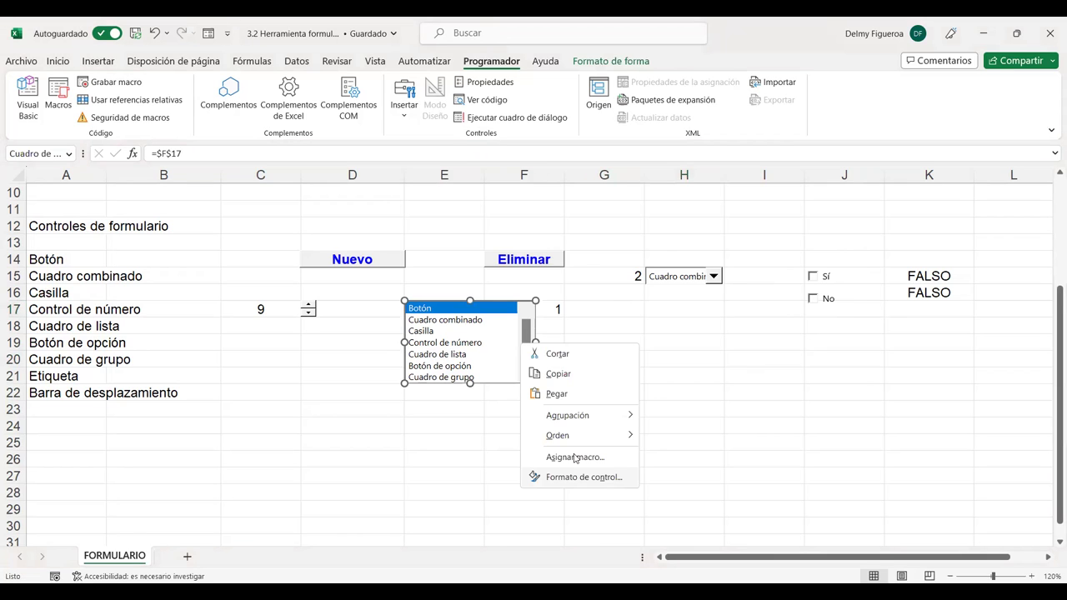
click(580, 477)
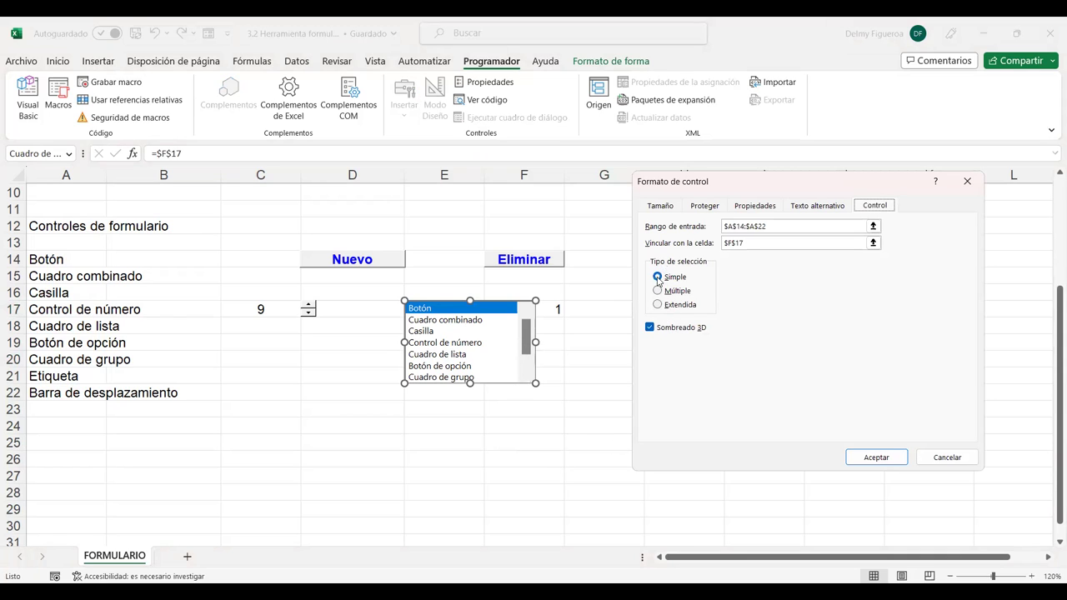
Compare the Simple, Múltiple and Extendida selection types on the Control tab.
click(683, 292)
click(666, 306)
click(659, 278)
click(659, 291)
click(659, 305)
click(658, 291)
click(658, 278)
click(662, 291)
click(658, 306)
click(658, 291)
click(657, 278)
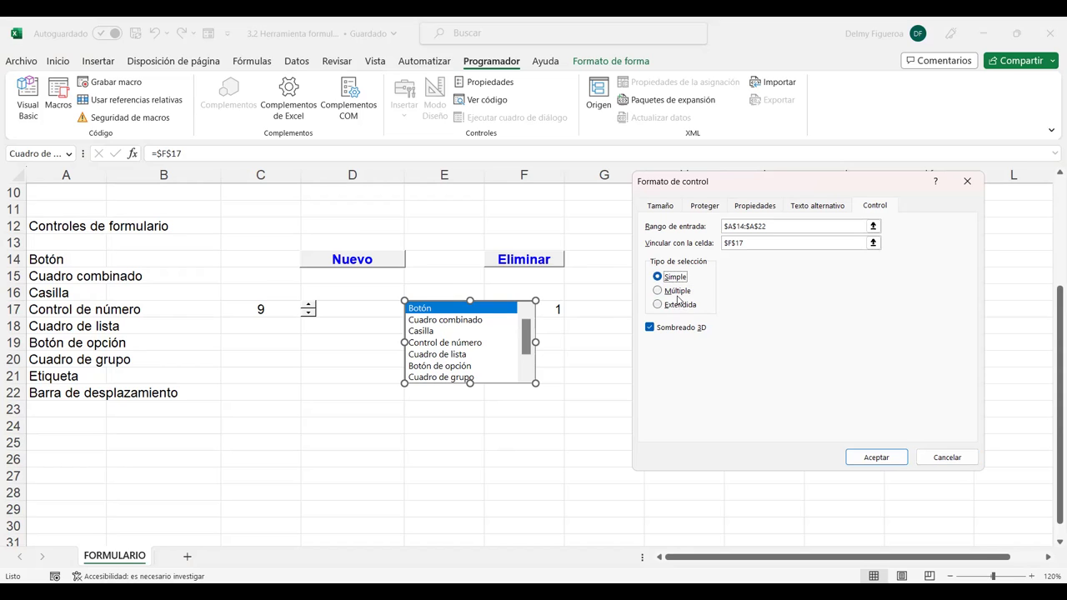
Insert an option button near J19 and duplicate it with Ctrl+D.
click(963, 460)
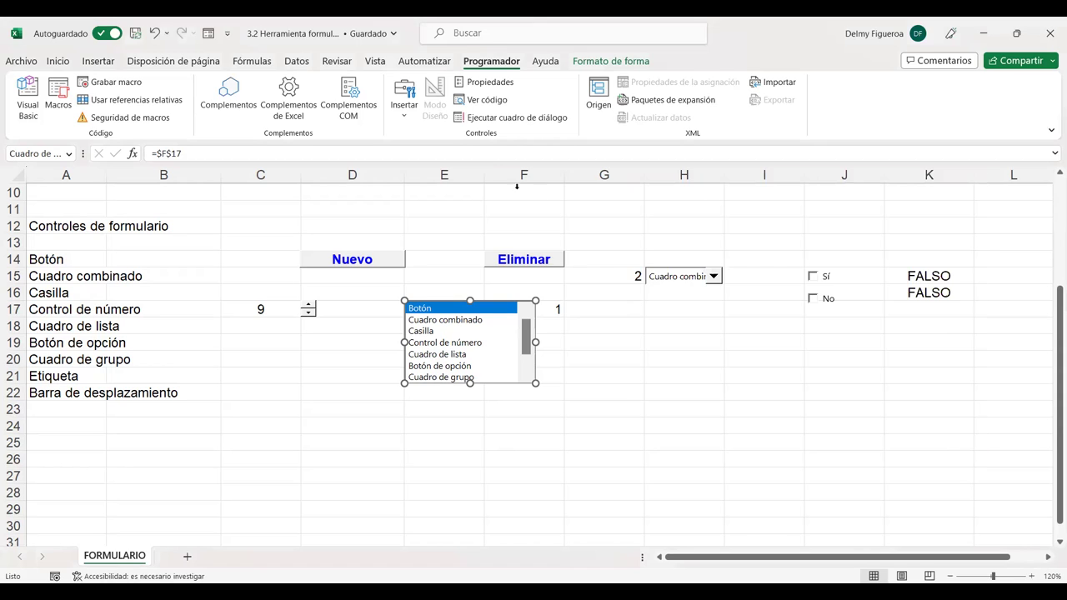
click(411, 124)
click(464, 155)
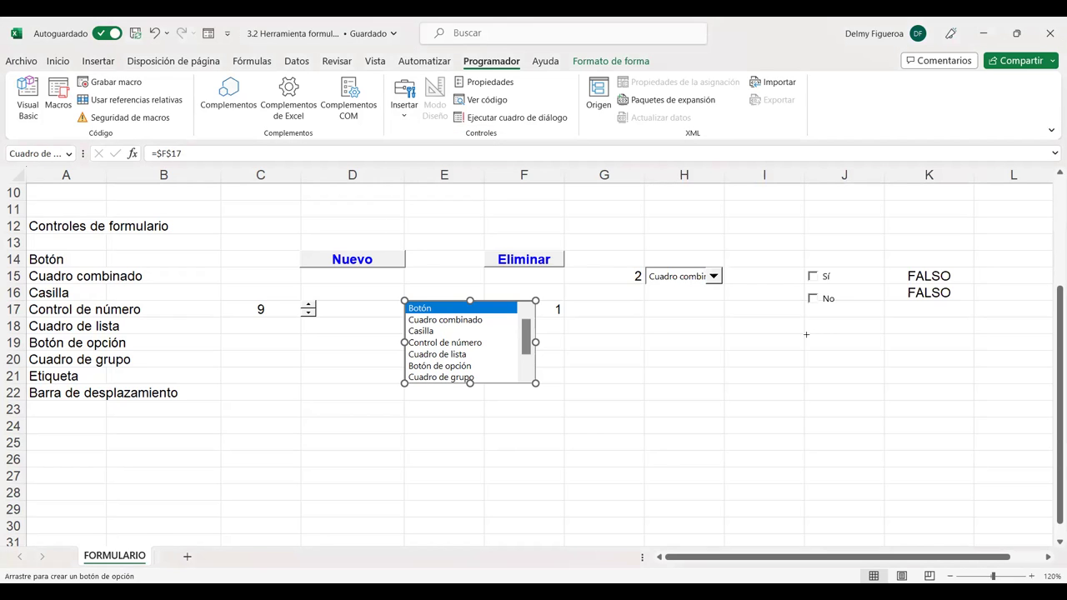
click(806, 333)
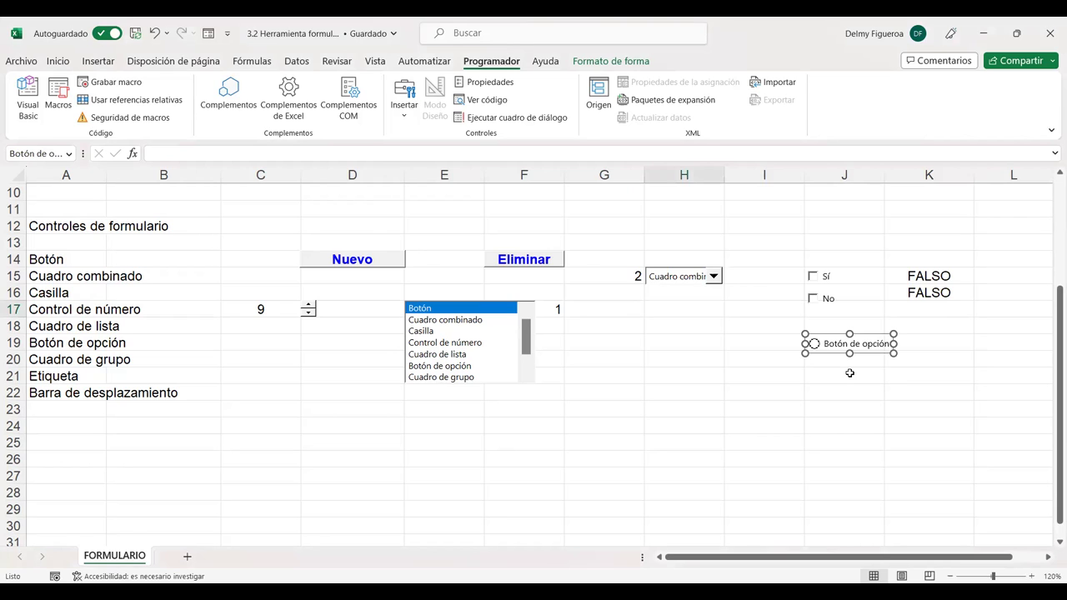
key(ctrl+d)
key(ctrl+d)
click(892, 392)
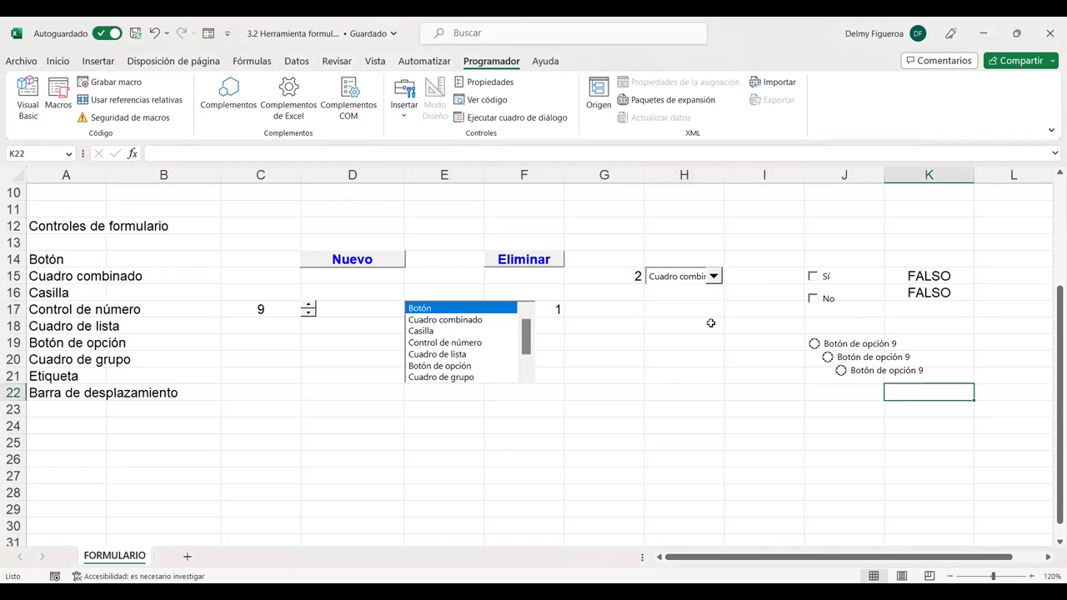
Select all three new option buttons together as objects.
click(770, 353)
drag(777, 320, 934, 463)
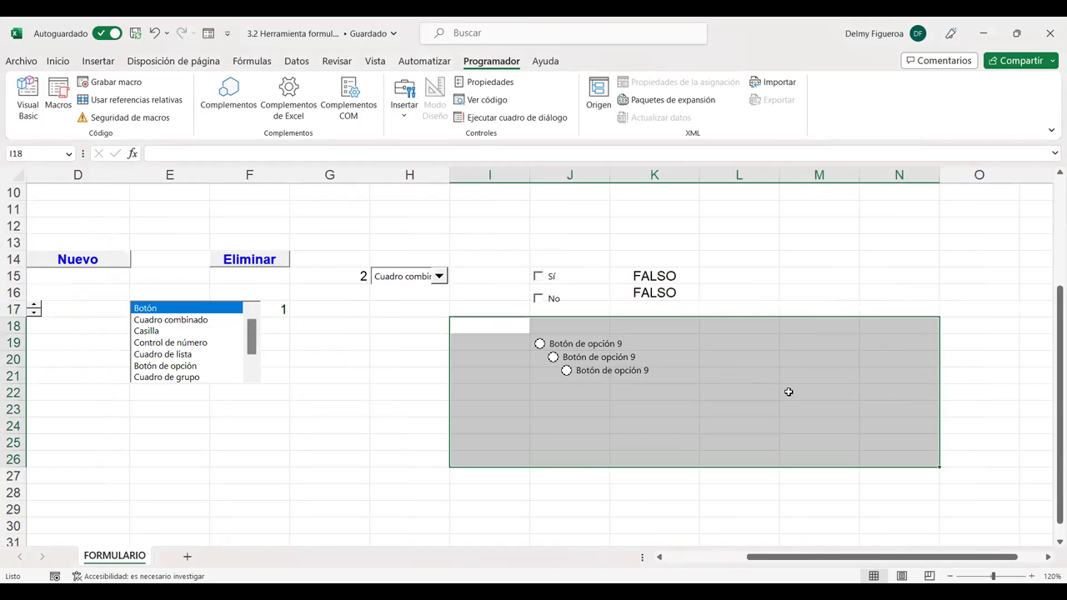
click(742, 376)
right_click(595, 350)
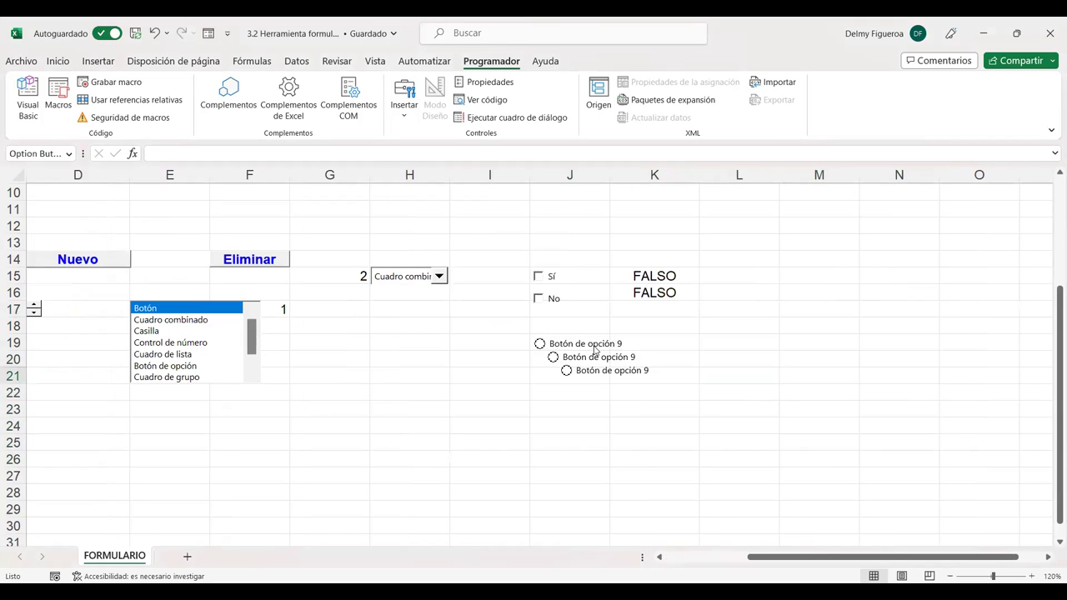
right_click(595, 351)
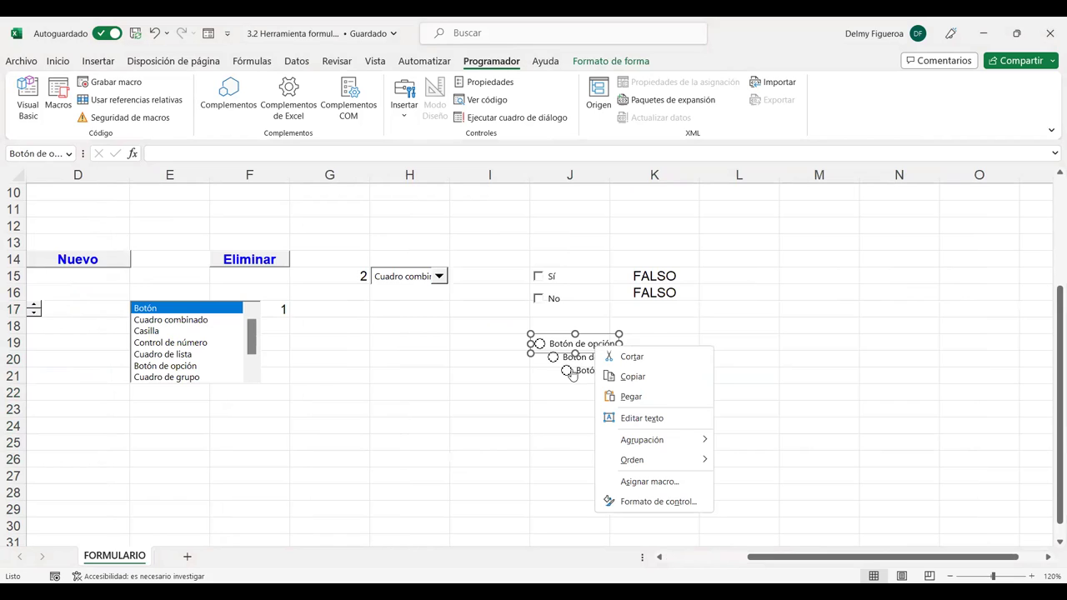
ctrl+right_click(566, 377)
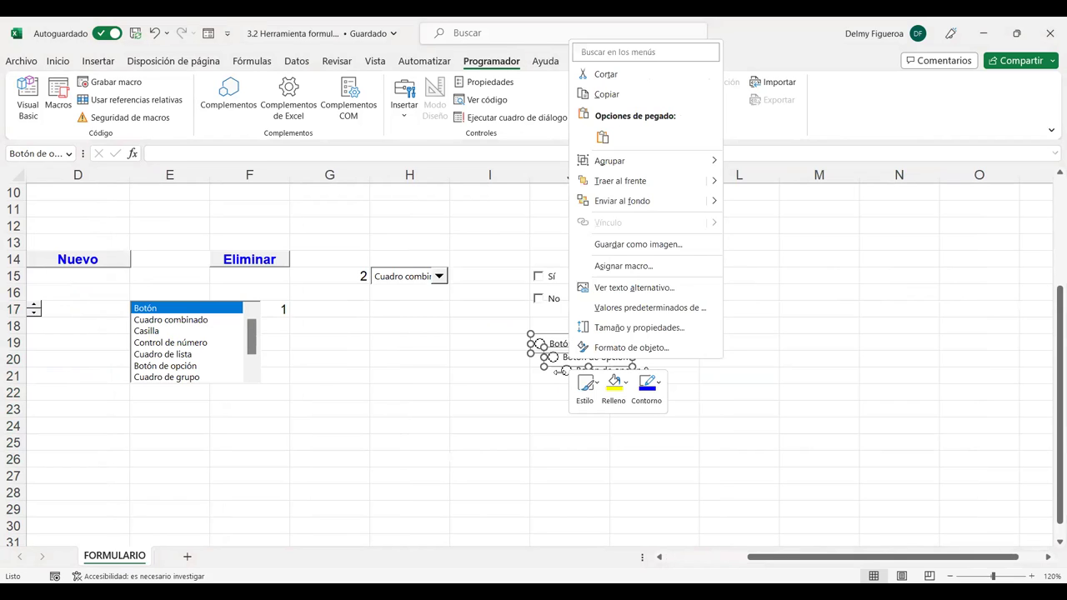
ctrl+right_click(567, 374)
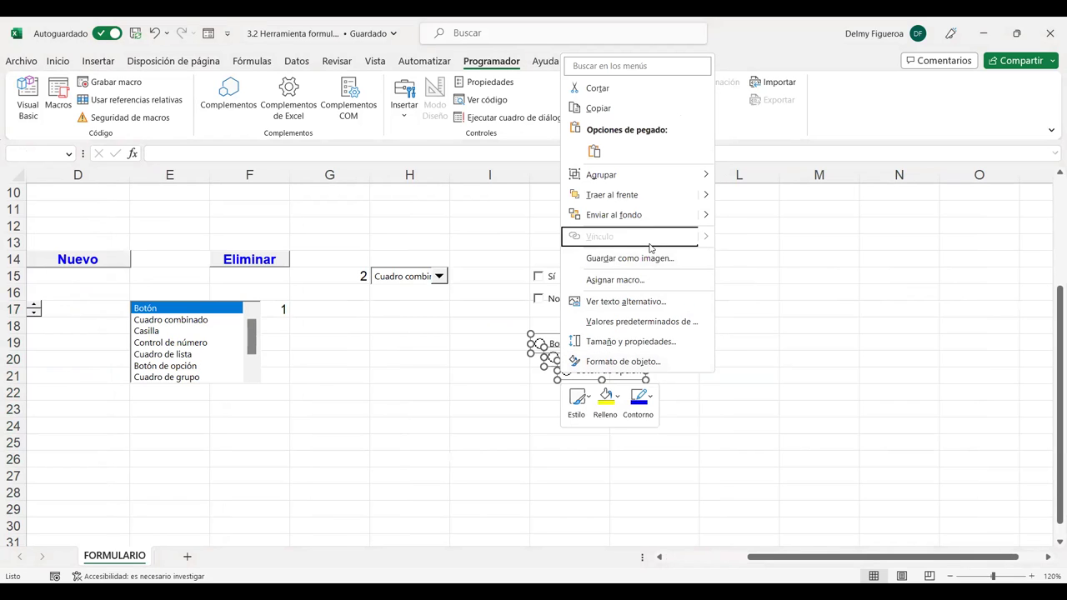
Review the option buttons' format settings and close them unchanged.
click(498, 70)
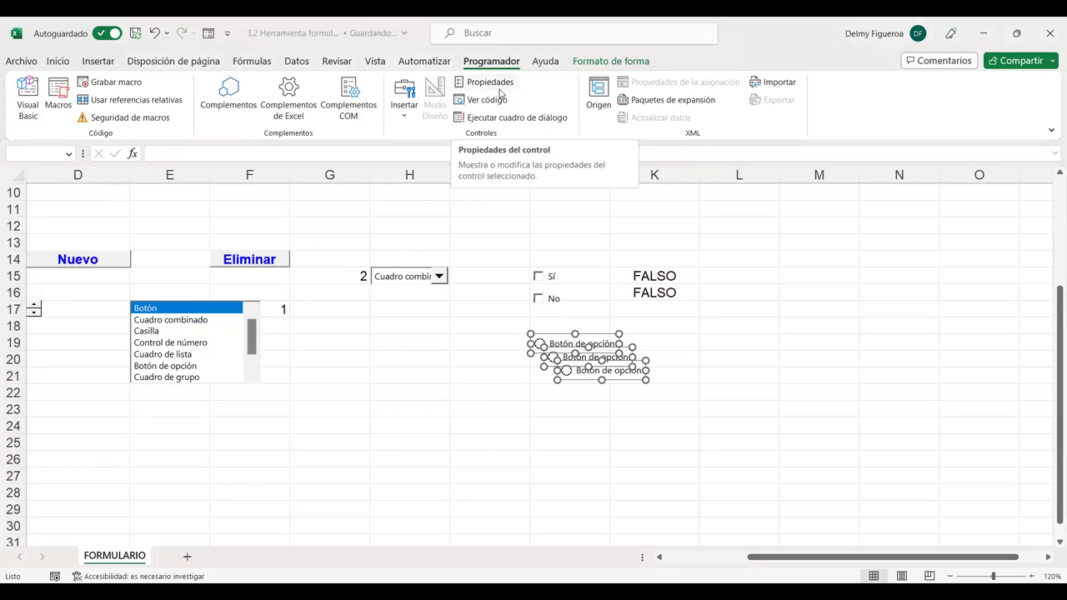
click(516, 83)
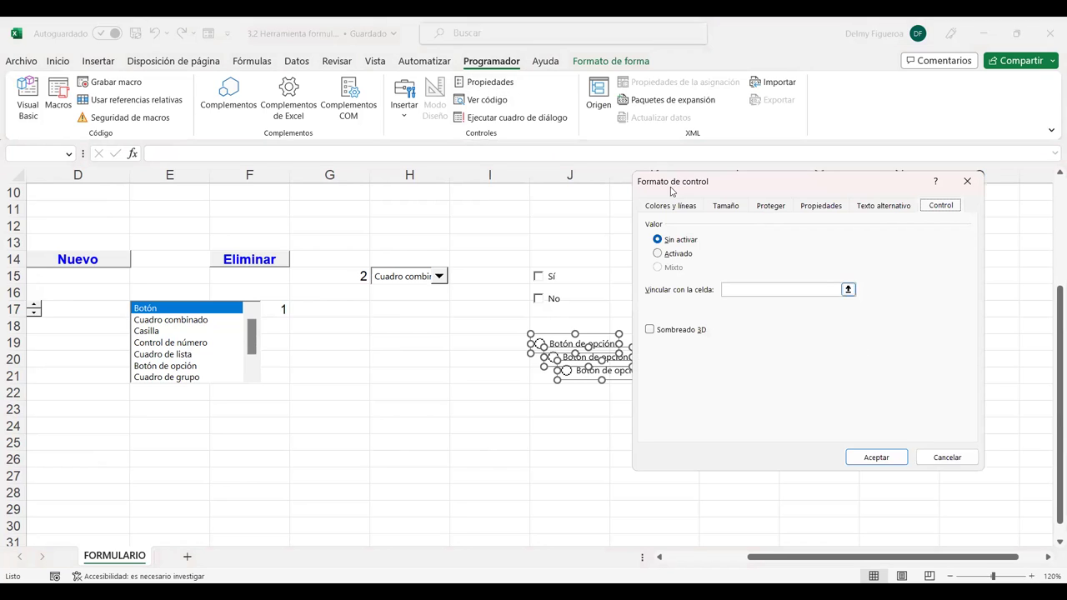
click(947, 458)
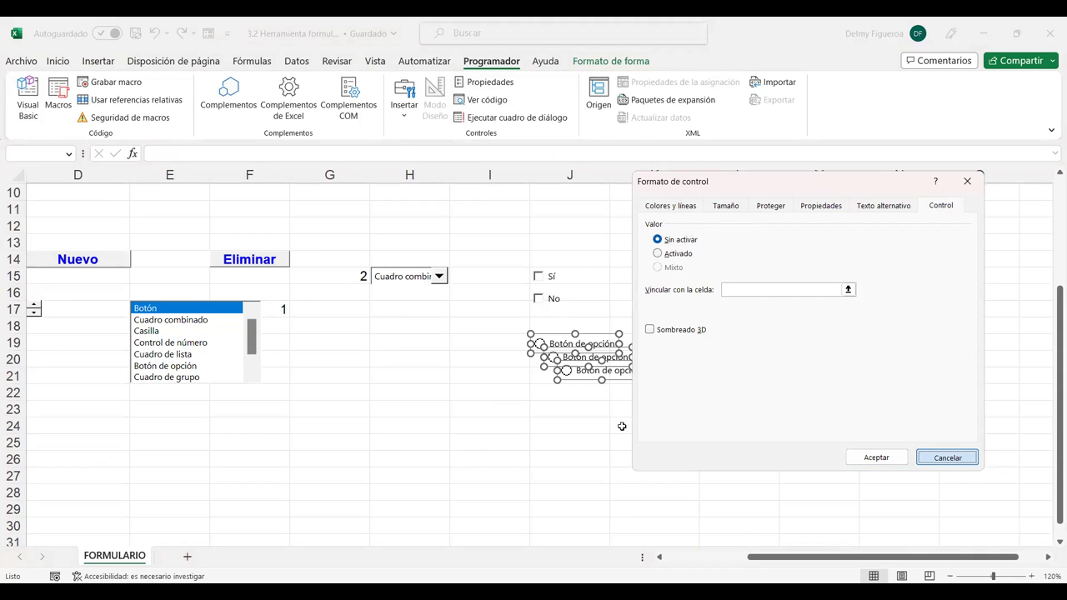
click(622, 427)
Nudge the middle and bottom option buttons with arrow keys into a vertical line.
right_click(588, 361)
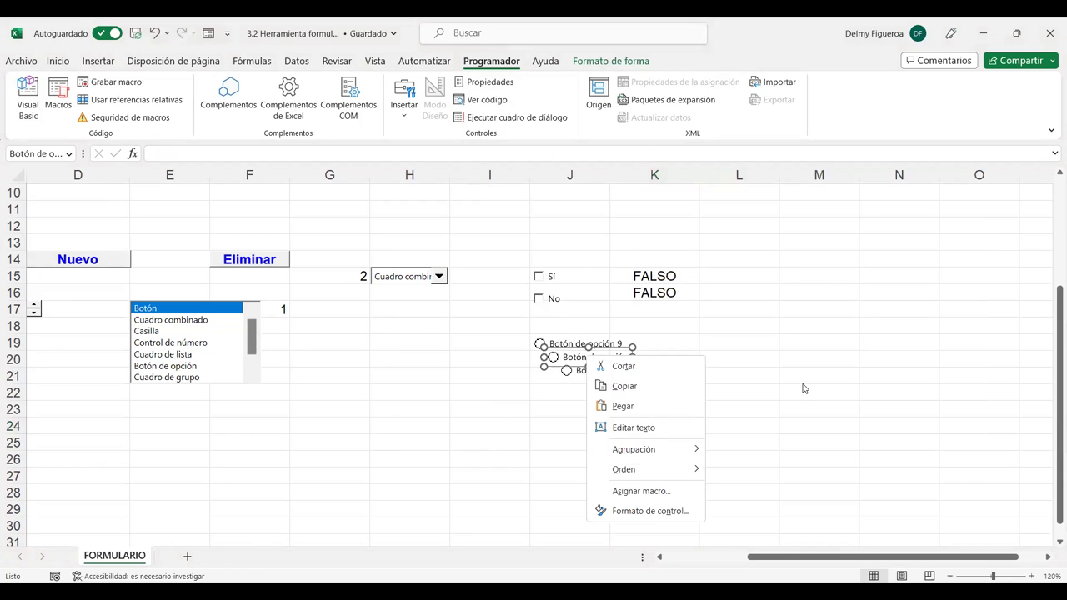
key(Escape)
key(Left)
key(Left)
key(Left)
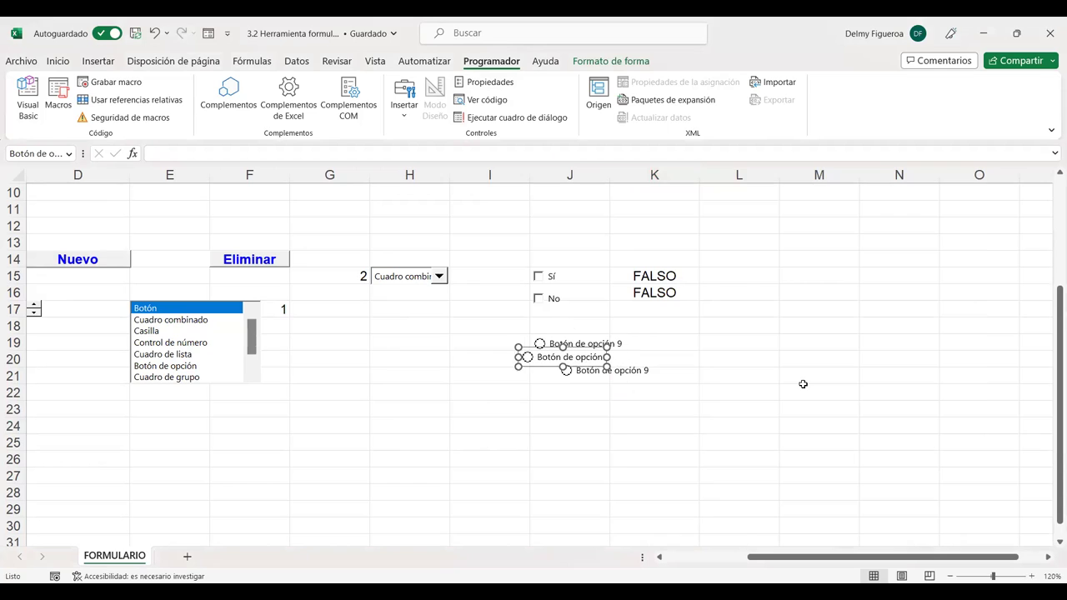
key(Right)
key(Right)
key(Right)
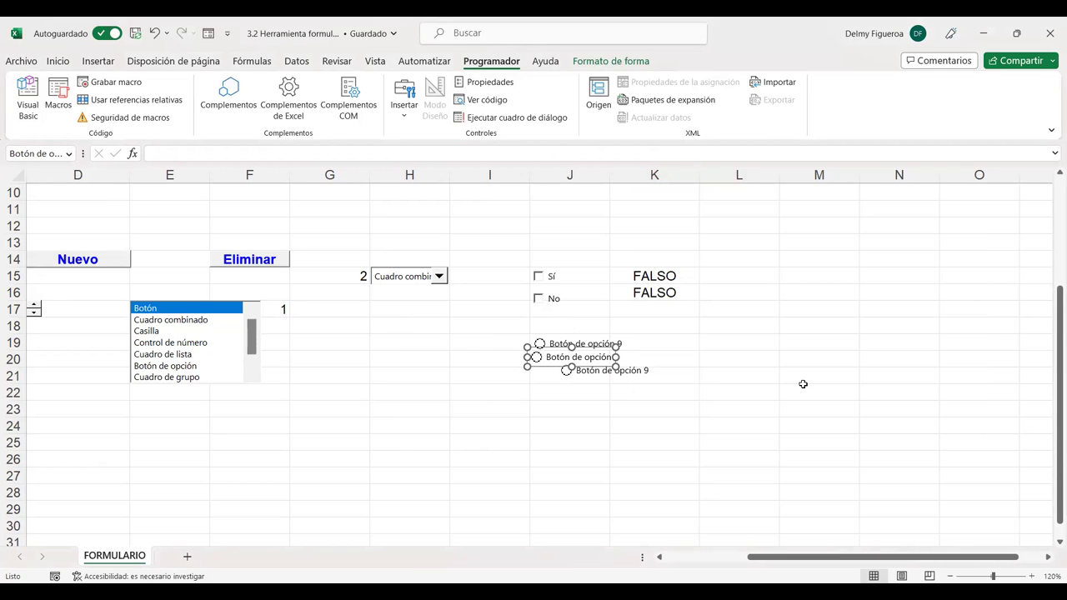
key(Right)
key(Right)
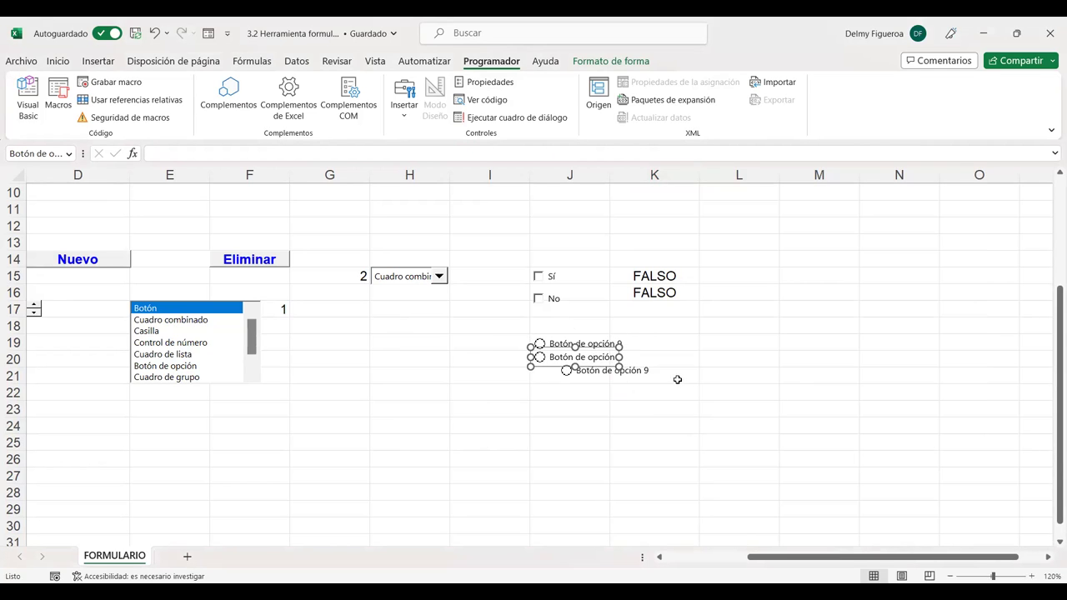
right_click(633, 374)
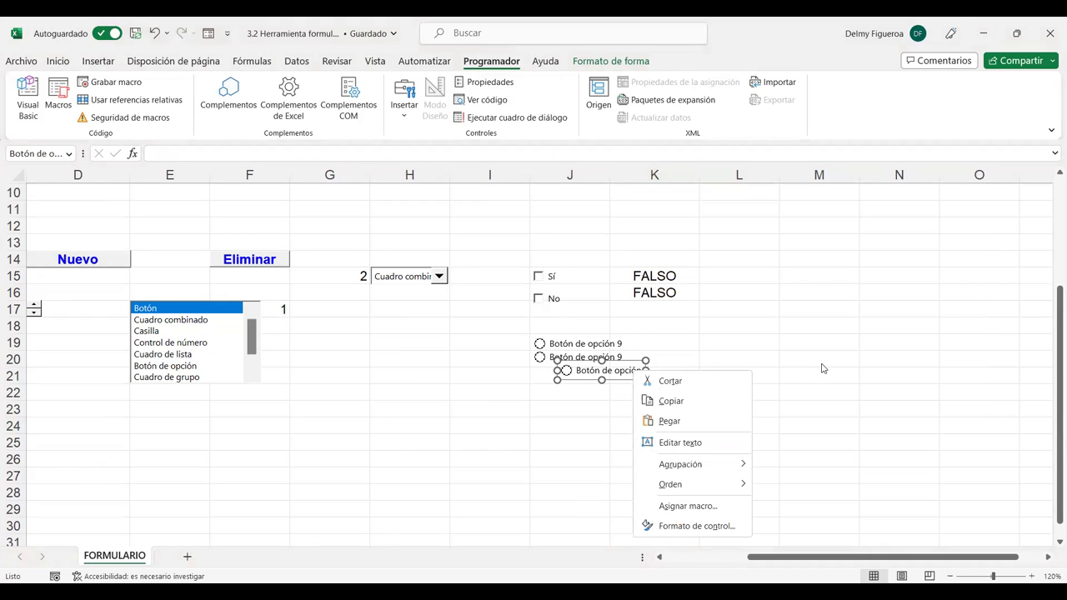
key(Escape)
key(Left)
key(Left)
key(Left)
key(Left)
key(Left)
key(Left)
key(Left)
key(Left)
key(Left)
key(Left)
key(Left)
key(Left)
key(Left)
key(Left)
key(Left)
key(Left)
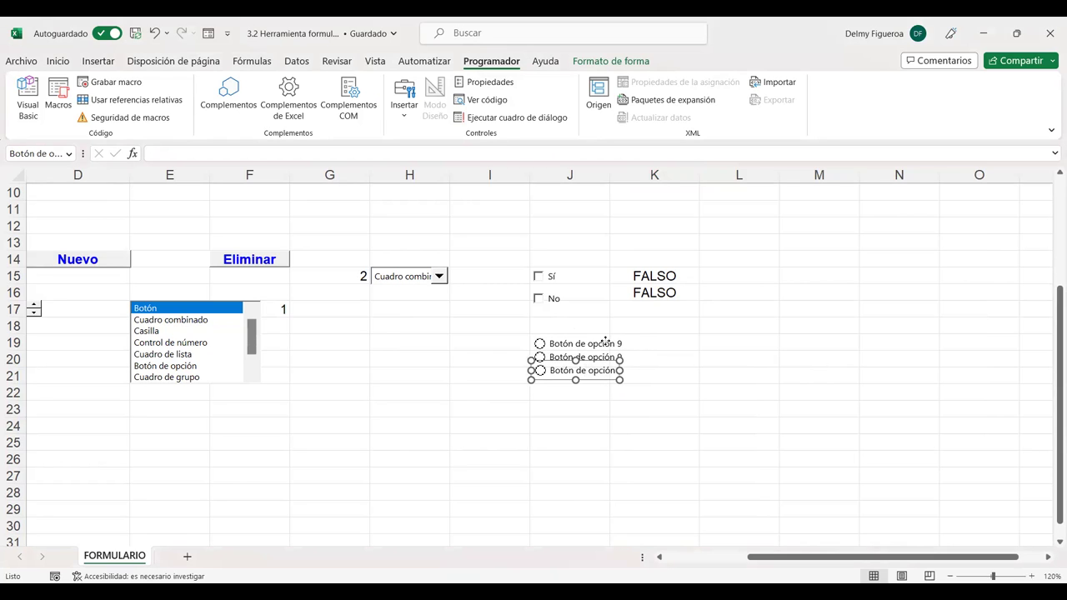
right_click(605, 340)
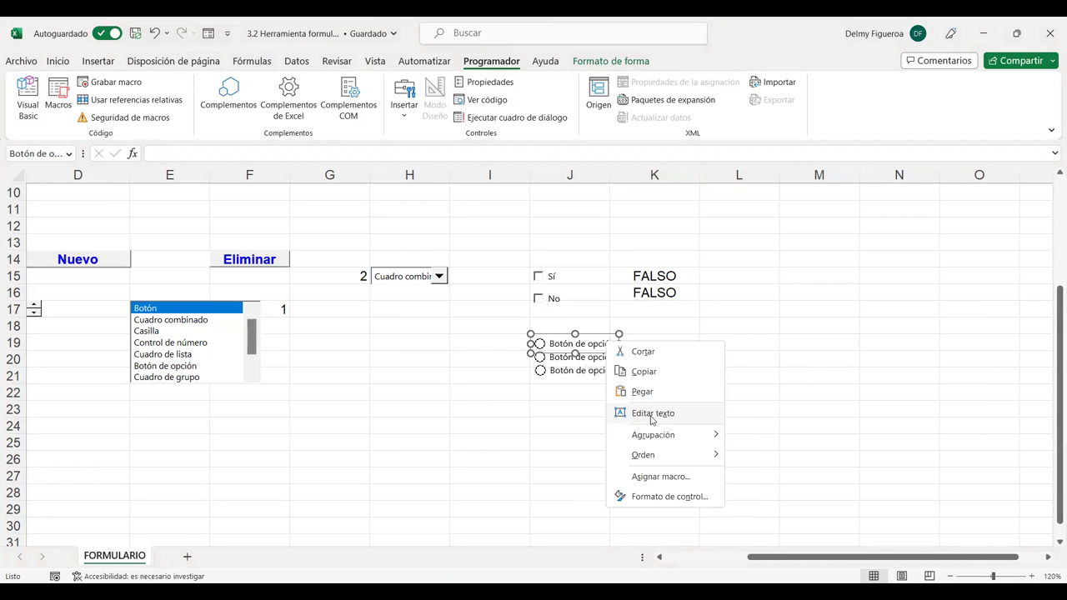
Relabel the top option button 'Simple'.
click(652, 417)
key(shift+Right)
key(shift+Right)
key(shift+Right)
key(shift+Right)
key(shift+Right)
key(shift+Right)
key(shift+Right)
key(shift+Right)
key(shift+Right)
key(shift+Right)
key(shift+Right)
key(shift+Right)
key(shift+Right)
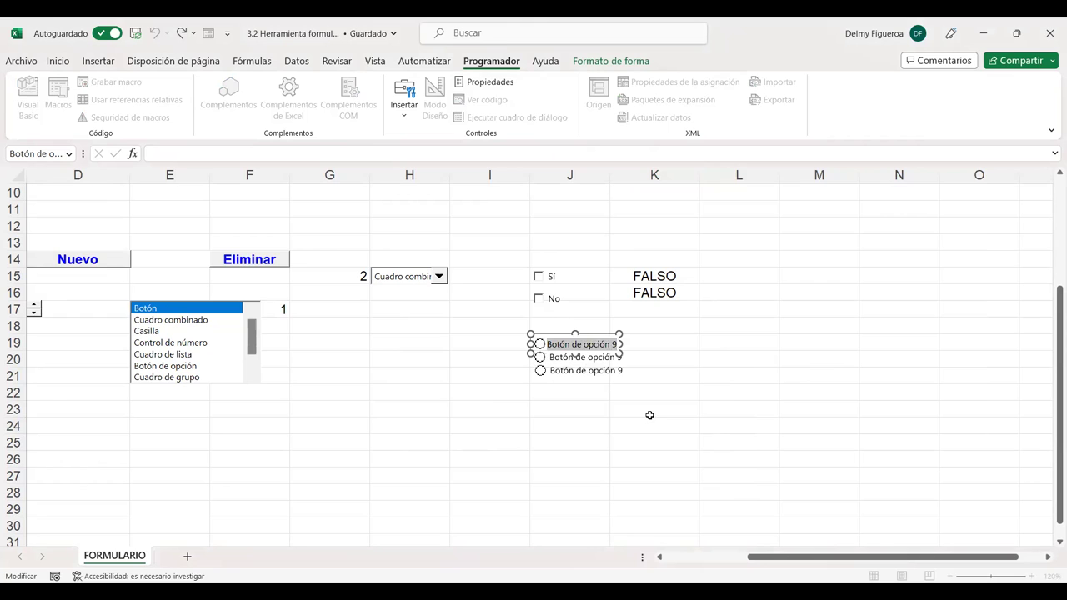
text(Sí)
click(649, 415)
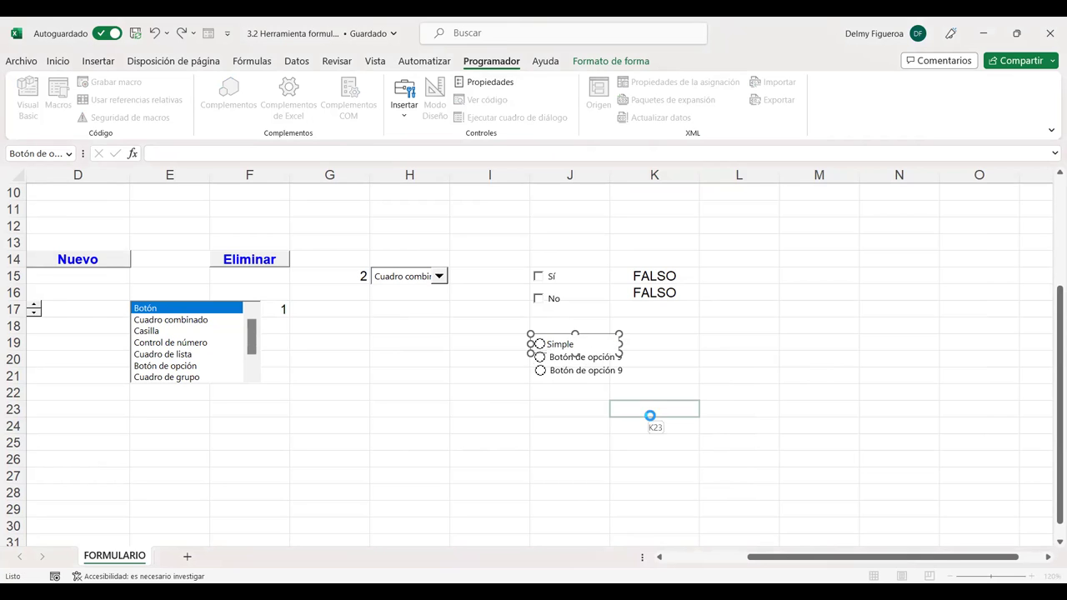
Relabel the middle option button 'Múltiple'.
ctrl+click(579, 364)
right_click(578, 365)
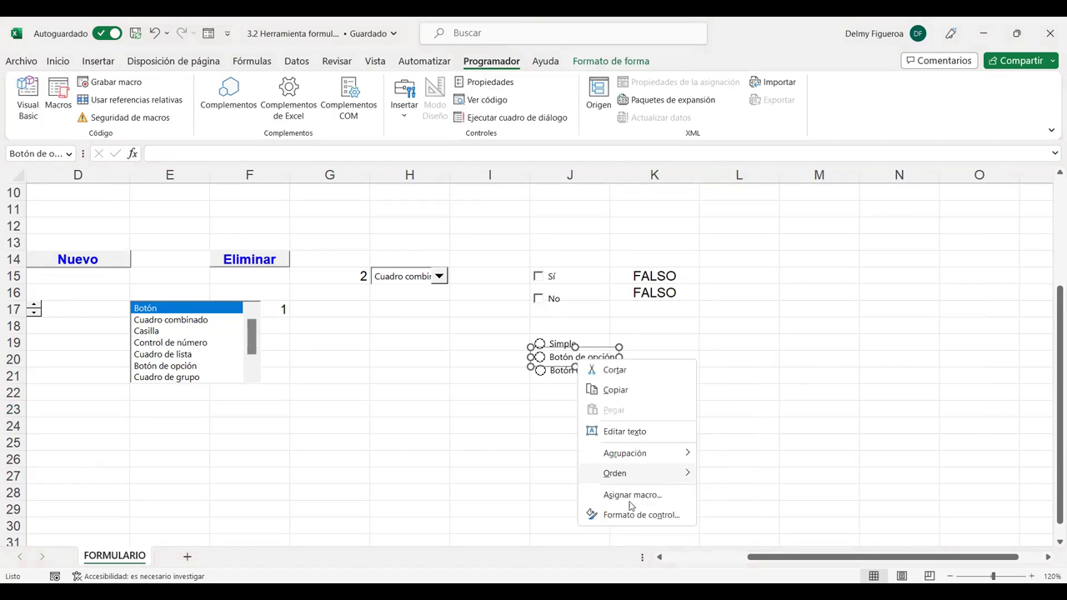
click(641, 431)
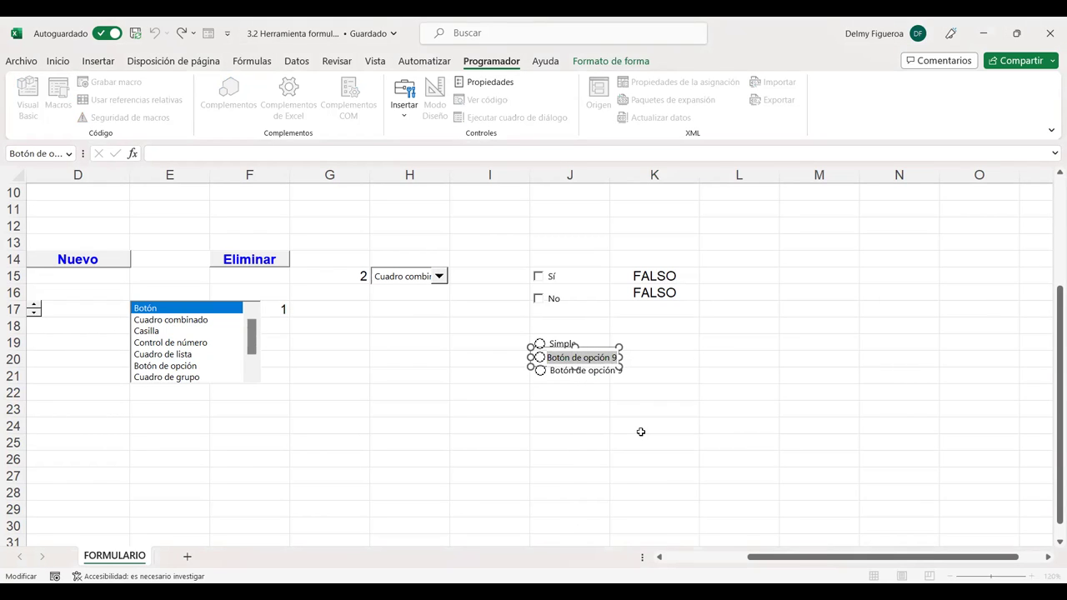
text(Múlti)
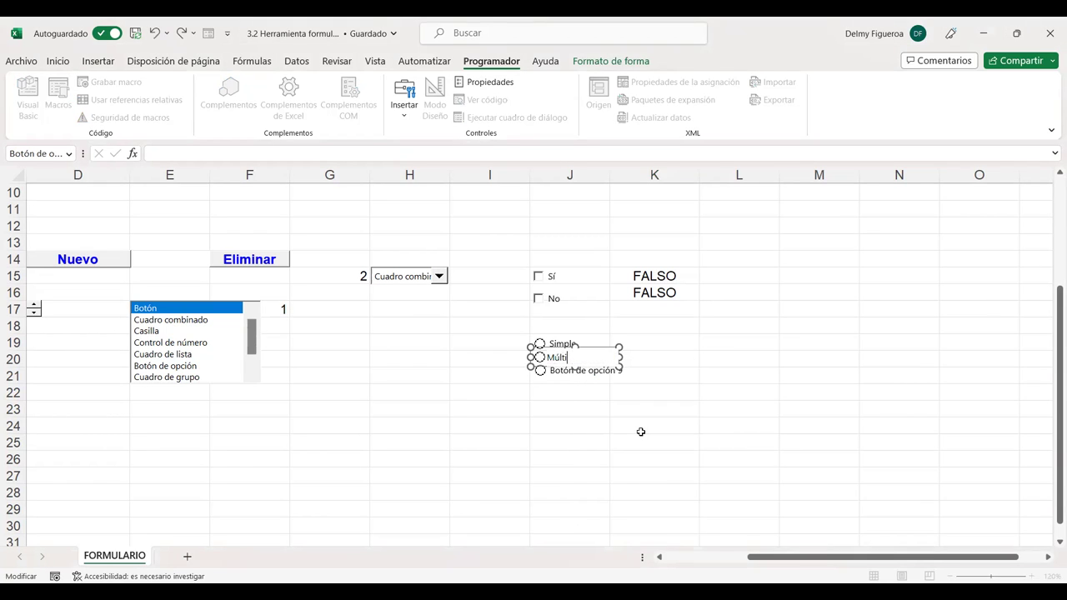
click(641, 432)
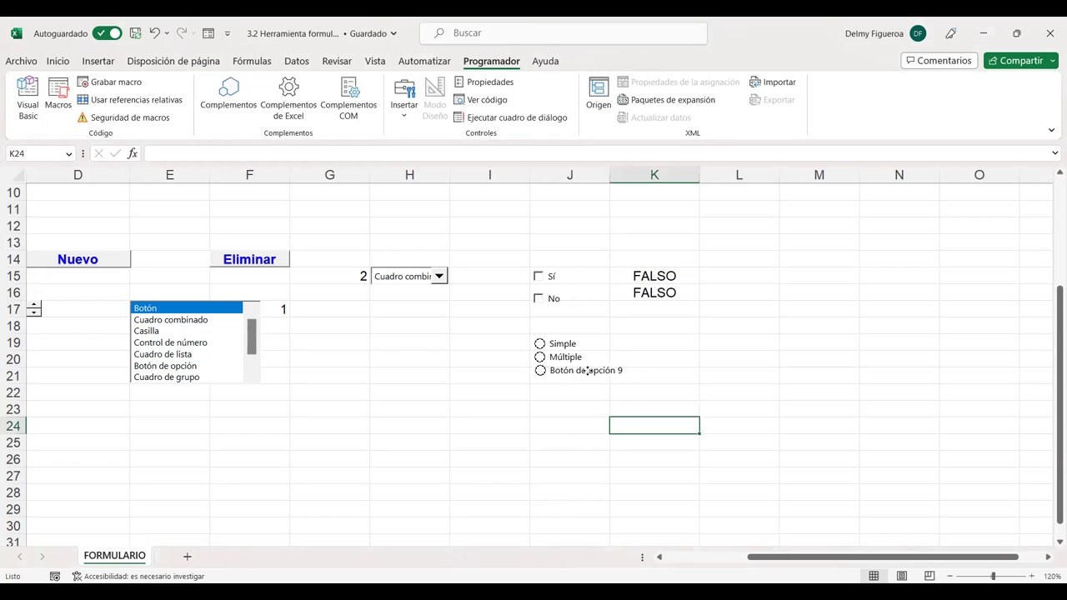
Relabel the bottom option button 'Extendida'.
right_click(587, 371)
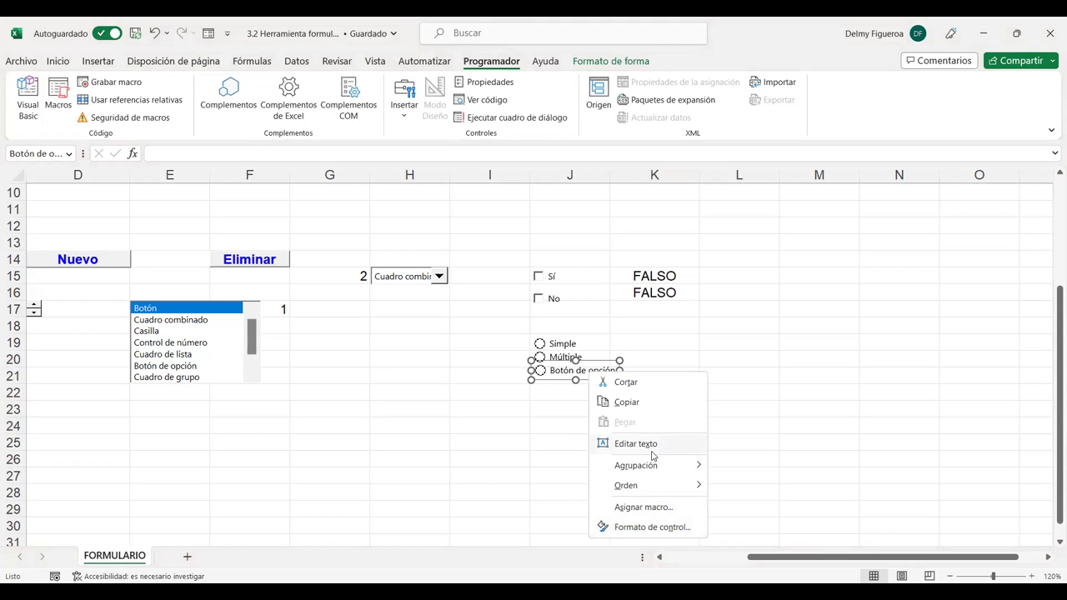
click(653, 445)
key(ctrl+shift+Right)
key(ctrl+shift+Right)
key(ctrl+shift+Right)
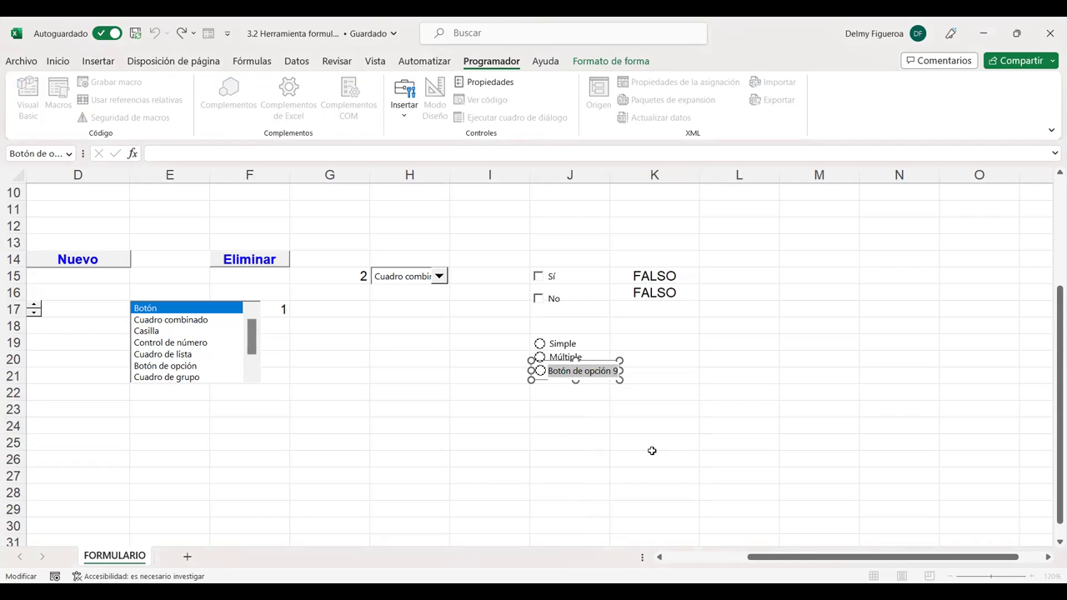
text(Extendida)
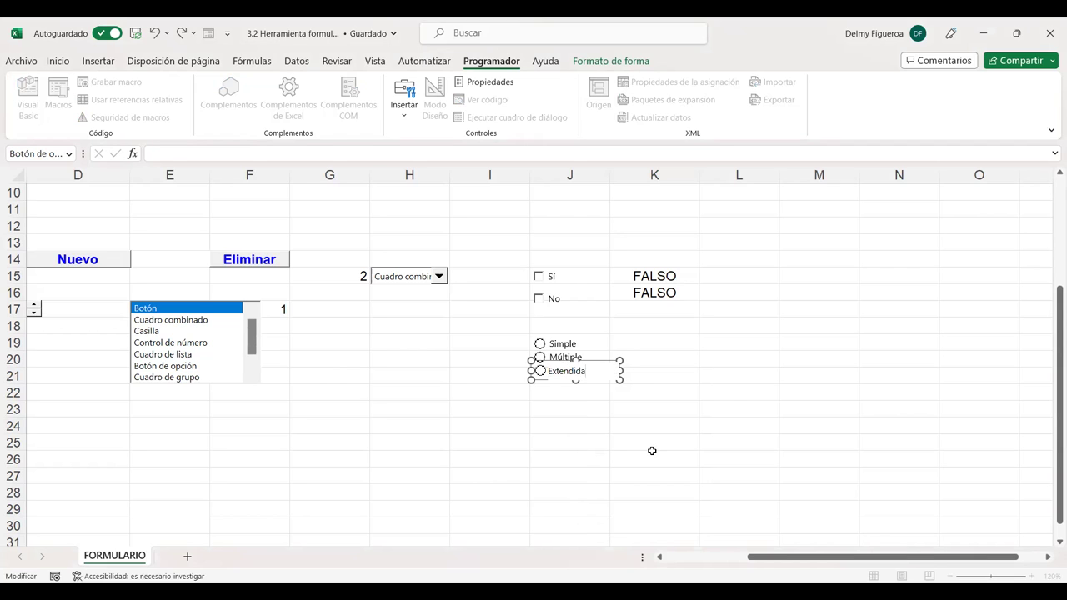
click(652, 451)
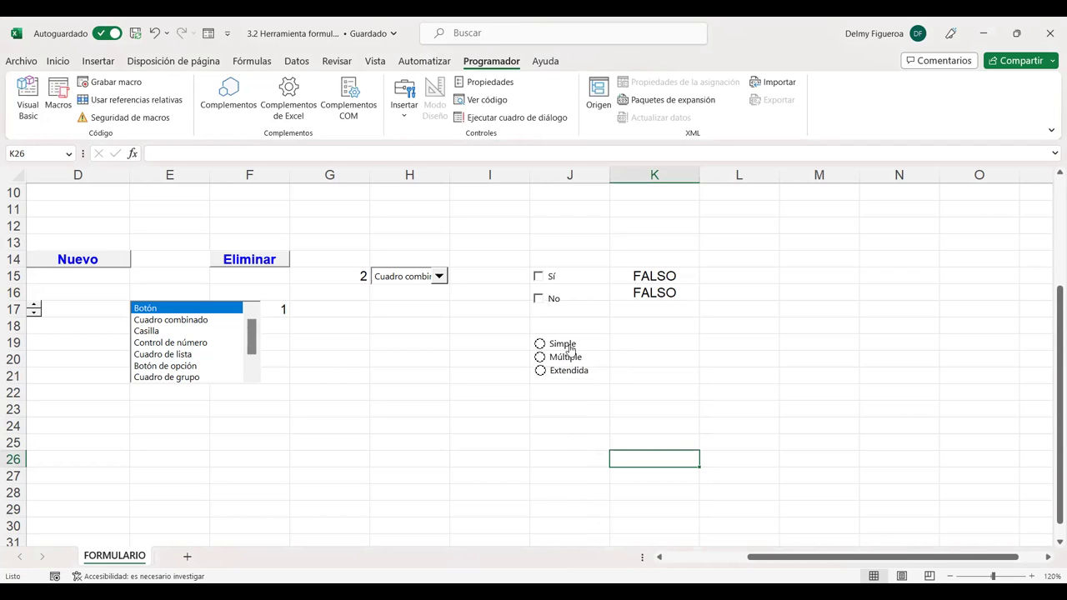
Try out the option buttons and check boxes, ending with Múltiple selected.
click(541, 345)
click(540, 359)
click(541, 372)
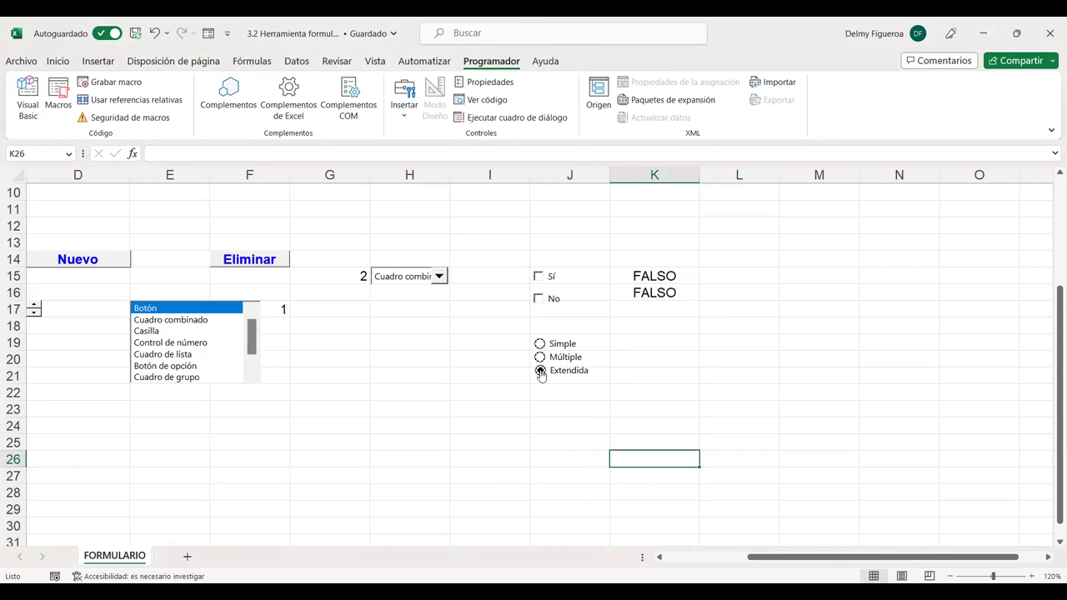
click(538, 298)
click(538, 277)
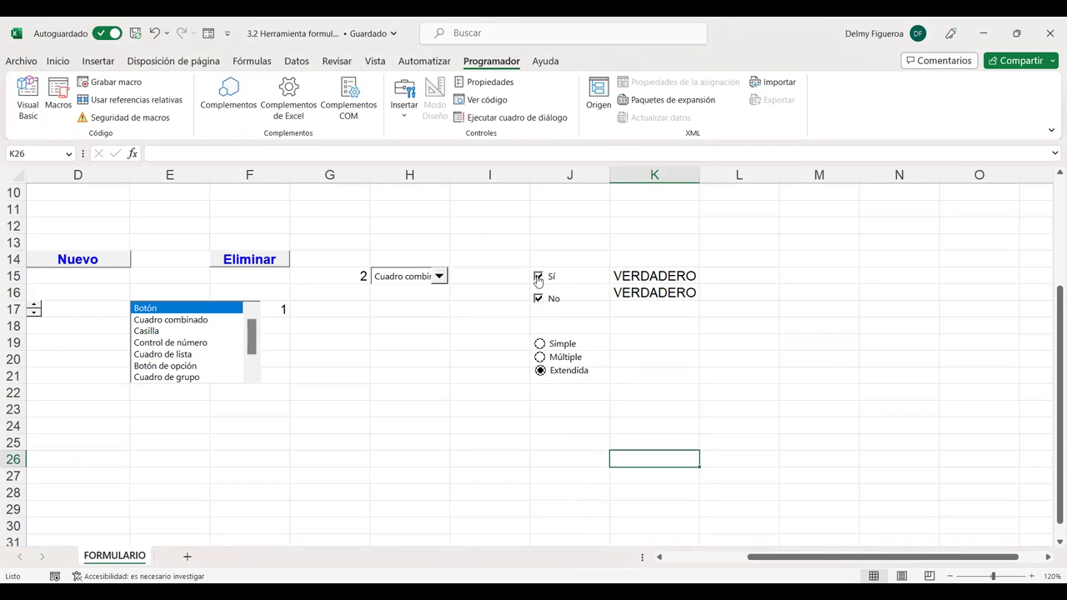
click(540, 356)
click(541, 371)
click(540, 357)
click(540, 369)
click(541, 370)
click(540, 358)
Uncheck the Sí and No check boxes so K15 and K16 show FALSO.
click(538, 299)
click(538, 277)
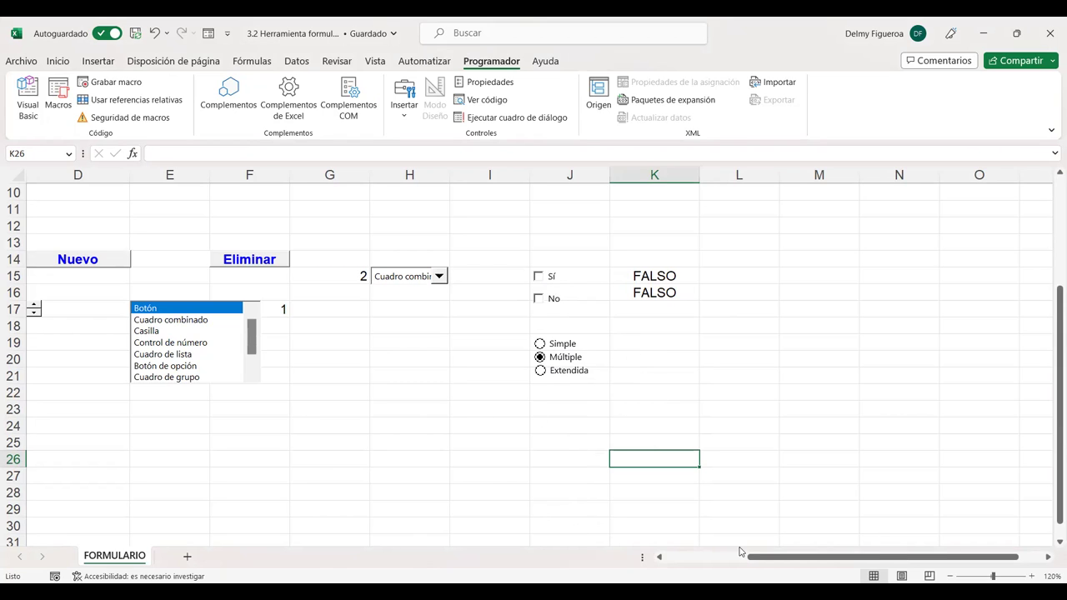
ctrl+click(557, 347)
right_click(556, 347)
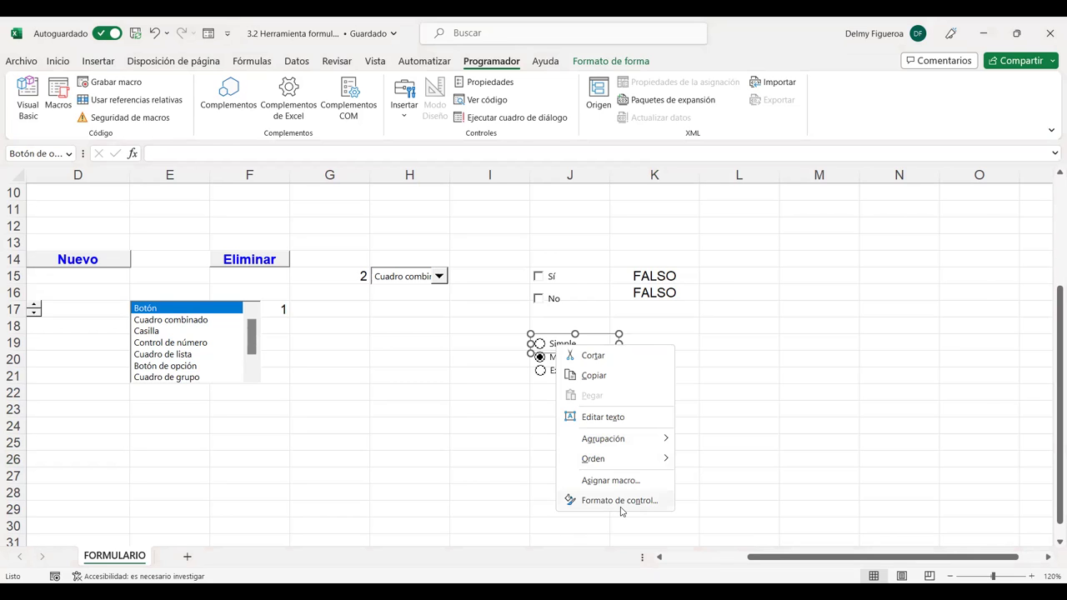
Set the option buttons' linked cell to $I$19 in Formato de control.
click(619, 501)
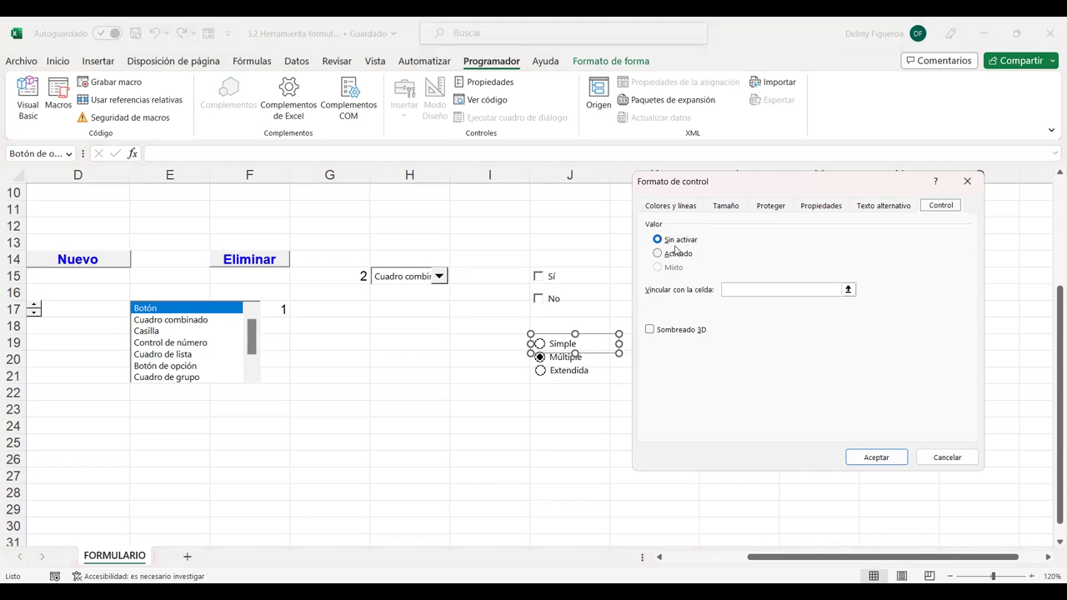
click(743, 289)
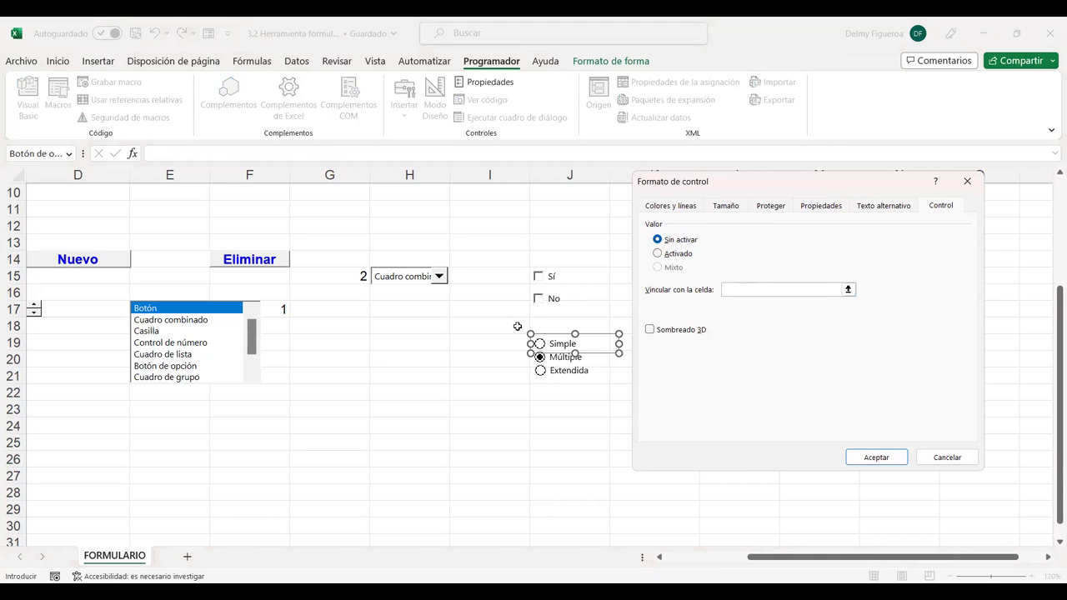
click(495, 344)
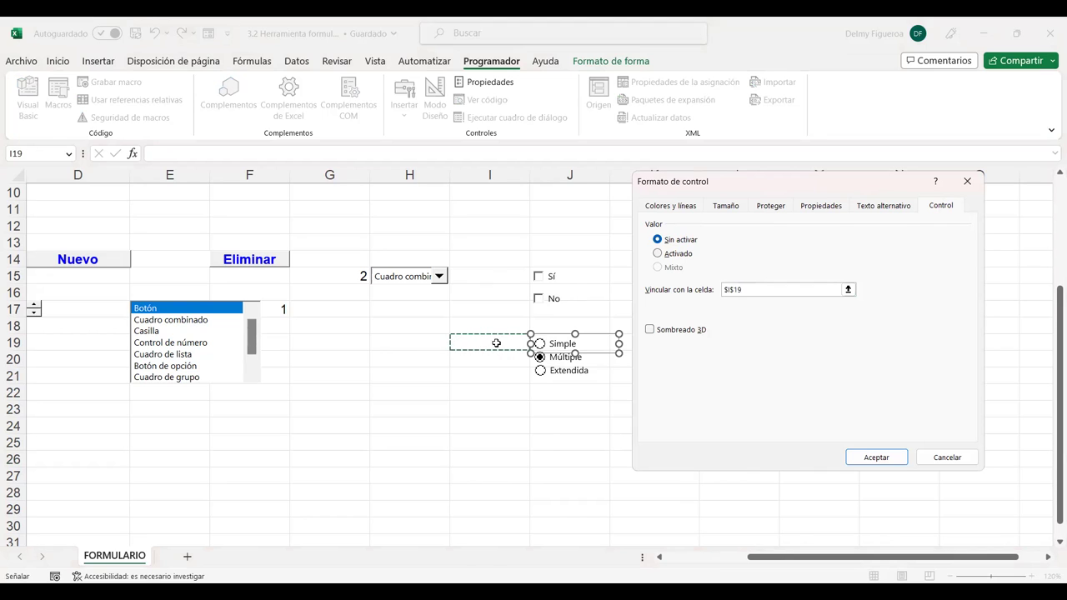
click(847, 455)
click(613, 405)
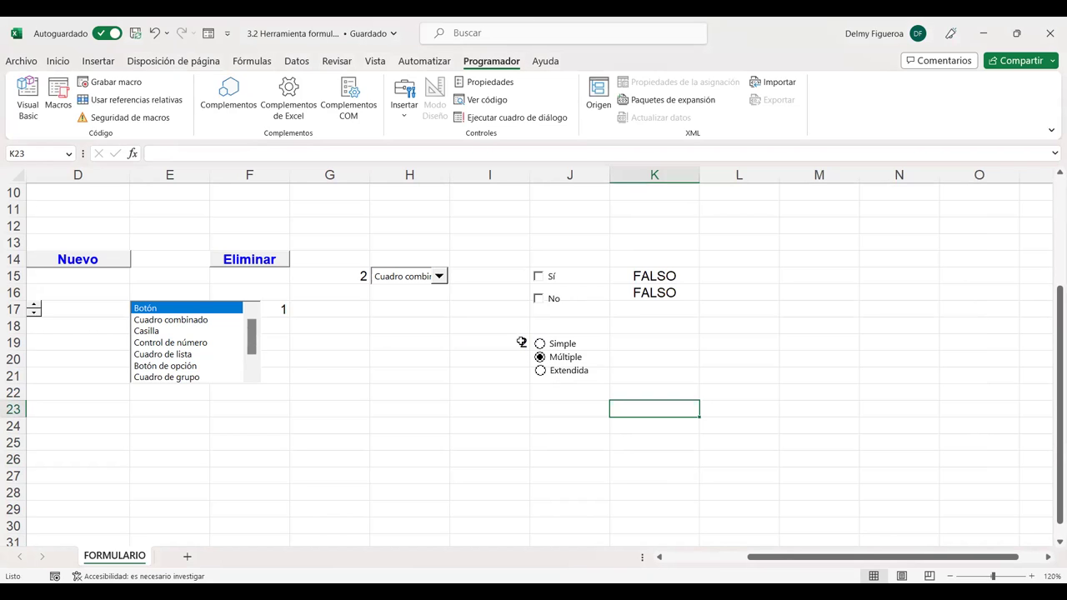
Test the options, choosing Extendida then Simple, and confirm I19 shows 1.
click(540, 371)
click(540, 344)
click(490, 341)
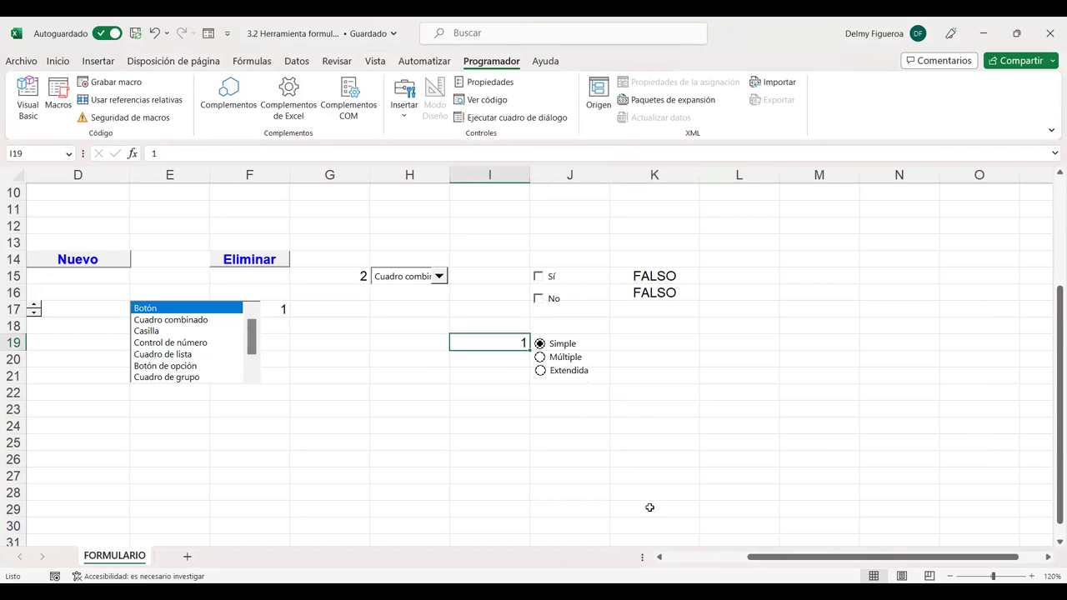
click(462, 392)
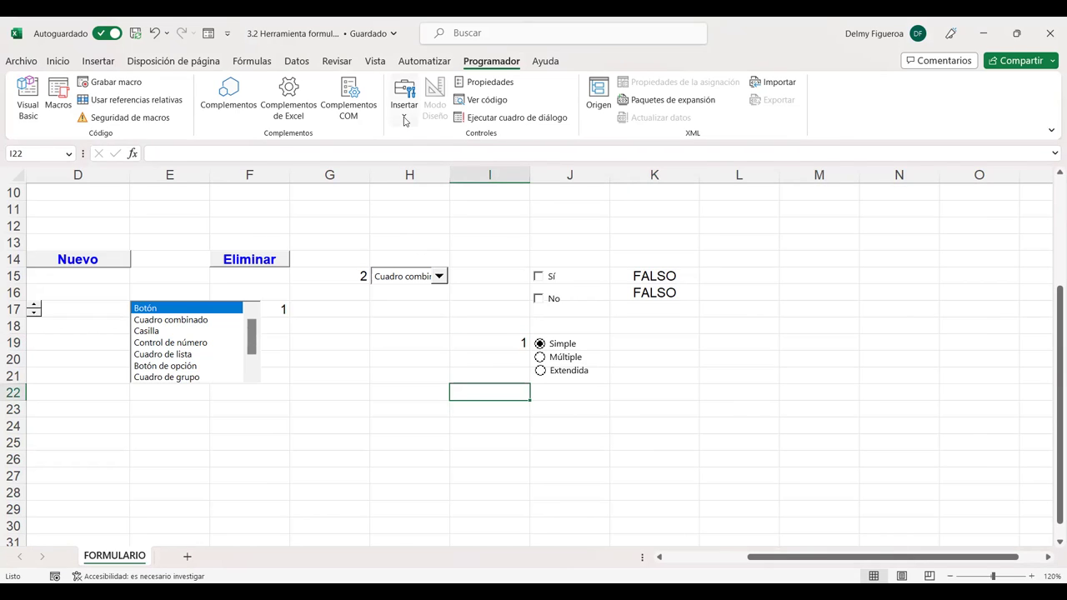
Draw a group box around the Simple, Múltiple and Extendida option buttons.
click(405, 117)
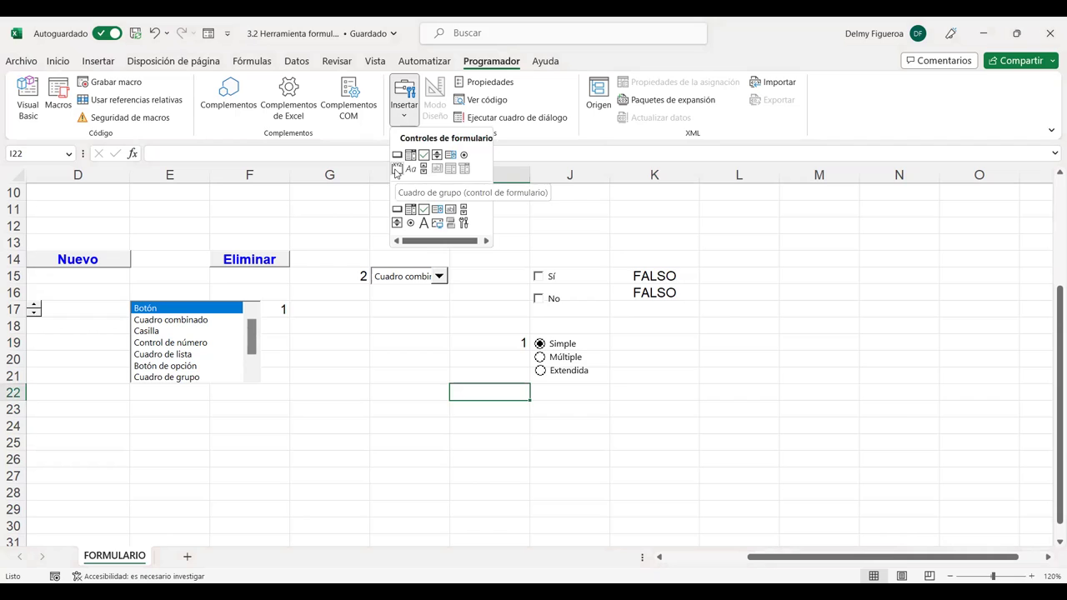
click(397, 170)
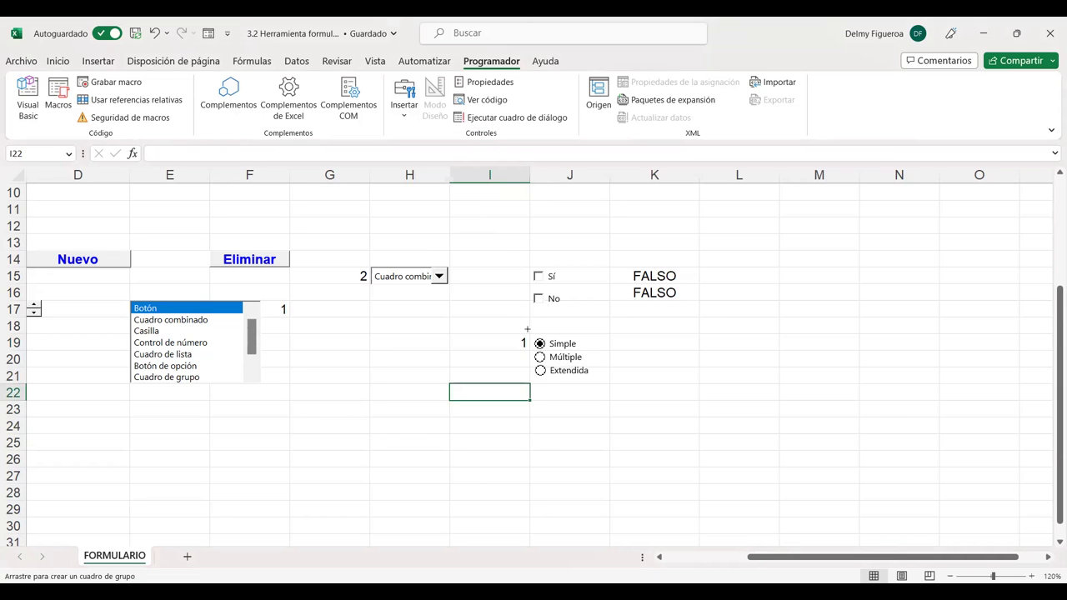
drag(530, 334, 612, 383)
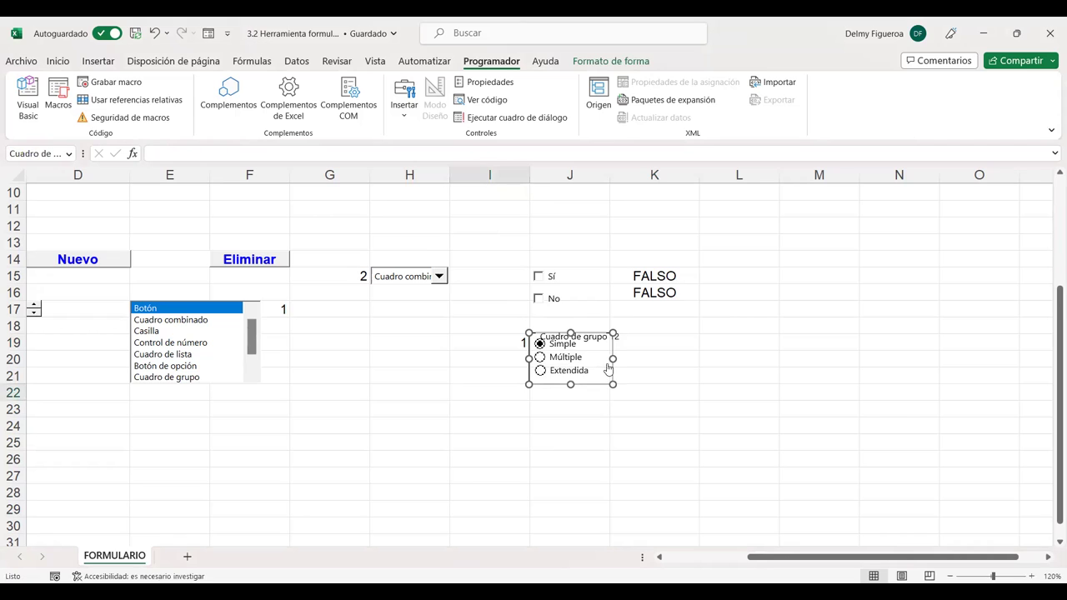
drag(570, 333, 570, 324)
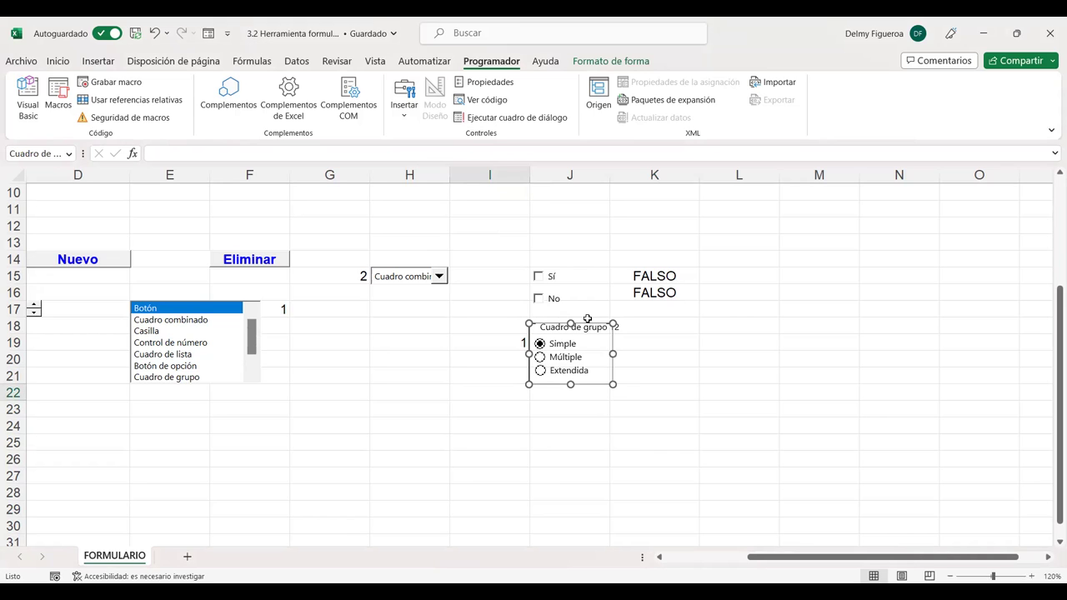
Rename the group box title to 'Valor'.
right_click(590, 324)
click(424, 405)
right_click(582, 325)
click(630, 398)
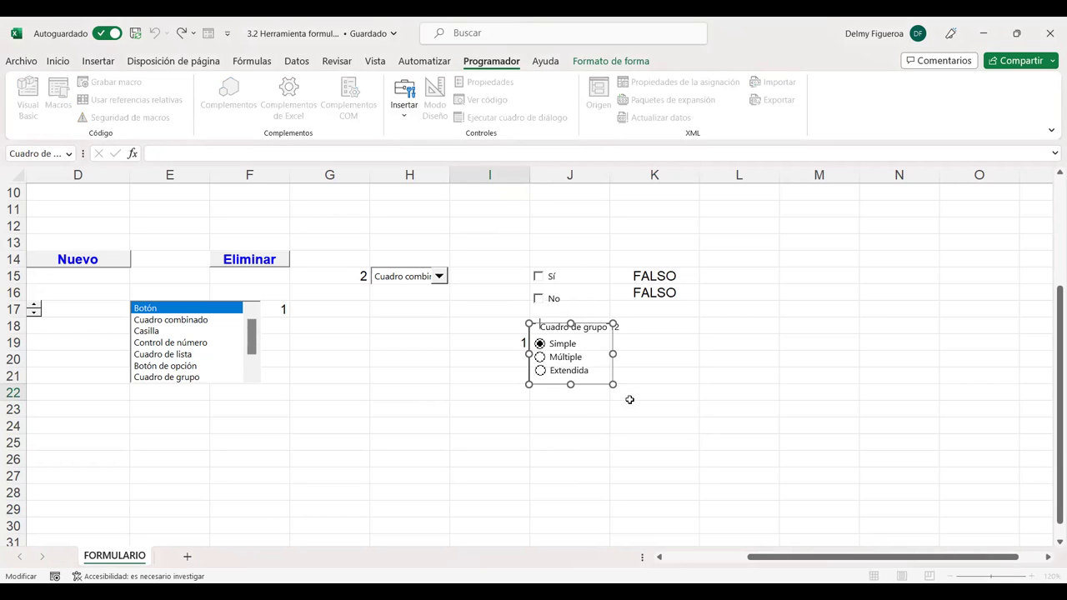
key(shift+End)
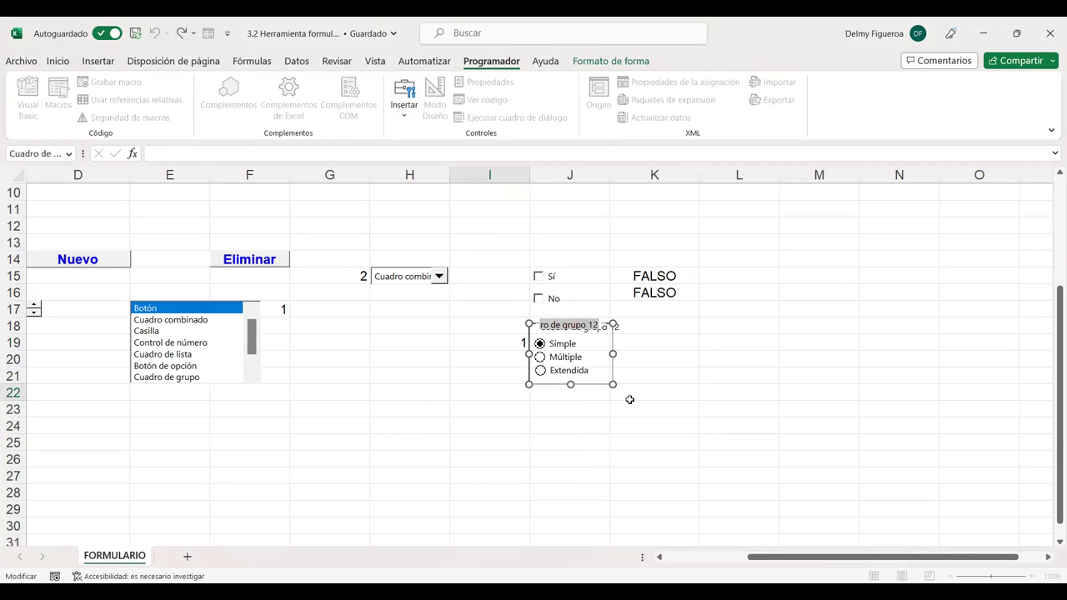
text(Valor)
click(629, 399)
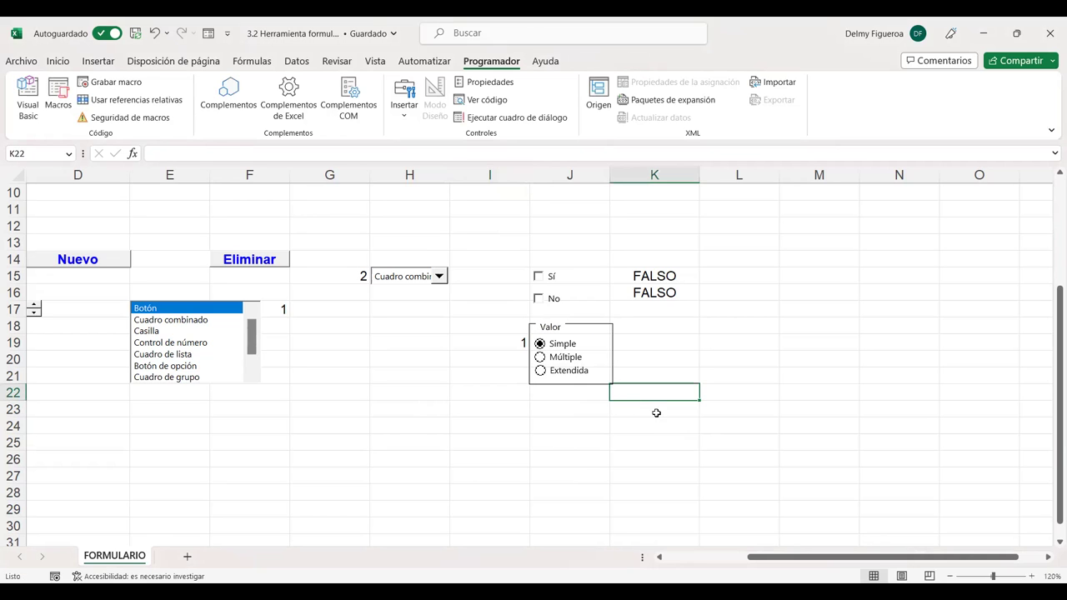
Review an option button's Formato de control settings and cancel unchanged.
ctrl+click(606, 335)
right_click(606, 335)
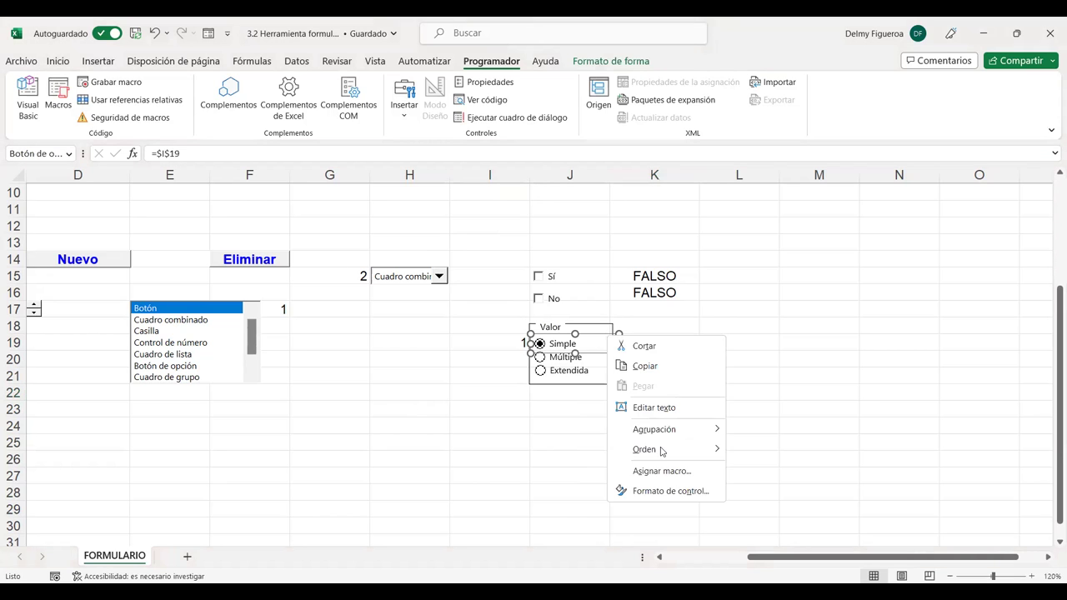
click(670, 494)
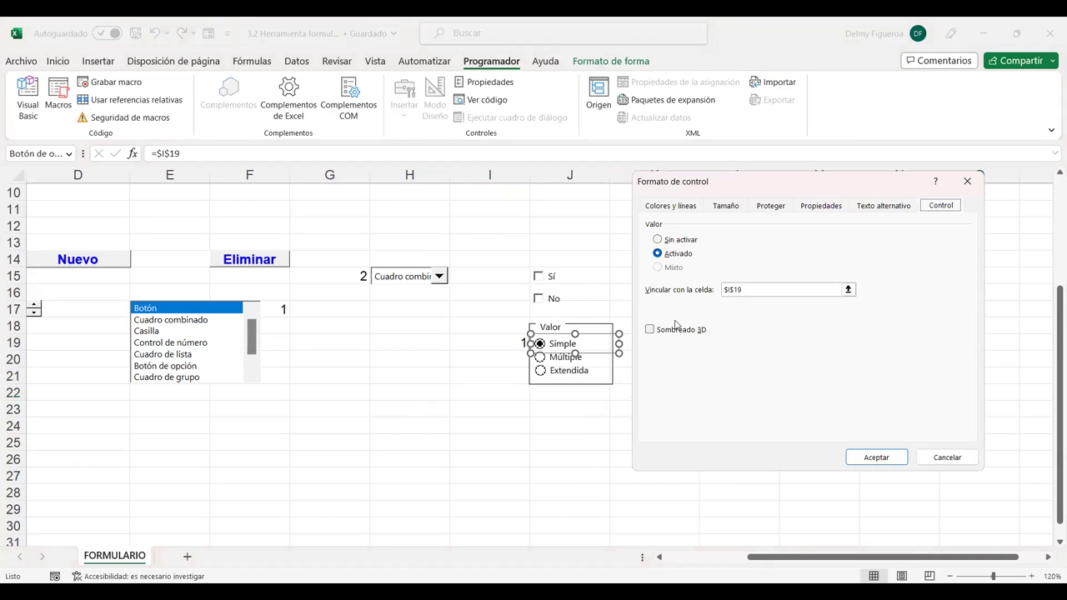
click(963, 465)
click(198, 366)
Review the list box settings (range A14:A22, linked to F17) and cancel.
right_click(207, 372)
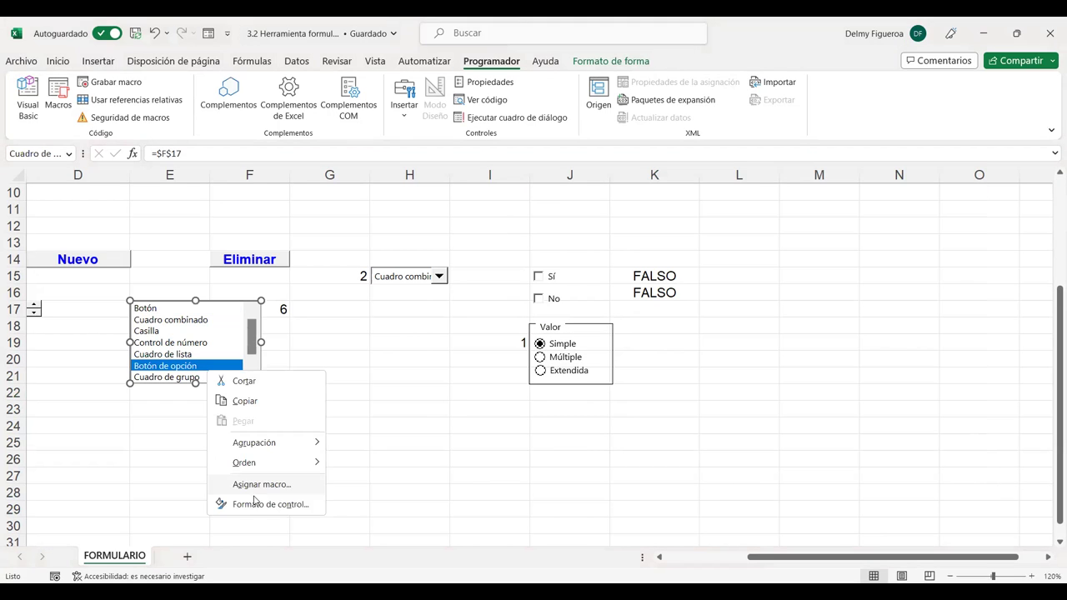
click(261, 505)
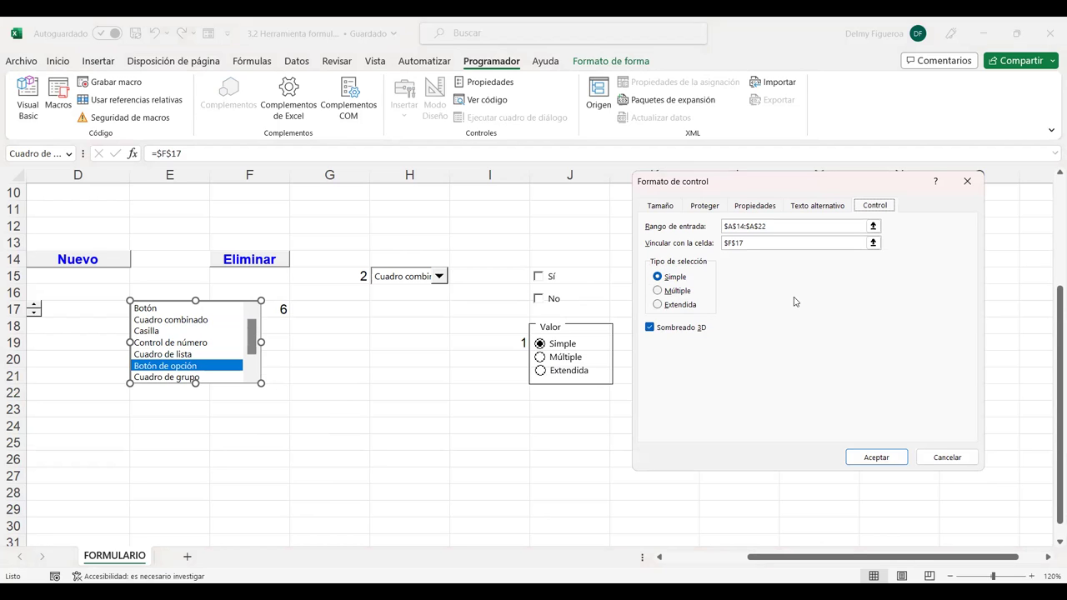
click(948, 461)
click(642, 439)
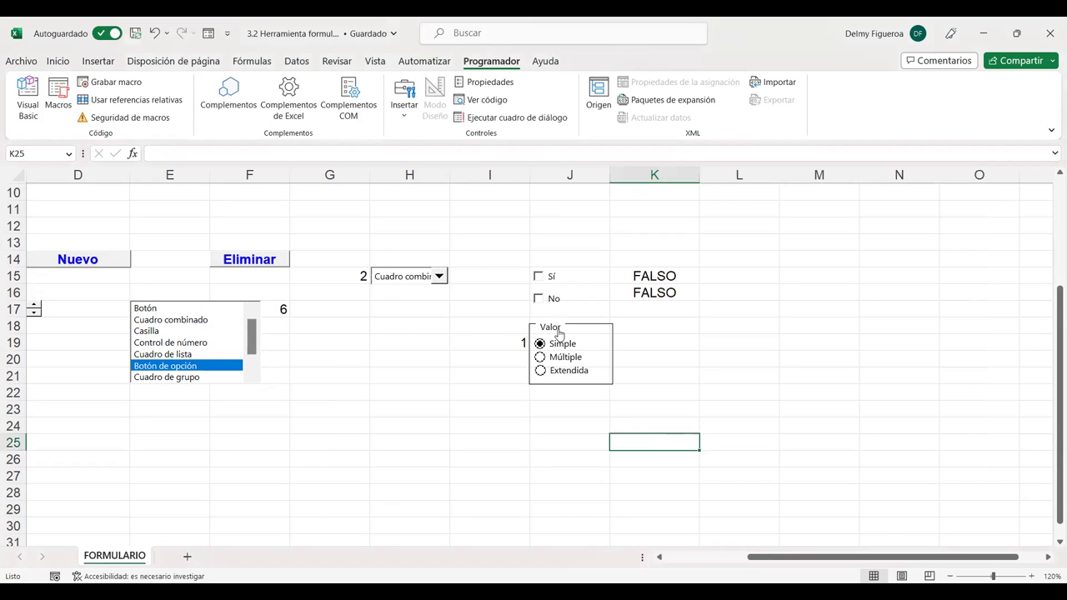
Draw a label control at K18–L18 beside the Valor group box.
click(406, 115)
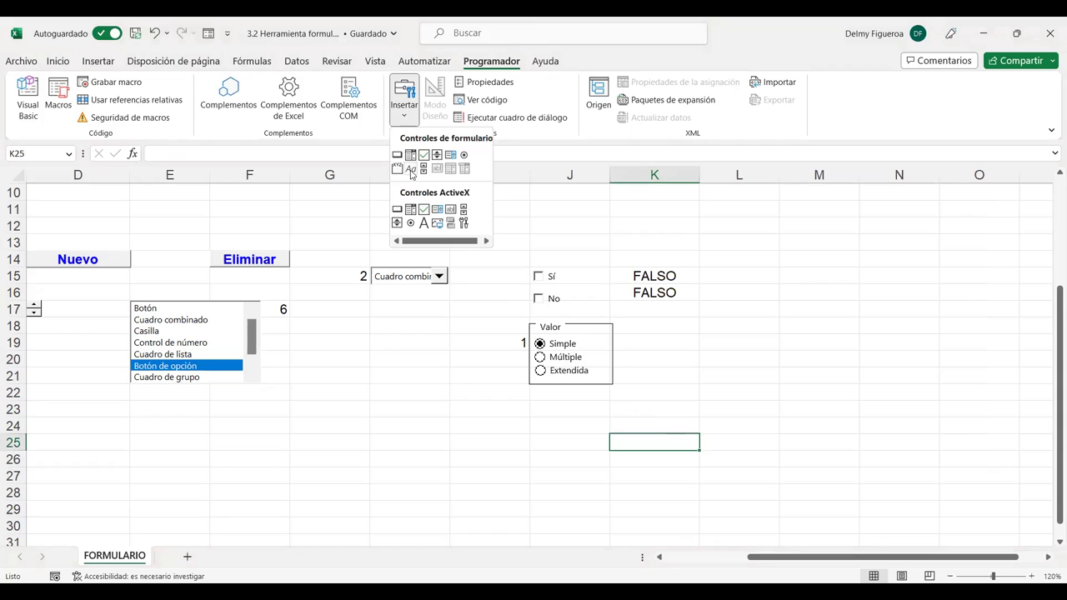
click(411, 173)
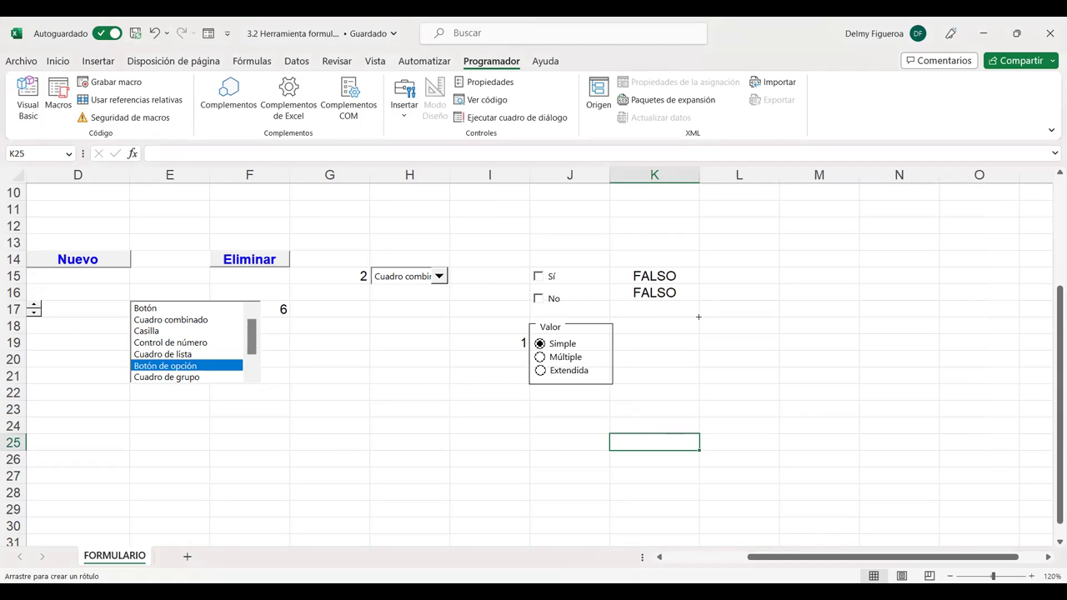
drag(699, 317, 782, 339)
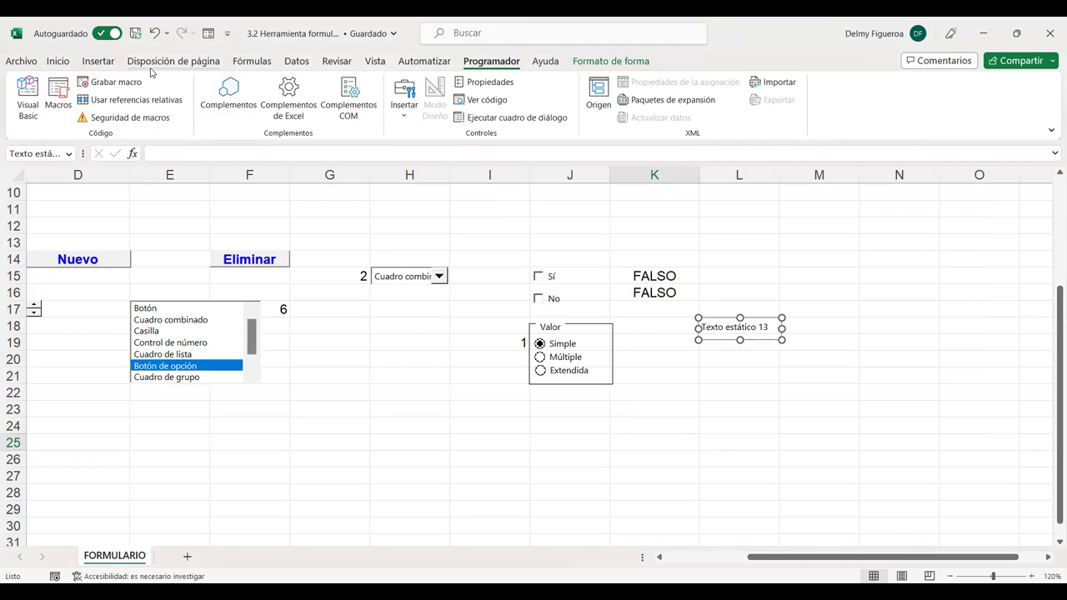
key(Escape)
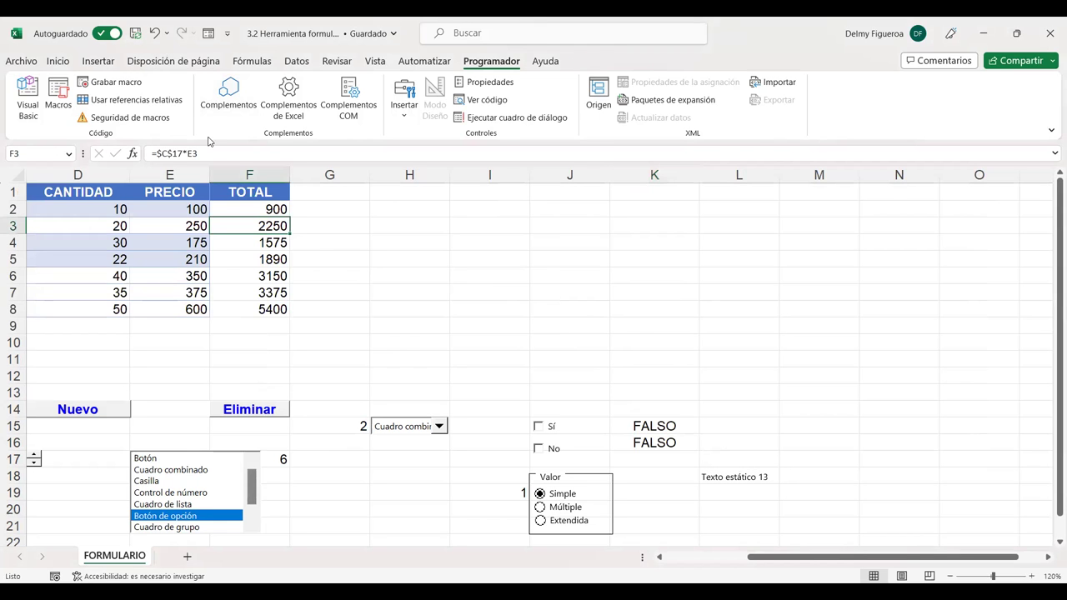
click(208, 35)
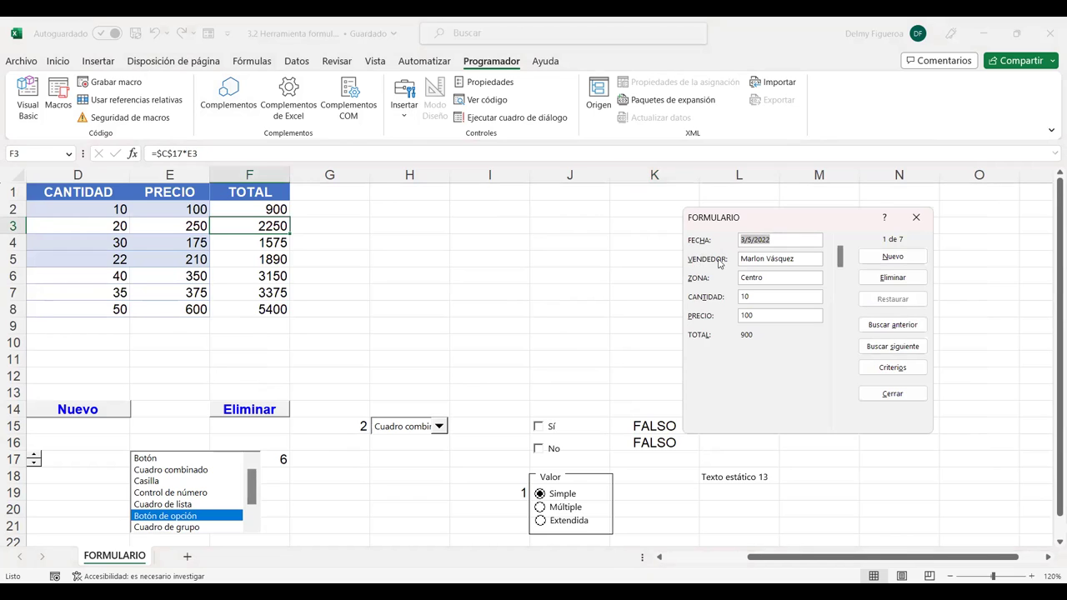
click(917, 217)
click(732, 475)
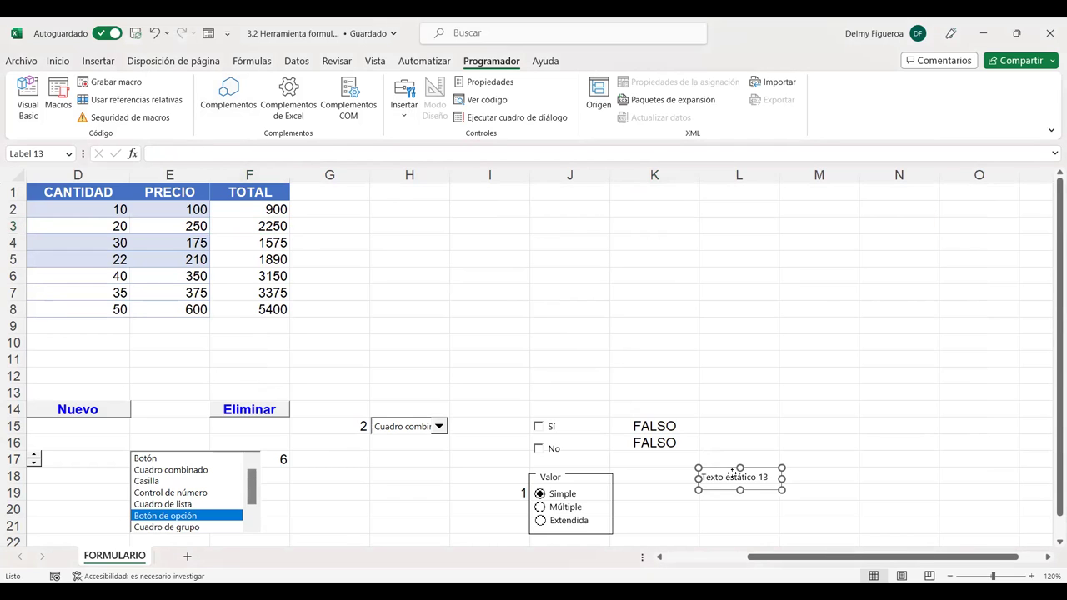
Change the label text from 'Texto estático 13' to 'Fecha'.
right_click(732, 476)
click(780, 379)
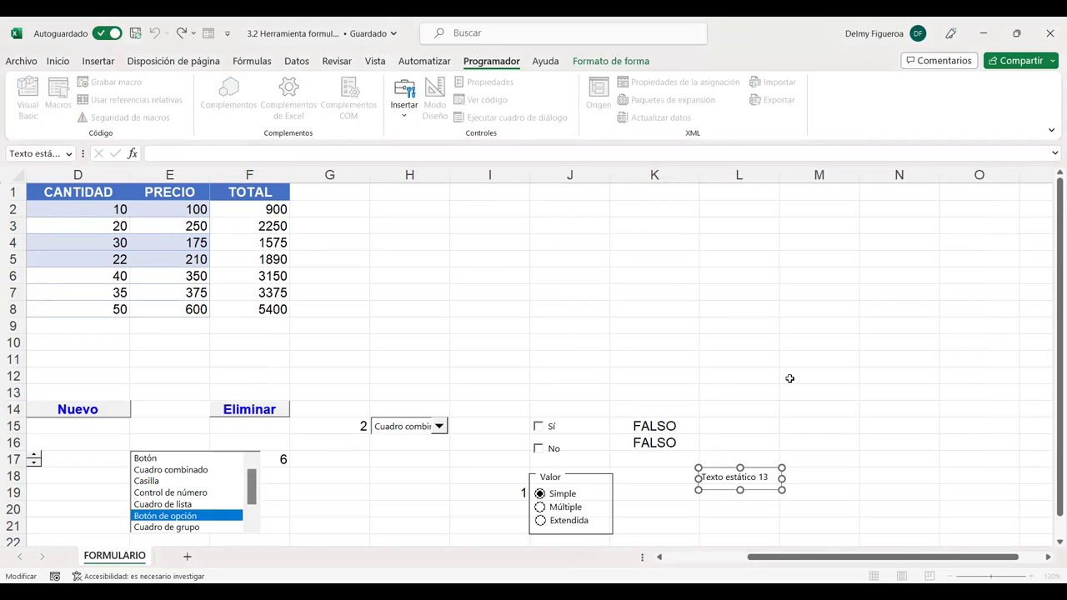
key(ctrl+a)
text(Fech)
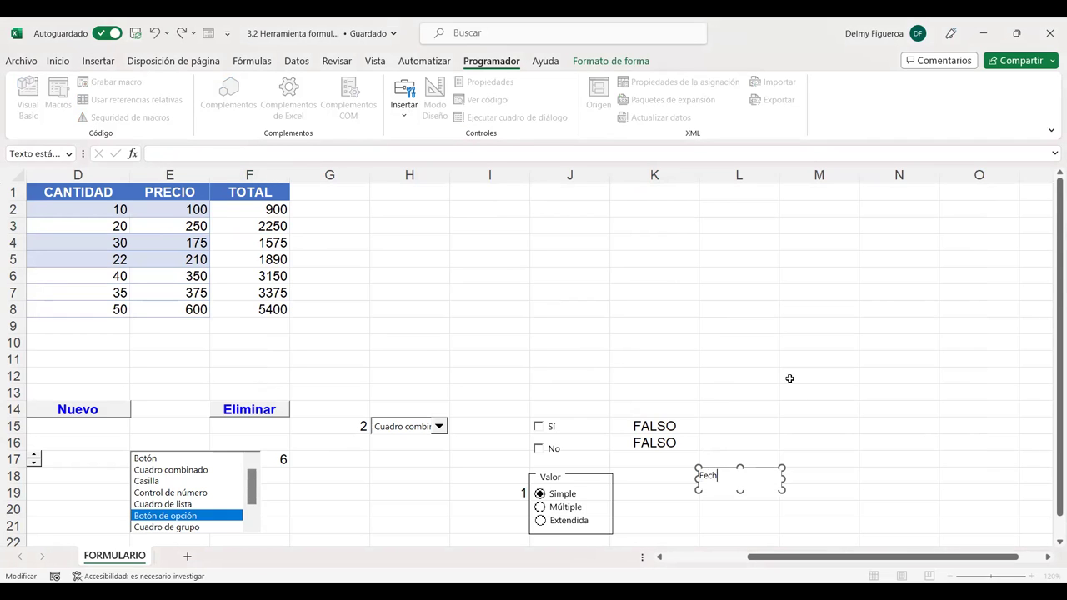
click(762, 390)
scroll(772, 396, down, 1)
Ctrl+drag a copy of the Fecha label just below it.
scroll(709, 386, down, 1)
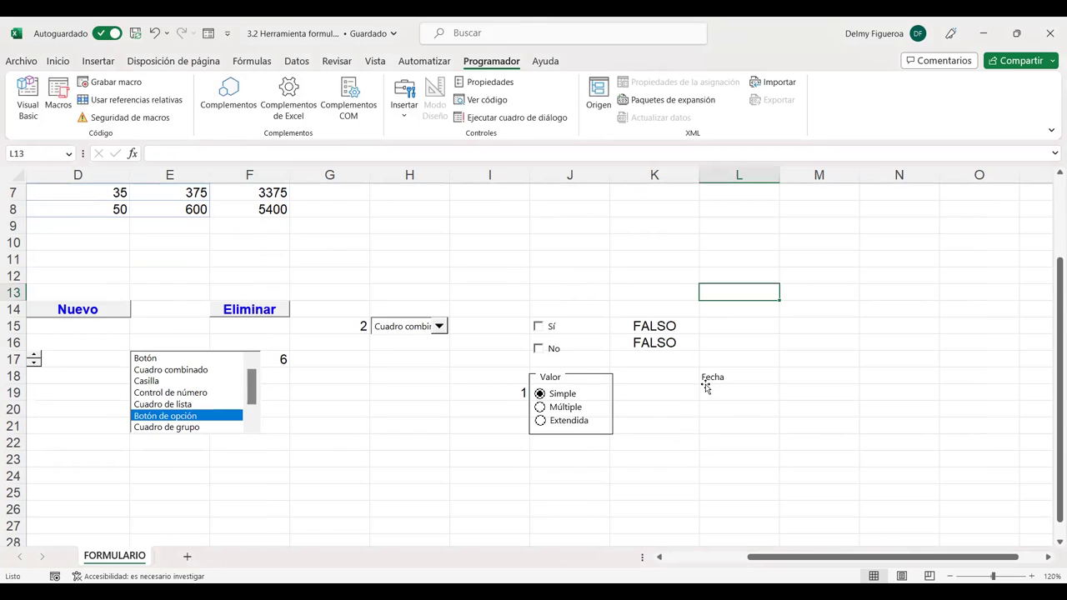
right_click(709, 386)
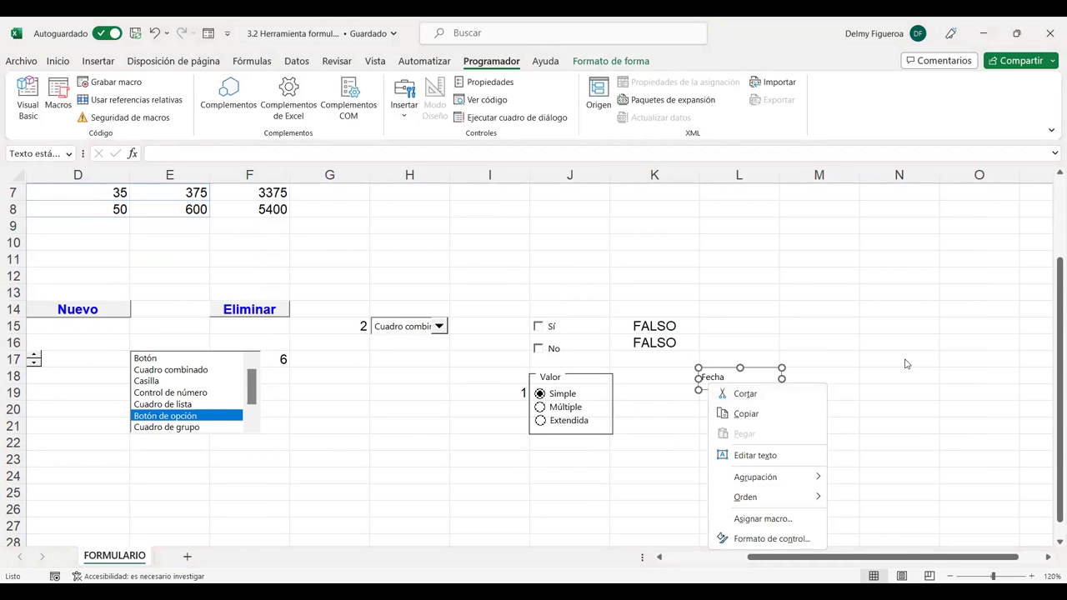
key(Escape)
mouse_move(763, 370)
mouse_down()
mouse_move(776, 382)
mouse_move(761, 387)
mouse_up()
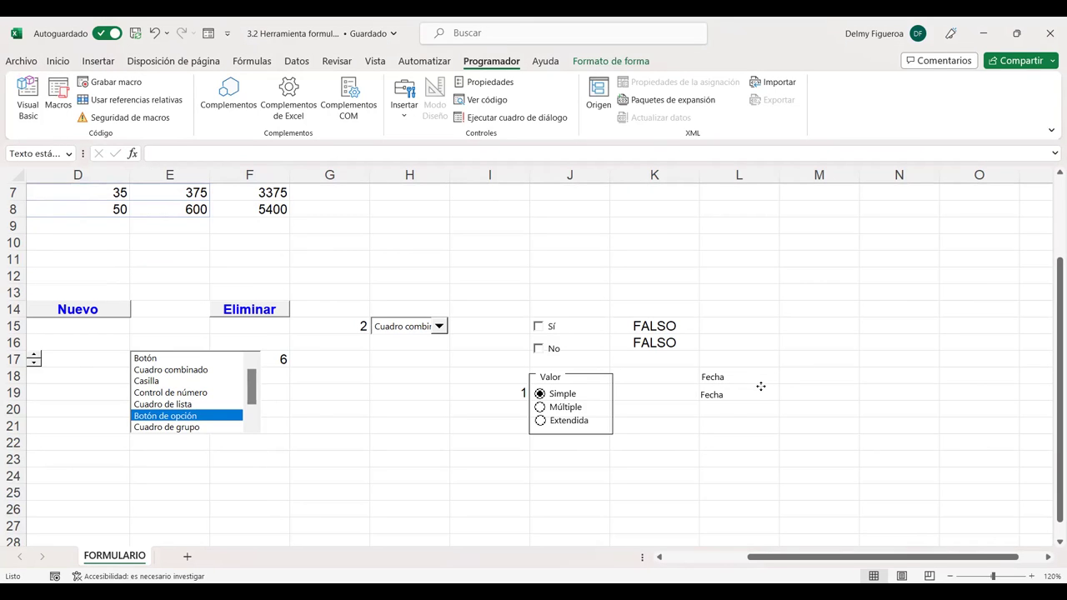
scroll(308, 330, up, 2)
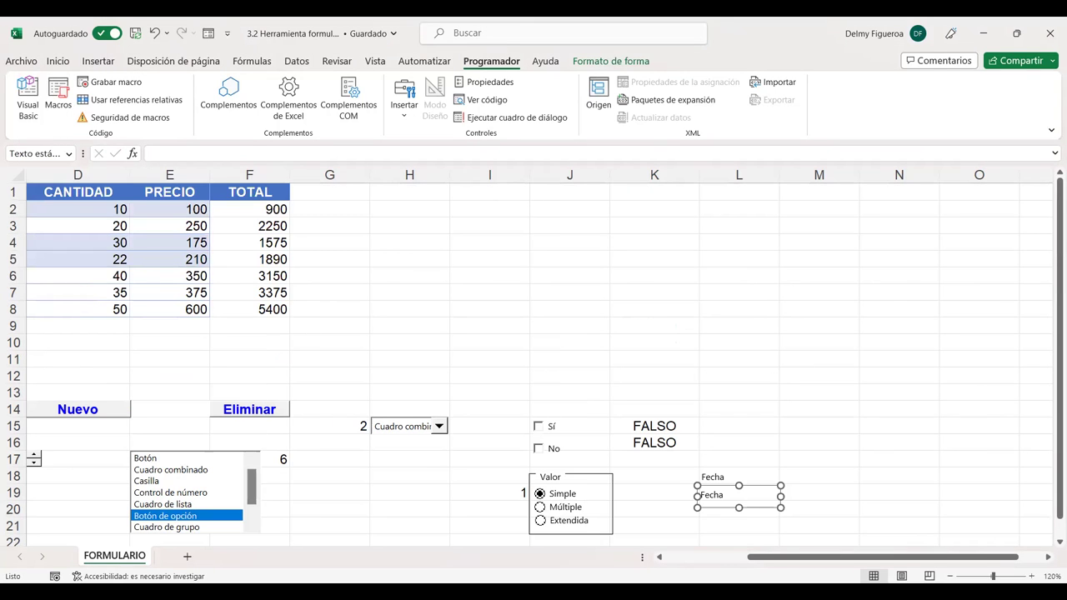
click(716, 267)
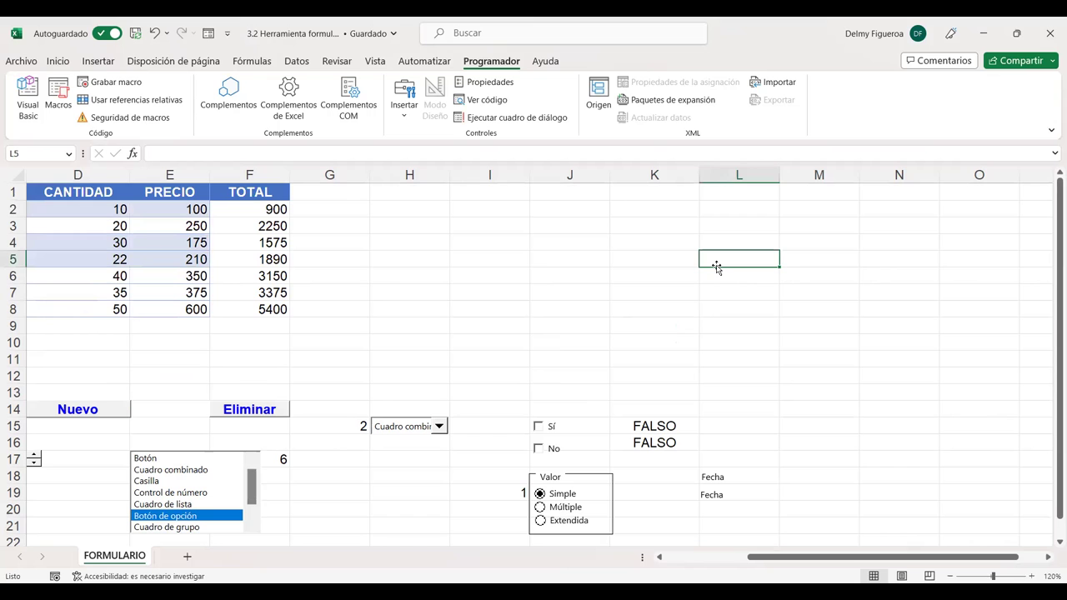
key(ctrl+Home)
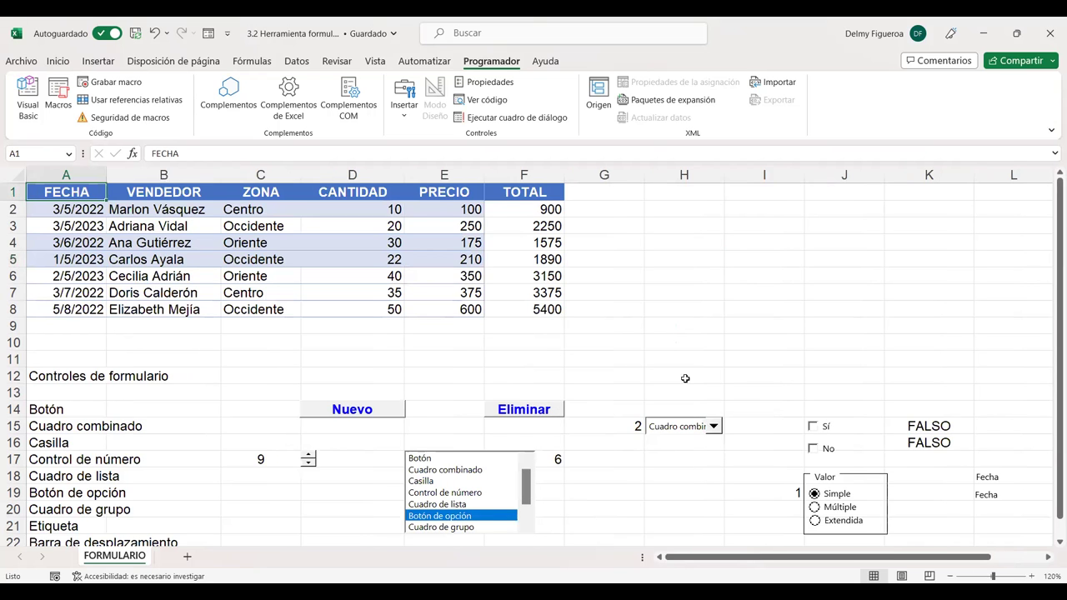
scroll(686, 380, down, 1)
Change the copied label's text to 'Vendedor'.
ctrl+click(987, 452)
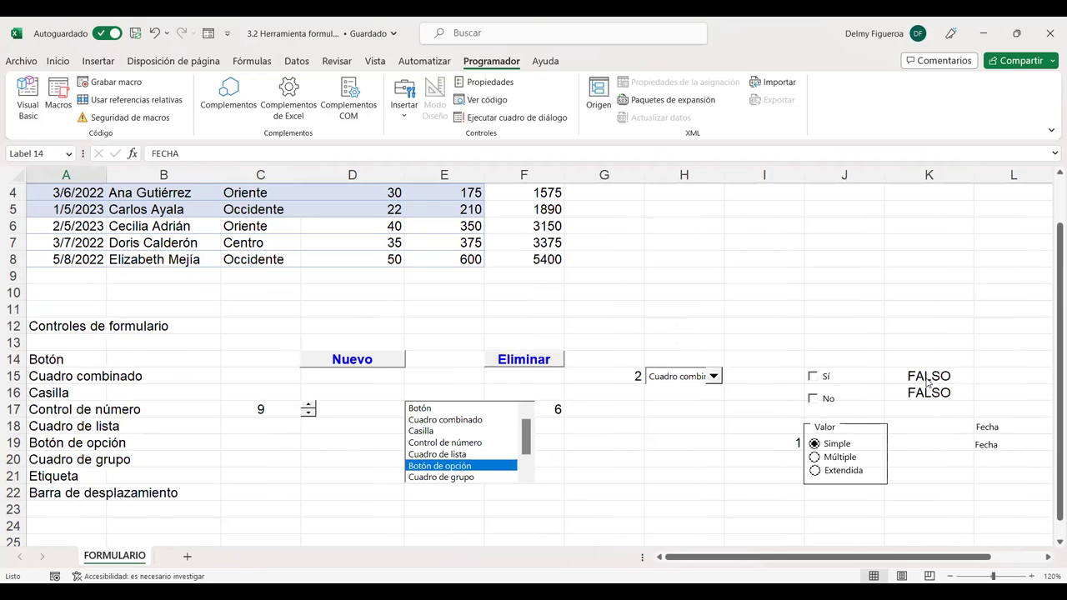
click(976, 444)
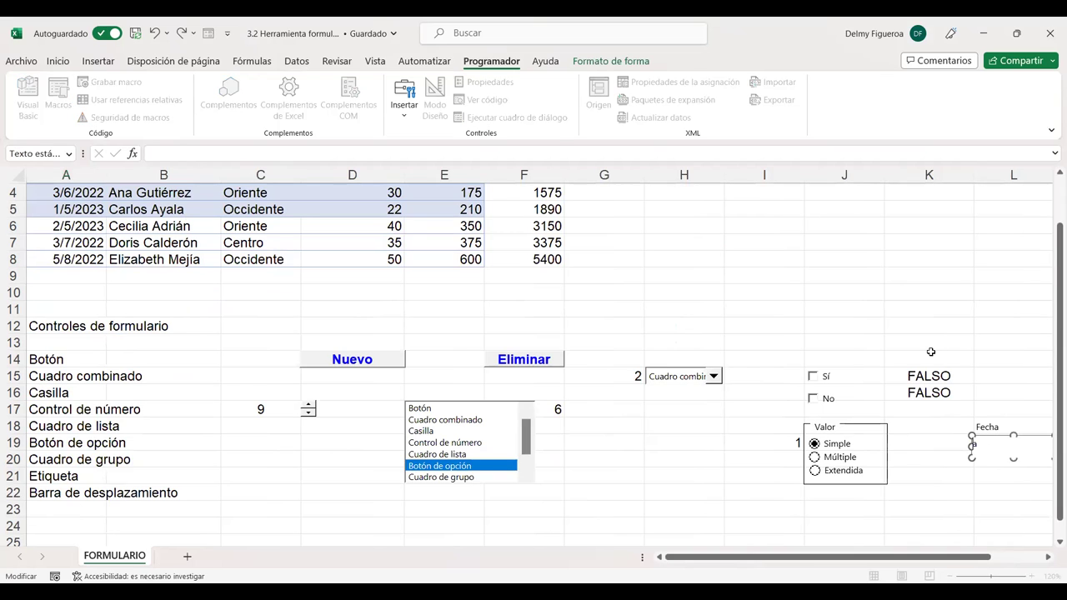
text(ende)
click(972, 329)
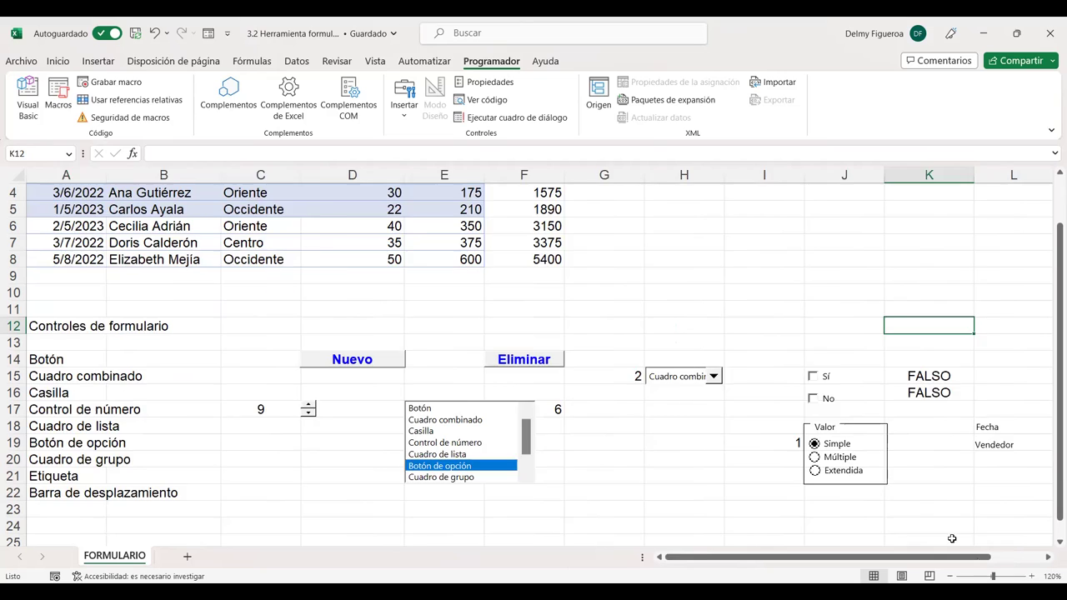
scroll(952, 539, right, 3)
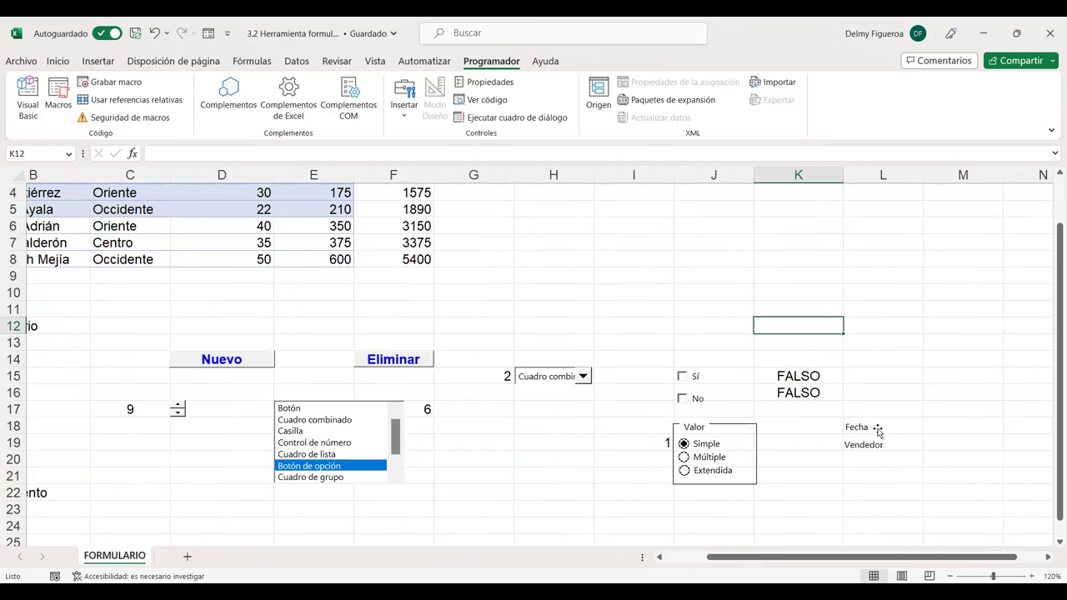
Draw a tall vertical scroll bar form control in column M.
click(406, 117)
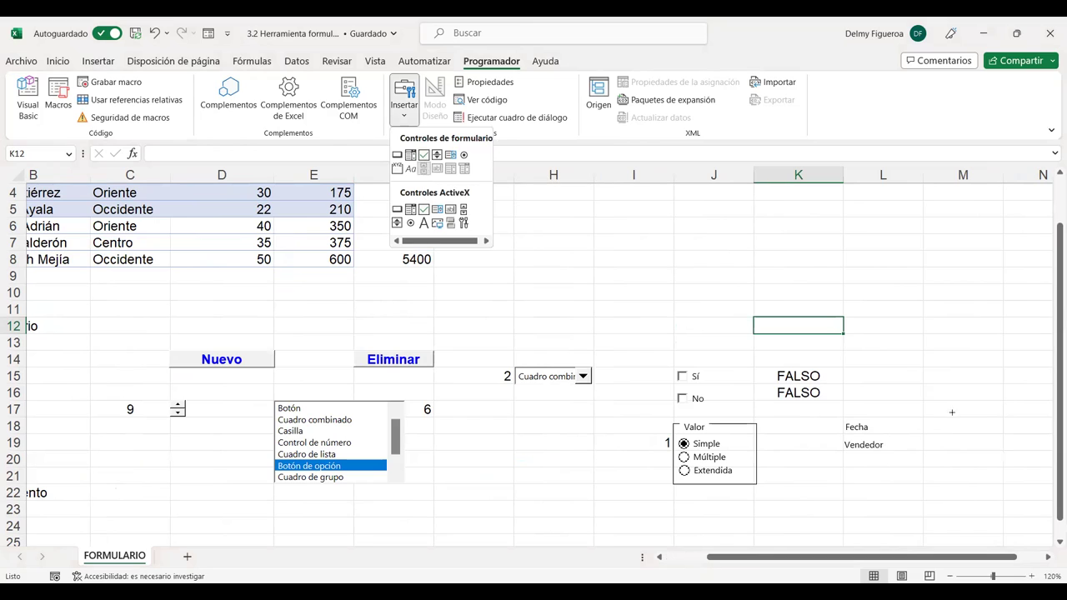
click(424, 169)
drag(923, 283, 953, 481)
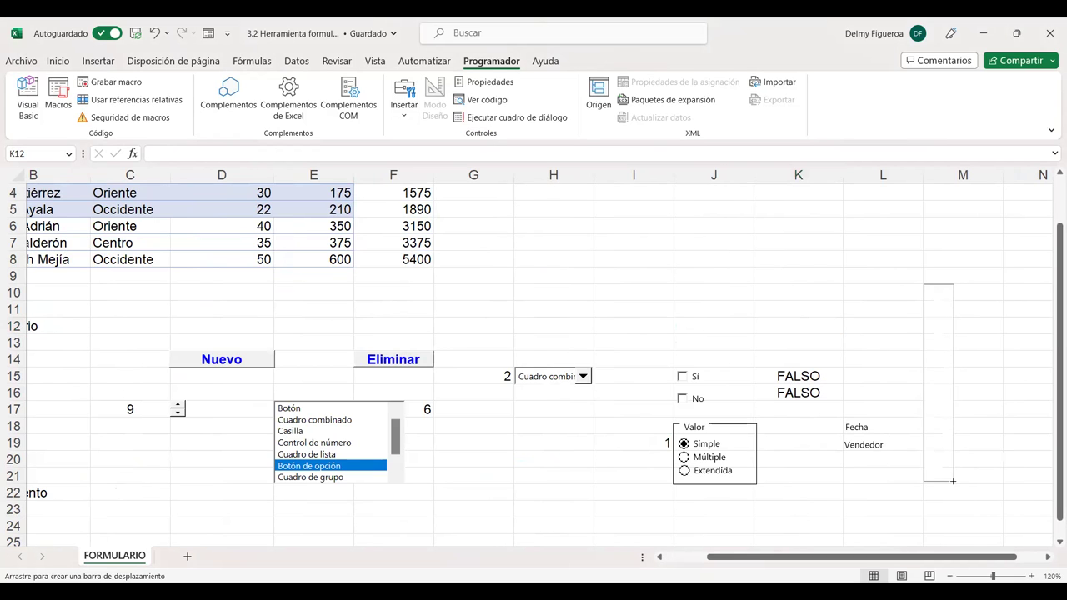
drag(953, 481, 952, 486)
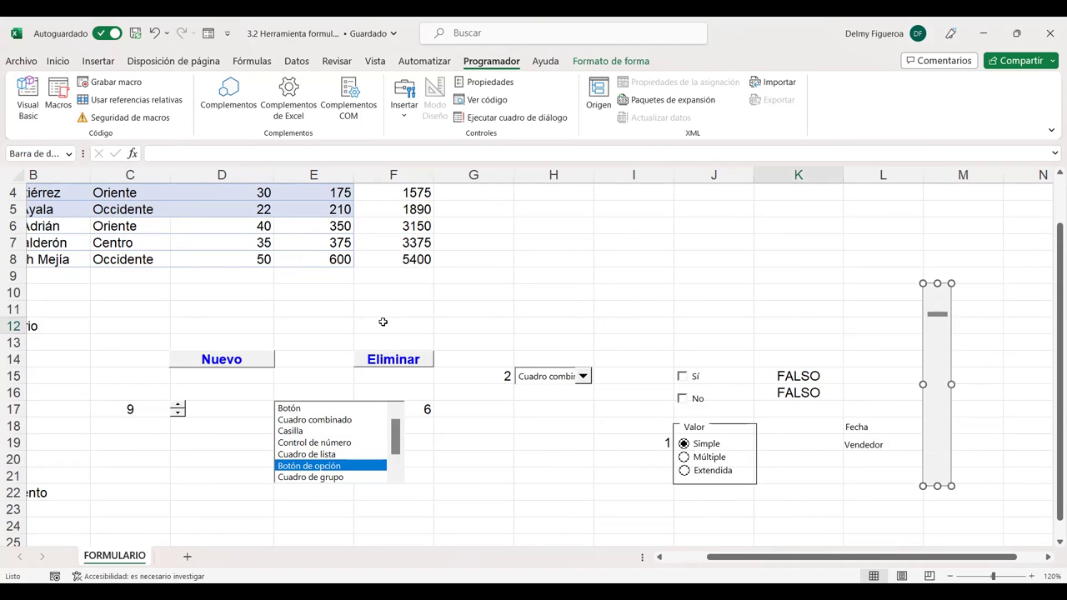
click(350, 263)
Browse the table's records in the data entry form, then close it.
click(208, 35)
drag(843, 259, 842, 292)
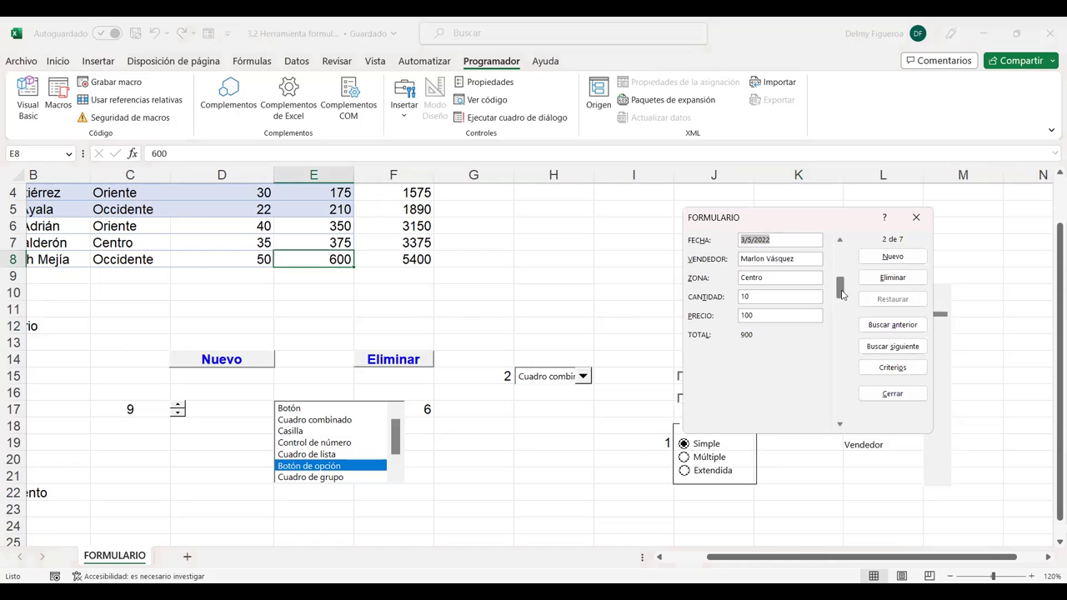
click(842, 295)
click(842, 298)
click(843, 297)
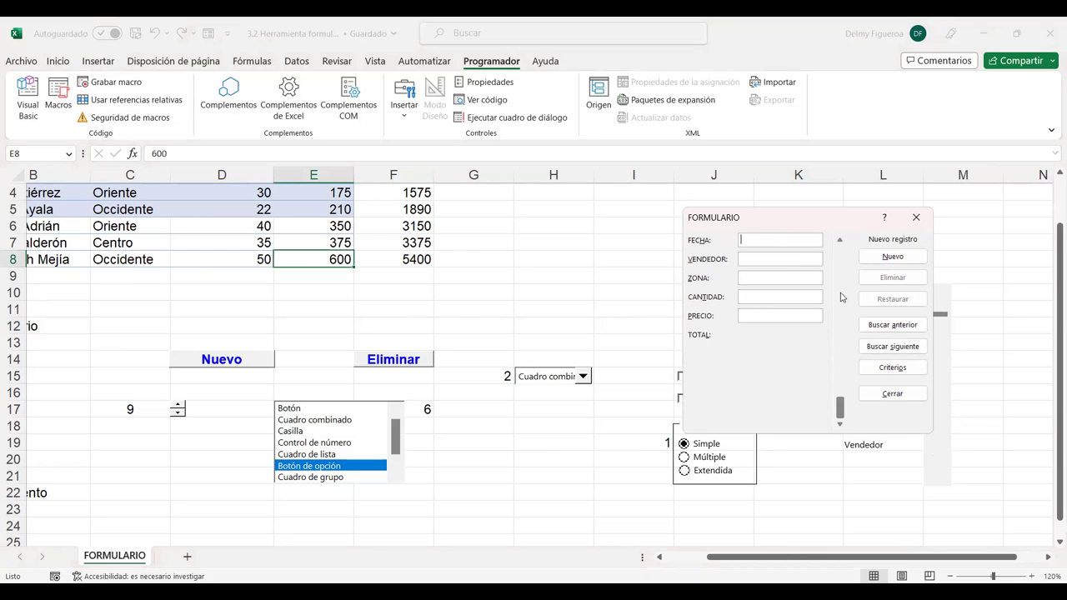
drag(840, 407, 840, 280)
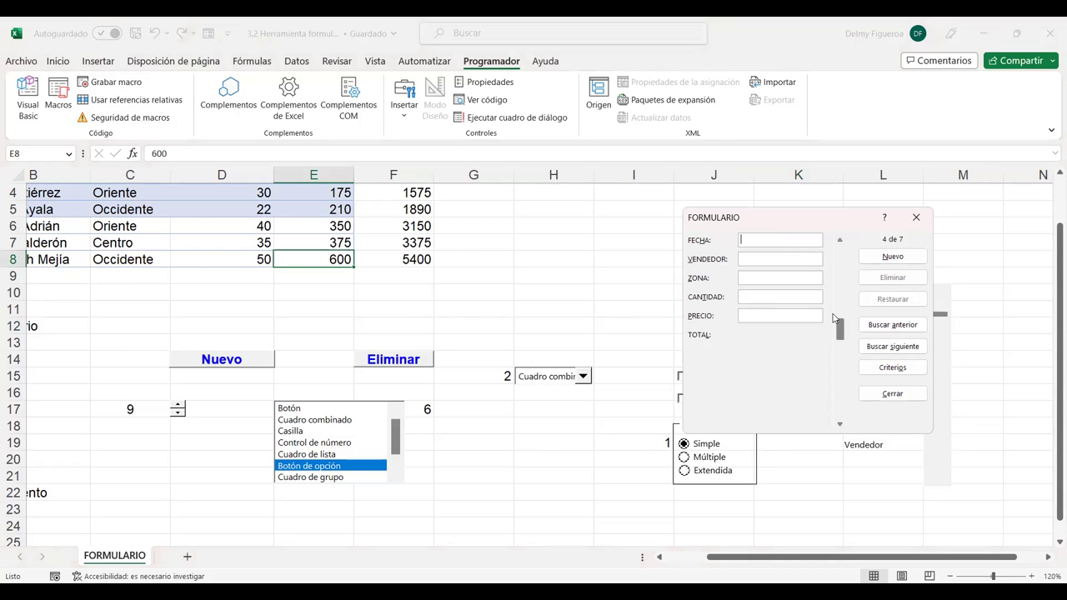
click(916, 219)
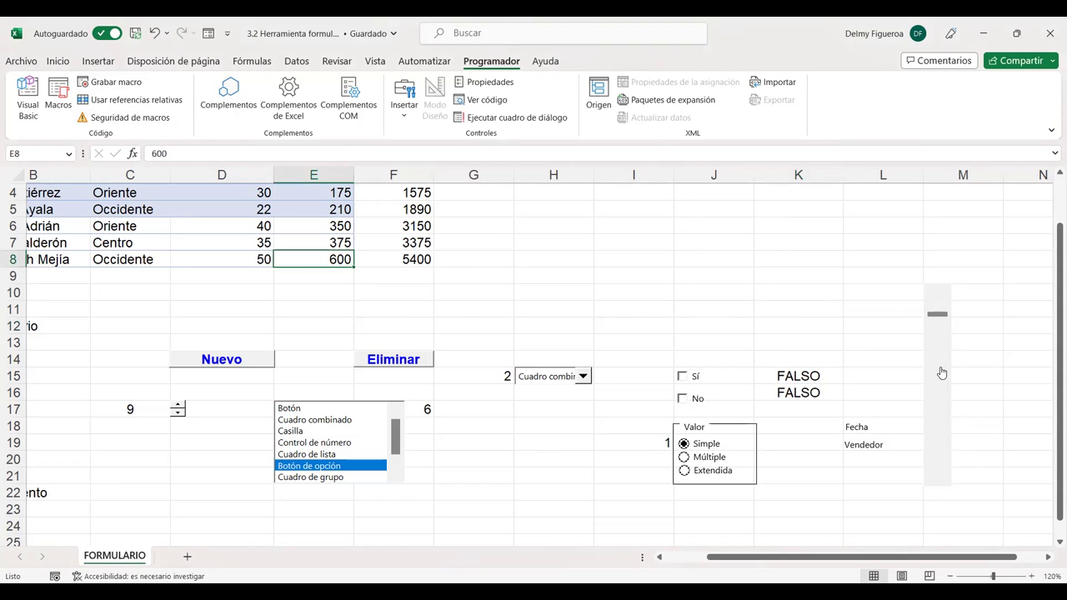
Review the scroll bar's control settings (default 0–100) and cancel unchanged.
right_click(940, 349)
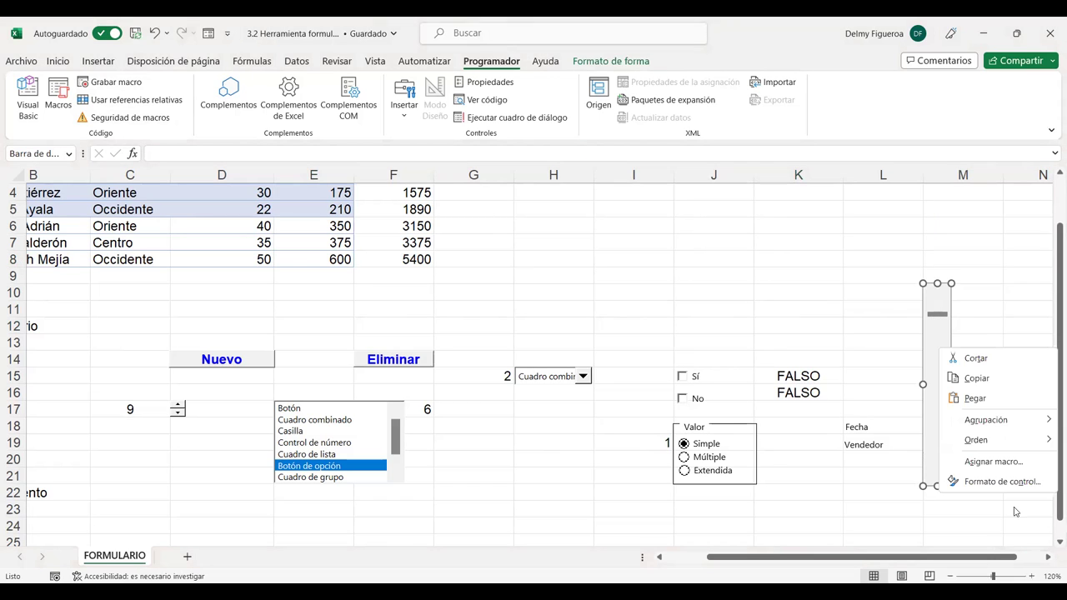
click(978, 482)
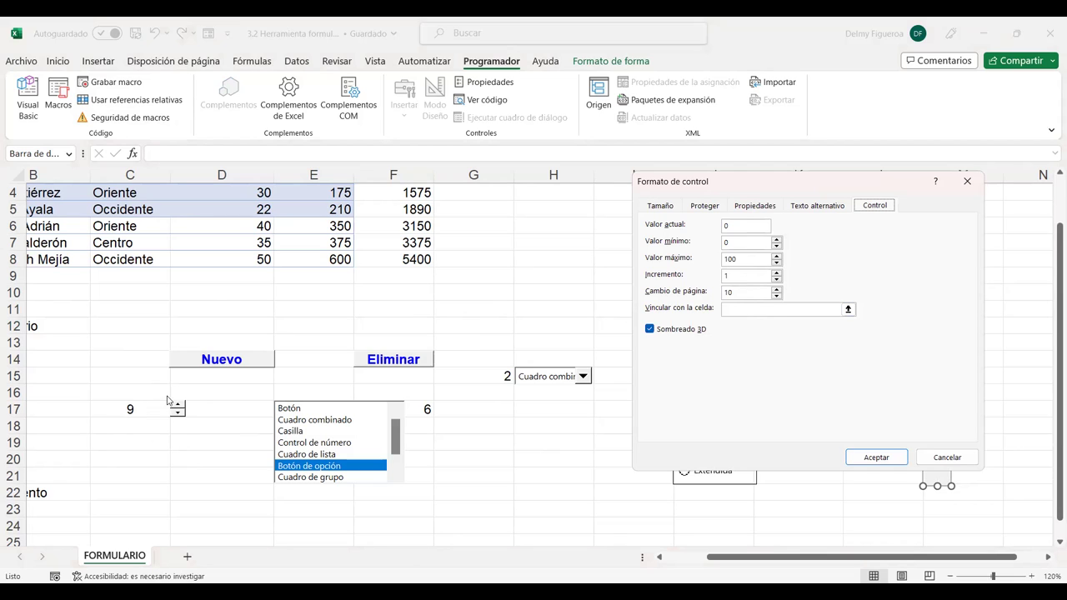
click(970, 460)
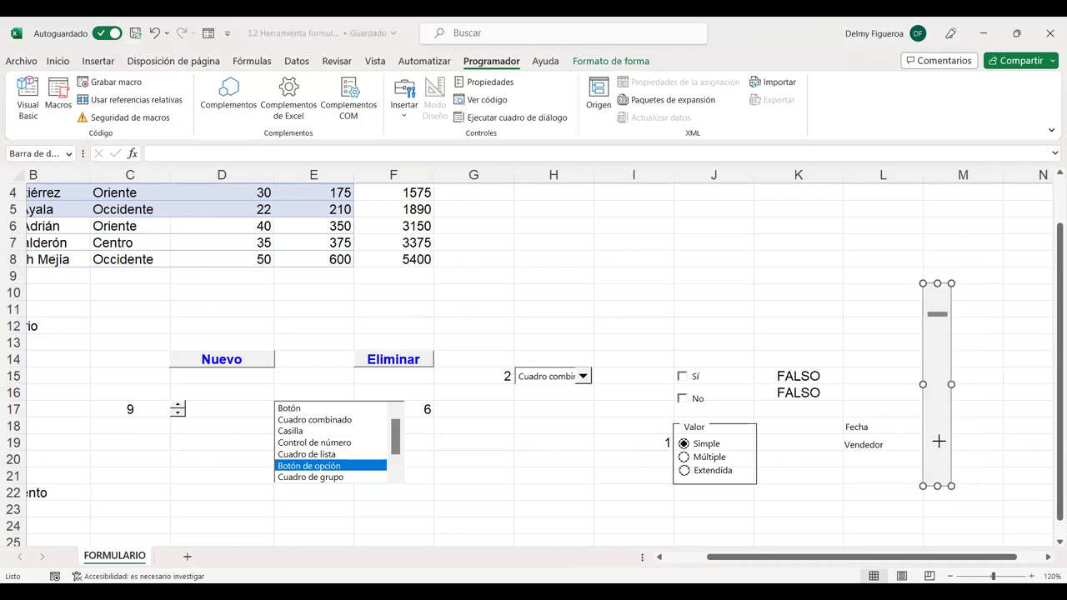
Drag the scroll bar's sizing handles to shorten its height and stretch it wide across row 10.
drag(939, 441, 938, 339)
drag(1019, 558, 1031, 560)
drag(871, 311, 1022, 311)
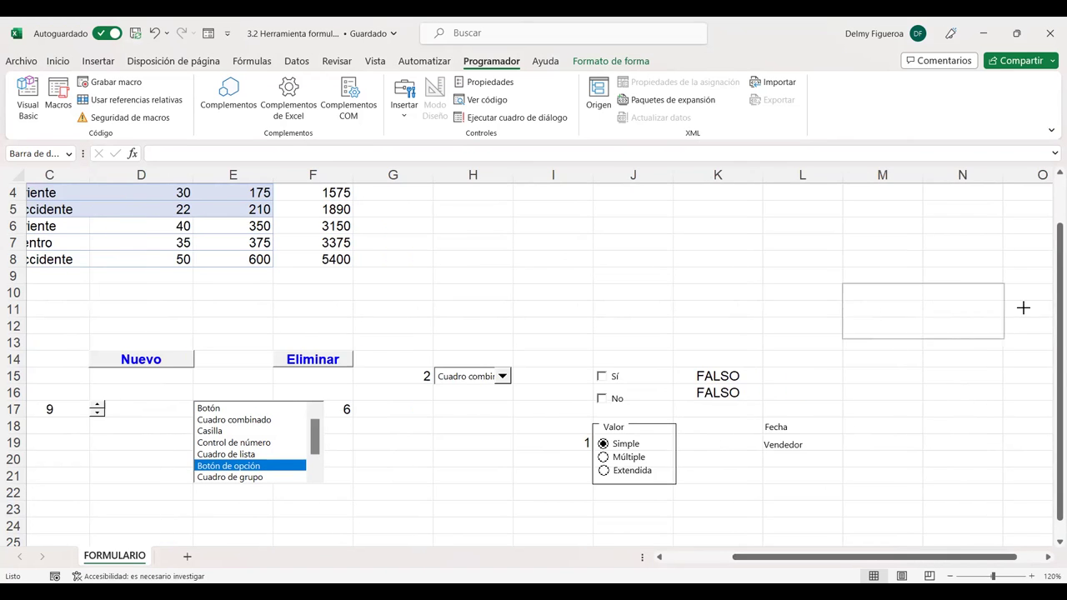
drag(931, 340, 931, 306)
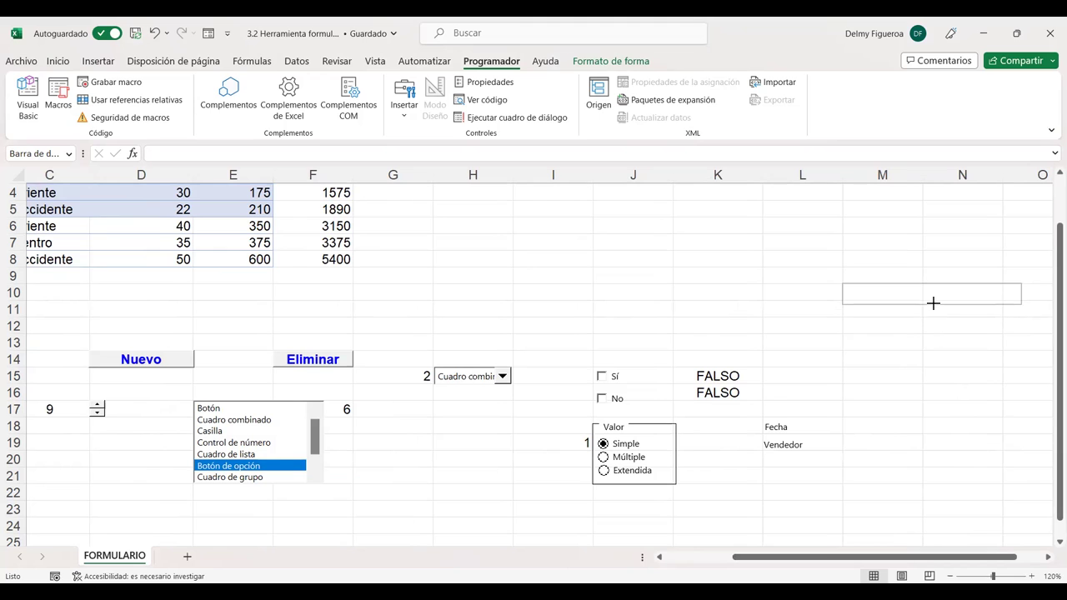
drag(959, 558, 969, 557)
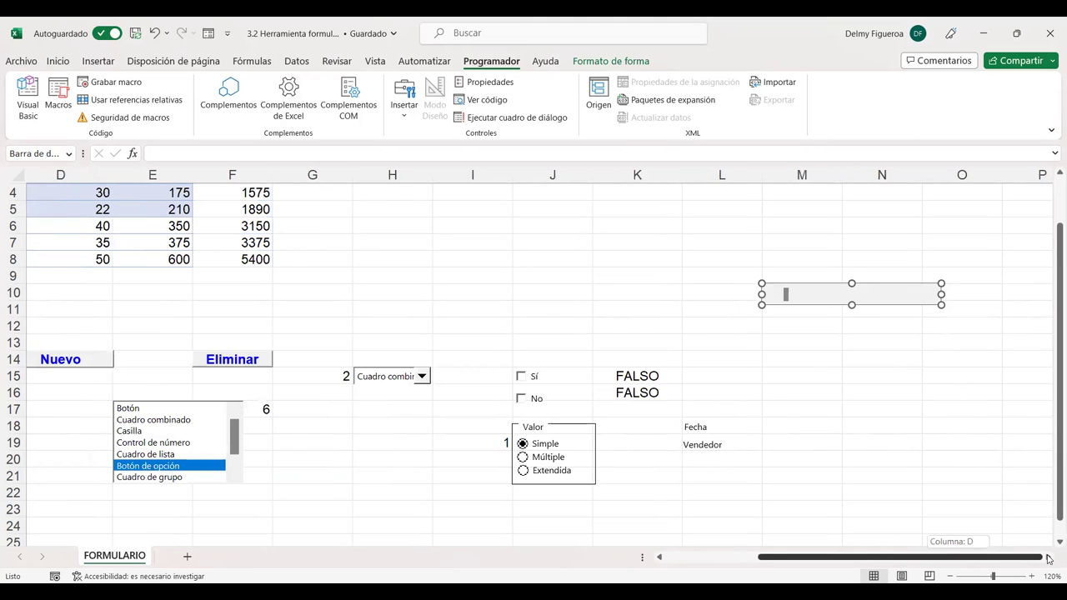
click(1048, 557)
drag(775, 293, 842, 294)
click(834, 345)
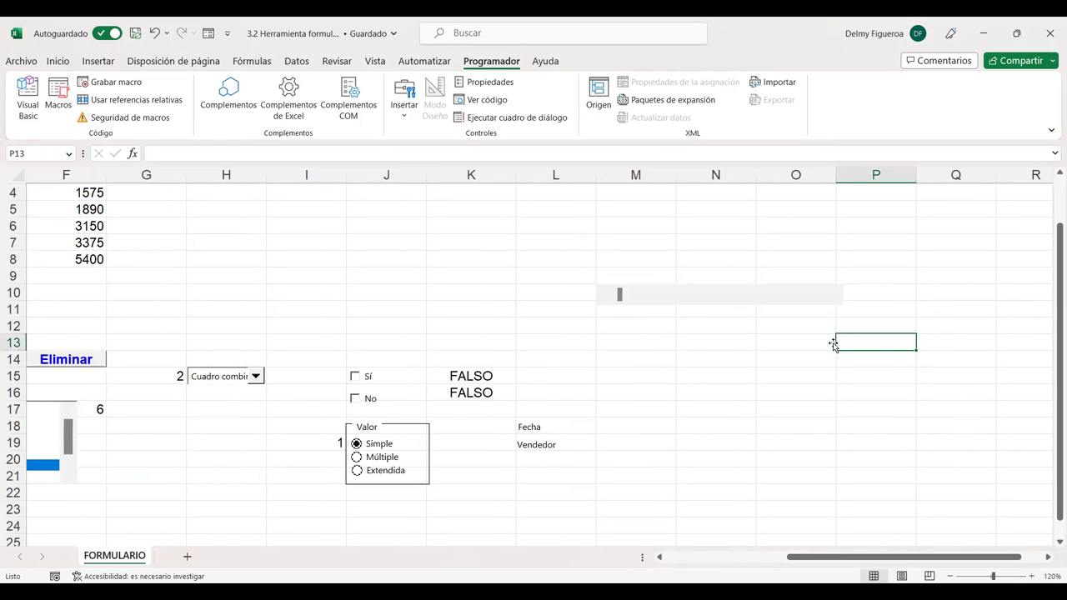
Reselect the scroll bar, check the form controls list without inserting anything, and return to cell A1.
ctrl+click(700, 292)
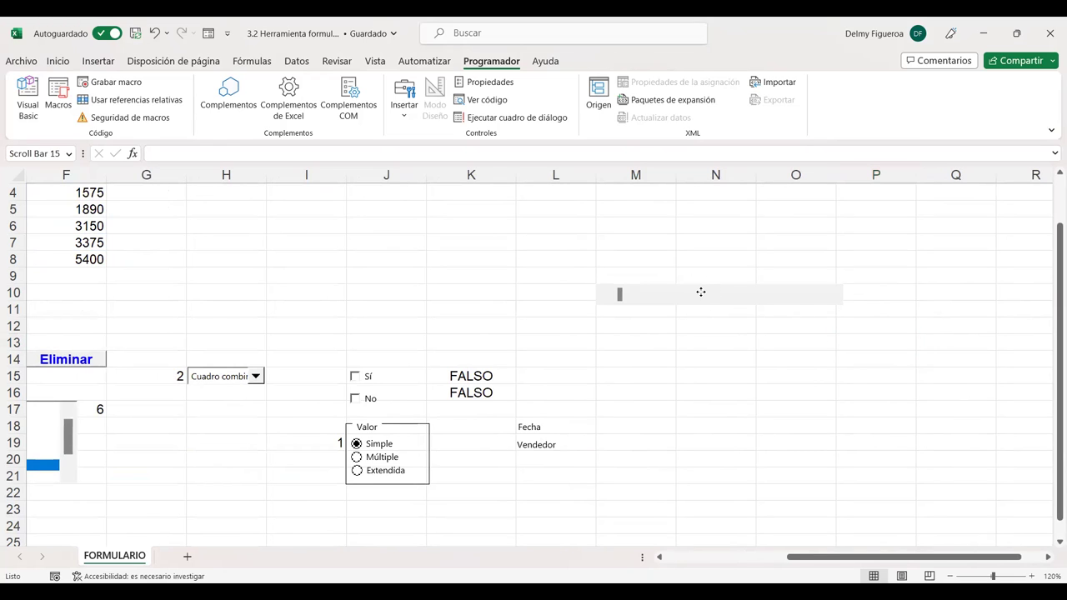
click(405, 96)
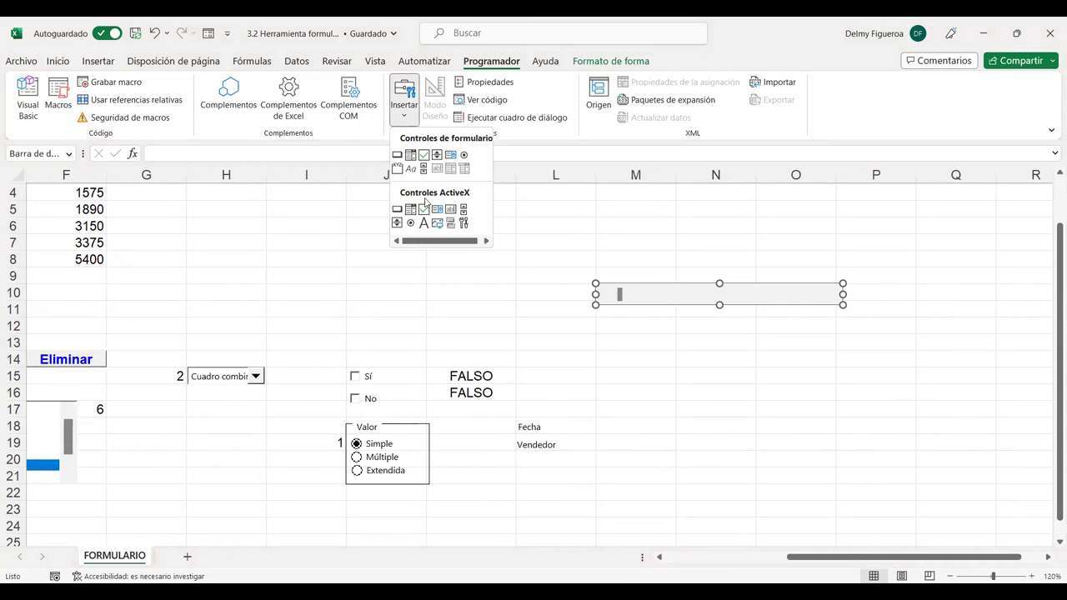
click(668, 359)
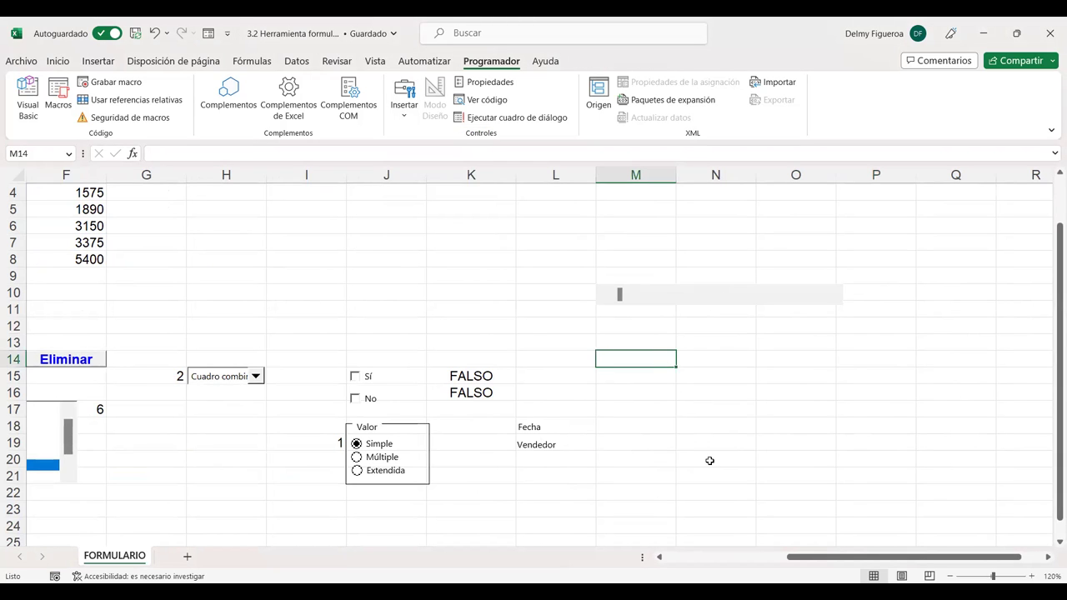
key(ctrl+Home)
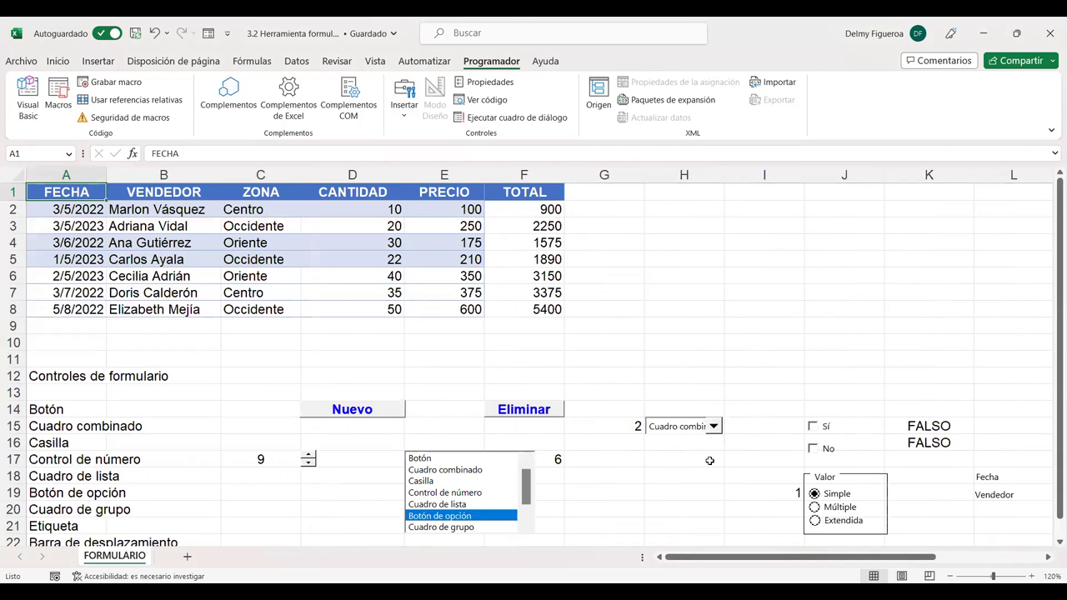